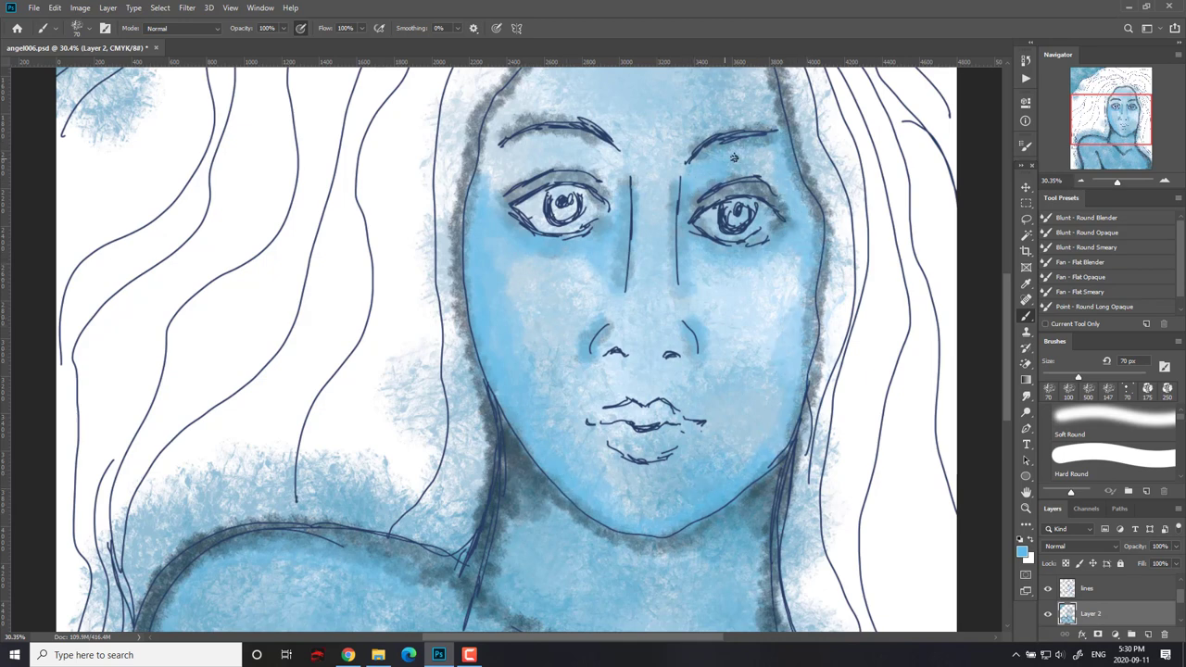
Fill the brow and eyelid areas with light blue and check the paint with the lines layer temporarily hidden.
mouse_move(536, 136)
mouse_down()
mouse_move(502, 178)
mouse_move(564, 164)
mouse_up()
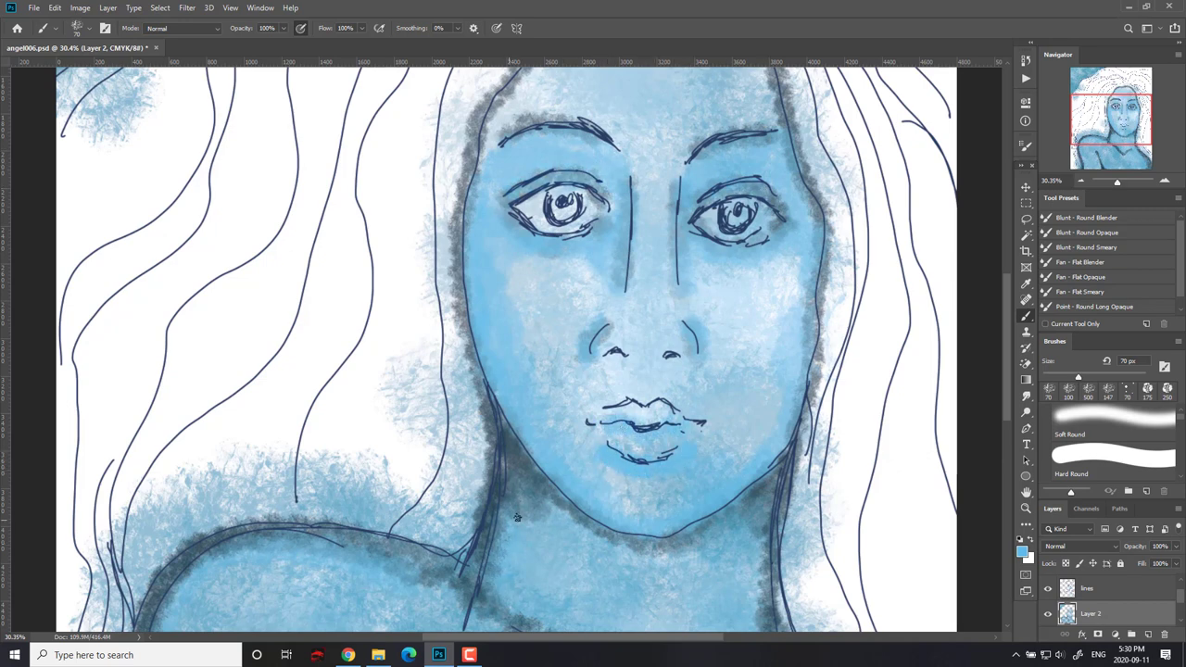
click(1047, 588)
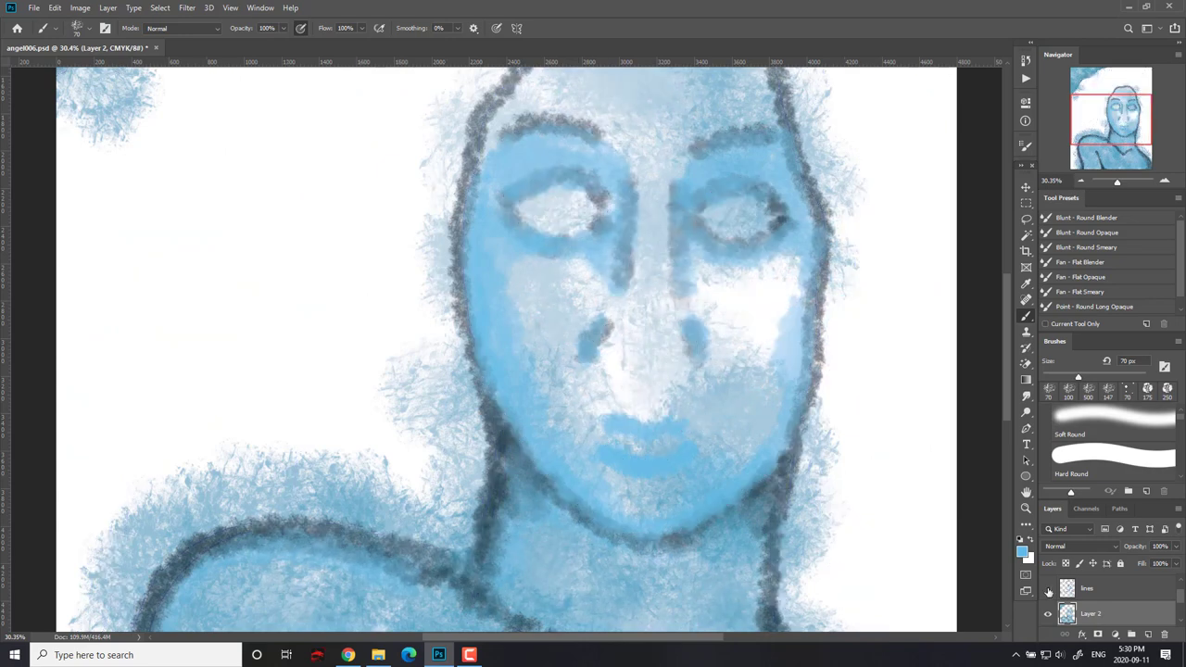
click(1048, 589)
click(1089, 591)
click(1111, 617)
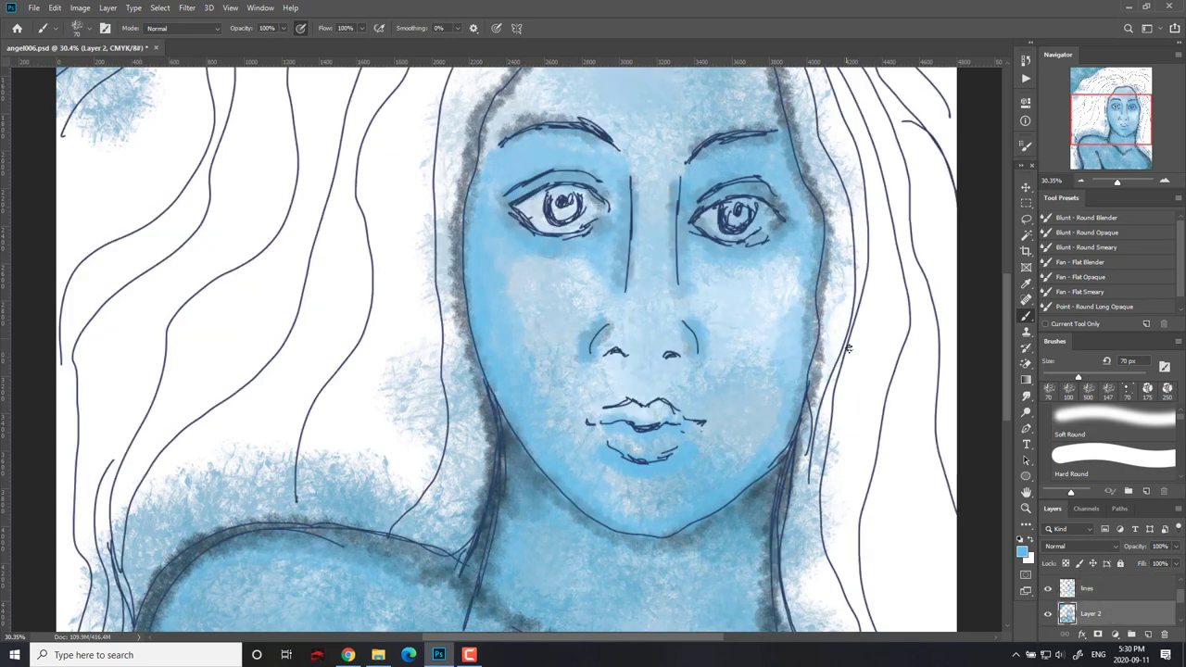
Sample a khaki yellow from the theMuse2550 copy reference, hide that layer again and return to painting on Layer 2.
drag(864, 361, 887, 524)
drag(811, 413, 869, 516)
drag(1180, 597, 1180, 592)
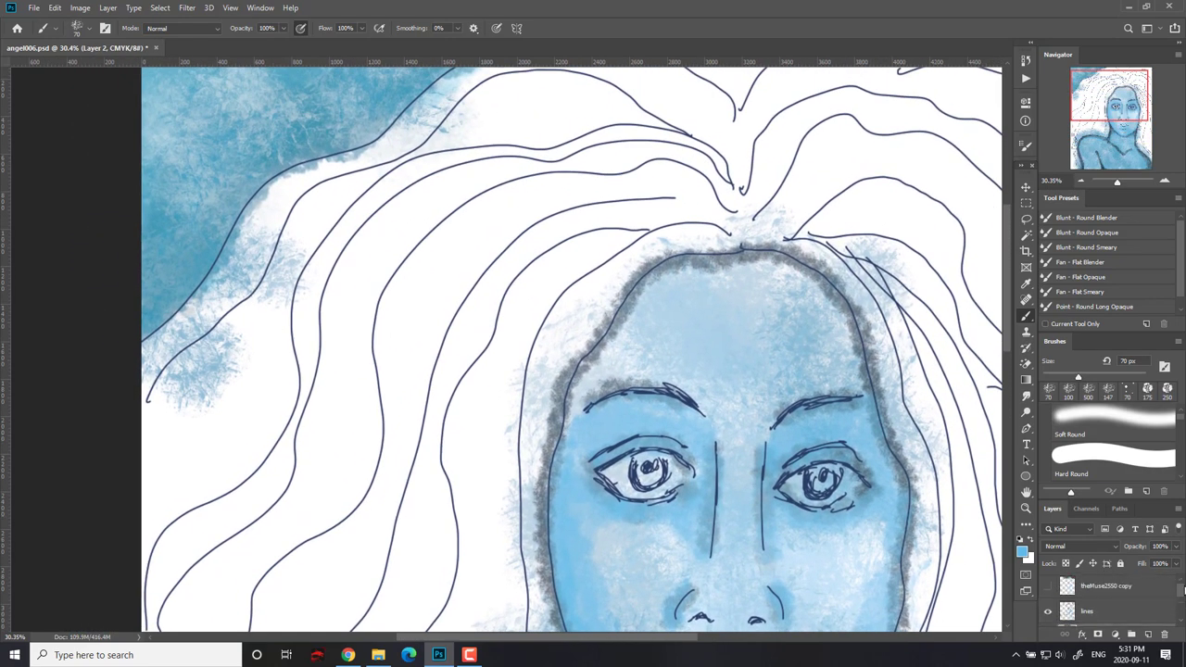
click(1047, 588)
key(i)
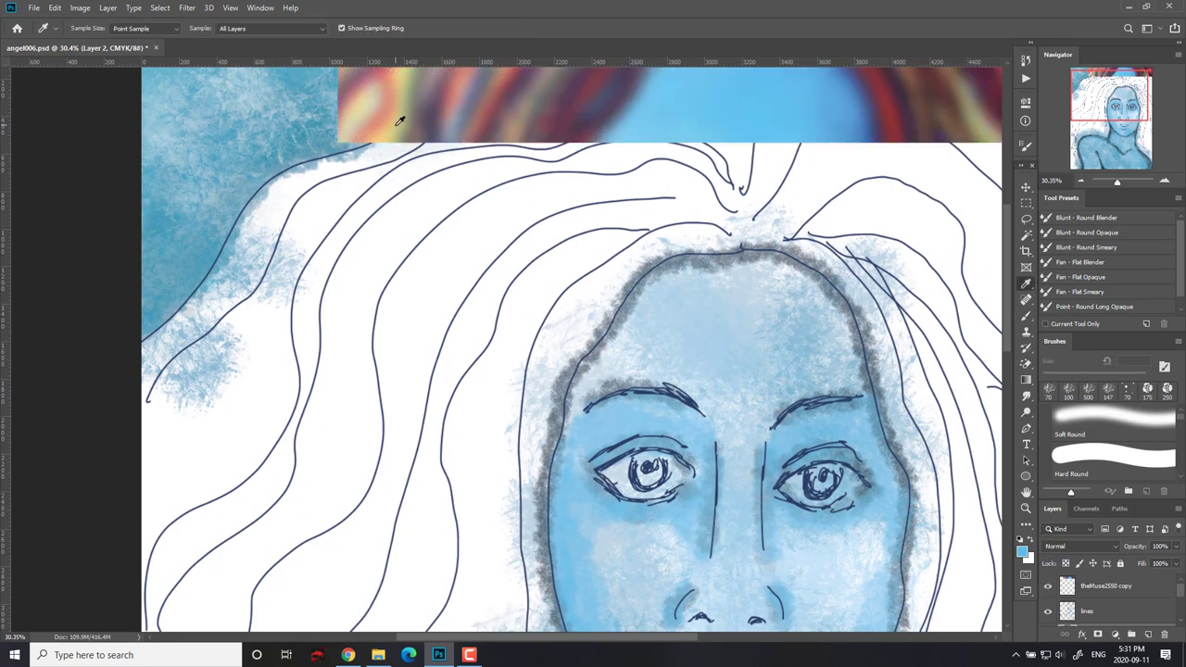
click(399, 122)
key(b)
click(1122, 610)
click(1047, 587)
drag(1180, 591, 1180, 598)
click(1107, 606)
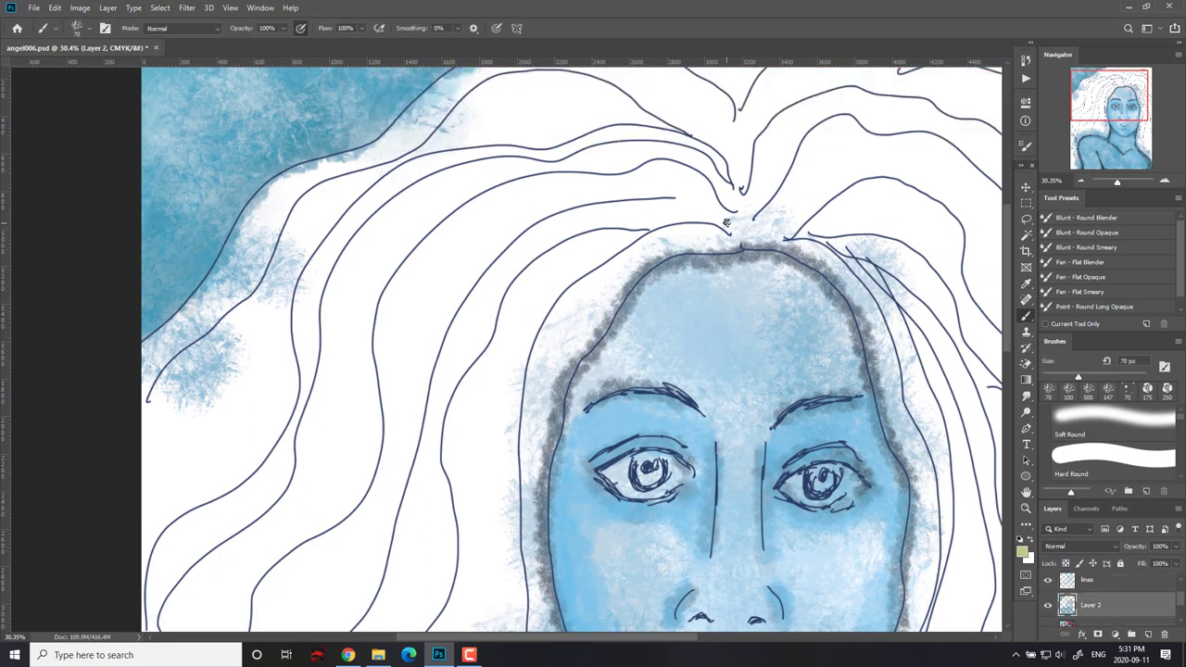
Paint the inner hair strand khaki yellow, from the parting down the figure's left-hand side of the picture to the shoulder.
mouse_move(662, 212)
mouse_down()
mouse_move(514, 257)
mouse_move(463, 339)
mouse_move(416, 505)
mouse_up()
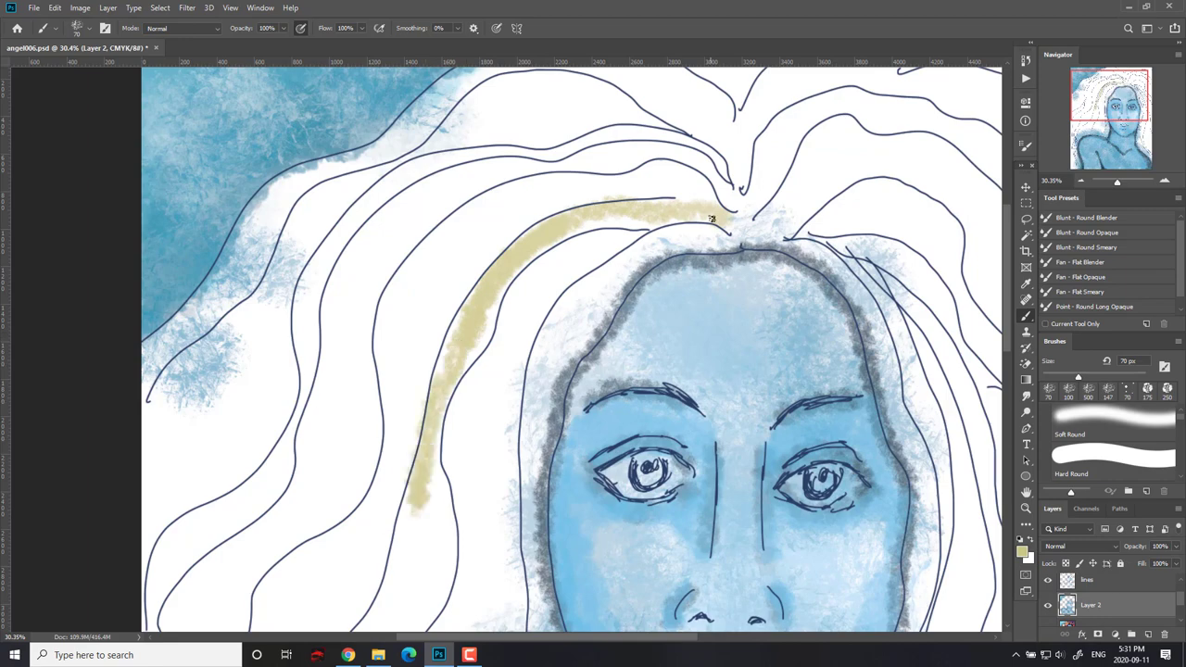
mouse_move(718, 213)
mouse_down()
mouse_move(606, 224)
mouse_move(492, 305)
mouse_move(445, 393)
mouse_move(436, 538)
mouse_up()
mouse_move(560, 516)
mouse_down()
mouse_move(657, 246)
mouse_move(715, 223)
mouse_up()
mouse_move(597, 185)
mouse_down()
mouse_move(600, 242)
mouse_move(377, 498)
mouse_up()
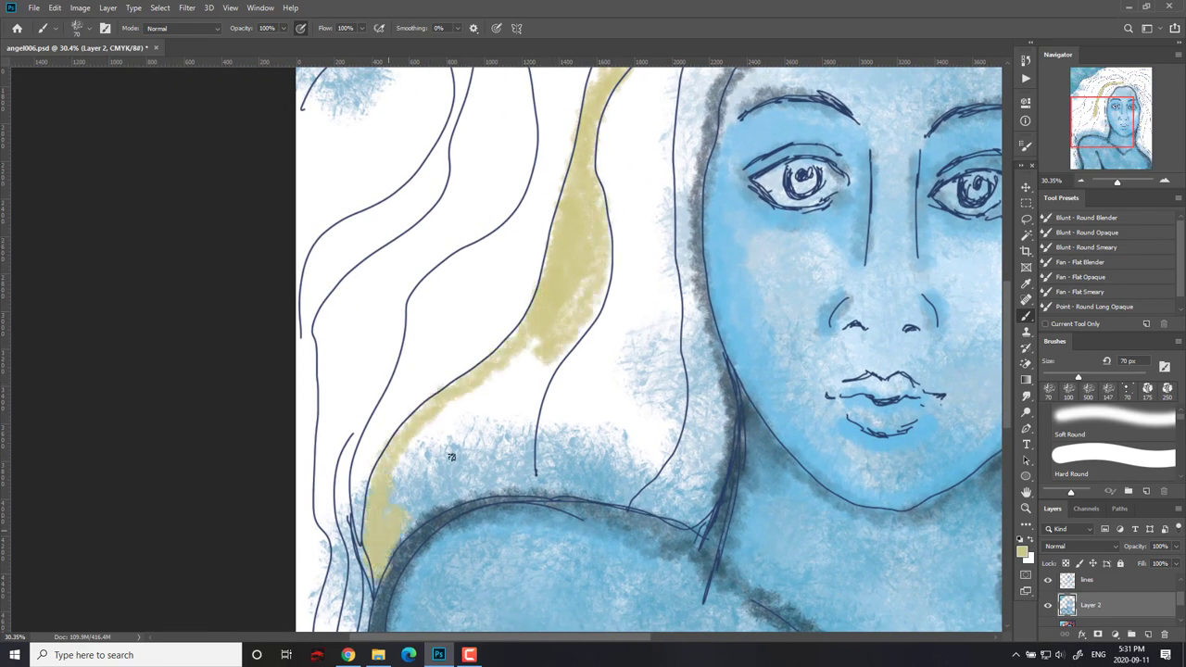
drag(525, 467, 554, 340)
drag(507, 466, 501, 440)
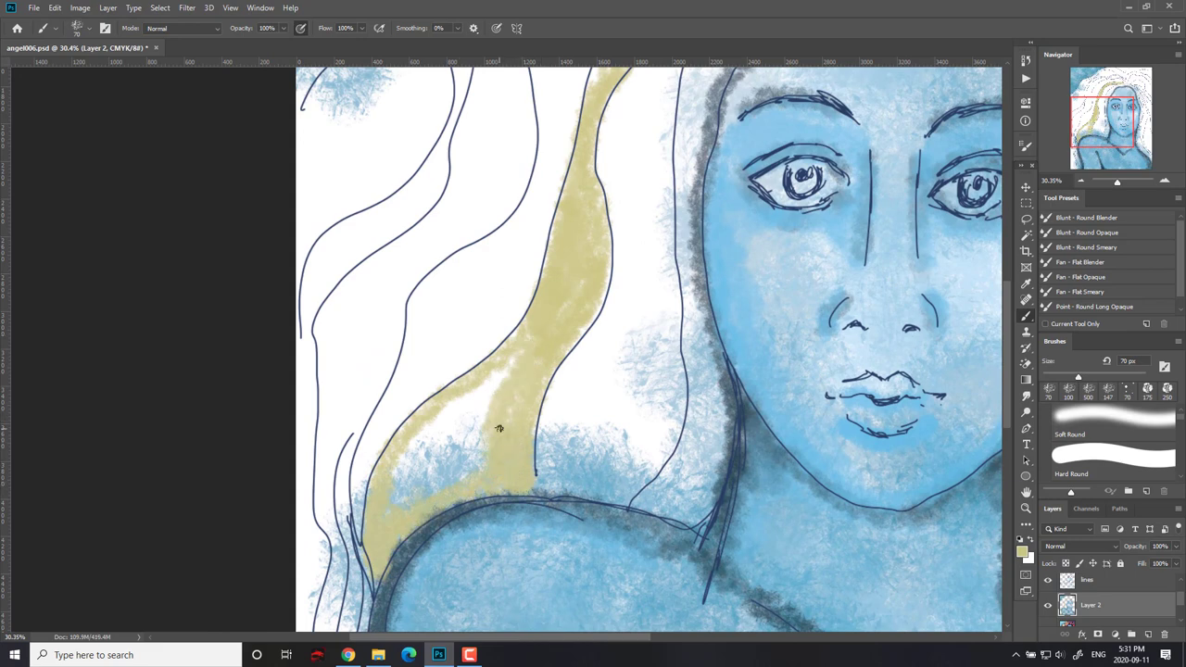
mouse_move(498, 428)
mouse_down()
mouse_move(406, 460)
mouse_move(443, 485)
mouse_move(422, 465)
mouse_move(482, 386)
mouse_move(583, 309)
mouse_up()
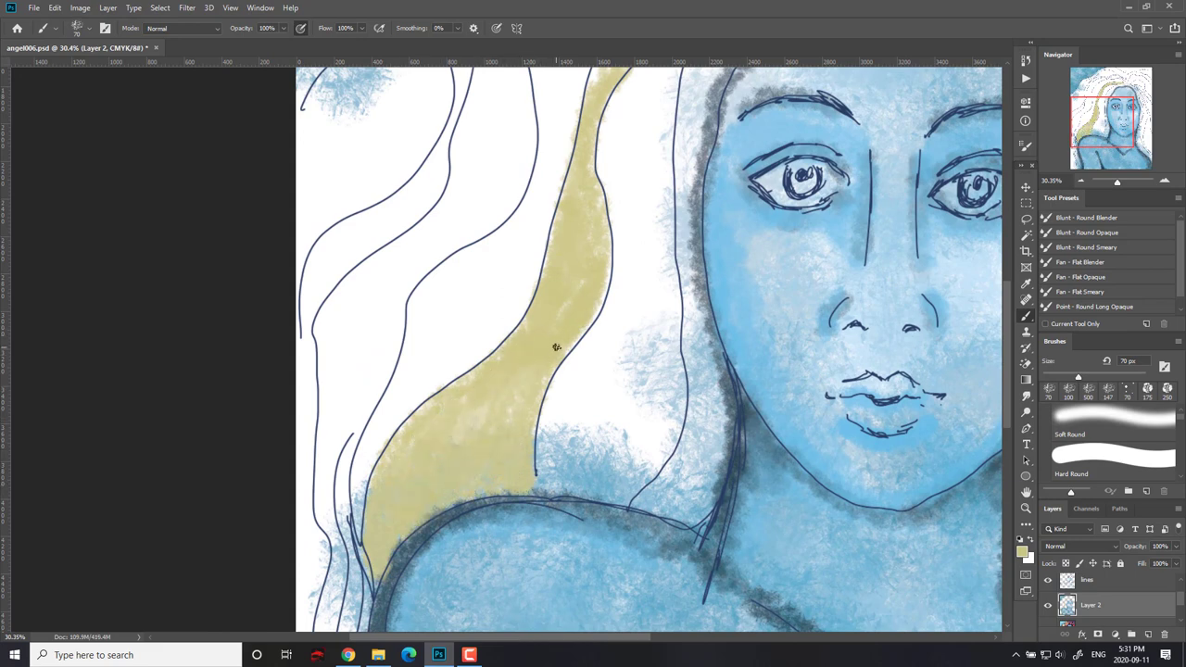
Fill the wide outer hair strand and its lower ends beside the shoulder with khaki yellow.
mouse_move(599, 144)
mouse_down()
mouse_move(665, 321)
mouse_move(664, 463)
mouse_up()
mouse_move(943, 225)
mouse_down()
mouse_move(663, 212)
mouse_move(431, 602)
mouse_up()
mouse_move(936, 199)
mouse_down()
mouse_move(682, 228)
mouse_move(484, 575)
mouse_move(560, 333)
mouse_move(569, 522)
mouse_move(502, 554)
mouse_up()
drag(605, 544, 715, 314)
mouse_move(591, 365)
mouse_down()
mouse_move(515, 555)
mouse_move(550, 387)
mouse_move(493, 424)
mouse_move(504, 517)
mouse_move(563, 387)
mouse_move(554, 445)
mouse_up()
drag(568, 439, 603, 309)
mouse_move(537, 269)
mouse_down()
mouse_move(535, 588)
mouse_move(557, 418)
mouse_up()
drag(558, 417, 572, 589)
mouse_move(572, 589)
mouse_down()
mouse_move(598, 422)
mouse_move(612, 489)
mouse_up()
drag(704, 223, 556, 575)
mouse_move(926, 120)
mouse_down()
mouse_move(762, 461)
mouse_move(582, 581)
mouse_up()
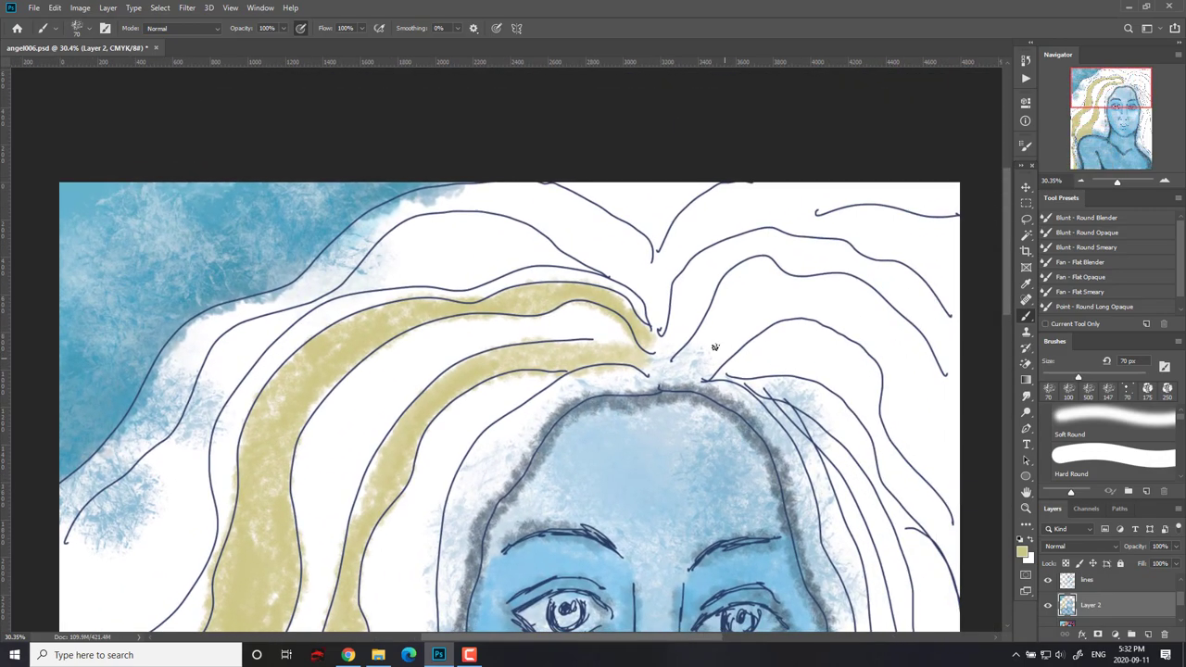
Paint khaki yellow strands right of the parting and along the outermost hair edge against the blue background.
mouse_move(663, 338)
mouse_down()
mouse_move(865, 267)
mouse_move(714, 262)
mouse_move(899, 306)
mouse_up()
mouse_move(727, 370)
mouse_down()
mouse_move(831, 351)
mouse_move(955, 584)
mouse_up()
mouse_move(654, 254)
mouse_down()
mouse_move(769, 187)
mouse_move(307, 293)
mouse_move(61, 520)
mouse_up()
mouse_move(220, 315)
mouse_down()
mouse_move(76, 479)
mouse_move(259, 302)
mouse_move(457, 190)
mouse_up()
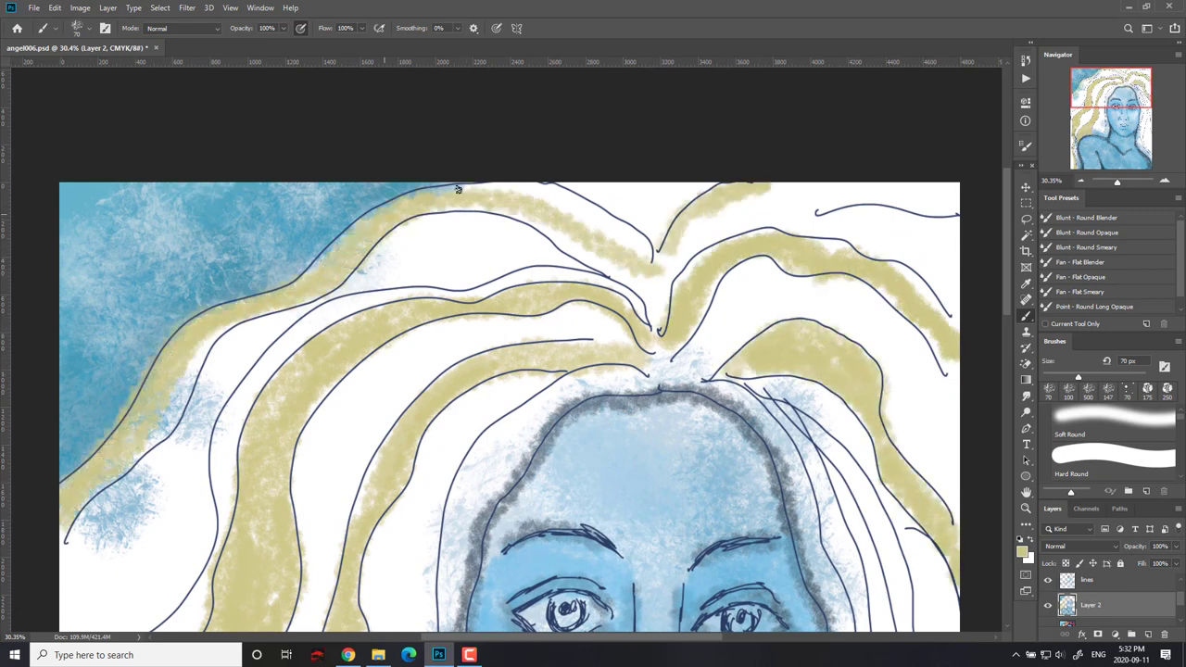
Add thin khaki yellow strands from the parting down both sides of the face.
drag(648, 317, 759, 141)
drag(593, 630, 594, 378)
drag(569, 366, 539, 480)
drag(979, 133, 652, 408)
mouse_move(553, 232)
mouse_down()
mouse_move(606, 300)
mouse_move(655, 523)
mouse_up()
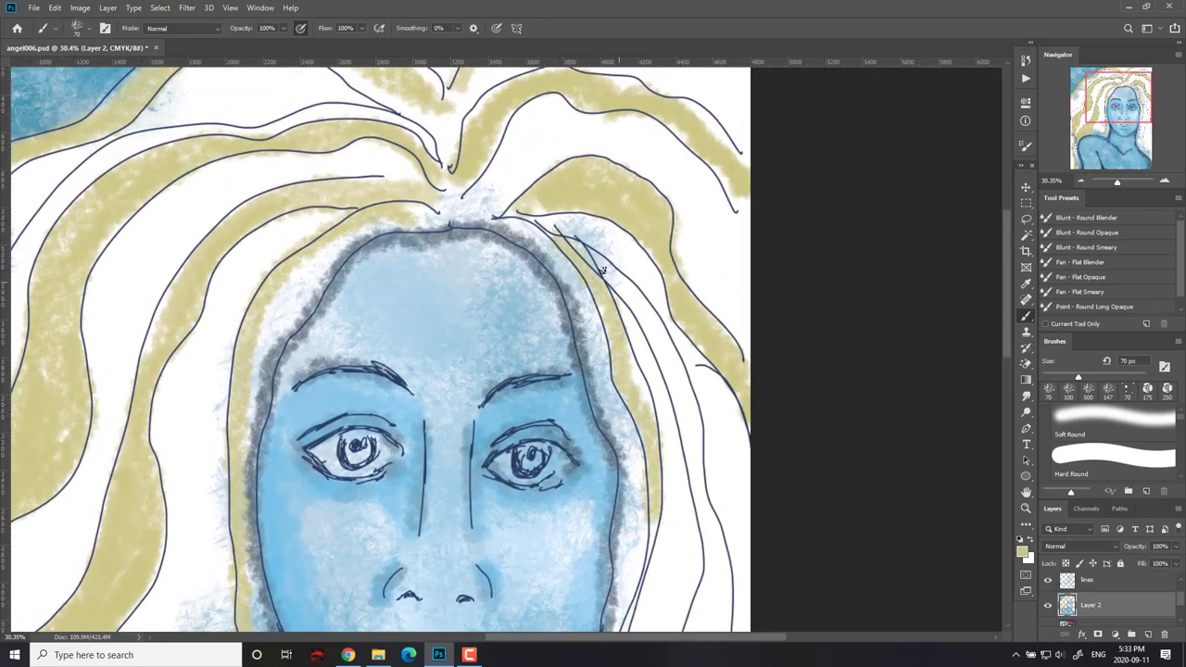
Extend the khaki yellow strands on the right of the face down to the shoulder and canvas edge.
mouse_move(591, 254)
mouse_down()
mouse_move(652, 338)
mouse_move(719, 502)
mouse_move(766, 391)
mouse_move(844, 324)
mouse_up()
mouse_move(876, 287)
mouse_down()
mouse_move(842, 450)
mouse_move(829, 604)
mouse_up()
drag(843, 555, 865, 440)
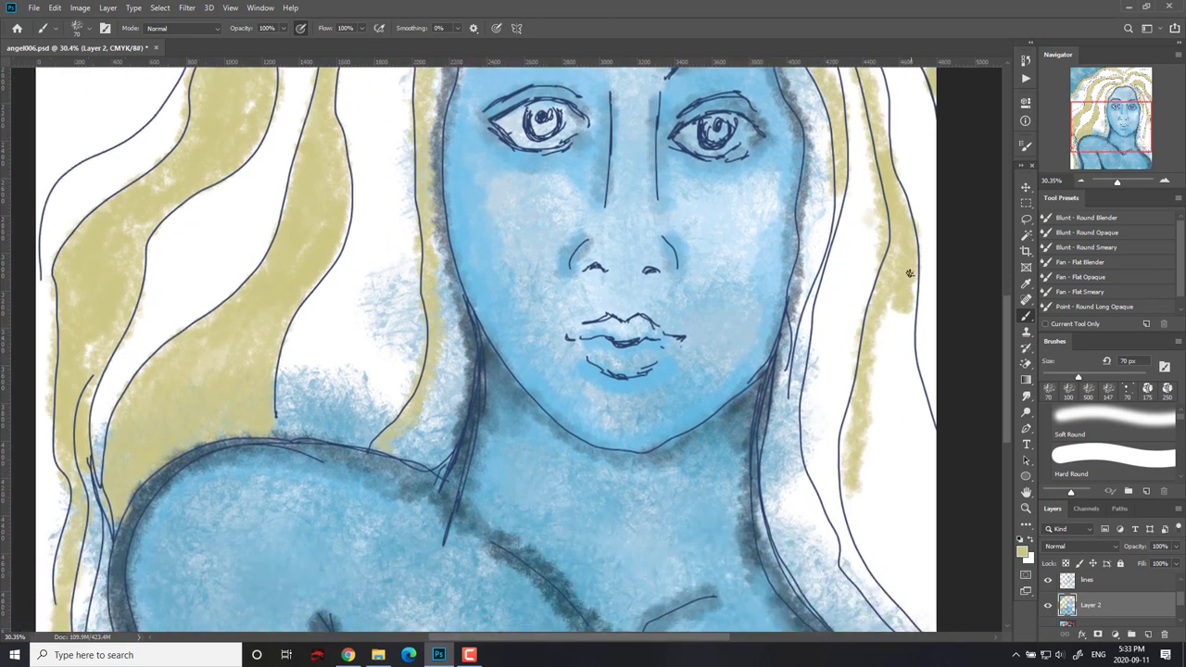
mouse_move(909, 273)
mouse_down()
mouse_move(925, 477)
mouse_move(895, 469)
mouse_move(881, 417)
mouse_move(862, 453)
mouse_move(855, 520)
mouse_move(929, 633)
mouse_move(895, 477)
mouse_up()
mouse_move(814, 479)
mouse_down()
mouse_move(811, 316)
mouse_move(841, 183)
mouse_up()
drag(852, 546, 843, 384)
drag(872, 480, 915, 548)
drag(818, 285, 848, 556)
mouse_move(870, 306)
mouse_down()
mouse_move(910, 533)
mouse_move(932, 583)
mouse_up()
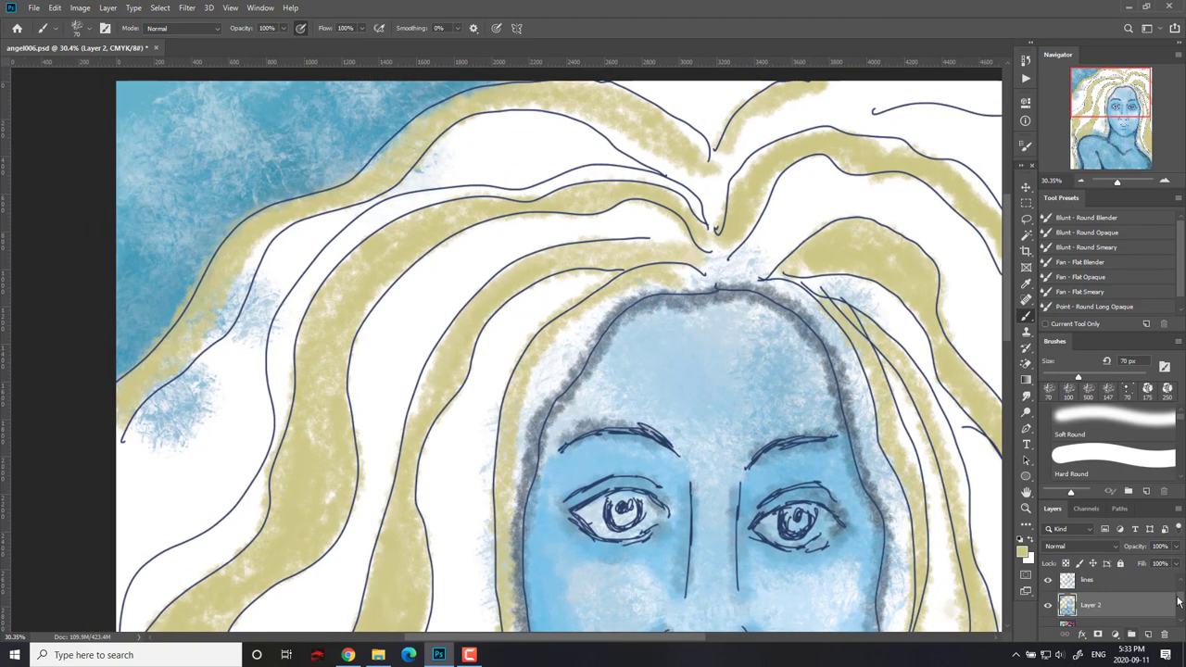
Sample a dark red from the theMuse2550 copy reference, hide it, reactivate Layer 2 and save the document.
drag(1180, 602, 1180, 590)
click(1065, 587)
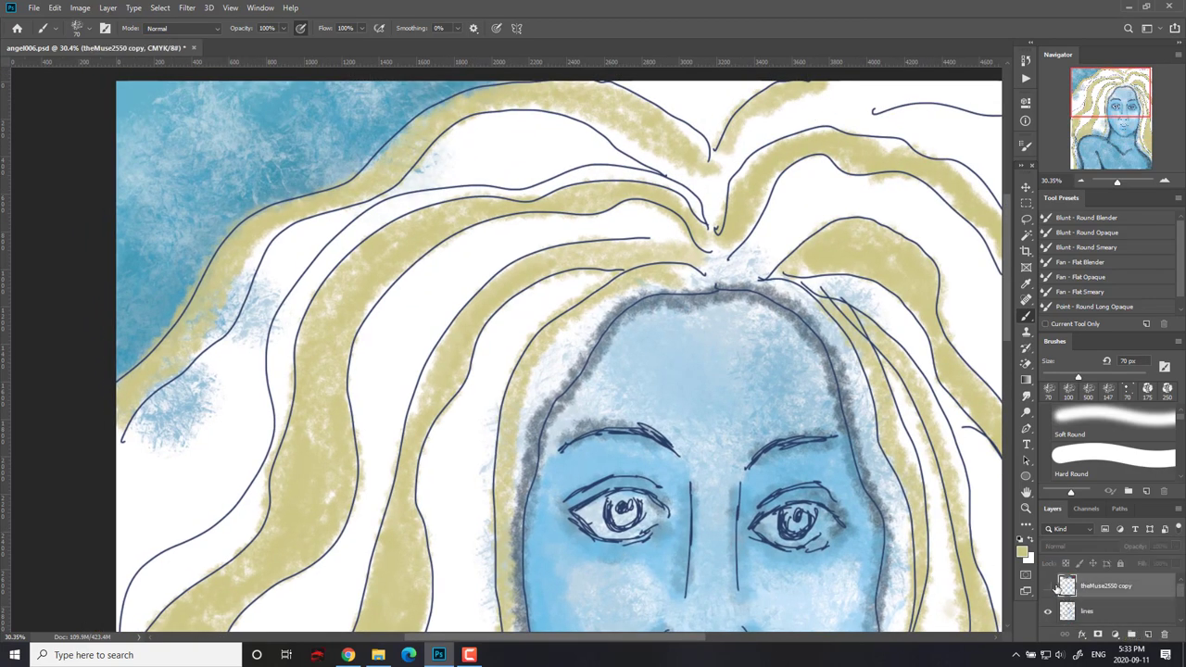
click(1048, 586)
key(i)
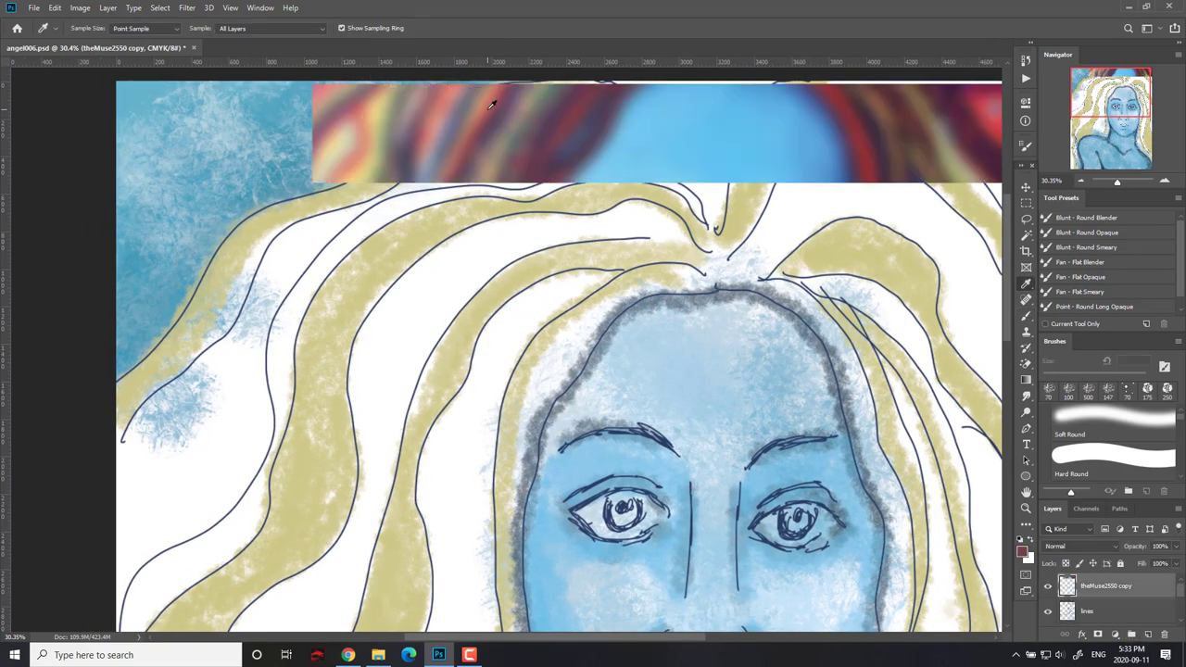
click(870, 155)
key(b)
click(1047, 587)
drag(1180, 589, 1180, 600)
click(1091, 603)
key(ctrl+s)
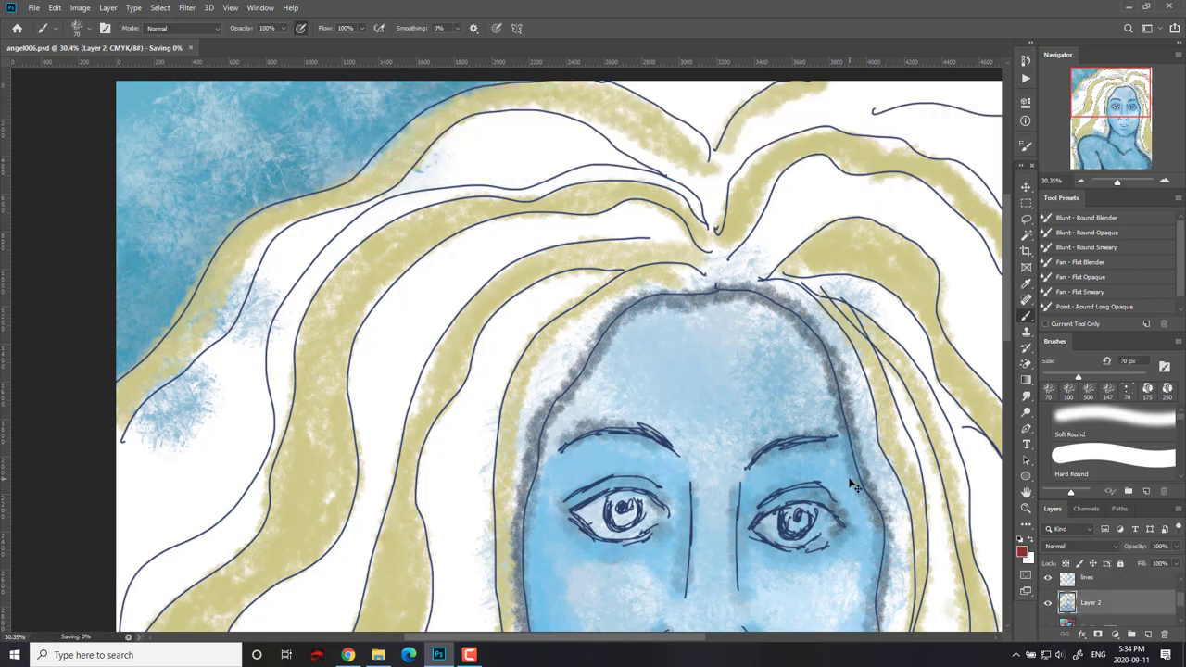
Paint a long dark red strand from the parting along the outer left hair down the canvas edge.
drag(701, 215, 594, 171)
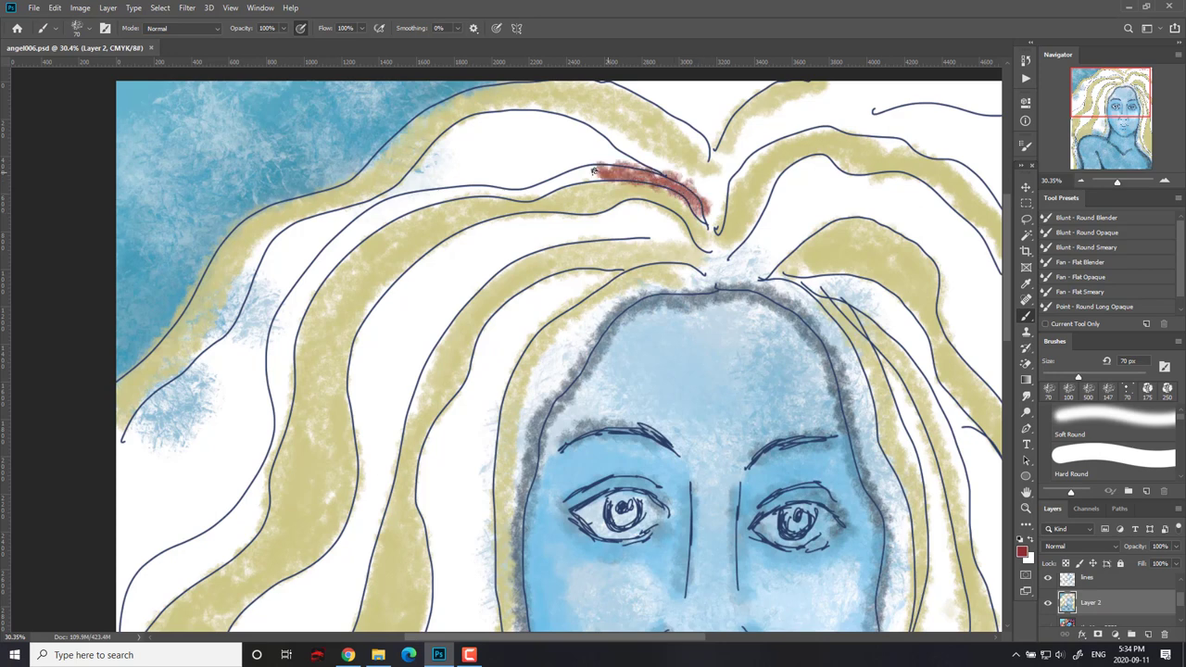
mouse_move(683, 188)
mouse_down()
mouse_move(528, 180)
mouse_move(356, 230)
mouse_move(288, 318)
mouse_up()
mouse_move(706, 225)
mouse_down()
mouse_move(671, 190)
mouse_move(480, 193)
mouse_move(328, 269)
mouse_move(281, 412)
mouse_move(280, 335)
mouse_move(293, 325)
mouse_move(266, 494)
mouse_move(191, 582)
mouse_move(248, 507)
mouse_move(196, 555)
mouse_up()
drag(324, 509, 484, 337)
mouse_move(371, 364)
mouse_down()
mouse_move(280, 471)
mouse_move(340, 415)
mouse_move(285, 579)
mouse_up()
mouse_move(310, 538)
mouse_down()
mouse_move(381, 374)
mouse_move(367, 591)
mouse_up()
drag(396, 536, 435, 389)
drag(396, 373, 392, 560)
drag(407, 393, 396, 588)
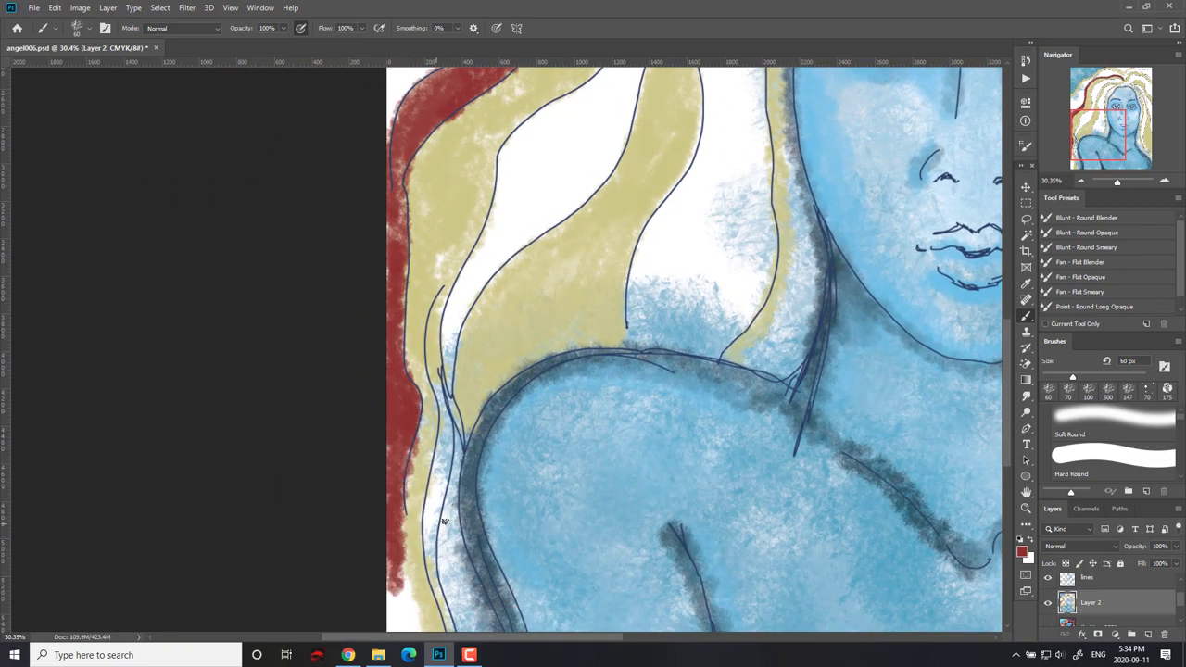
Add dark red streaks with a 60 px brush between the yellow strands left of the face, down to the shoulder.
drag(445, 522, 479, 367)
drag(439, 463, 426, 544)
drag(441, 410, 447, 565)
drag(609, 293, 533, 597)
drag(593, 315, 506, 581)
mouse_move(763, 202)
mouse_down()
mouse_move(614, 295)
mouse_move(556, 546)
mouse_move(593, 320)
mouse_up()
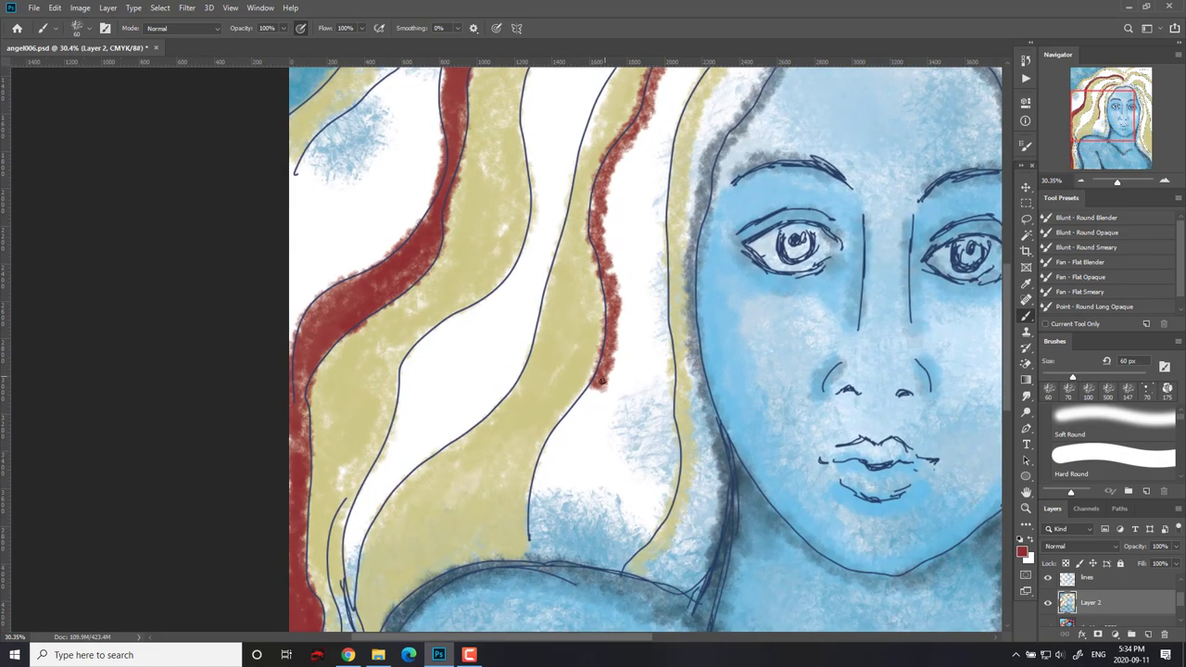
mouse_move(606, 375)
mouse_down()
mouse_move(535, 556)
mouse_move(590, 411)
mouse_move(546, 537)
mouse_move(665, 491)
mouse_move(654, 190)
mouse_move(662, 458)
mouse_move(824, 166)
mouse_move(586, 278)
mouse_move(505, 548)
mouse_move(682, 311)
mouse_move(544, 595)
mouse_move(577, 422)
mouse_move(690, 308)
mouse_up()
scroll(654, 189, up, 5)
mouse_move(822, 114)
mouse_down()
mouse_move(627, 504)
mouse_move(296, 443)
mouse_up()
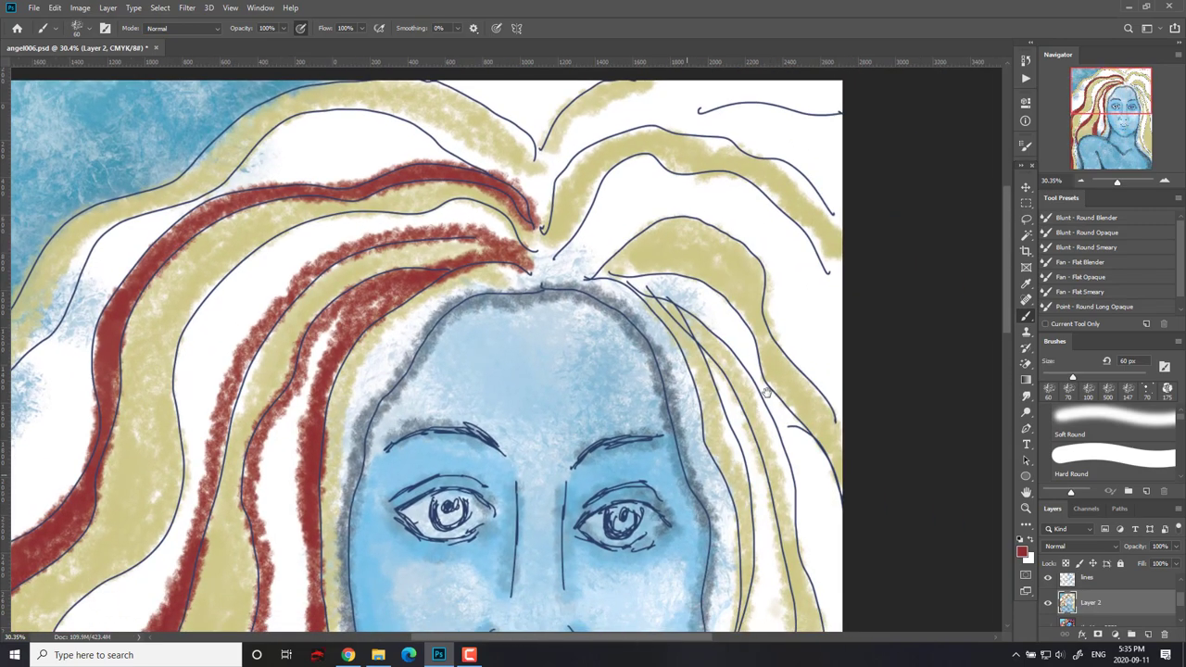
Paint dark red strands through the hair right of the face, from the parting down to the shoulder.
mouse_move(551, 267)
mouse_down()
mouse_move(648, 159)
mouse_move(829, 282)
mouse_move(556, 268)
mouse_move(772, 265)
mouse_move(834, 436)
mouse_move(556, 269)
mouse_move(797, 333)
mouse_move(603, 278)
mouse_move(801, 480)
mouse_move(819, 589)
mouse_up()
scroll(818, 590, down, 5)
mouse_move(824, 310)
mouse_down()
mouse_move(813, 470)
mouse_move(800, 320)
mouse_move(820, 541)
mouse_up()
mouse_move(643, 86)
mouse_down()
mouse_move(720, 212)
mouse_move(715, 582)
mouse_move(735, 461)
mouse_up()
mouse_move(754, 181)
mouse_down()
mouse_move(726, 417)
mouse_move(783, 343)
mouse_move(730, 485)
mouse_move(763, 313)
mouse_up()
drag(789, 431, 785, 410)
drag(715, 270, 738, 491)
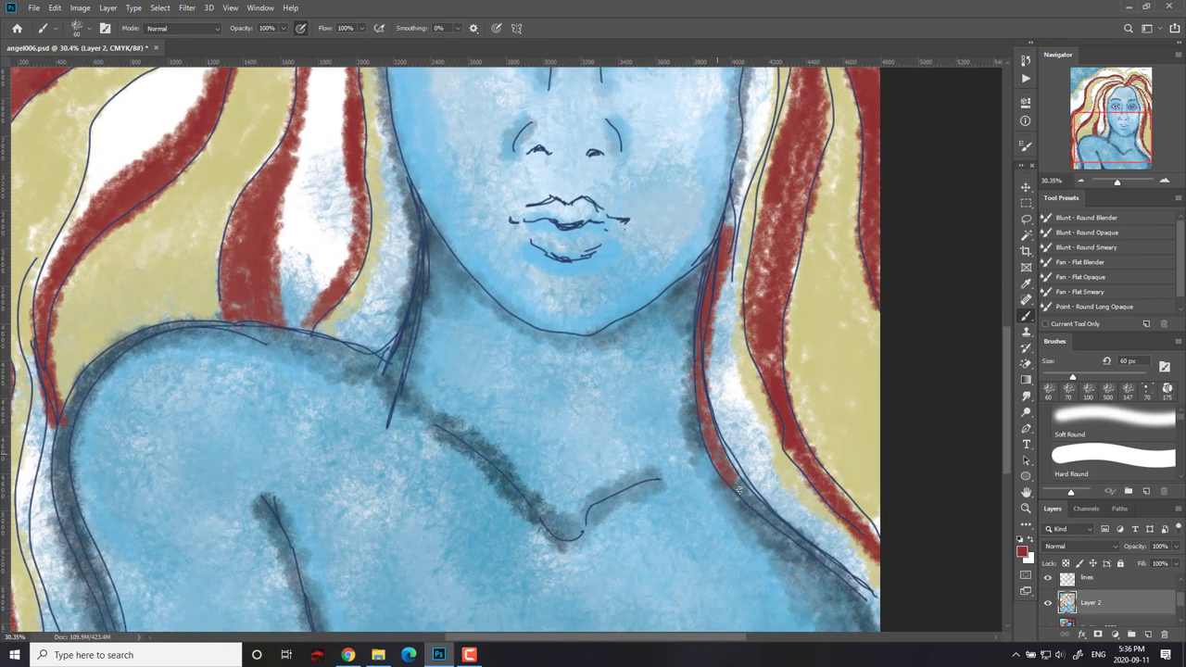
mouse_move(834, 568)
mouse_down()
mouse_move(712, 366)
mouse_move(877, 617)
mouse_up()
Fill the gaps along the right side of the face and across the hairline with dark red.
drag(741, 231, 752, 487)
mouse_move(763, 252)
mouse_down()
mouse_move(757, 398)
mouse_move(756, 227)
mouse_move(725, 137)
mouse_up()
drag(715, 87, 725, 195)
mouse_move(651, 141)
mouse_down()
mouse_move(735, 259)
mouse_move(598, 136)
mouse_up()
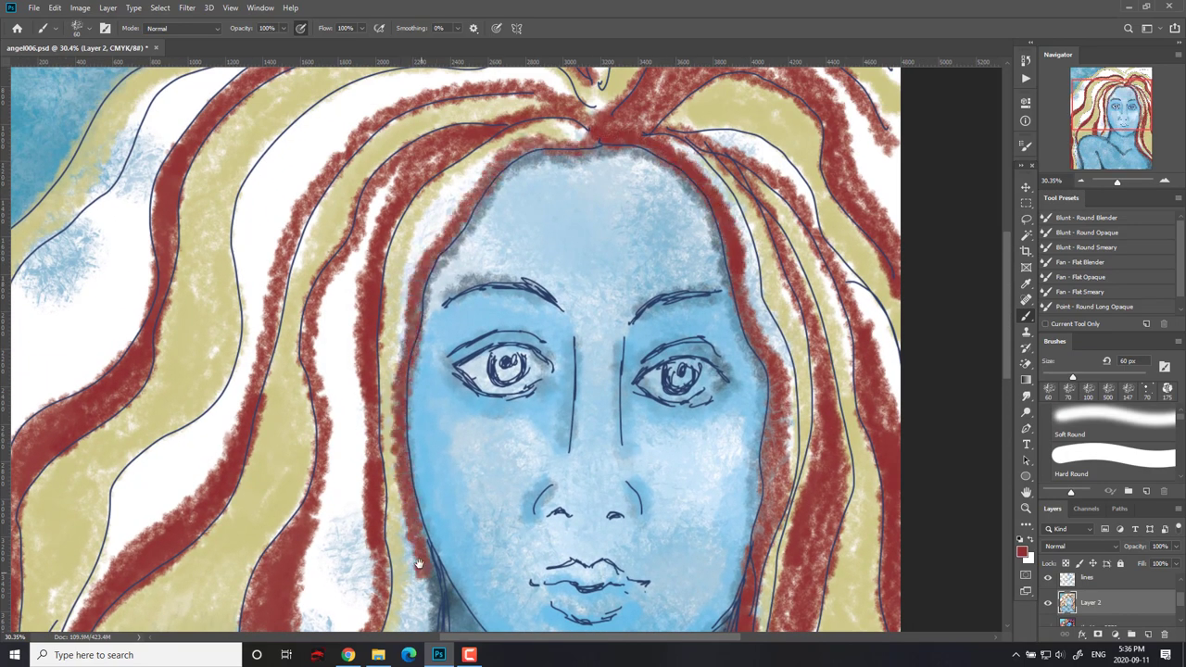
Fill the hair between the left cheek, neck and shoulder with dark red and colour the lips the same red.
scroll(423, 324, down, 5)
drag(353, 432, 398, 264)
drag(391, 218, 379, 412)
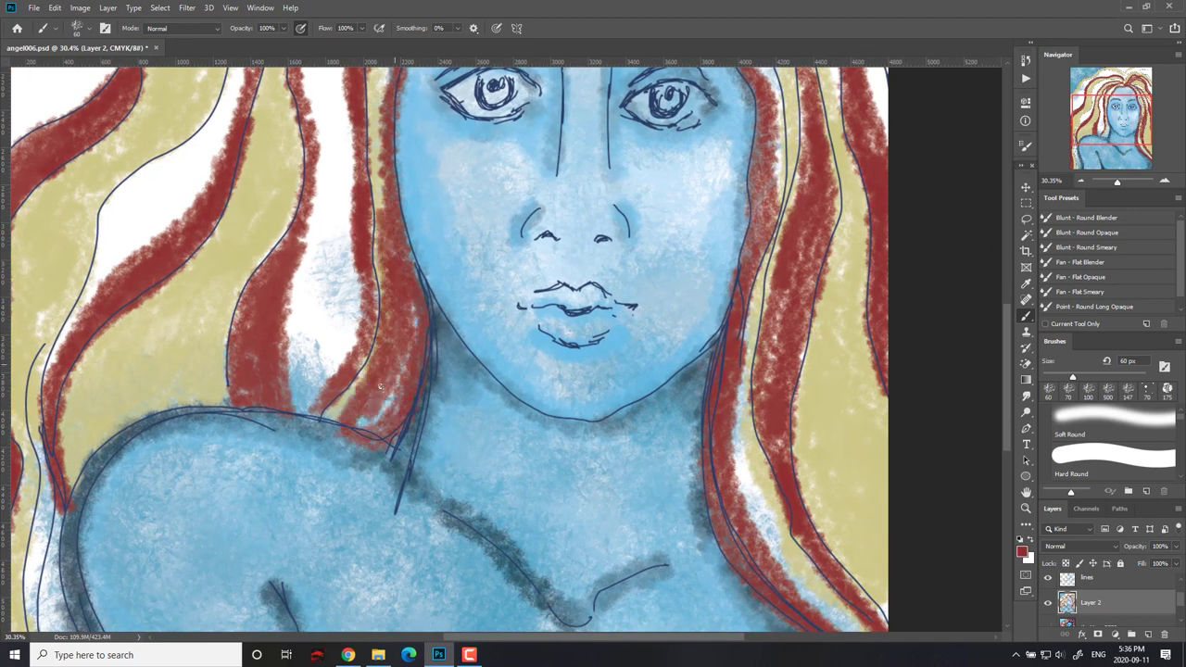
drag(409, 305, 384, 421)
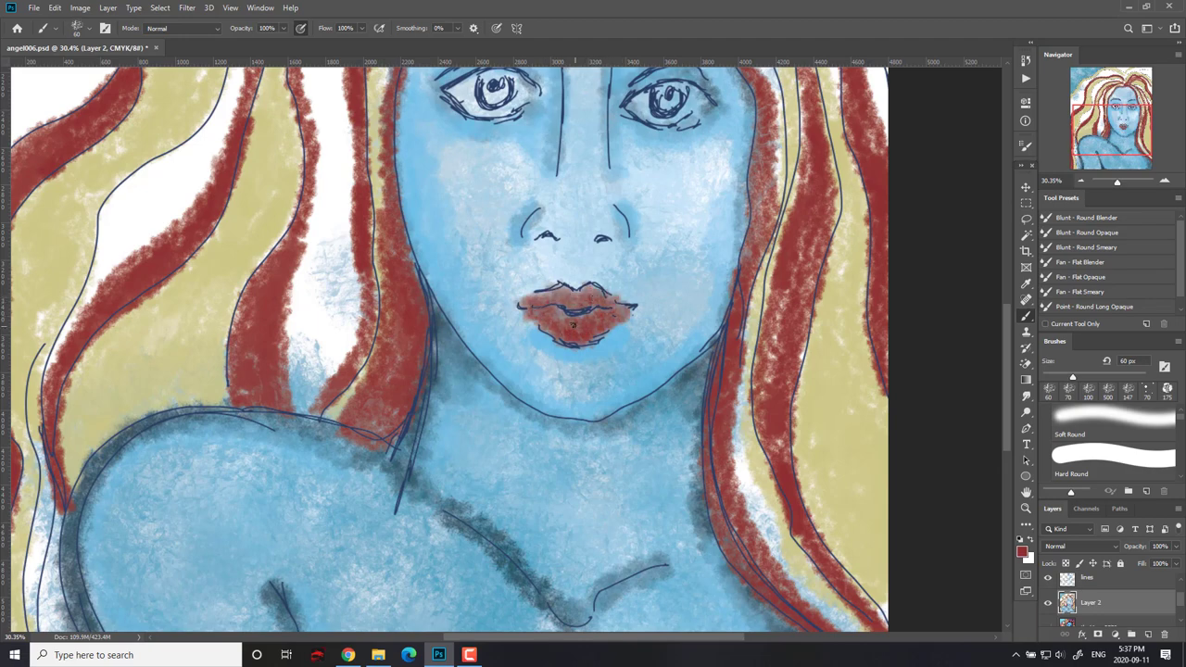
Tint the eyebrows, irises and eyelids dark red and blush the cheeks and chin with a 200 px brush.
drag(689, 303, 739, 432)
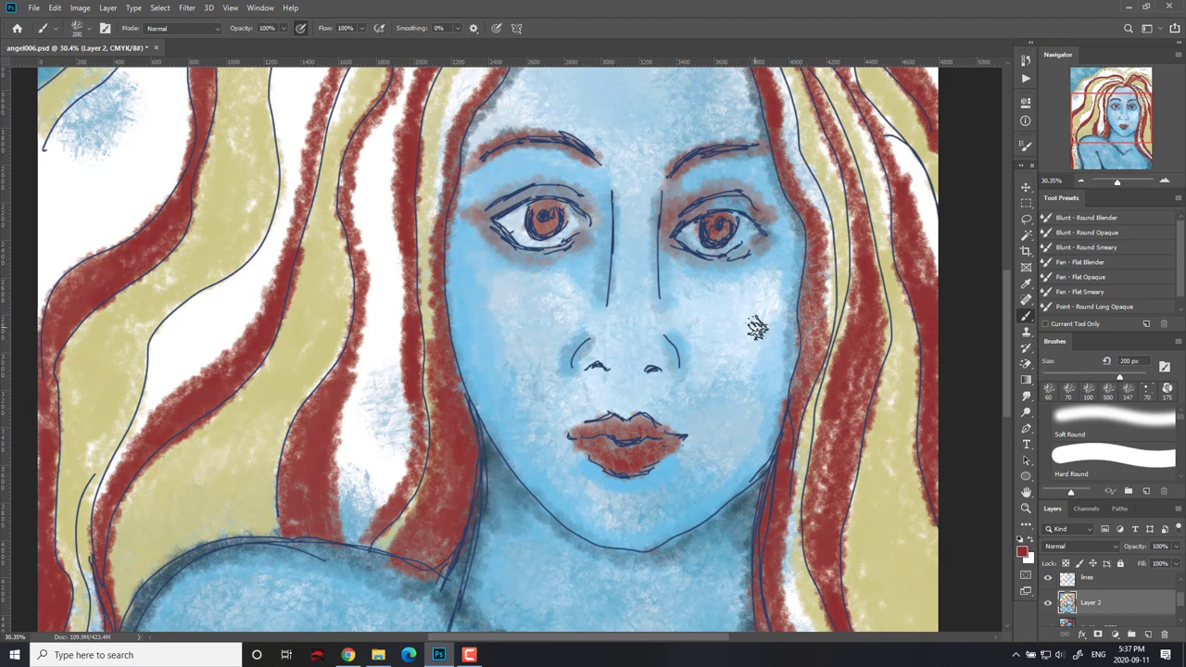
mouse_move(757, 328)
mouse_down()
mouse_move(751, 336)
mouse_move(775, 275)
mouse_move(723, 302)
mouse_move(713, 349)
mouse_move(722, 272)
mouse_move(794, 265)
mouse_up()
mouse_move(543, 296)
mouse_down()
mouse_move(463, 308)
mouse_move(527, 313)
mouse_move(569, 284)
mouse_move(577, 318)
mouse_move(472, 321)
mouse_move(546, 358)
mouse_up()
mouse_move(565, 498)
mouse_down()
mouse_move(677, 513)
mouse_move(710, 494)
mouse_up()
drag(853, 229, 850, 333)
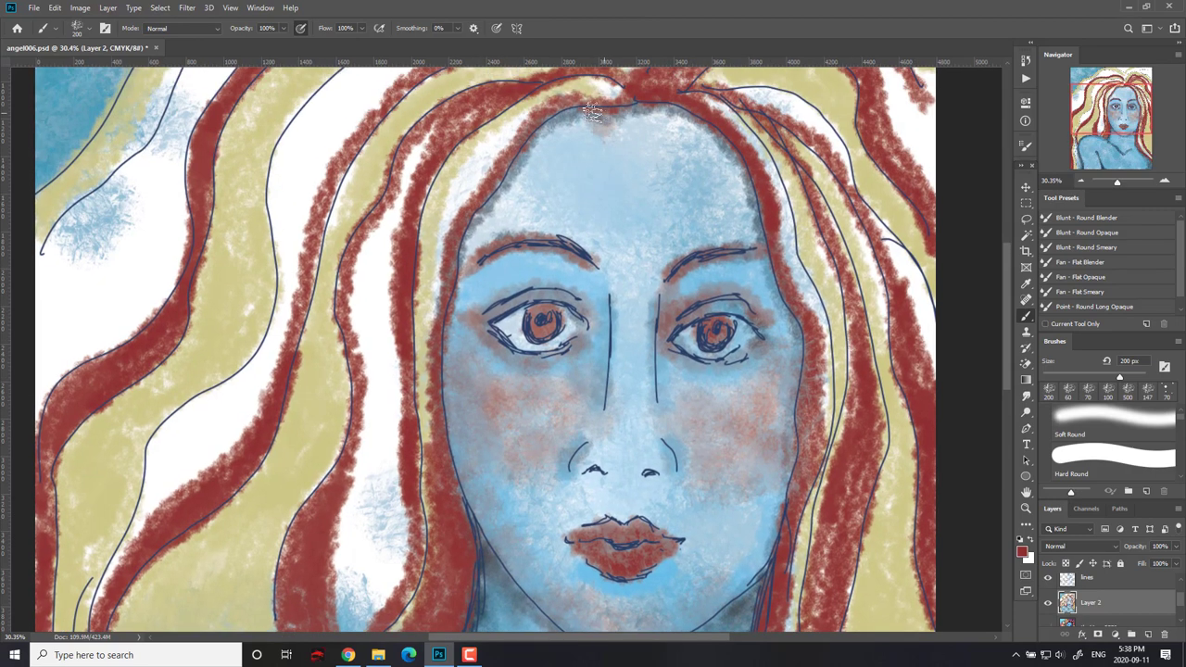
Shade the forehead edges, face sides and area above the lips with faint red and save the document.
drag(601, 124, 476, 248)
mouse_move(650, 102)
mouse_down()
mouse_move(721, 120)
mouse_move(780, 426)
mouse_move(723, 528)
mouse_up()
mouse_move(619, 500)
mouse_down()
mouse_move(600, 491)
mouse_move(569, 514)
mouse_up()
drag(653, 498, 674, 519)
key(ctrl+s)
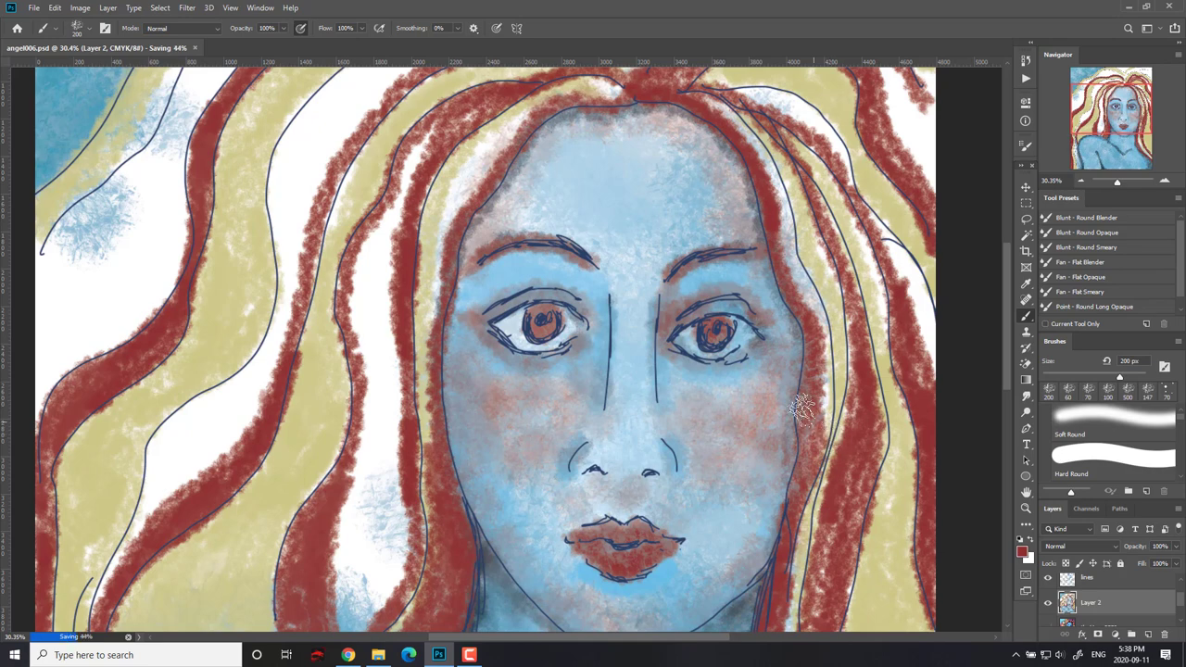
Sample a peach tone from the theMuse2550 copy reference, hide that layer and go back to the brush on Layer 2.
key(ctrl+0)
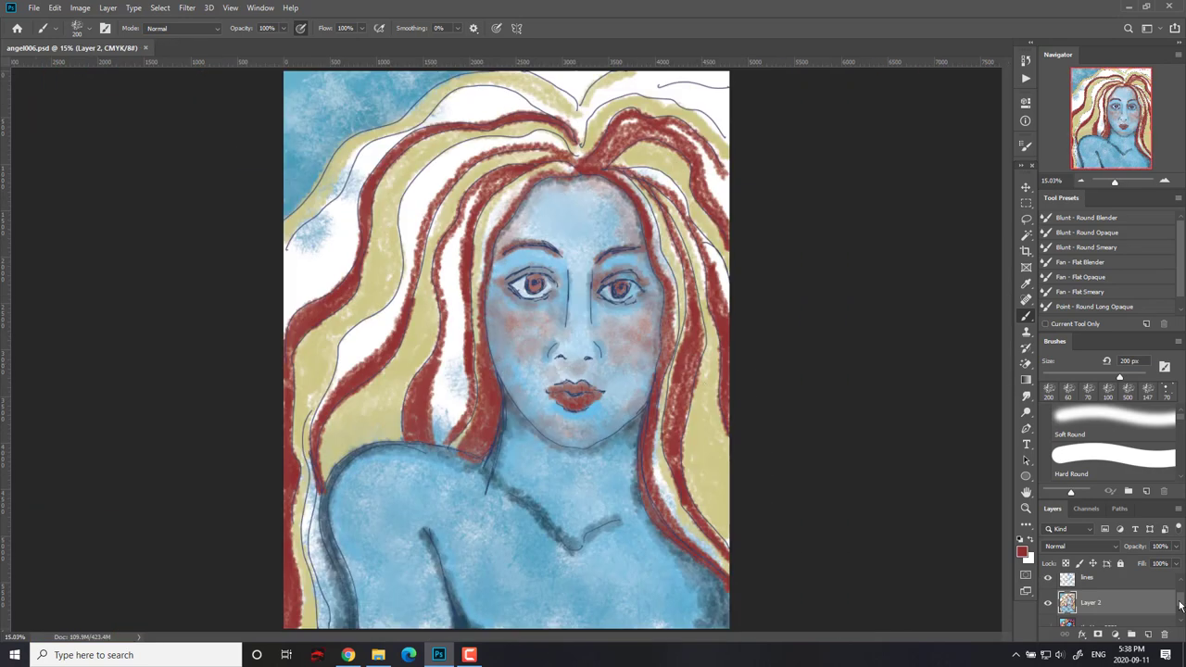
drag(1179, 601, 1179, 588)
click(1047, 586)
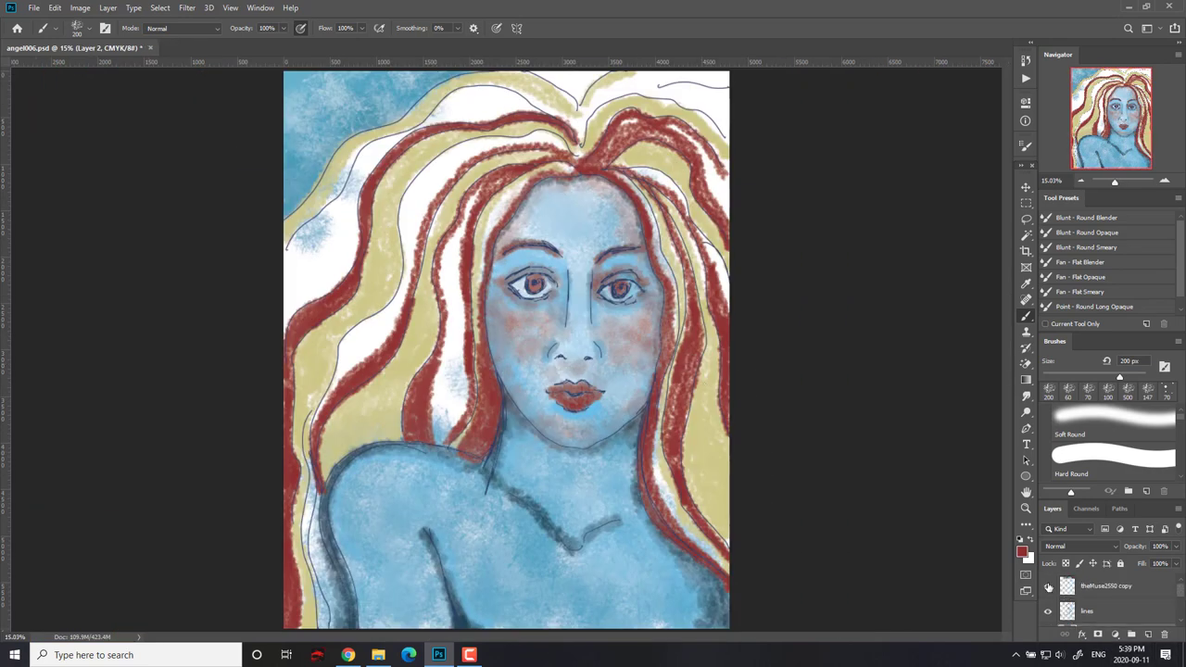
drag(727, 146, 785, 211)
scroll(1015, 230, up, 2)
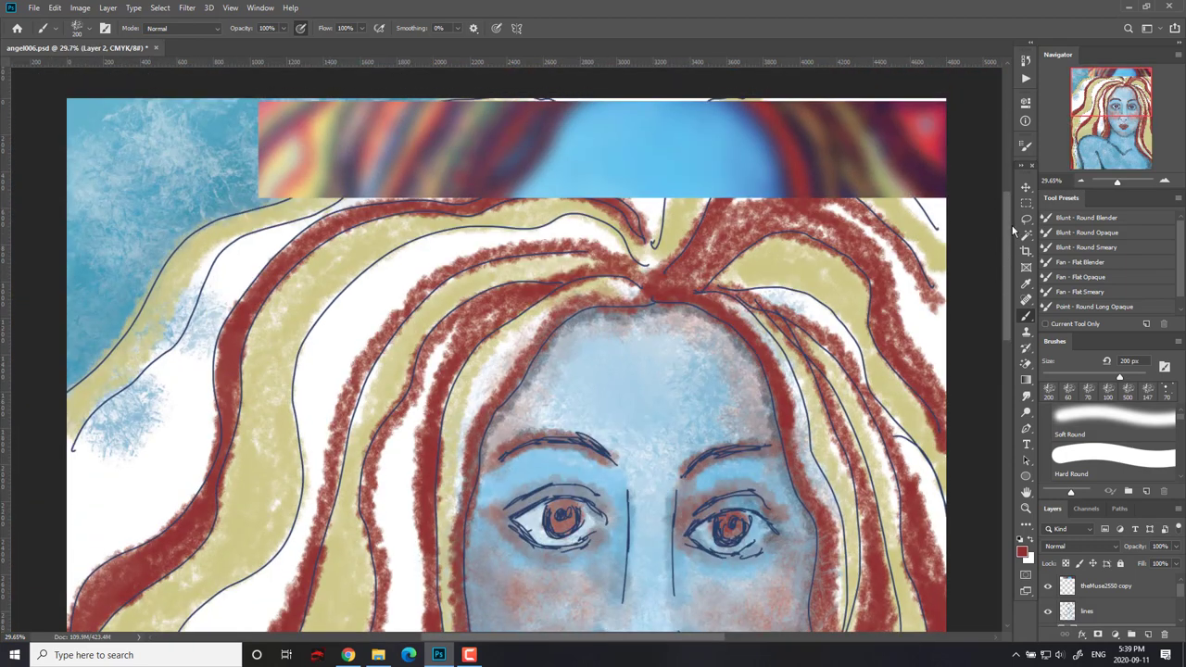
key(i)
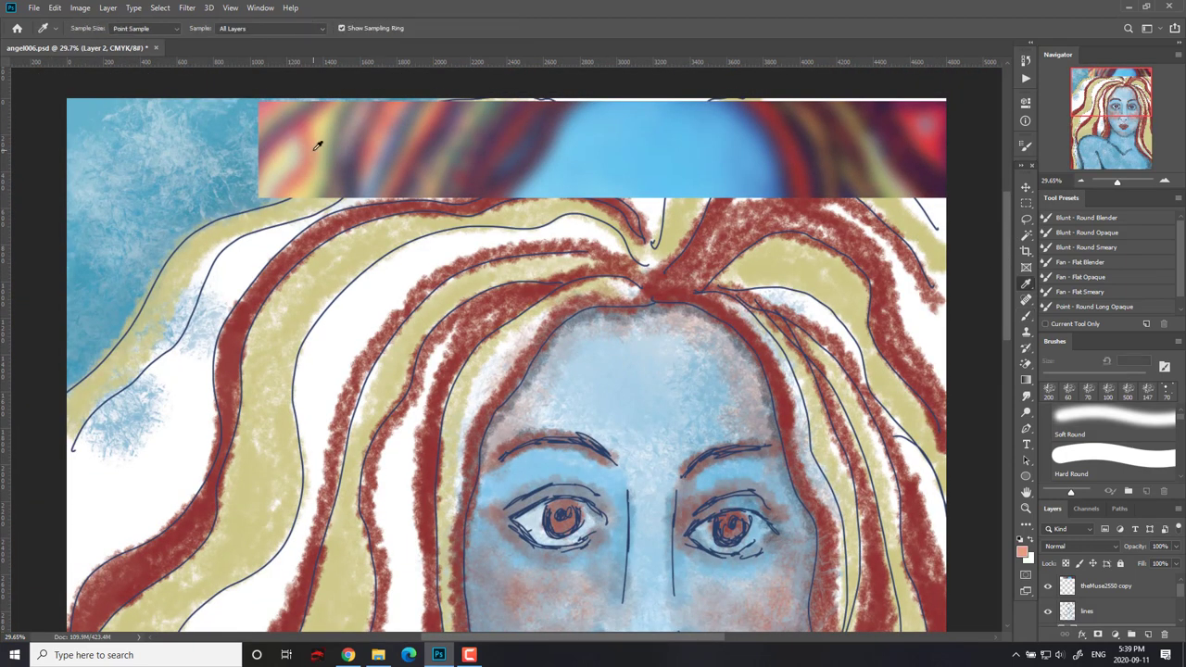
key(b)
click(1048, 585)
drag(1179, 592, 1178, 608)
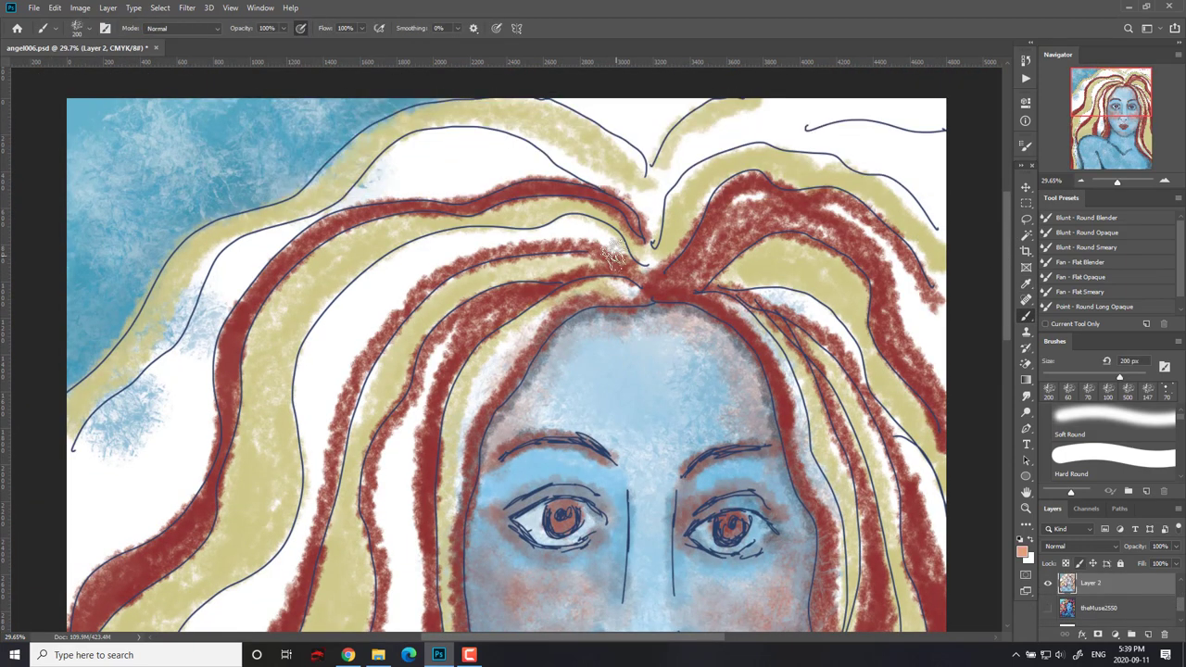
Fill the white gaps across the upper hair and its right side with peach, reducing the brush to 125 px.
mouse_move(491, 244)
mouse_down()
mouse_move(323, 357)
mouse_move(312, 476)
mouse_move(567, 238)
mouse_move(331, 362)
mouse_up()
key(bracketleft)
key(bracketleft)
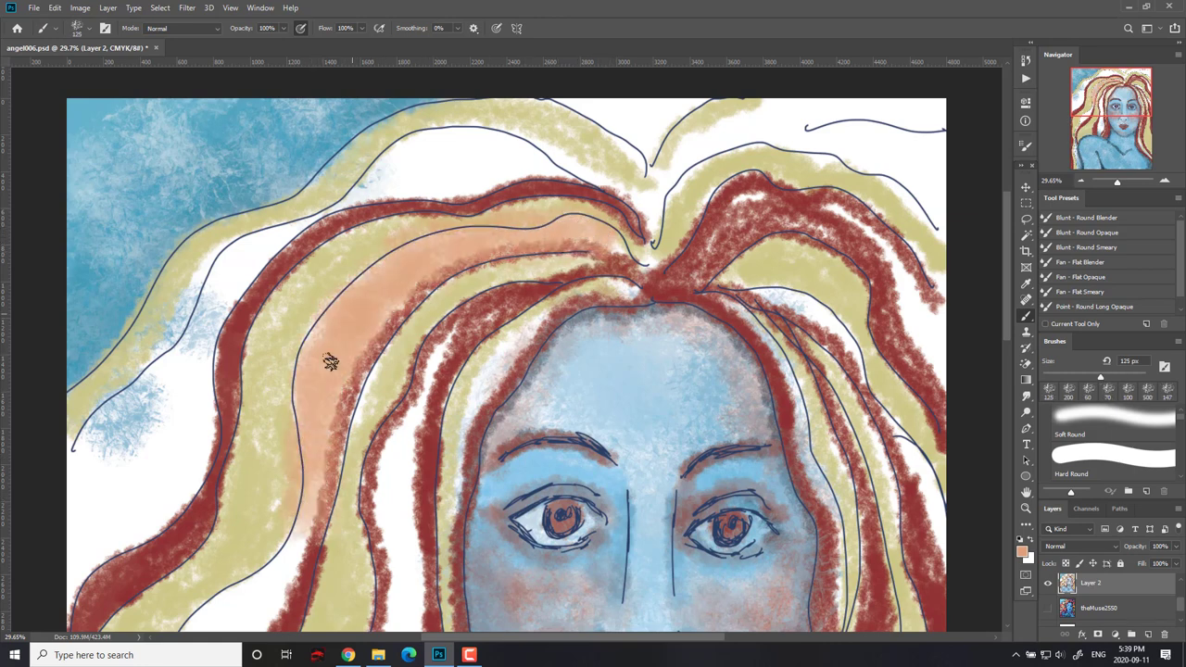
mouse_move(479, 178)
mouse_down()
mouse_move(517, 145)
mouse_move(260, 238)
mouse_move(96, 448)
mouse_move(106, 553)
mouse_move(151, 418)
mouse_move(232, 286)
mouse_move(95, 411)
mouse_move(639, 232)
mouse_move(593, 111)
mouse_move(667, 139)
mouse_move(787, 107)
mouse_move(913, 133)
mouse_move(922, 217)
mouse_move(943, 124)
mouse_up()
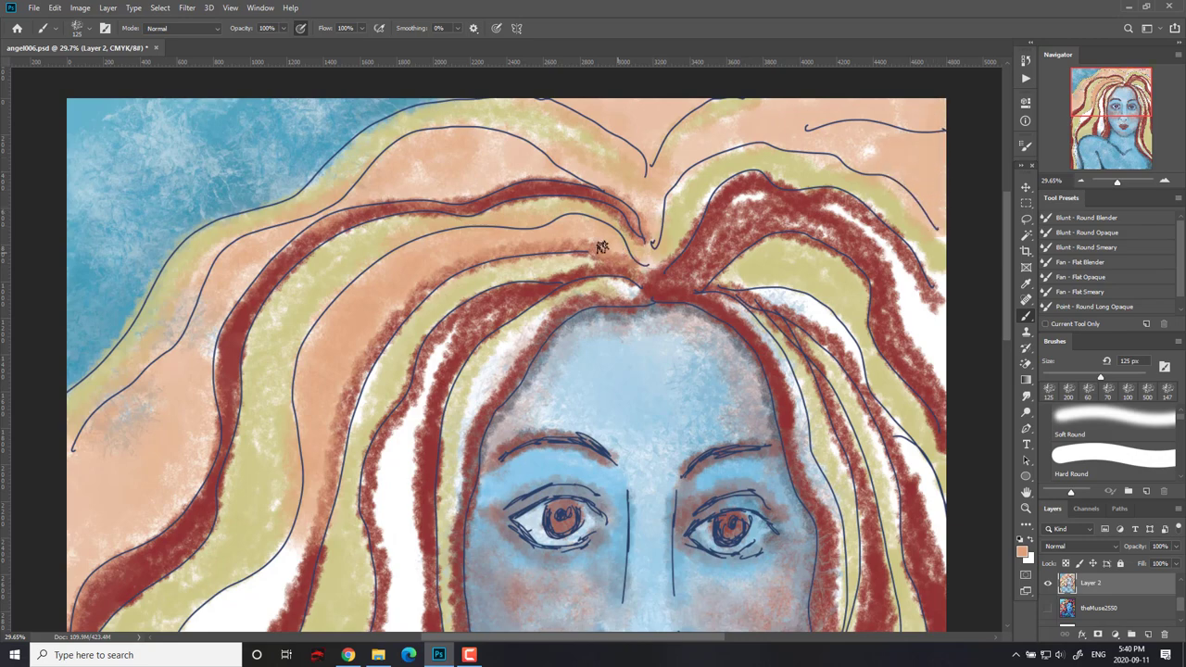
mouse_move(741, 199)
mouse_down()
mouse_move(861, 231)
mouse_move(934, 352)
mouse_move(913, 463)
mouse_move(931, 552)
mouse_up()
mouse_move(802, 503)
mouse_down()
mouse_move(828, 347)
mouse_move(857, 307)
mouse_up()
drag(327, 363, 326, 393)
Brush peach into the white hair gaps beside the left shoulder and between the red strands at the neck.
scroll(296, 491, down, 8)
scroll(296, 491, left, 3)
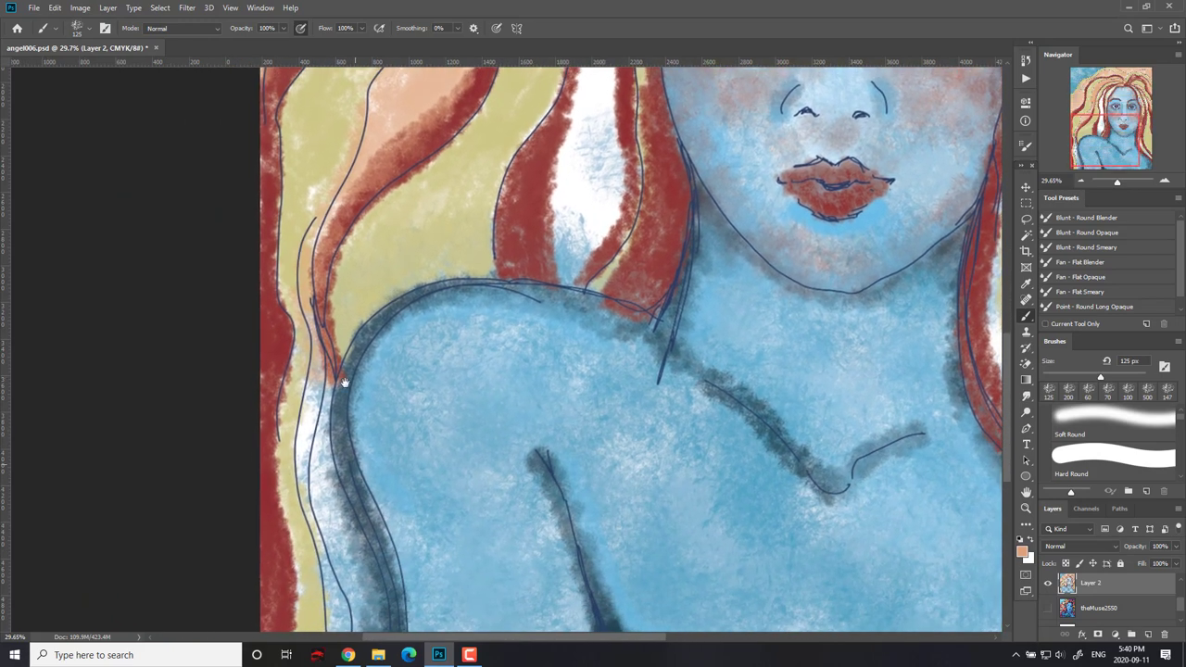
drag(368, 611, 358, 503)
mouse_move(352, 458)
mouse_down()
mouse_move(300, 422)
mouse_move(264, 332)
mouse_move(272, 226)
mouse_up()
drag(590, 279, 558, 657)
mouse_move(557, 500)
mouse_down()
mouse_move(535, 417)
mouse_move(572, 463)
mouse_move(547, 333)
mouse_move(558, 187)
mouse_up()
Cover the remaining white strands left of the forehead and cheek with peach, softening the adjoining dark red strands.
scroll(563, 450, up, 4)
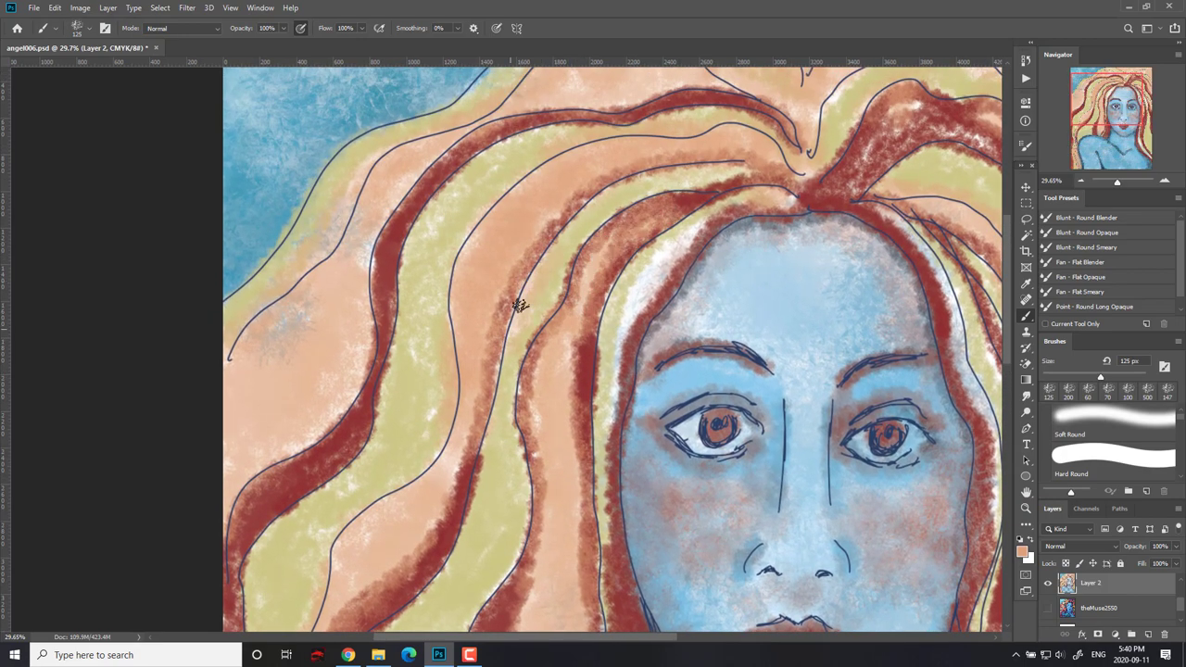
drag(521, 447, 491, 616)
mouse_move(794, 204)
mouse_down()
mouse_move(631, 306)
mouse_move(602, 593)
mouse_up()
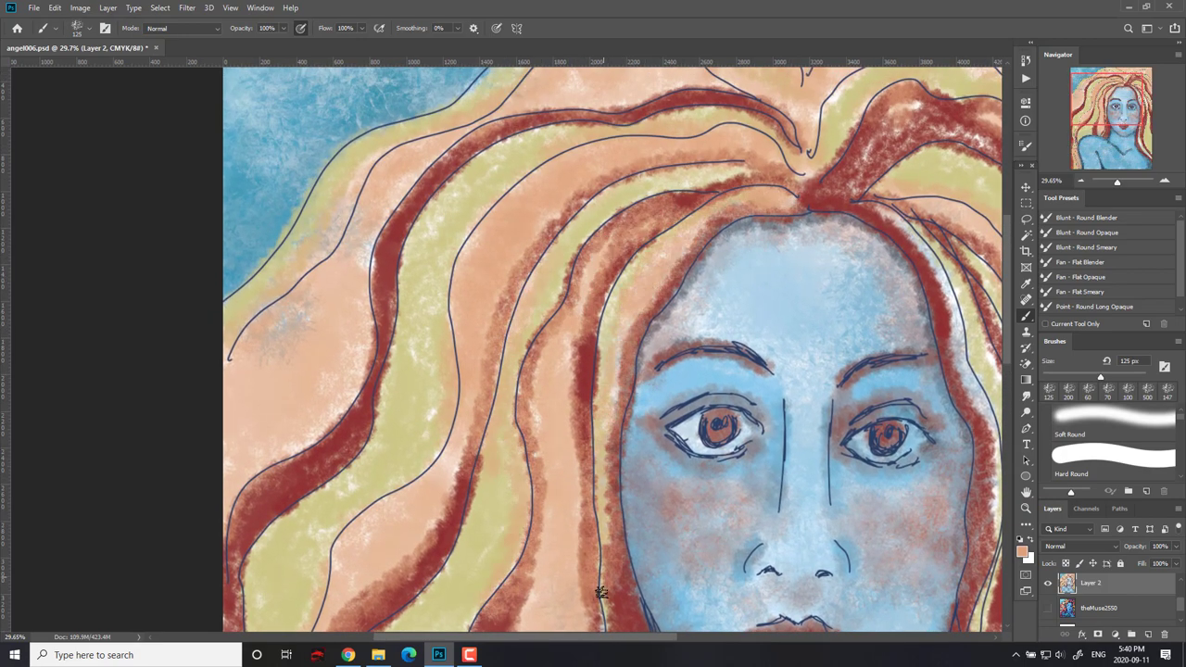
mouse_move(424, 351)
mouse_down()
mouse_move(643, 114)
mouse_move(379, 432)
mouse_move(436, 416)
mouse_move(457, 371)
mouse_move(429, 161)
mouse_up()
drag(229, 524, 235, 547)
Work peach through the strands right of the face, from the forehead down to the right shoulder.
mouse_move(887, 464)
mouse_down()
mouse_move(815, 442)
mouse_move(754, 353)
mouse_up()
mouse_move(740, 94)
mouse_down()
mouse_move(780, 151)
mouse_move(838, 283)
mouse_move(846, 490)
mouse_up()
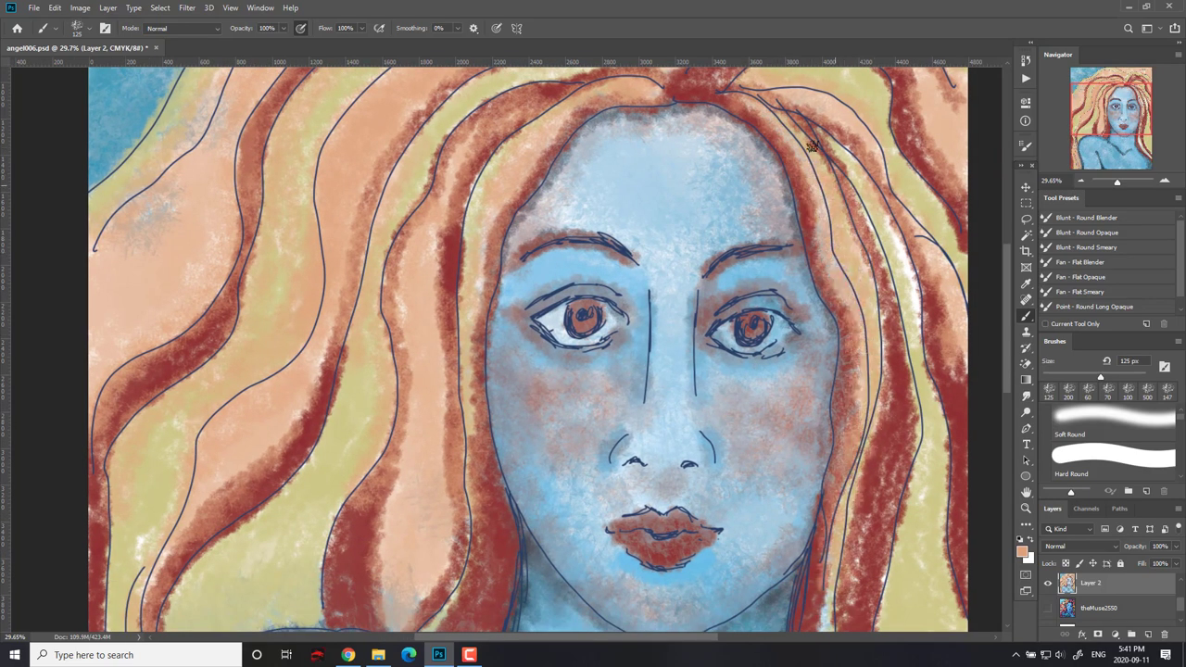
scroll(913, 495, down, 3)
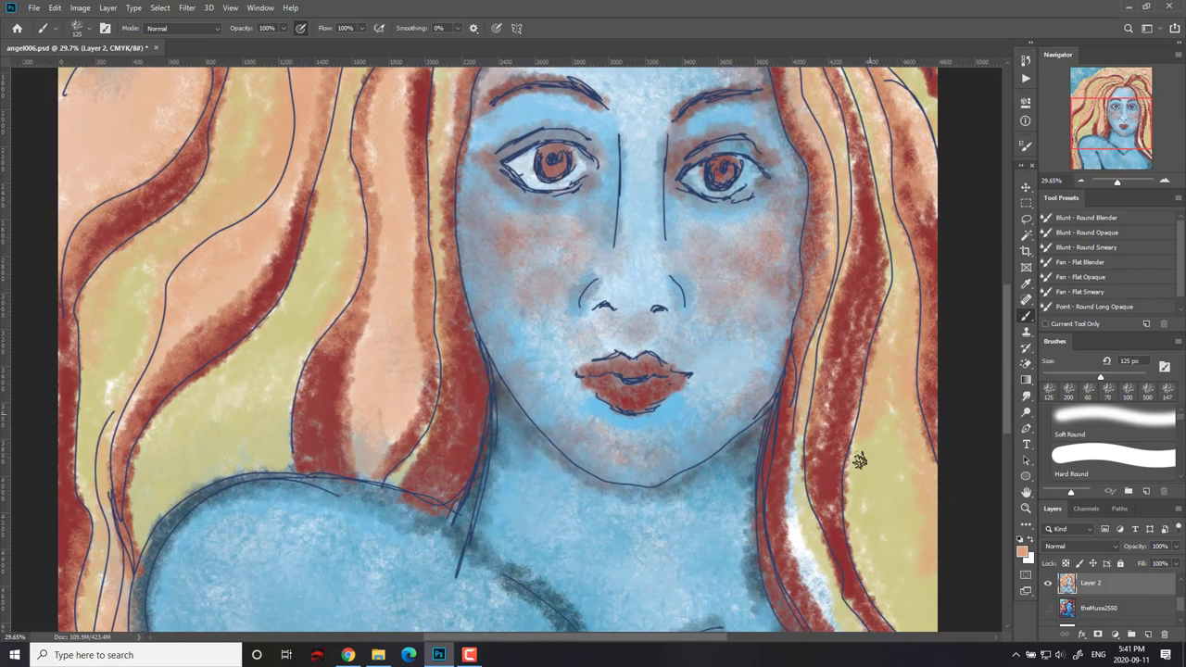
scroll(871, 468, down, 2)
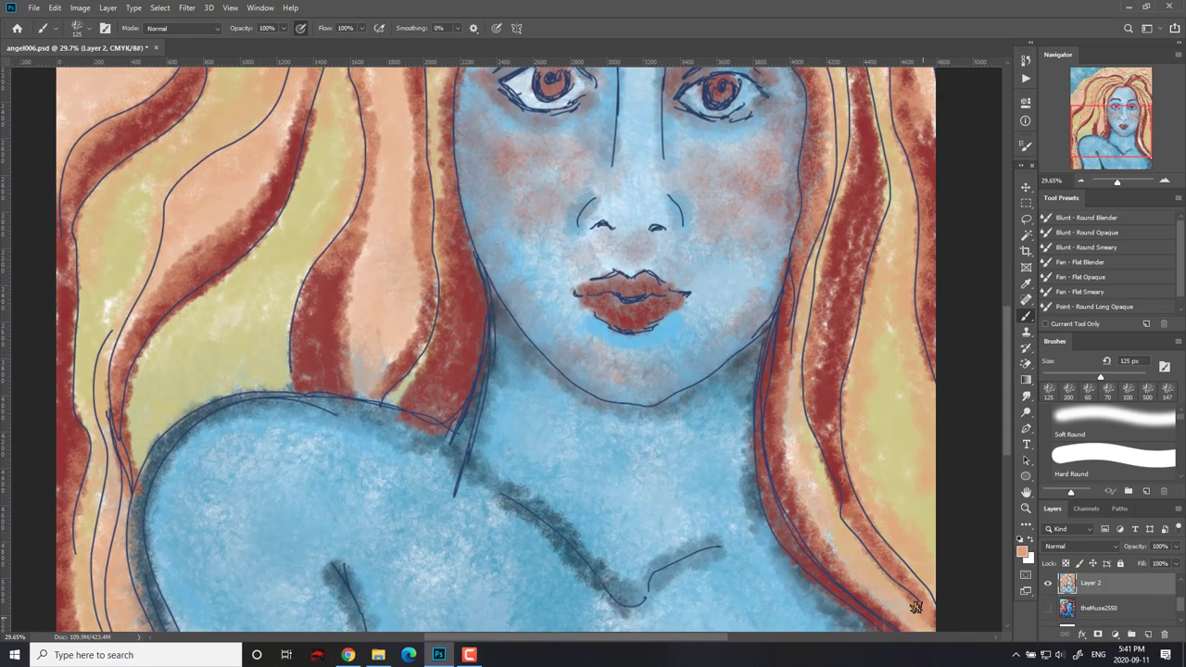
scroll(866, 278, up, 5)
scroll(866, 278, up, 2)
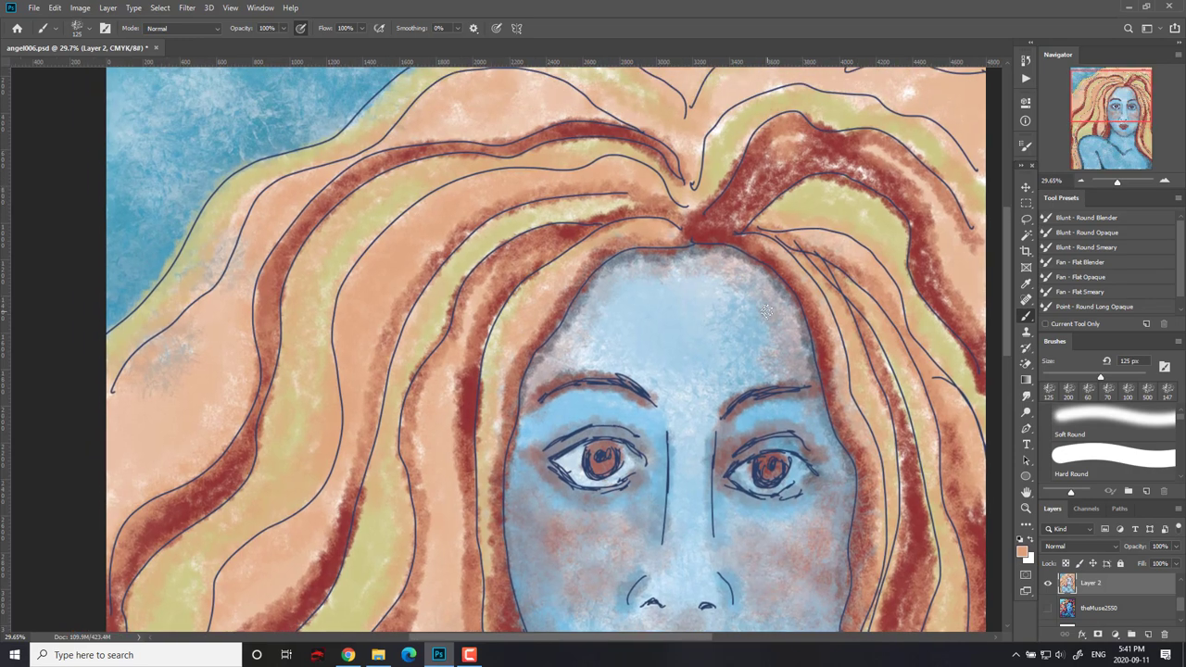
Set the foreground colour to orange #f3731c and paint the long strand sweeping left from the parting with a 60 px brush.
click(1021, 553)
click(932, 208)
click(1056, 197)
mouse_move(598, 163)
mouse_down()
mouse_move(474, 177)
mouse_move(352, 276)
mouse_move(334, 415)
mouse_move(264, 560)
mouse_up()
mouse_move(379, 277)
mouse_down()
mouse_move(480, 183)
mouse_move(587, 169)
mouse_move(682, 185)
mouse_move(686, 209)
mouse_move(551, 180)
mouse_move(354, 299)
mouse_move(338, 475)
mouse_move(254, 566)
mouse_up()
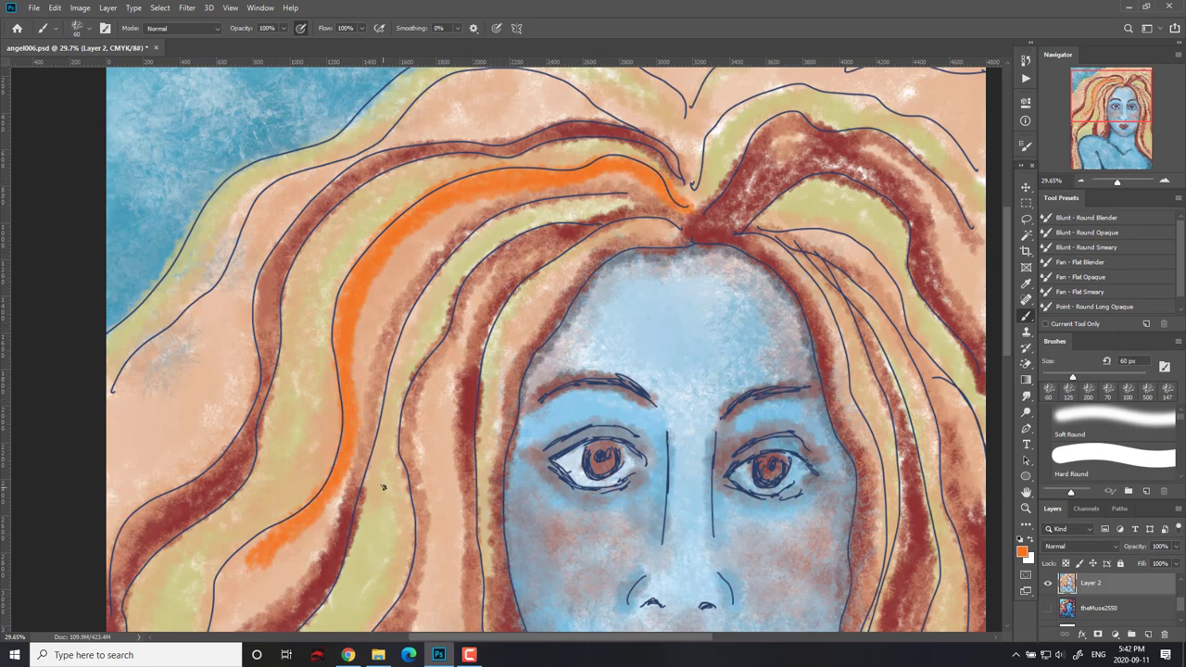
Add orange streaks along the long left-hand hair strands, from the parting down towards the shoulder.
drag(384, 487, 506, 331)
mouse_move(408, 362)
mouse_down()
mouse_move(308, 541)
mouse_move(389, 413)
mouse_move(367, 583)
mouse_up()
drag(408, 503, 441, 346)
drag(404, 380, 419, 593)
drag(429, 557, 412, 435)
mouse_move(404, 463)
mouse_down()
mouse_move(407, 503)
mouse_move(435, 531)
mouse_up()
drag(385, 563, 370, 196)
drag(362, 132, 428, 485)
mouse_move(430, 478)
mouse_down()
mouse_move(588, 225)
mouse_move(599, 95)
mouse_up()
mouse_move(646, 283)
mouse_down()
mouse_move(564, 498)
mouse_move(533, 530)
mouse_up()
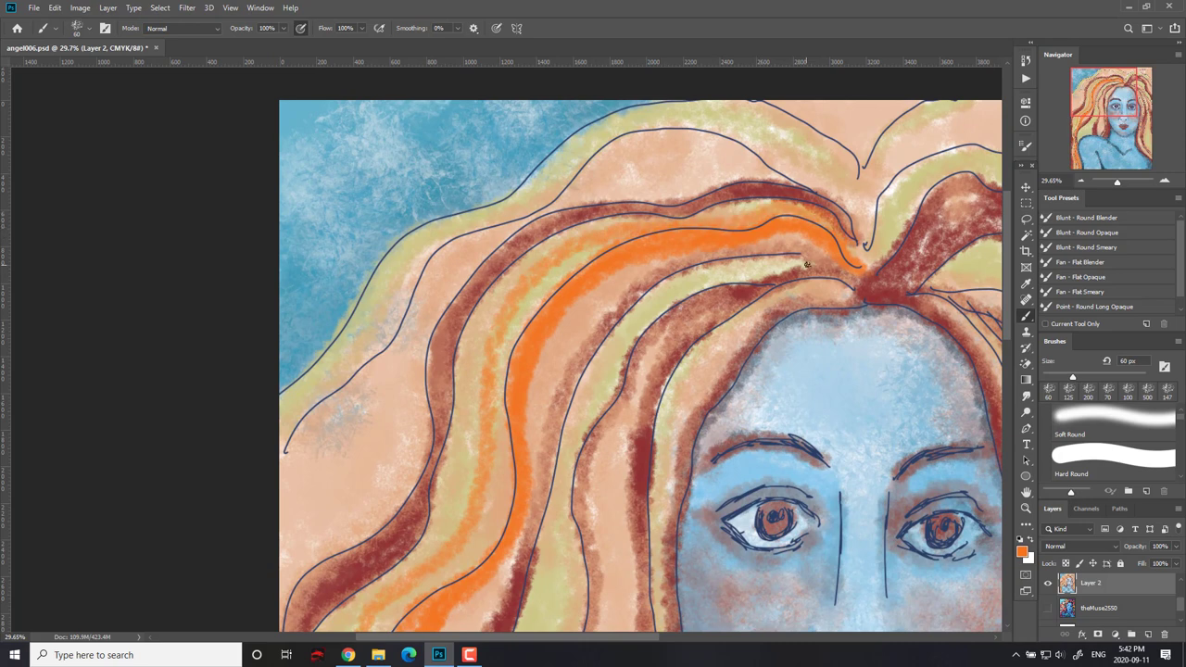
Paint orange along the strands left of the forehead, the outer left hair and the crown on both sides of the parting.
mouse_move(847, 292)
mouse_down()
mouse_move(715, 332)
mouse_move(660, 615)
mouse_up()
drag(868, 253, 923, 167)
mouse_move(841, 204)
mouse_down()
mouse_move(730, 145)
mouse_move(622, 141)
mouse_move(527, 220)
mouse_move(432, 270)
mouse_move(387, 356)
mouse_move(289, 456)
mouse_up()
mouse_move(400, 339)
mouse_down()
mouse_move(311, 476)
mouse_move(344, 421)
mouse_move(612, 174)
mouse_up()
drag(903, 155, 791, 252)
mouse_move(750, 277)
mouse_down()
mouse_move(799, 202)
mouse_move(929, 214)
mouse_move(786, 237)
mouse_up()
mouse_move(788, 238)
mouse_down()
mouse_move(839, 238)
mouse_move(665, 278)
mouse_move(861, 352)
mouse_move(669, 406)
mouse_move(856, 510)
mouse_move(648, 394)
mouse_move(787, 343)
mouse_move(854, 394)
mouse_move(615, 404)
mouse_move(673, 319)
mouse_move(800, 311)
mouse_move(899, 368)
mouse_move(789, 291)
mouse_up()
drag(825, 414, 841, 229)
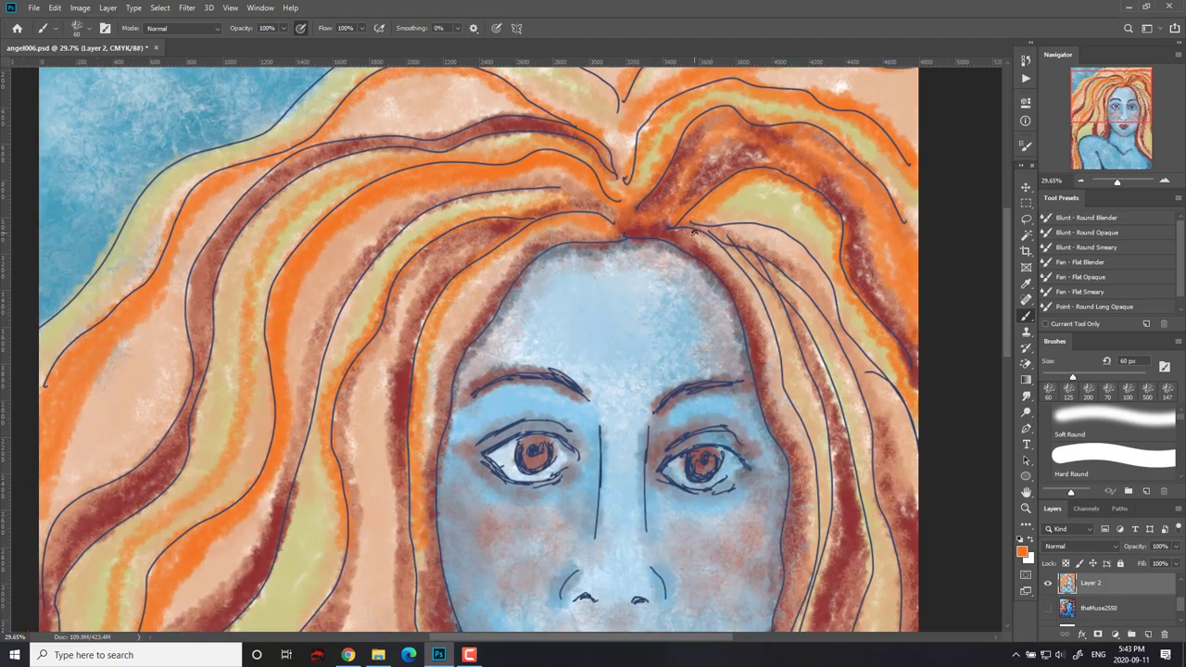
Streak orange along the strands framing the right side of the face and the right edge of the hair.
mouse_move(695, 233)
mouse_down()
mouse_move(780, 392)
mouse_move(804, 576)
mouse_up()
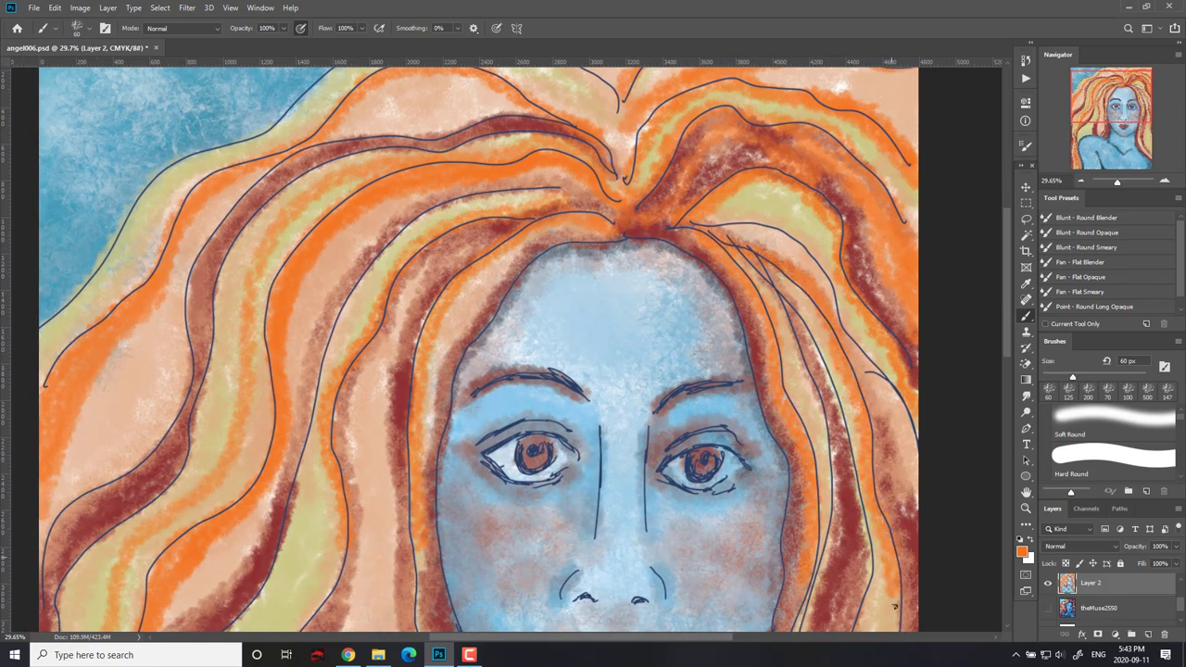
drag(895, 607, 907, 367)
drag(909, 544, 895, 431)
mouse_move(889, 413)
mouse_down()
mouse_move(902, 575)
mouse_move(829, 470)
mouse_move(872, 197)
mouse_up()
drag(845, 386, 906, 580)
Fill the crossing strands beside the right temple and the upper right hair with more orange.
mouse_move(891, 618)
mouse_down()
mouse_move(846, 585)
mouse_move(776, 413)
mouse_move(793, 284)
mouse_up()
drag(797, 272, 801, 417)
mouse_move(813, 298)
mouse_down()
mouse_move(829, 137)
mouse_move(862, 284)
mouse_up()
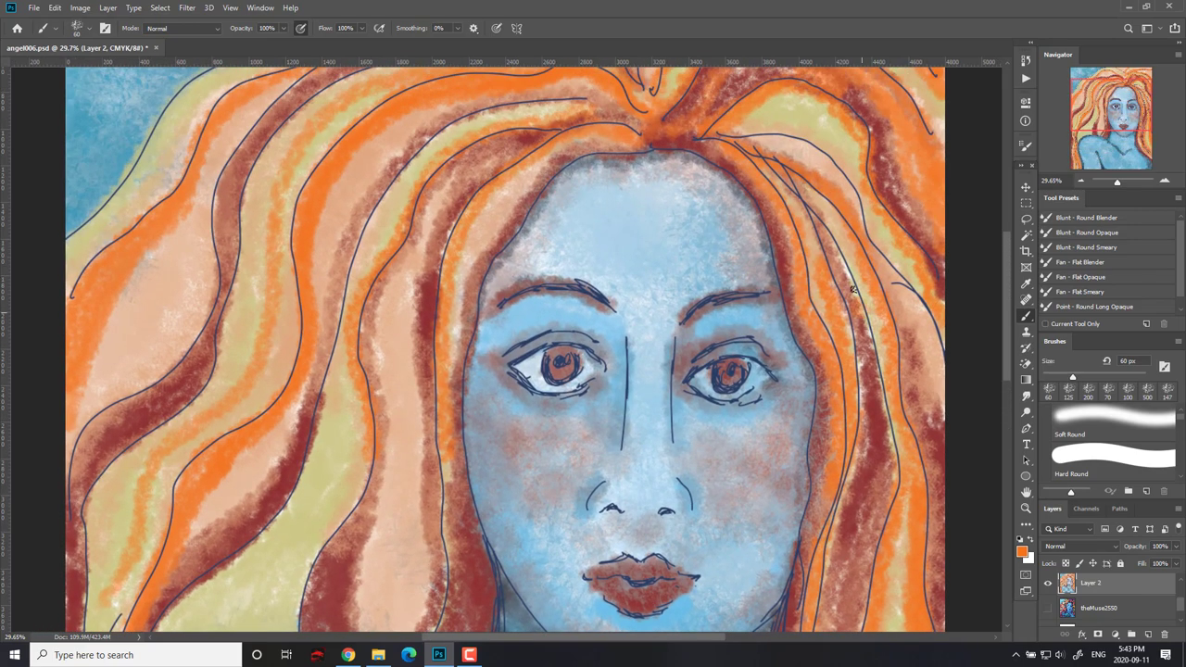
drag(795, 201, 895, 473)
mouse_move(941, 377)
mouse_down()
mouse_move(918, 299)
mouse_move(836, 178)
mouse_up()
drag(887, 214, 907, 375)
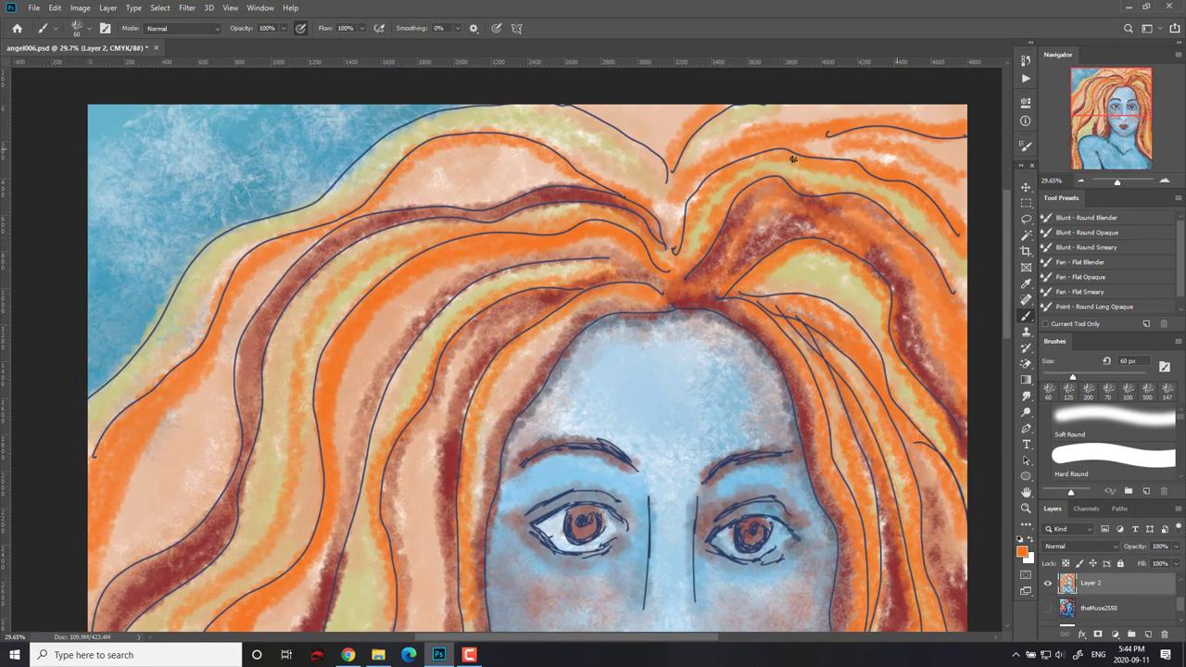
Edge the outer left hair contour in orange and add orange streaks inside the peach and dark red strands there.
mouse_move(400, 135)
mouse_down()
mouse_move(217, 235)
mouse_move(90, 397)
mouse_up()
mouse_move(325, 238)
mouse_down()
mouse_move(225, 347)
mouse_move(89, 606)
mouse_move(235, 336)
mouse_up()
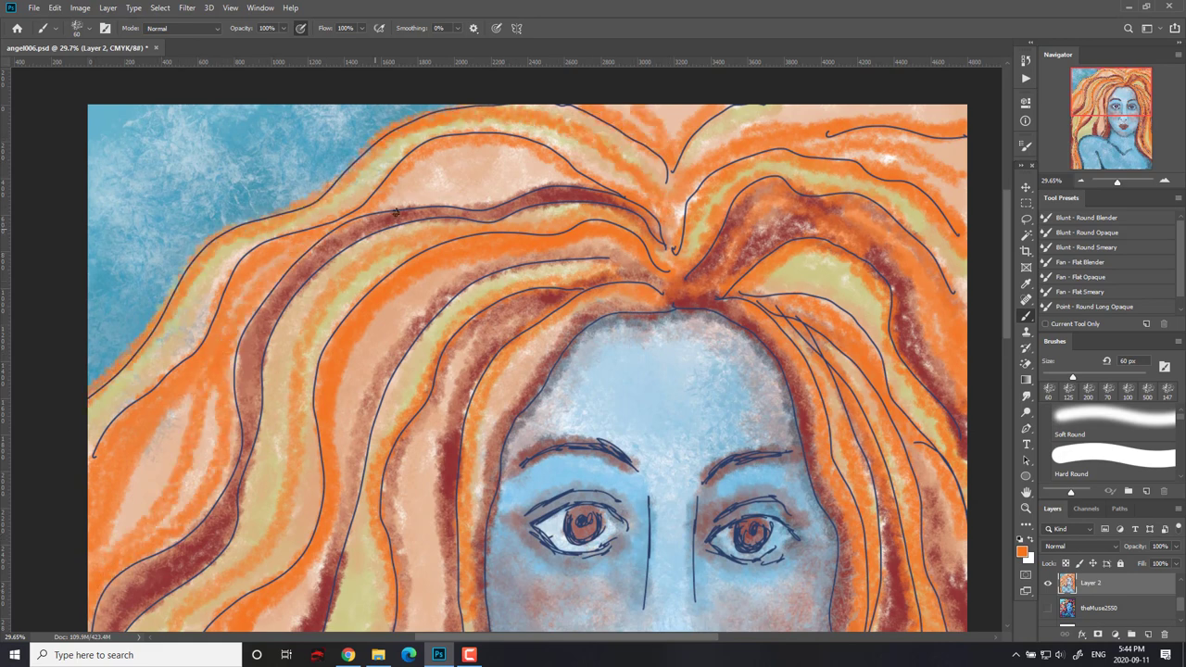
drag(567, 177, 334, 227)
mouse_move(624, 262)
mouse_down()
mouse_move(500, 276)
mouse_move(335, 566)
mouse_move(334, 598)
mouse_up()
mouse_move(531, 458)
mouse_down()
mouse_move(580, 244)
mouse_move(622, 165)
mouse_up()
mouse_move(449, 217)
mouse_down()
mouse_move(437, 272)
mouse_move(328, 446)
mouse_move(263, 618)
mouse_up()
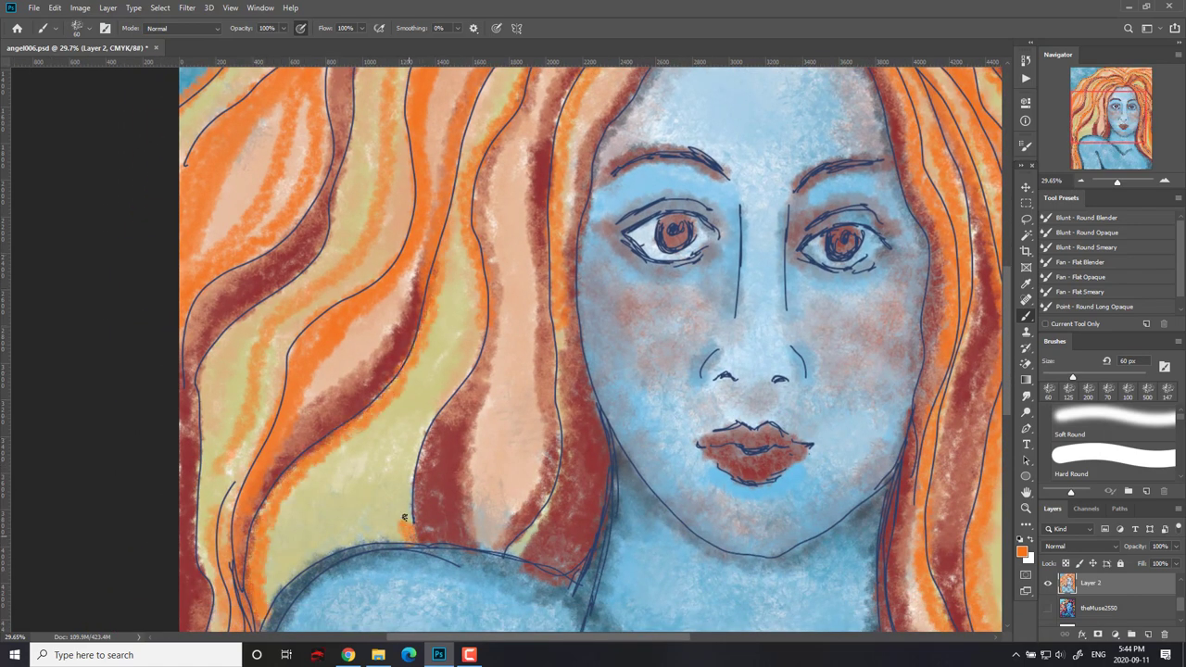
Paint orange along the strands between the left shoulder and cheek, glaze the red hair at the neck, and save the document.
drag(404, 517, 474, 268)
mouse_move(484, 503)
mouse_down()
mouse_move(518, 199)
mouse_move(523, 546)
mouse_move(561, 436)
mouse_move(555, 555)
mouse_move(593, 478)
mouse_move(594, 183)
mouse_up()
key(ctrl+s)
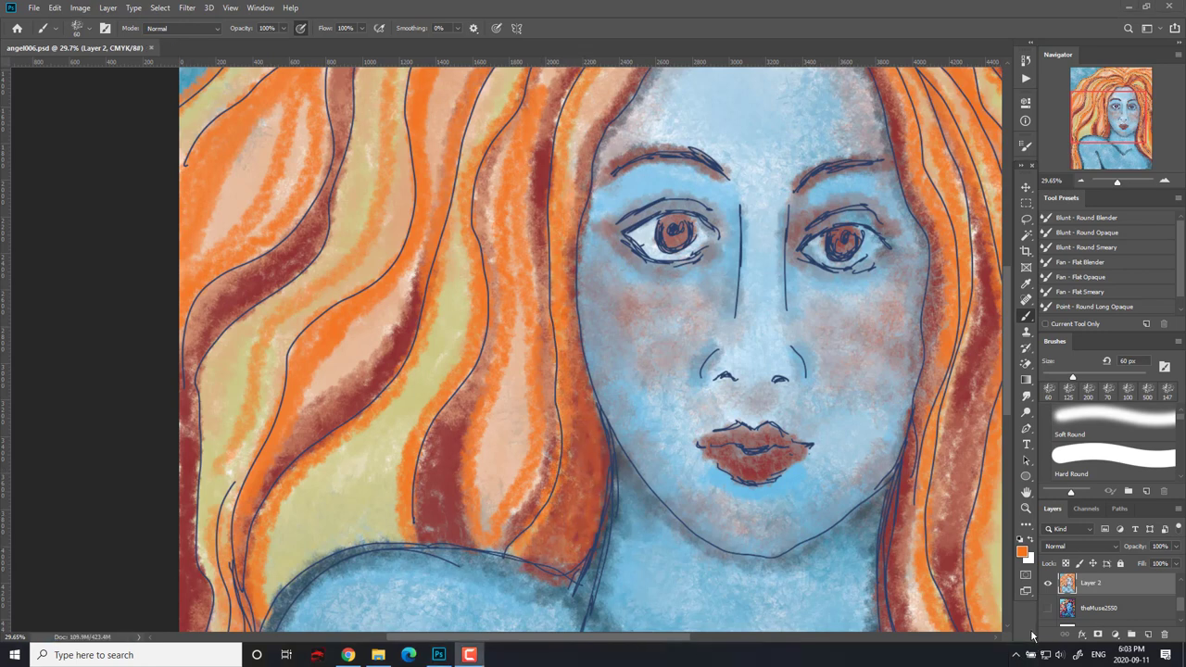
Set the foreground colour to purple and paint thin accents on the strands beside the right temple with a 20 px brush.
click(926, 321)
scroll(982, 306, down, 3)
drag(987, 302, 829, 466)
scroll(829, 466, up, 4)
scroll(888, 417, down, 1)
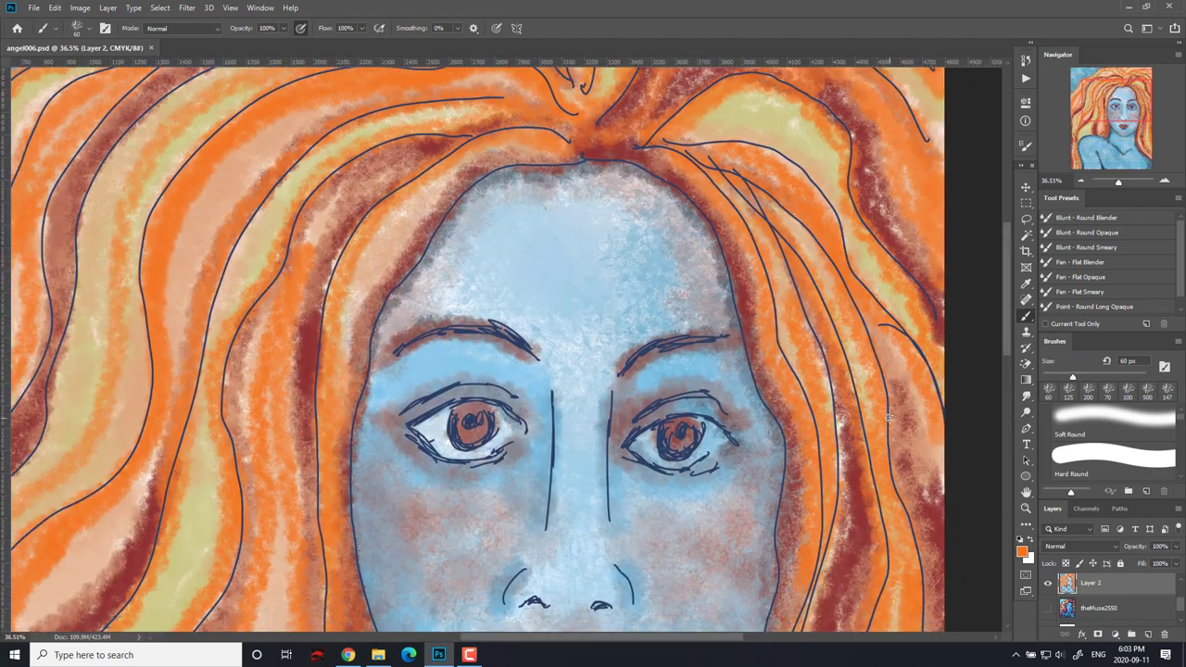
click(1022, 552)
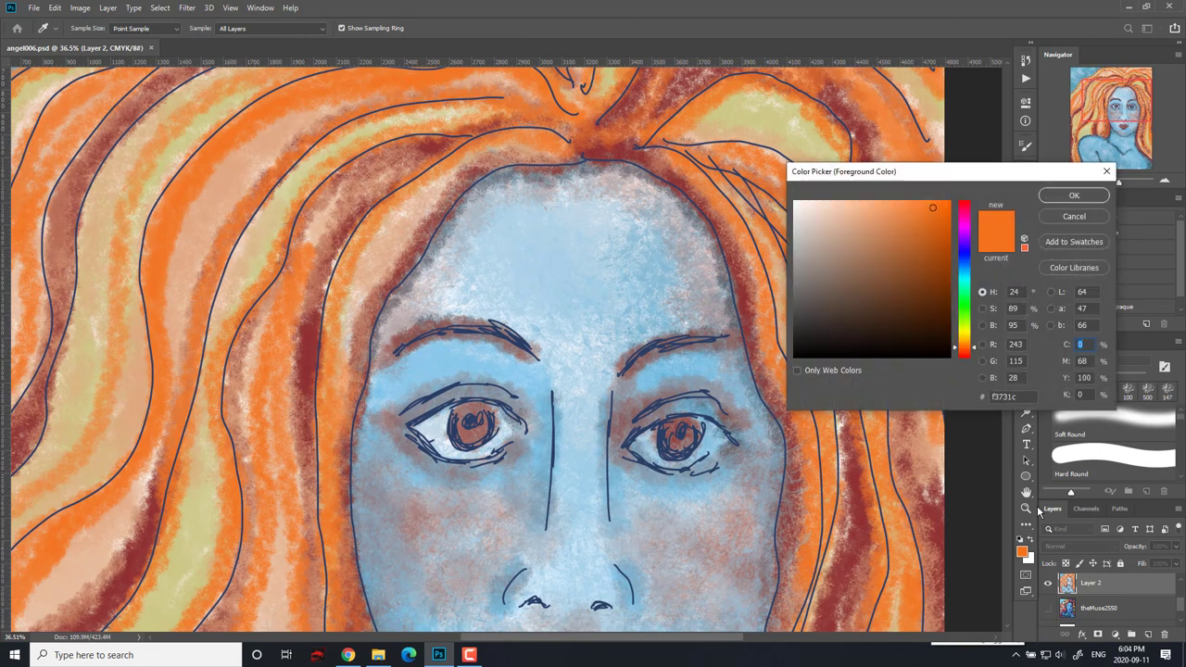
click(964, 237)
click(1063, 197)
drag(791, 347, 773, 281)
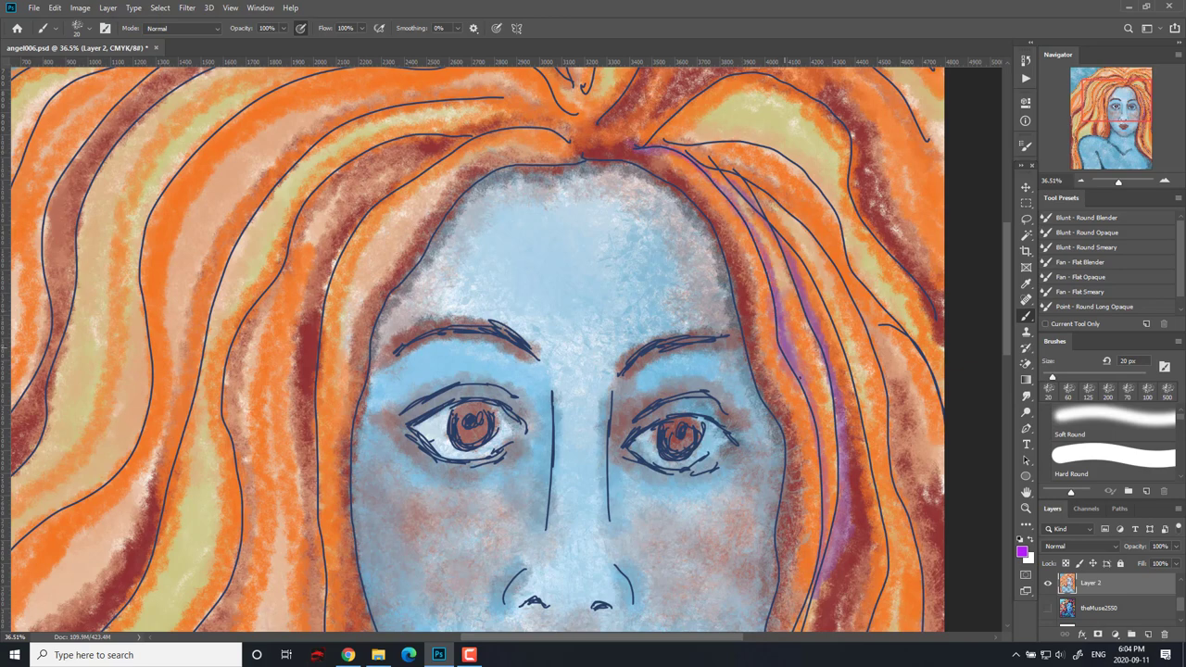
Continue the purple accent down the dark red strand right of the cheek to the canvas edge below the shoulder.
drag(875, 383, 865, 197)
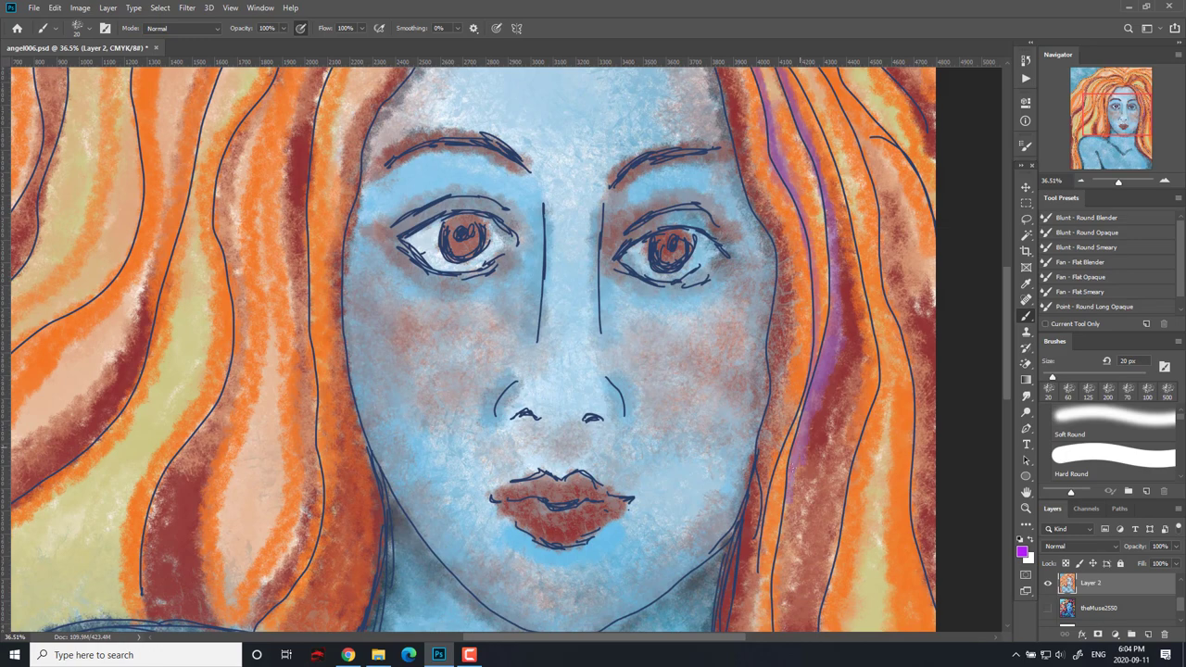
scroll(784, 528, down, 4)
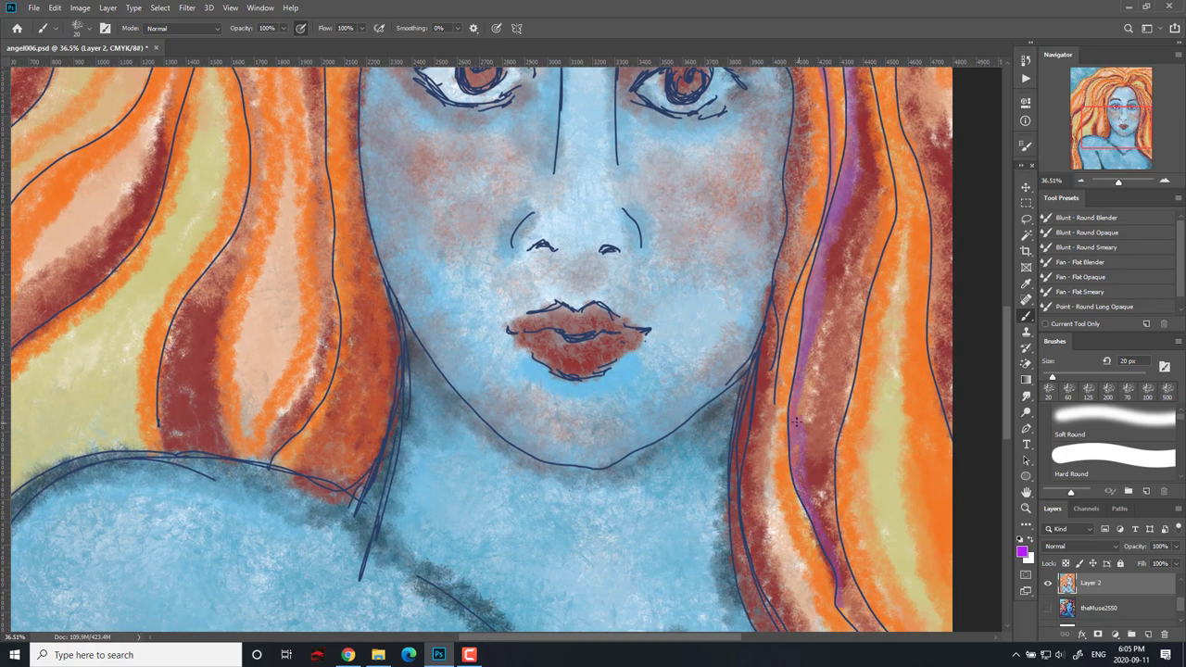
scroll(822, 544, down, 4)
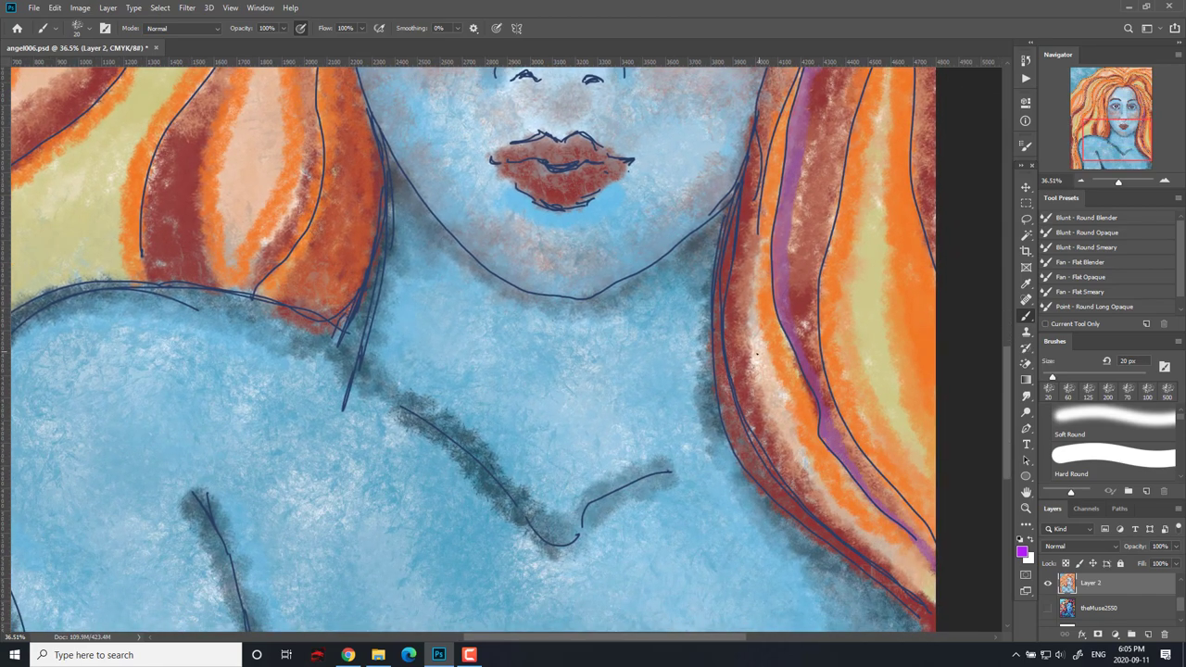
Fill the pale strand beside the right side of the neck with purple and touch up the neighbouring dark red strand.
drag(757, 352, 753, 214)
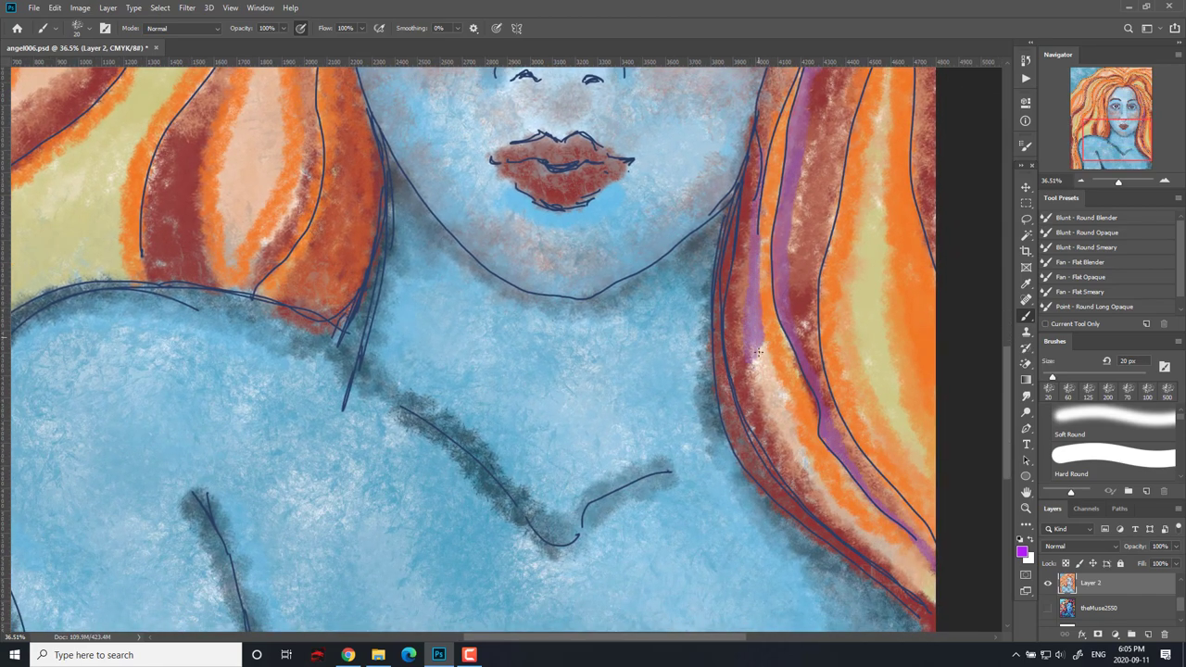
mouse_move(760, 381)
mouse_down()
mouse_move(782, 423)
mouse_move(787, 398)
mouse_move(755, 368)
mouse_move(771, 389)
mouse_move(753, 276)
mouse_move(753, 324)
mouse_move(810, 476)
mouse_move(799, 438)
mouse_move(824, 500)
mouse_move(909, 574)
mouse_up()
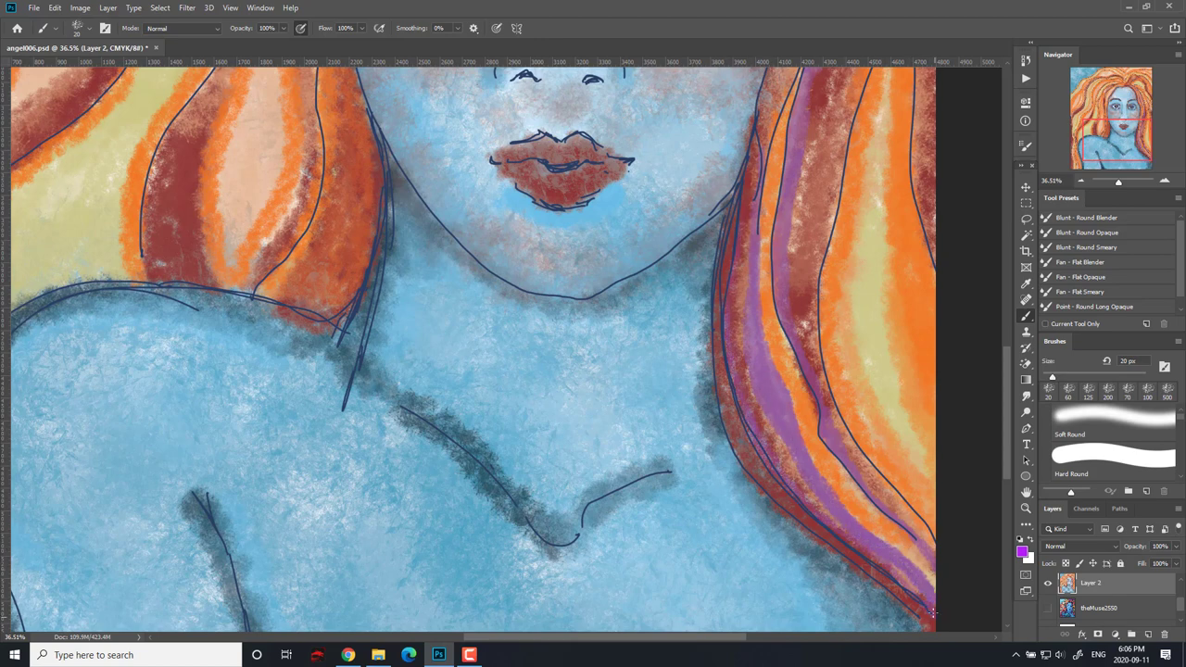
drag(858, 443, 820, 305)
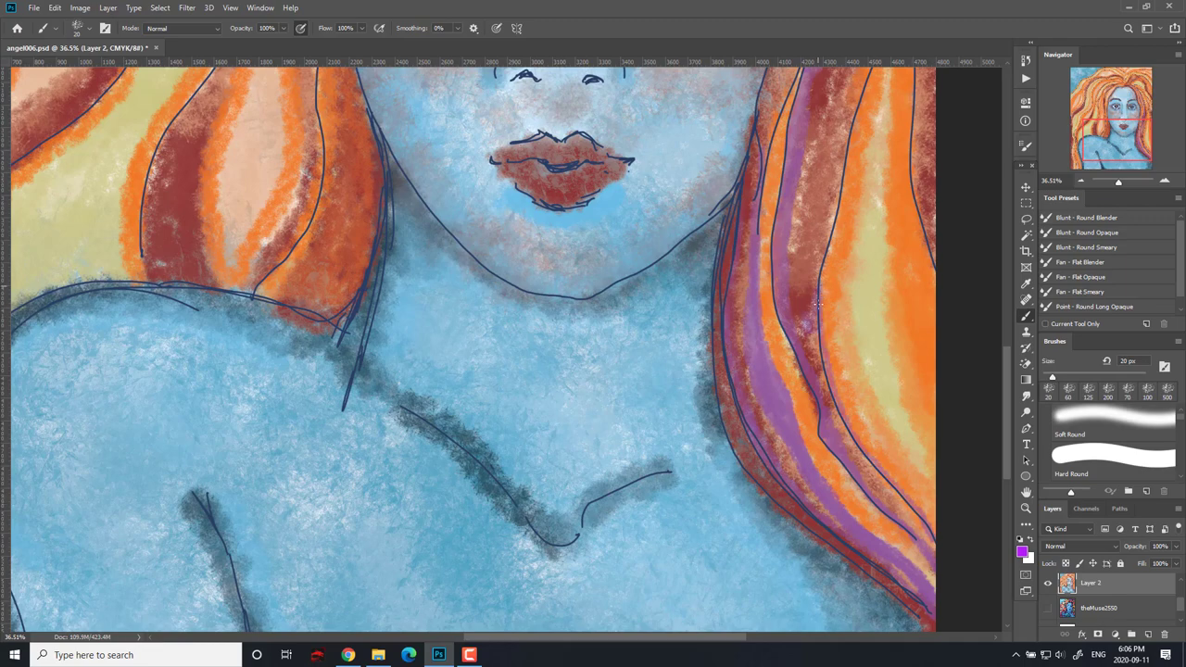
Shade the reddish hair along the right edge and the upper right dark red strand with purple.
scroll(896, 245, up, 5)
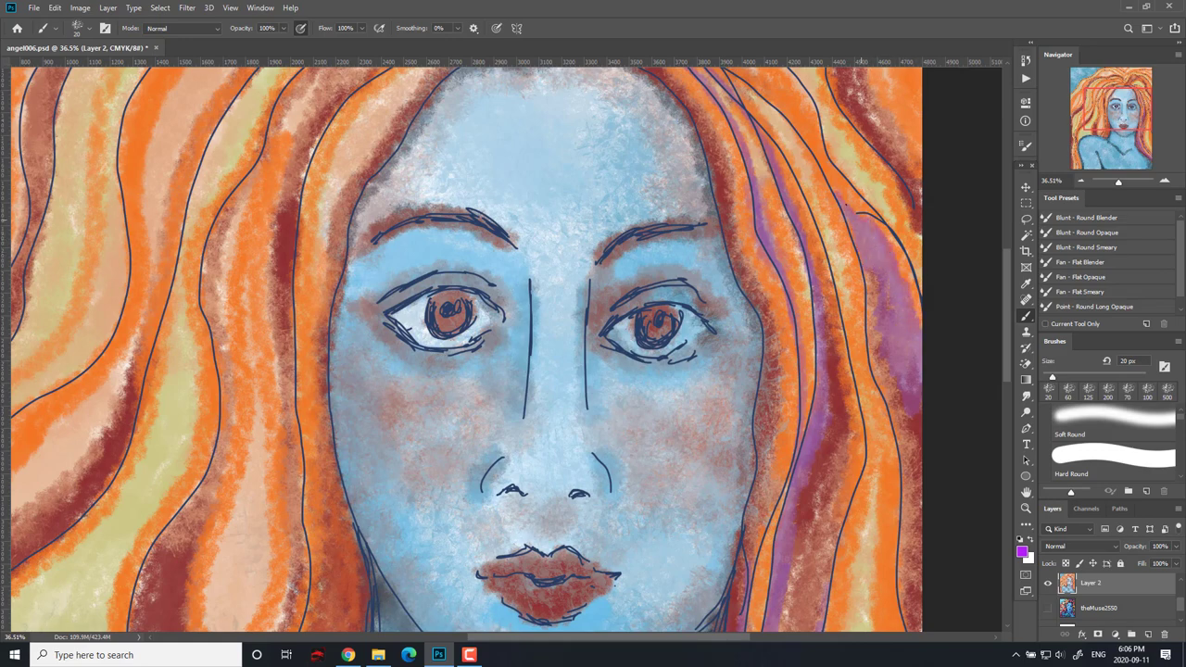
scroll(845, 202, up, 2)
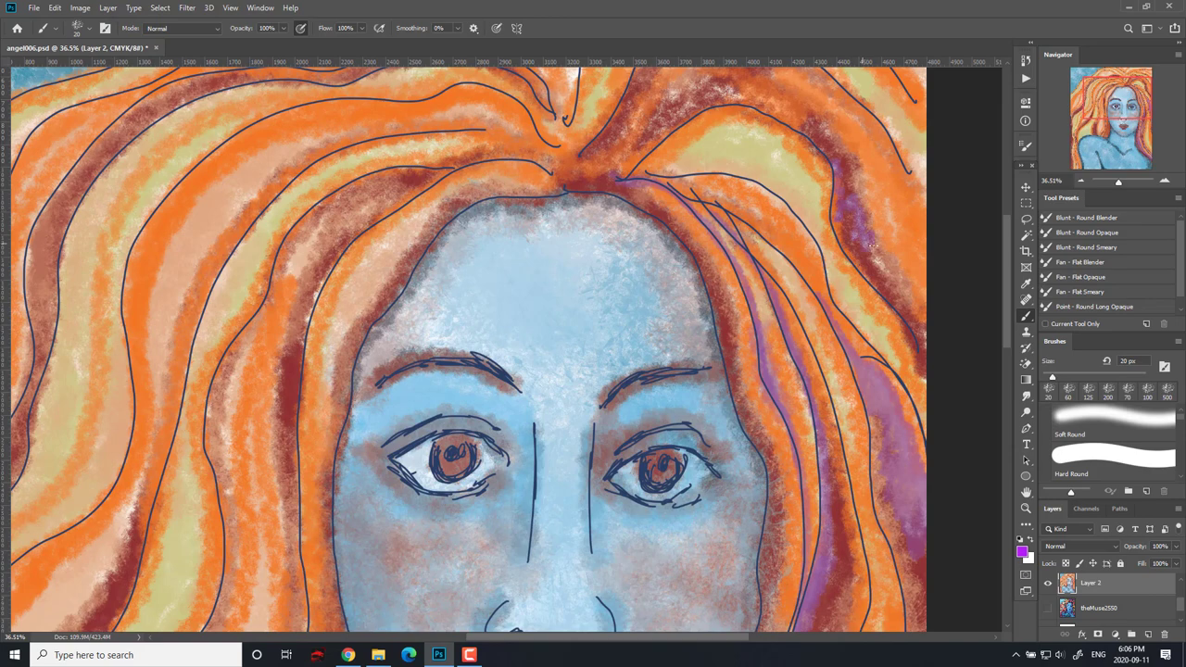
scroll(897, 321, up, 2)
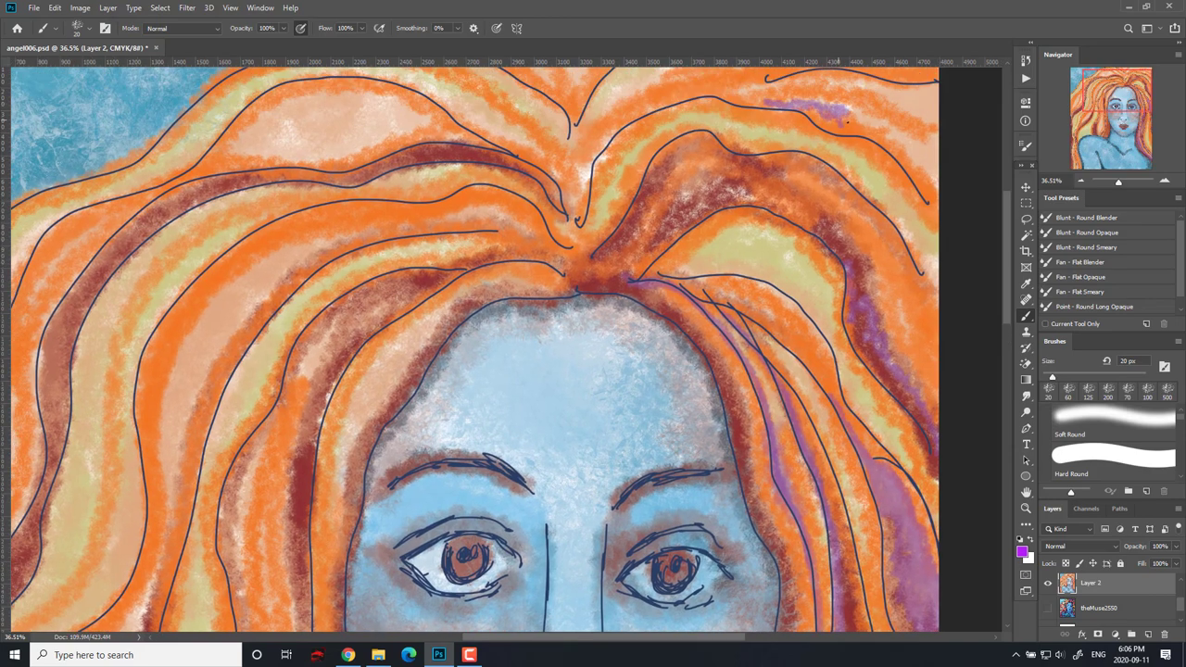
Paint purple along the upper right strands and the dark red strand left of the forehead with a 30 px brush.
scroll(846, 117, up, 2)
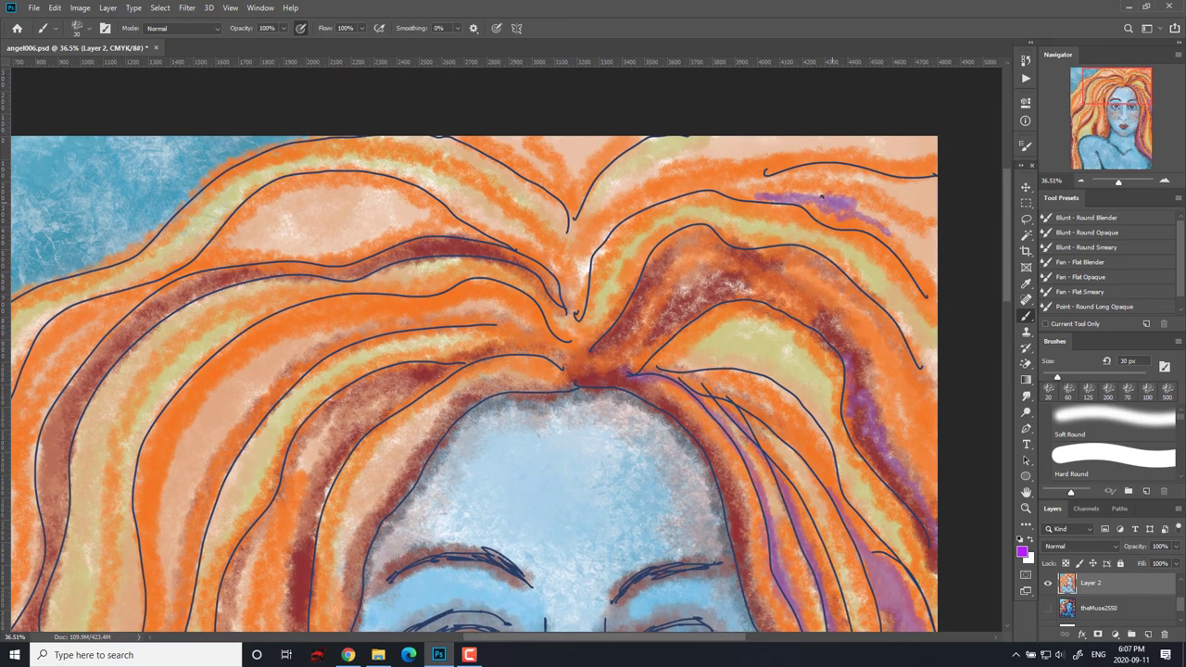
mouse_move(820, 196)
mouse_down()
mouse_move(719, 191)
mouse_move(856, 203)
mouse_up()
drag(911, 248, 934, 235)
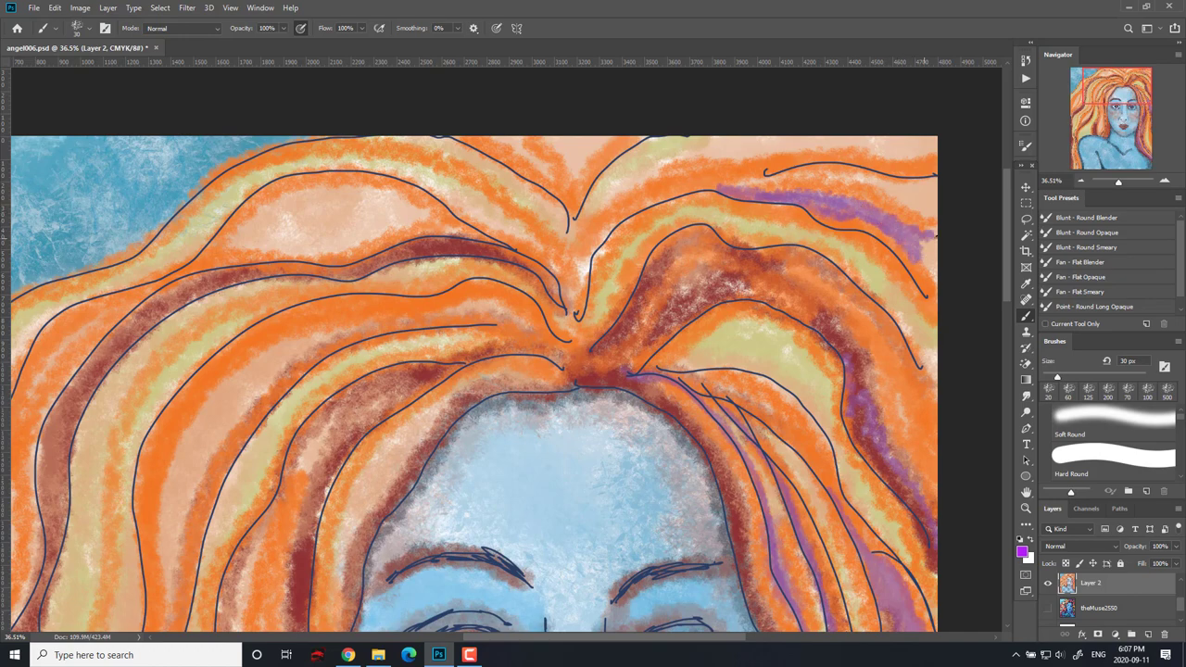
mouse_move(767, 195)
mouse_down()
mouse_move(596, 247)
mouse_move(575, 318)
mouse_up()
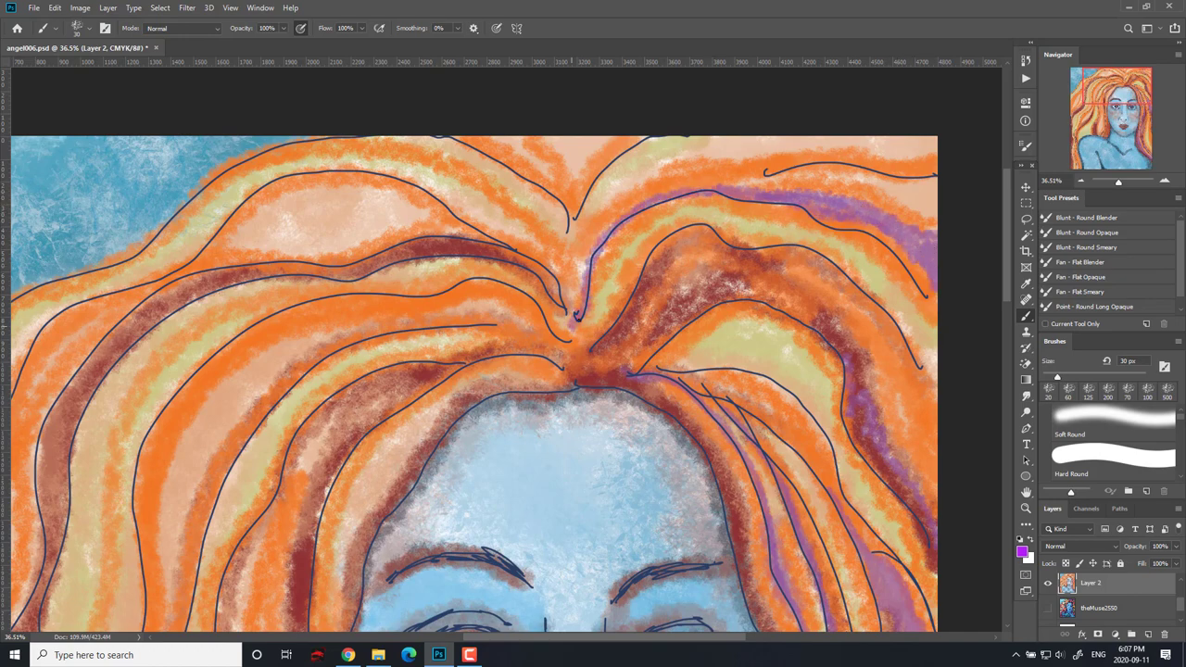
mouse_move(887, 176)
mouse_down()
mouse_move(762, 174)
mouse_move(892, 188)
mouse_up()
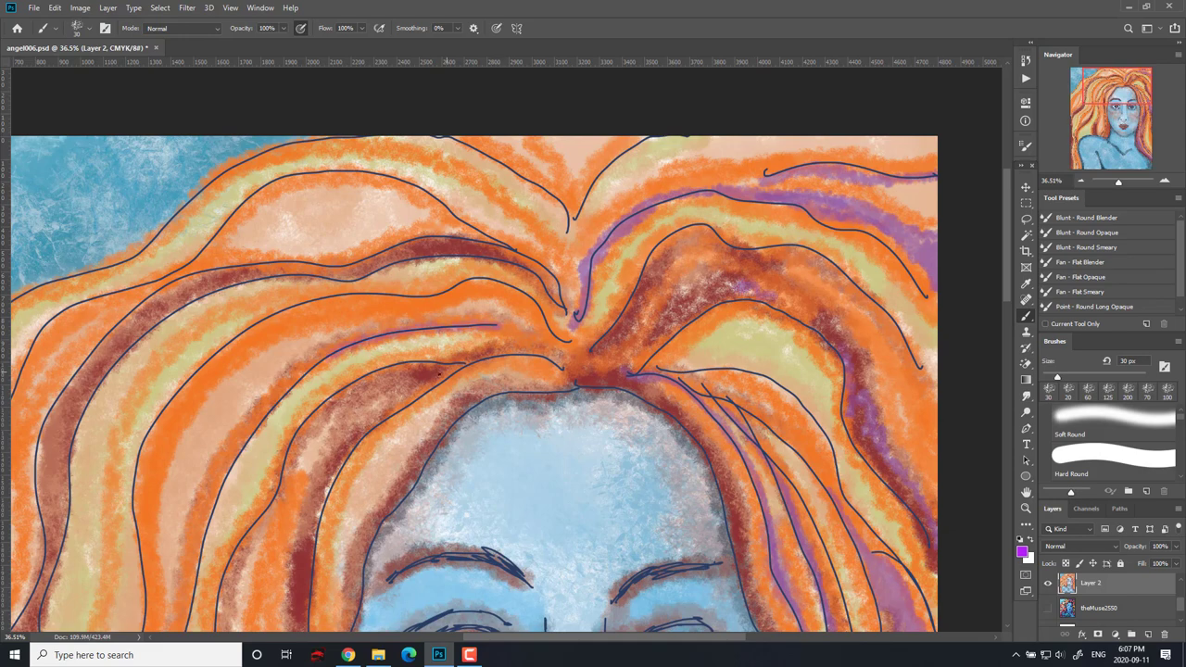
mouse_move(375, 375)
mouse_down()
mouse_move(289, 475)
mouse_move(339, 414)
mouse_up()
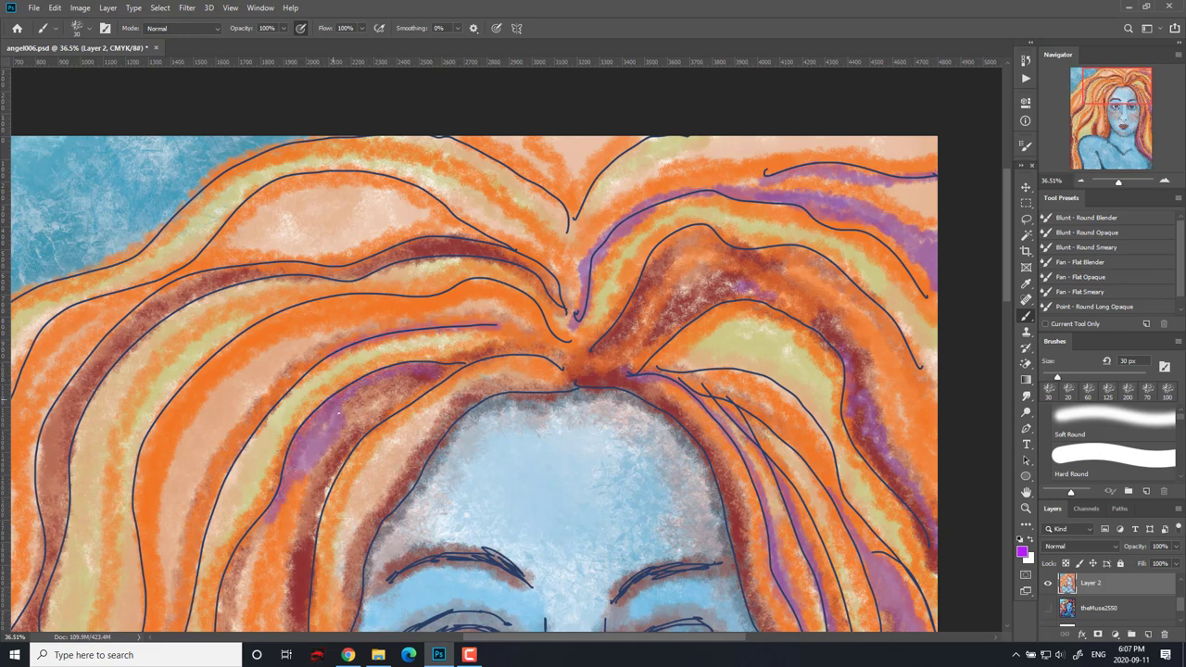
Fill the dark red strand left of the forehead with purple and carry the colour down beside the cheek.
drag(399, 382, 326, 452)
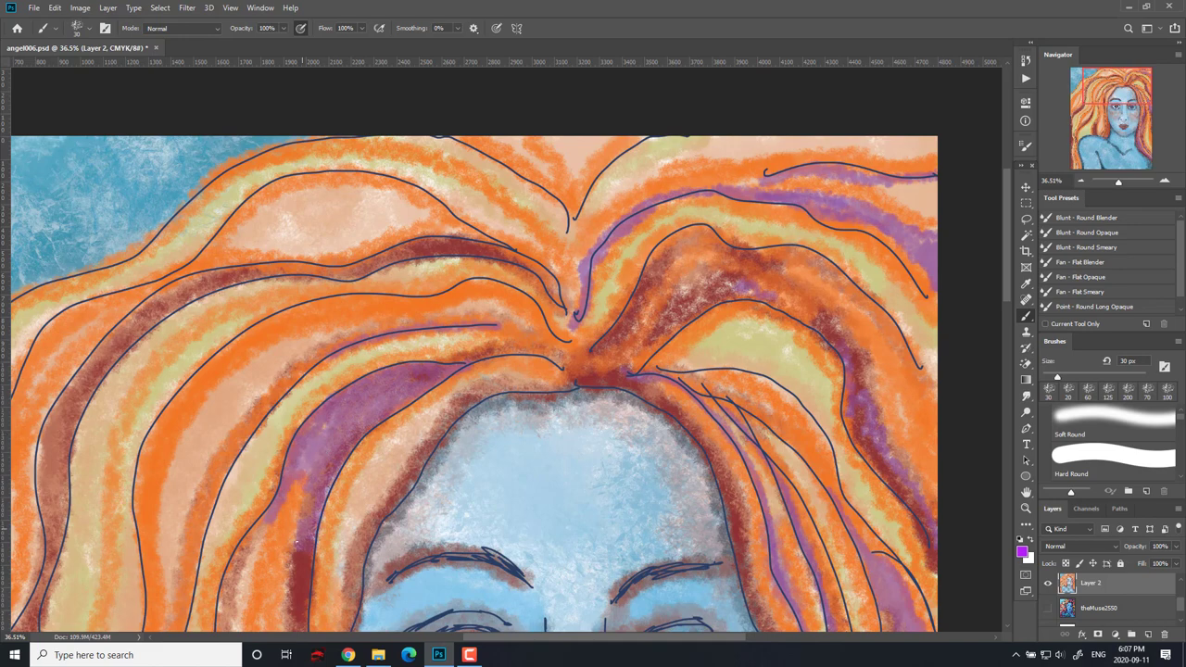
drag(296, 543, 303, 474)
mouse_move(346, 506)
mouse_down()
mouse_move(410, 417)
mouse_move(470, 275)
mouse_move(408, 412)
mouse_move(428, 535)
mouse_up()
mouse_move(391, 285)
mouse_down()
mouse_move(356, 359)
mouse_move(369, 463)
mouse_up()
mouse_move(382, 318)
mouse_down()
mouse_move(359, 380)
mouse_move(370, 500)
mouse_up()
mouse_move(375, 296)
mouse_down()
mouse_move(345, 386)
mouse_move(371, 554)
mouse_up()
drag(415, 556, 622, 377)
Paint a thin purple accent from the large purple strand above the shoulder up through the orange hair to the parting.
mouse_move(477, 285)
mouse_down()
mouse_move(426, 389)
mouse_move(308, 519)
mouse_up()
drag(358, 472, 445, 384)
drag(487, 243, 335, 463)
mouse_move(398, 366)
mouse_down()
mouse_move(334, 452)
mouse_move(435, 331)
mouse_up()
drag(500, 218, 400, 401)
scroll(472, 289, up, 3)
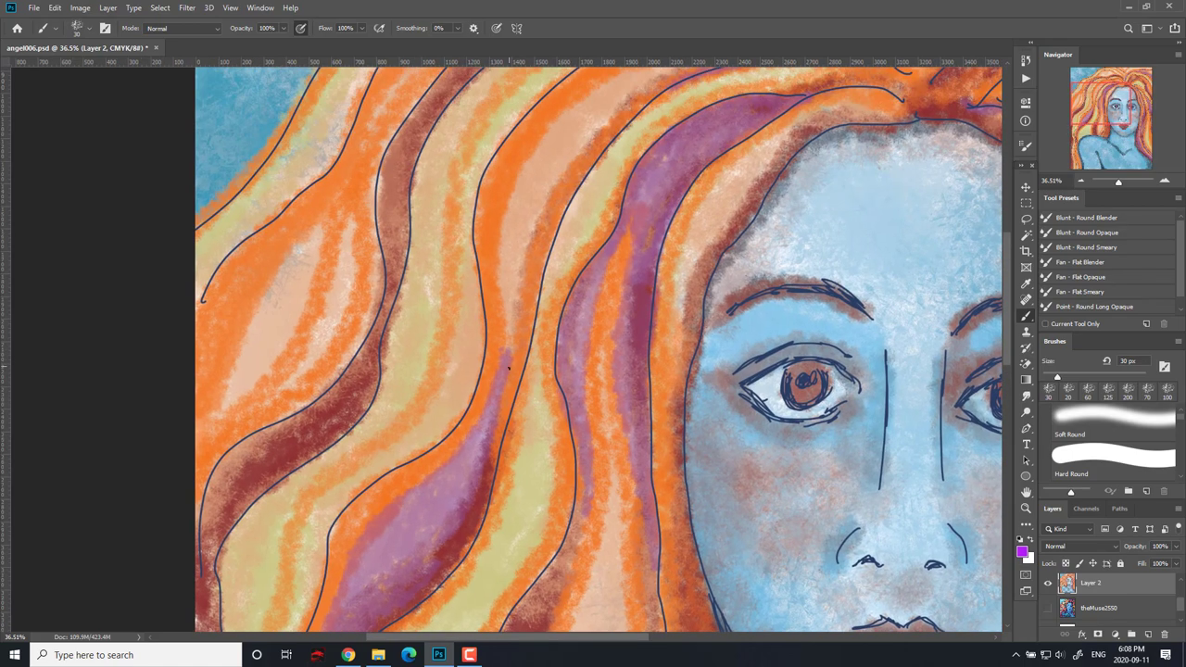
scroll(556, 213, up, 3)
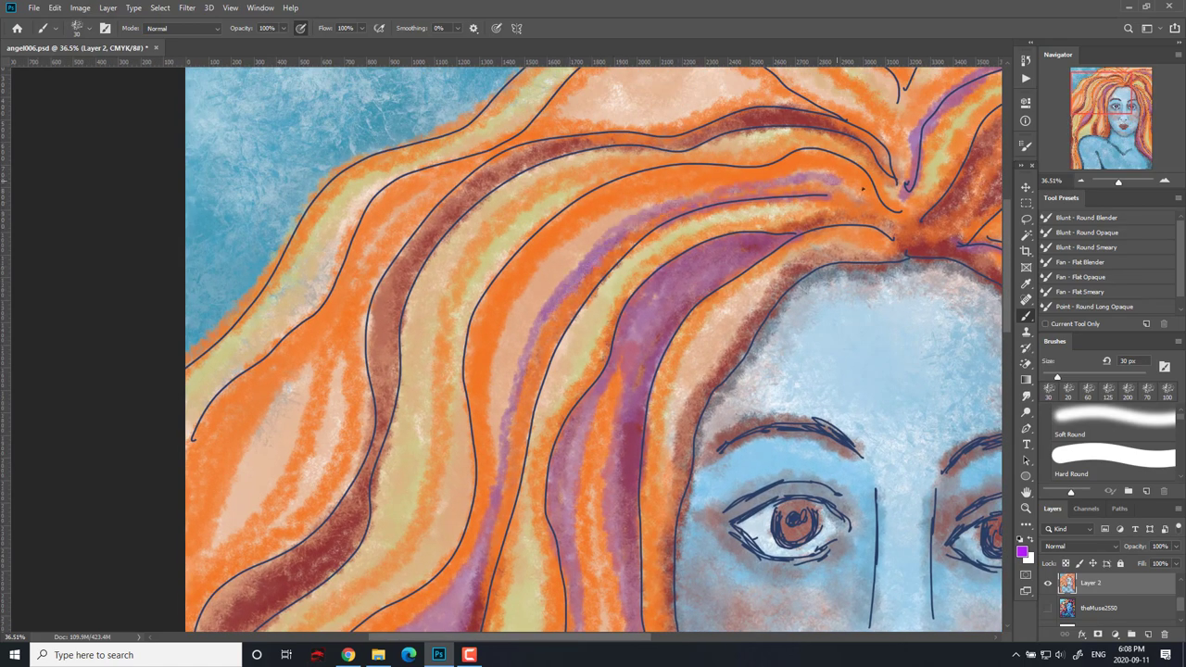
Edge the far left wavy dark red strand with purple and fill the pale strand at the upper left of the hair.
drag(556, 521, 712, 427)
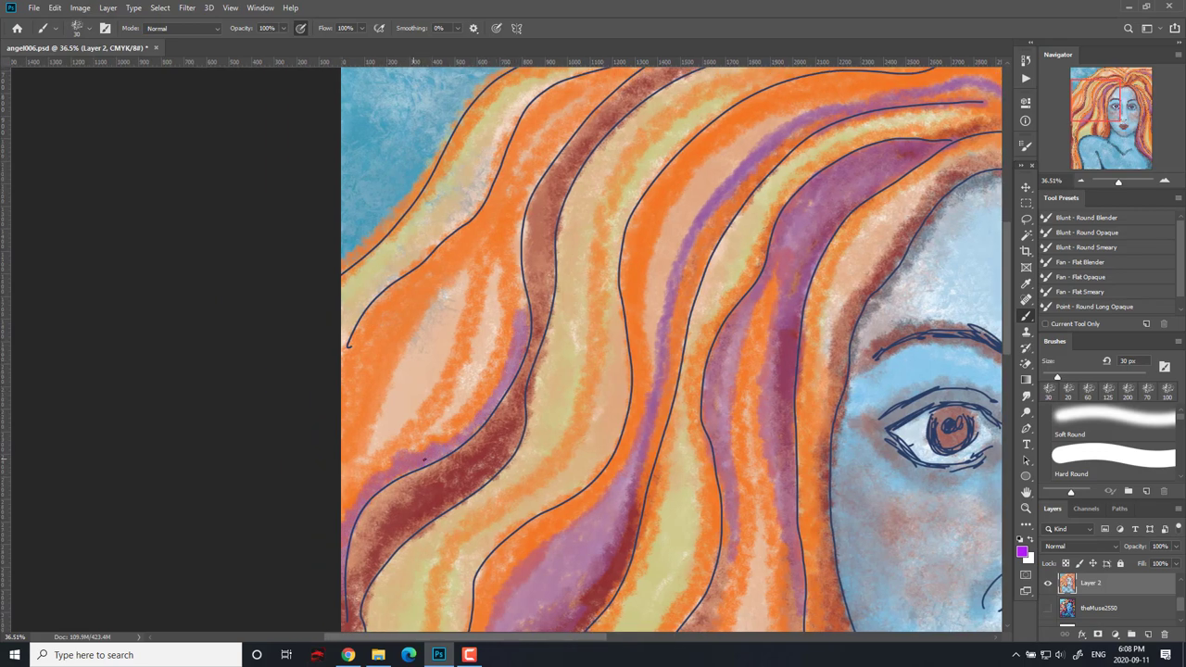
drag(574, 129, 566, 259)
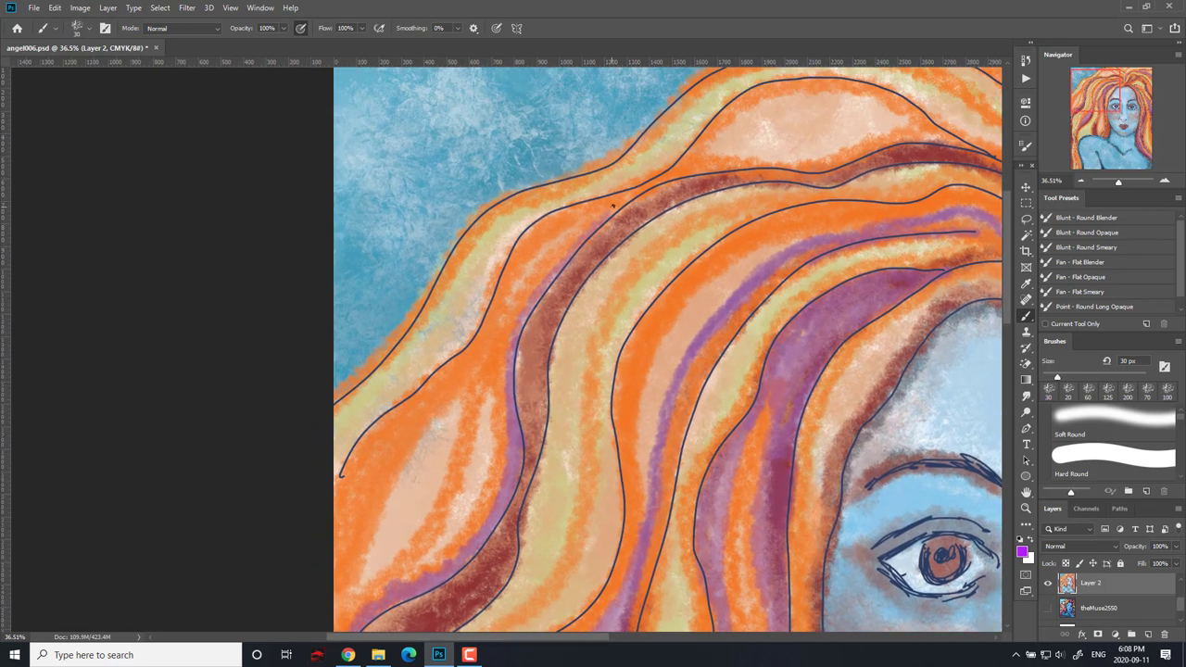
mouse_move(779, 185)
mouse_down()
mouse_move(553, 362)
mouse_move(540, 461)
mouse_up()
drag(696, 224, 677, 351)
mouse_move(879, 248)
mouse_down()
mouse_move(751, 223)
mouse_move(675, 286)
mouse_up()
mouse_move(697, 273)
mouse_down()
mouse_move(871, 248)
mouse_move(764, 239)
mouse_move(841, 268)
mouse_move(686, 278)
mouse_move(898, 264)
mouse_move(739, 287)
mouse_up()
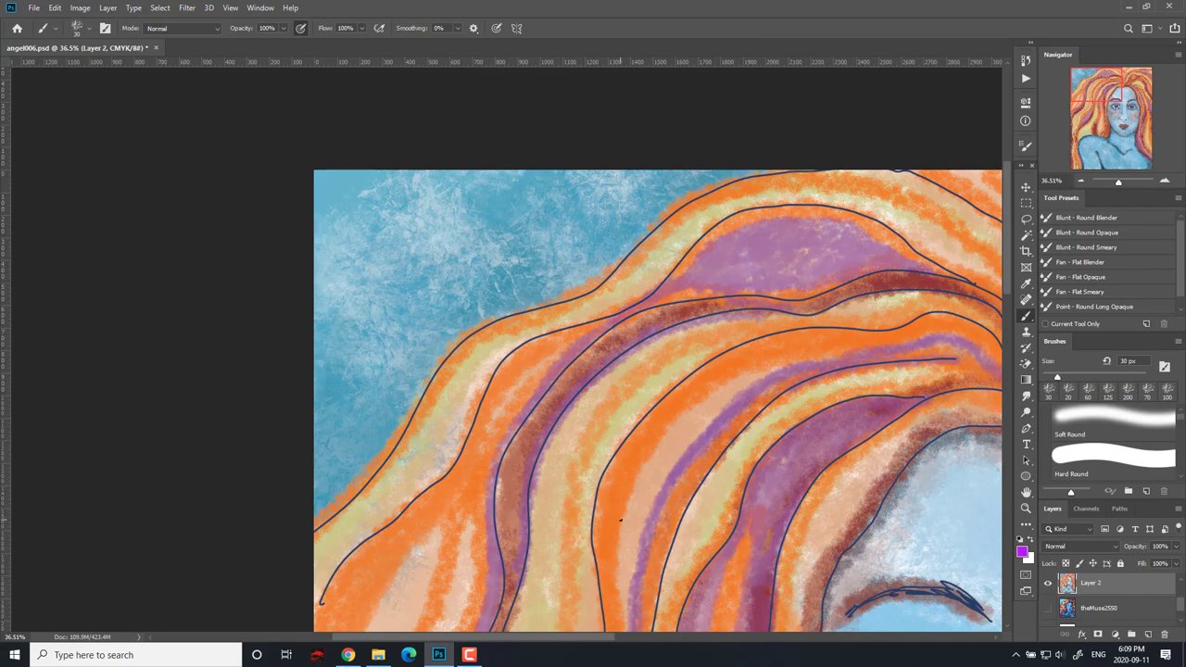
Switch the painting colour to bright red and trace the upper left strands' outlines to and from the parting.
click(1023, 552)
click(964, 205)
click(1070, 195)
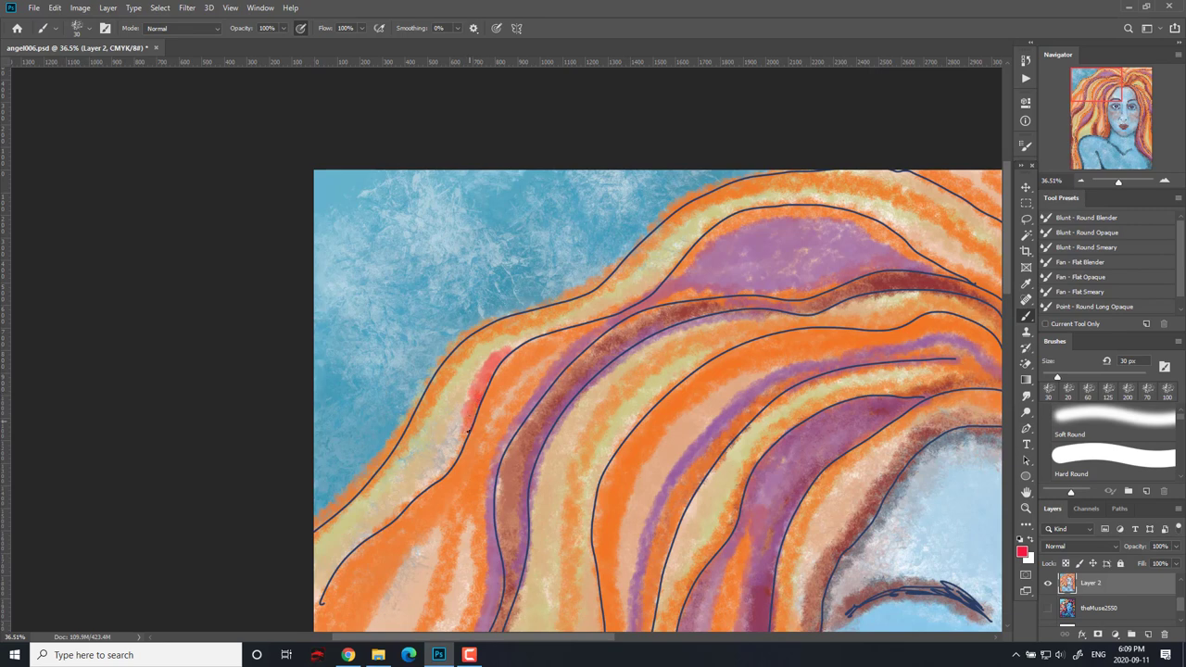
mouse_move(444, 471)
mouse_down()
mouse_move(328, 575)
mouse_move(551, 330)
mouse_move(768, 205)
mouse_move(837, 204)
mouse_up()
drag(840, 310, 738, 393)
mouse_move(925, 425)
mouse_down()
mouse_move(902, 378)
mouse_move(758, 294)
mouse_up()
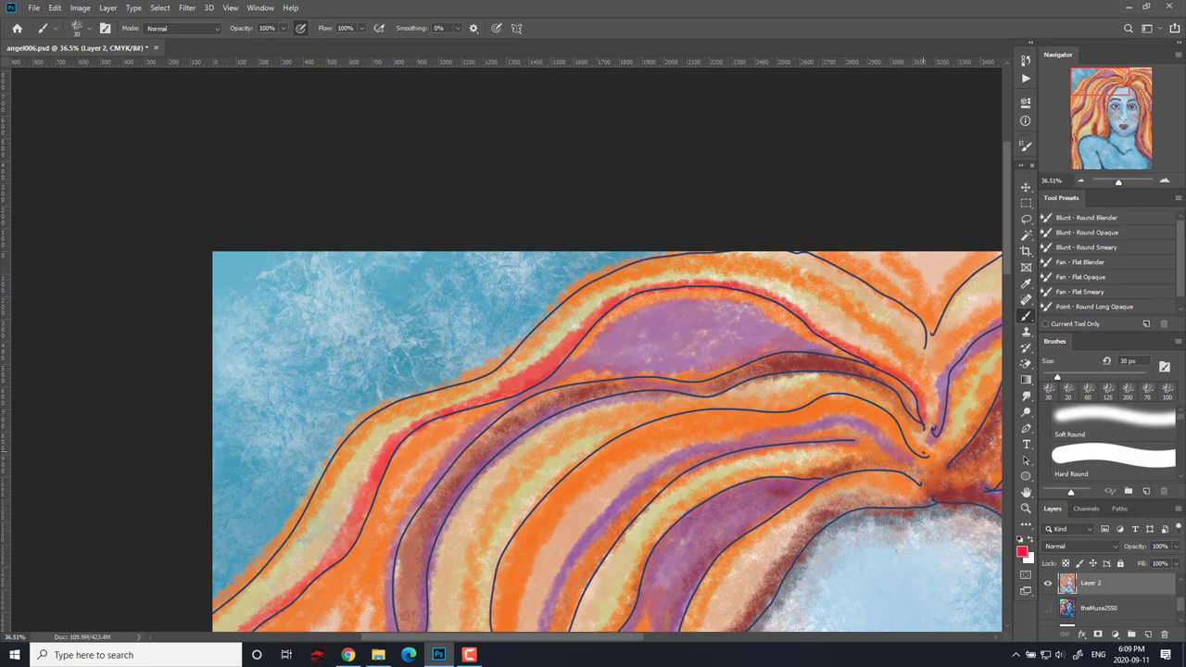
mouse_move(925, 454)
mouse_down()
mouse_move(804, 406)
mouse_move(623, 433)
mouse_move(503, 544)
mouse_up()
drag(614, 501, 748, 253)
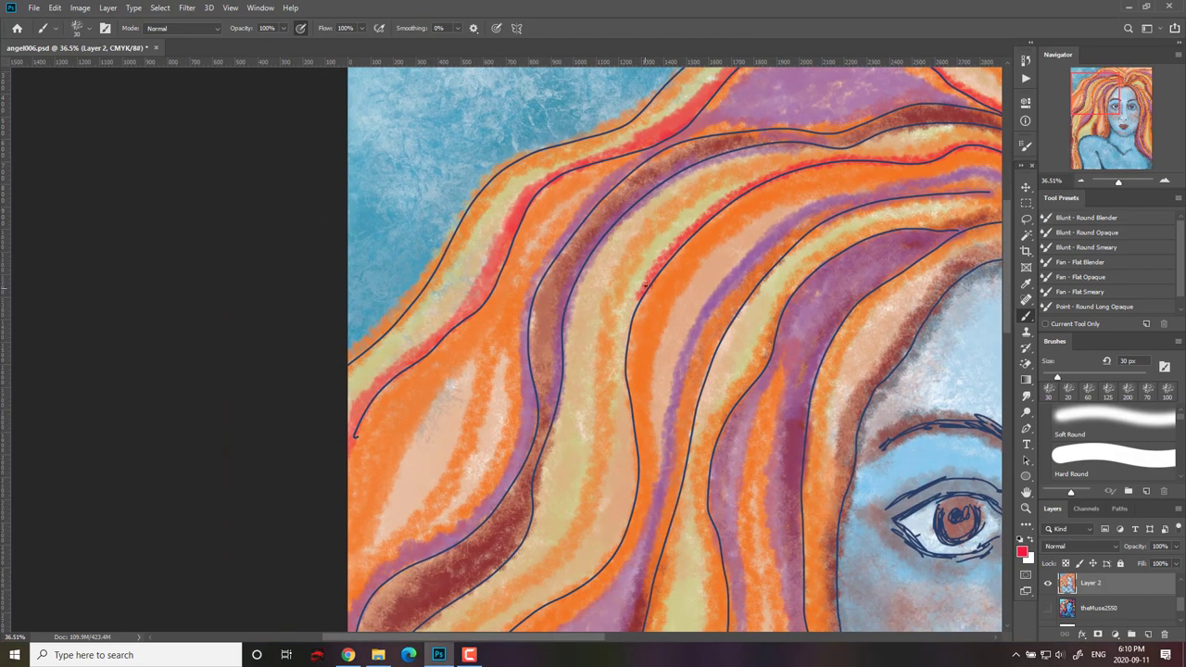
Continue the red accent down the left wavy strand to the shoulder and brush red over the dark red strand above it.
mouse_move(646, 285)
mouse_down()
mouse_move(604, 560)
mouse_move(706, 337)
mouse_move(587, 432)
mouse_move(528, 591)
mouse_up()
drag(583, 523, 629, 371)
drag(576, 431, 550, 583)
mouse_move(580, 540)
mouse_down()
mouse_move(593, 402)
mouse_move(578, 565)
mouse_move(594, 370)
mouse_up()
mouse_move(587, 270)
mouse_down()
mouse_move(576, 442)
mouse_move(619, 589)
mouse_move(593, 442)
mouse_up()
mouse_move(592, 442)
mouse_down()
mouse_move(600, 492)
mouse_move(584, 472)
mouse_move(599, 487)
mouse_up()
mouse_move(706, 321)
mouse_down()
mouse_move(736, 360)
mouse_move(666, 470)
mouse_up()
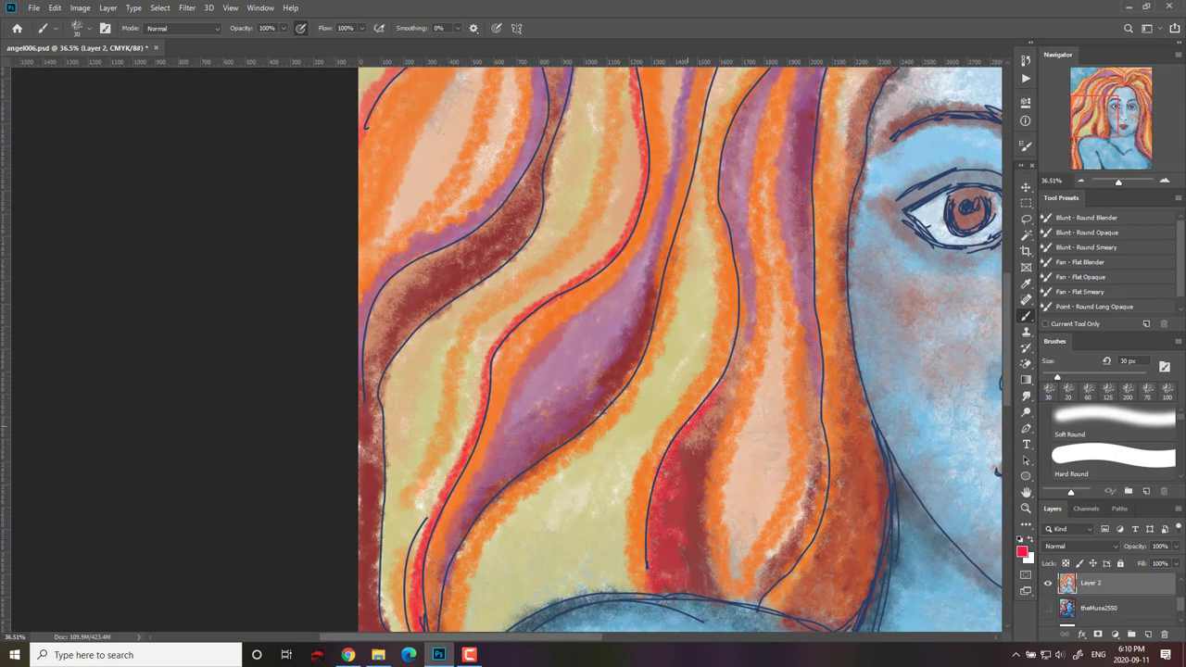
Edge the purple strand left of the face and forehead with red up to the parting.
mouse_move(688, 425)
mouse_down()
mouse_move(738, 269)
mouse_move(729, 228)
mouse_up()
mouse_move(729, 228)
mouse_down()
mouse_move(710, 402)
mouse_move(717, 287)
mouse_move(819, 125)
mouse_move(878, 96)
mouse_up()
drag(934, 95, 889, 213)
drag(831, 214, 904, 209)
mouse_move(942, 304)
mouse_down()
mouse_move(883, 305)
mouse_move(853, 282)
mouse_up()
drag(924, 209, 908, 212)
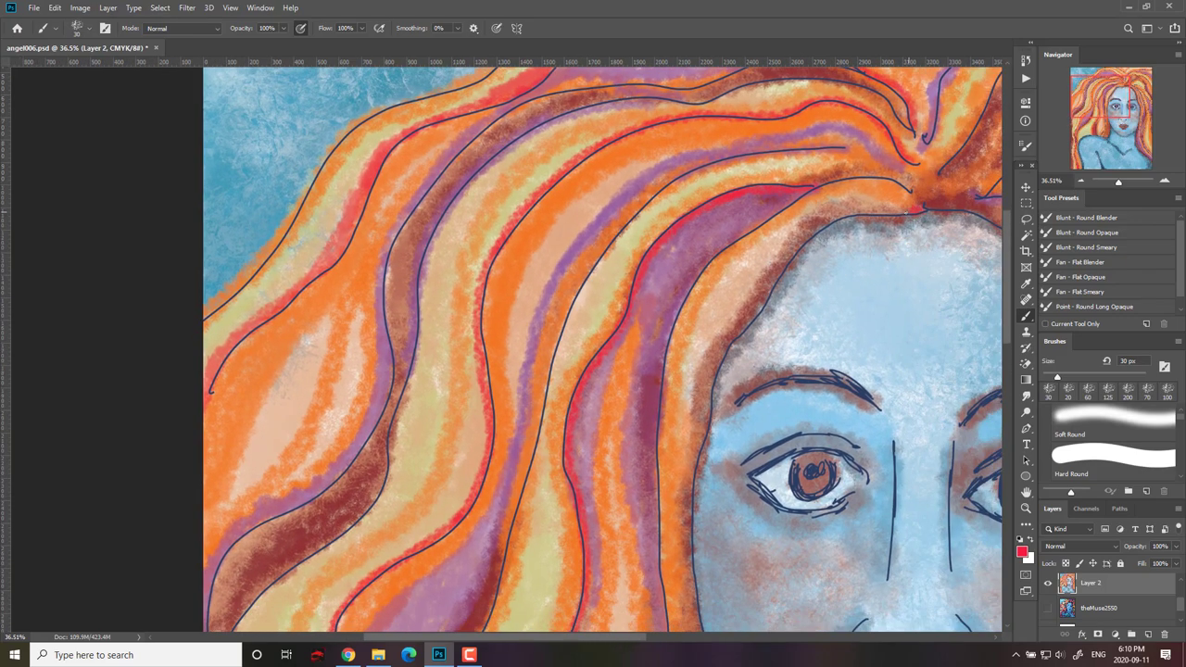
Line the hair along the left side of the face with red down to the shoulder, and tint the lips and irises.
drag(688, 607, 692, 301)
drag(695, 250, 716, 376)
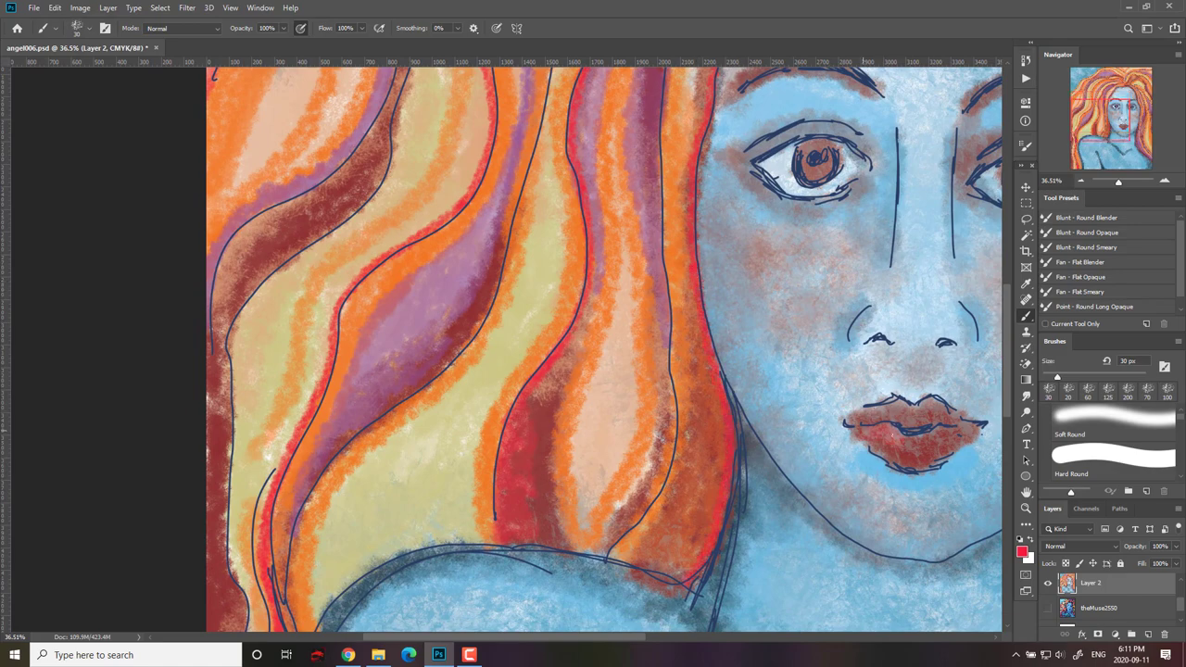
drag(884, 430, 795, 555)
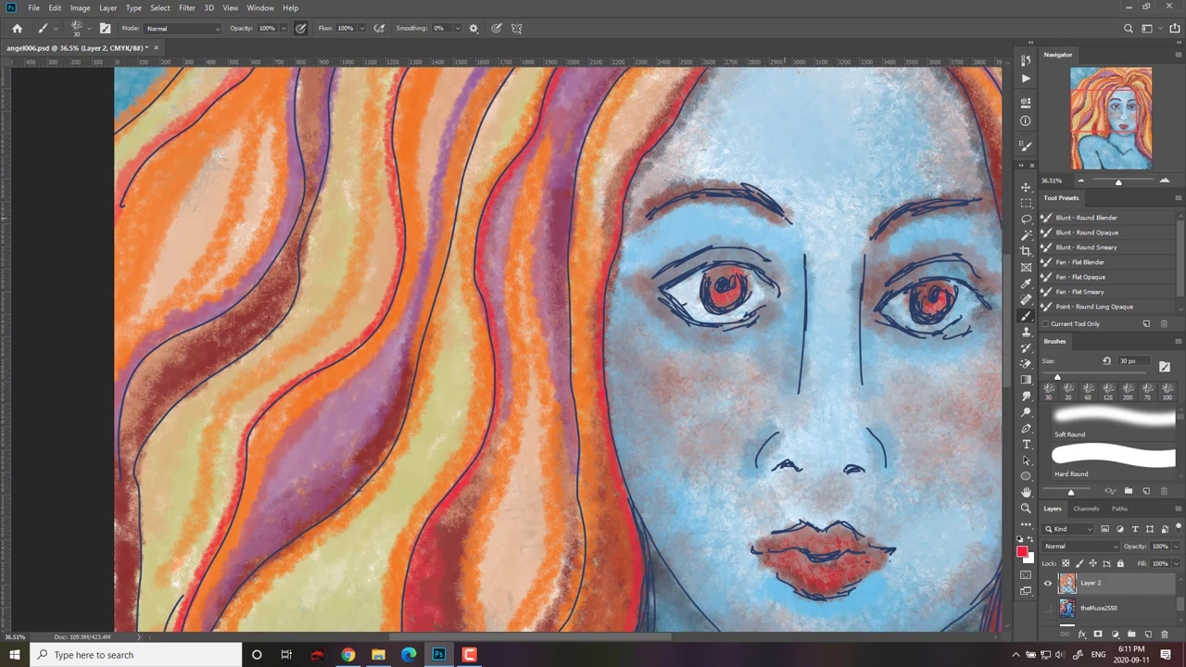
Add red to both eyebrows, the hairline above the forehead and the strands right of the face.
drag(964, 204, 835, 347)
mouse_move(720, 165)
mouse_down()
mouse_move(957, 277)
mouse_move(991, 343)
mouse_up()
mouse_move(870, 516)
mouse_down()
mouse_move(825, 482)
mouse_move(742, 552)
mouse_up()
drag(775, 119, 637, 186)
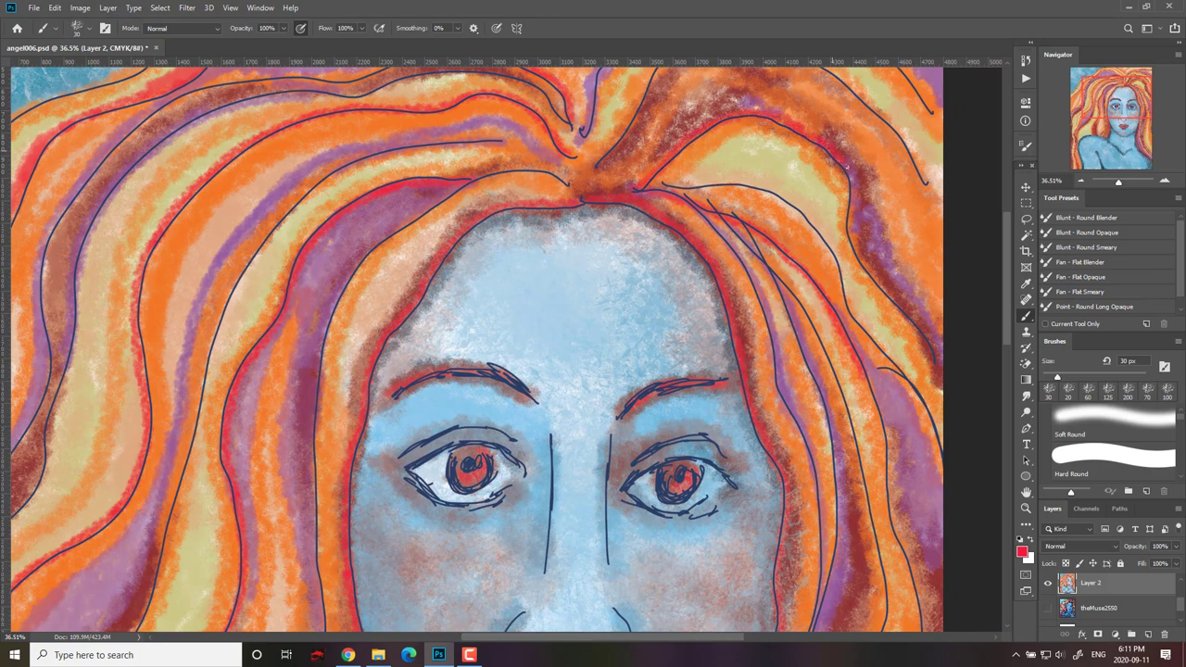
Paint red accents along the upper right strands and around the central parting at the top of the head.
scroll(889, 306, up, 3)
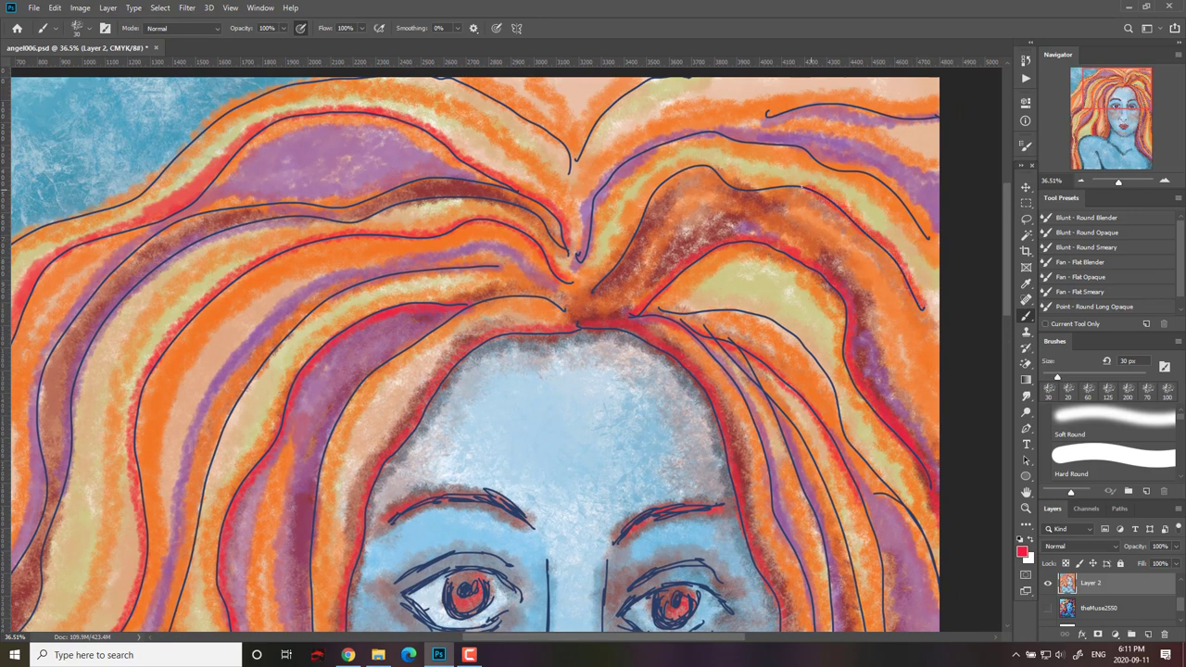
scroll(583, 297, up, 2)
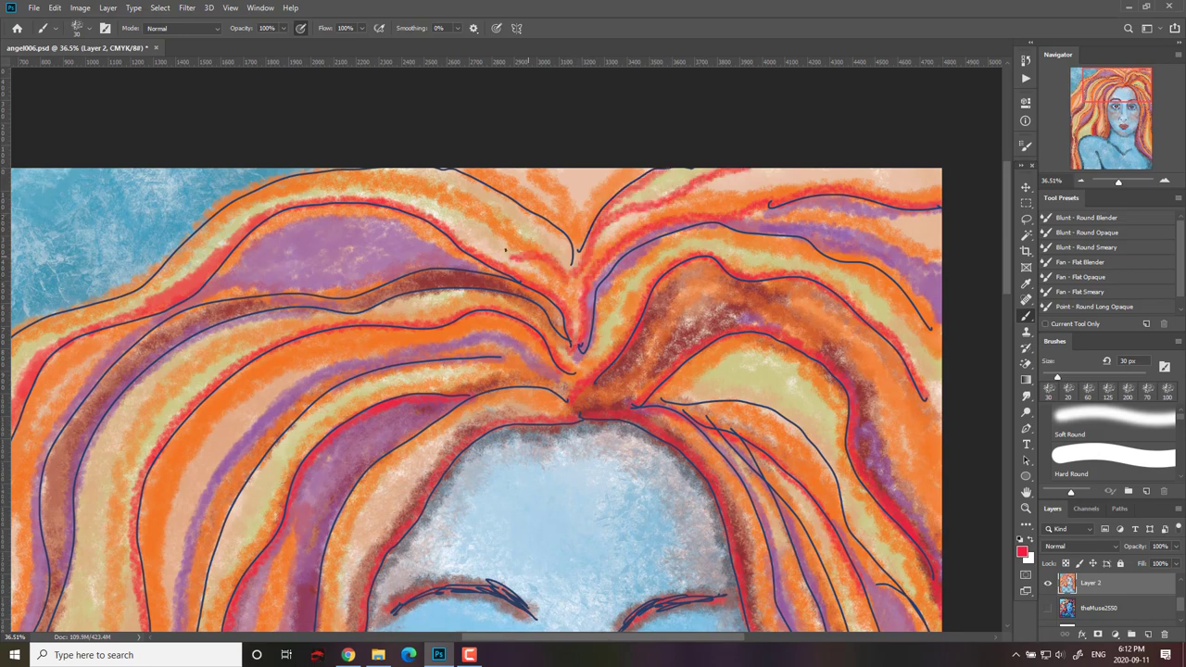
drag(174, 280, 98, 320)
mouse_move(705, 362)
mouse_down()
mouse_move(738, 342)
mouse_move(830, 353)
mouse_up()
mouse_move(576, 253)
mouse_down()
mouse_move(418, 241)
mouse_move(171, 417)
mouse_move(161, 460)
mouse_up()
mouse_move(604, 398)
mouse_down()
mouse_move(744, 291)
mouse_move(805, 270)
mouse_up()
drag(627, 473, 508, 51)
drag(760, 364, 759, 500)
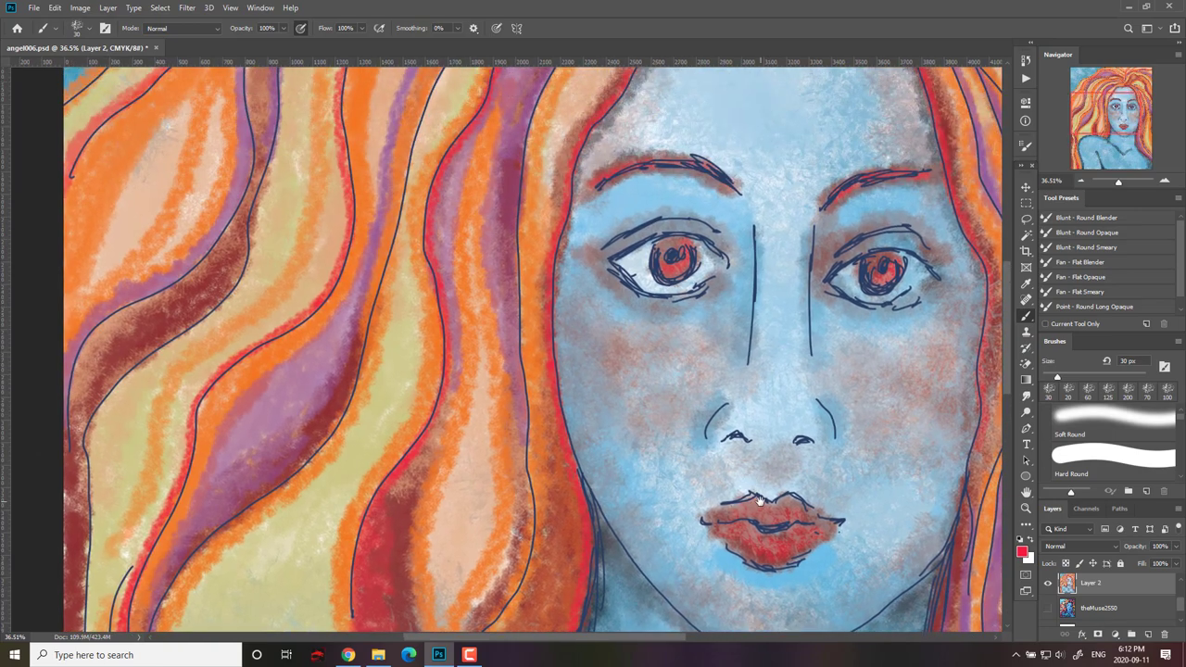
Make the lines layer active and briefly hide and show it to check the line art.
drag(1181, 610, 1181, 602)
click(1106, 589)
click(1048, 589)
click(1048, 589)
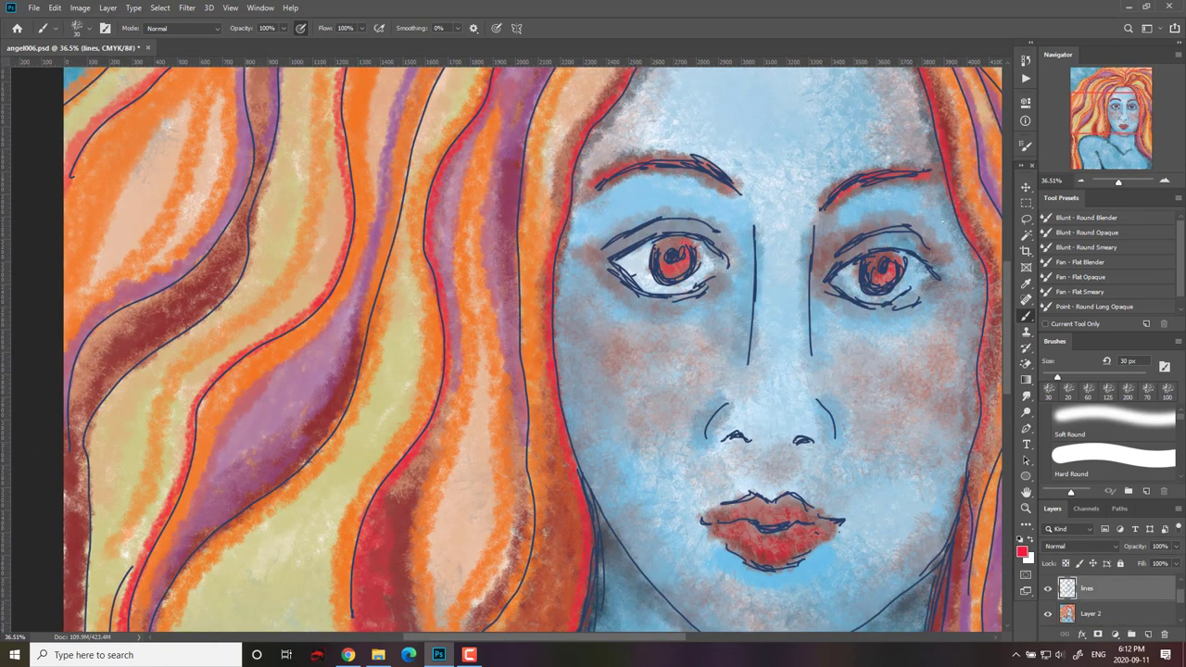
Set up a different brush at 50 px with a near-black blue based on the line art's colour.
click(92, 29)
scroll(190, 233, up, 2)
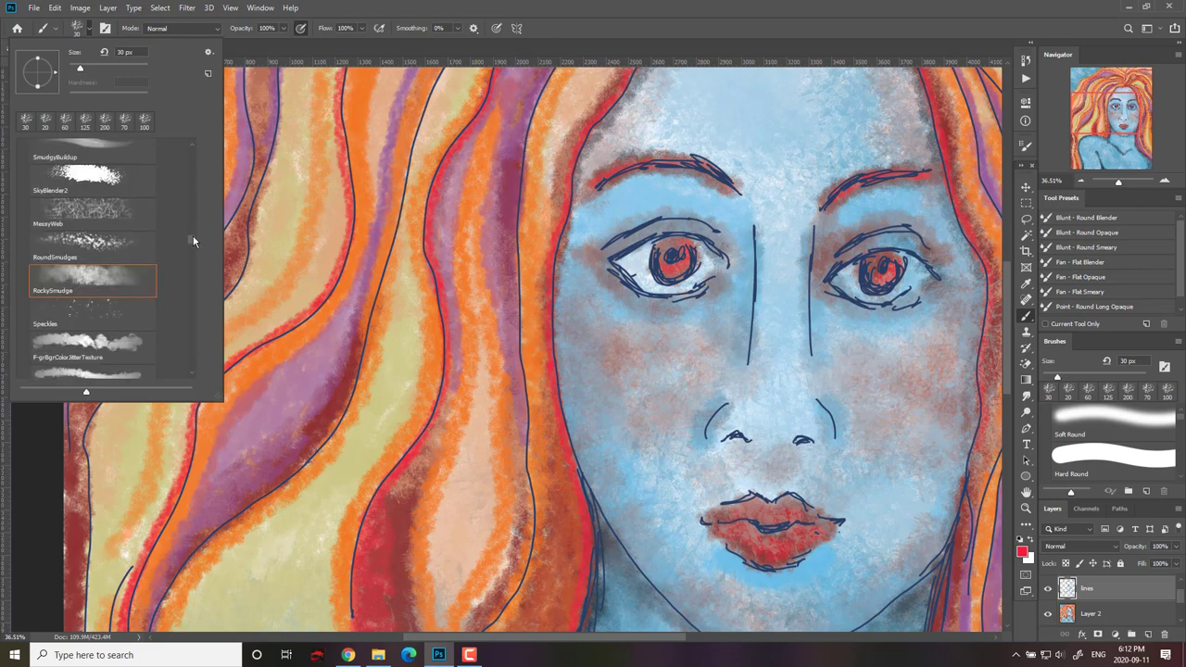
click(97, 198)
key(i)
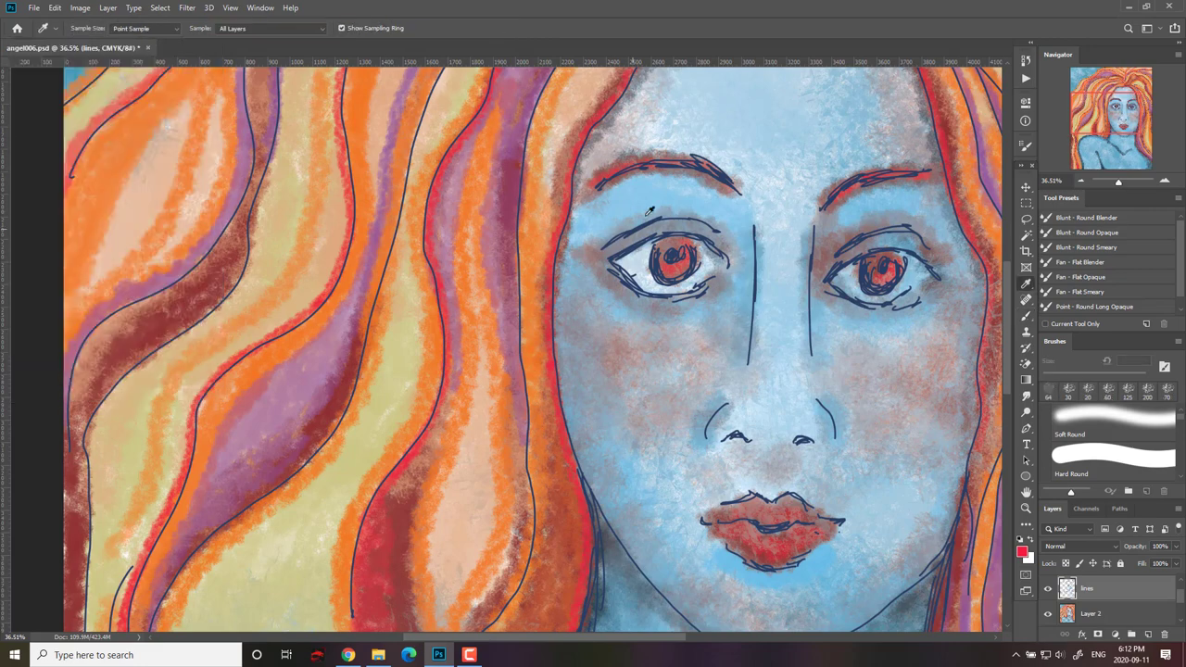
click(727, 176)
click(1022, 552)
click(1073, 194)
key(b)
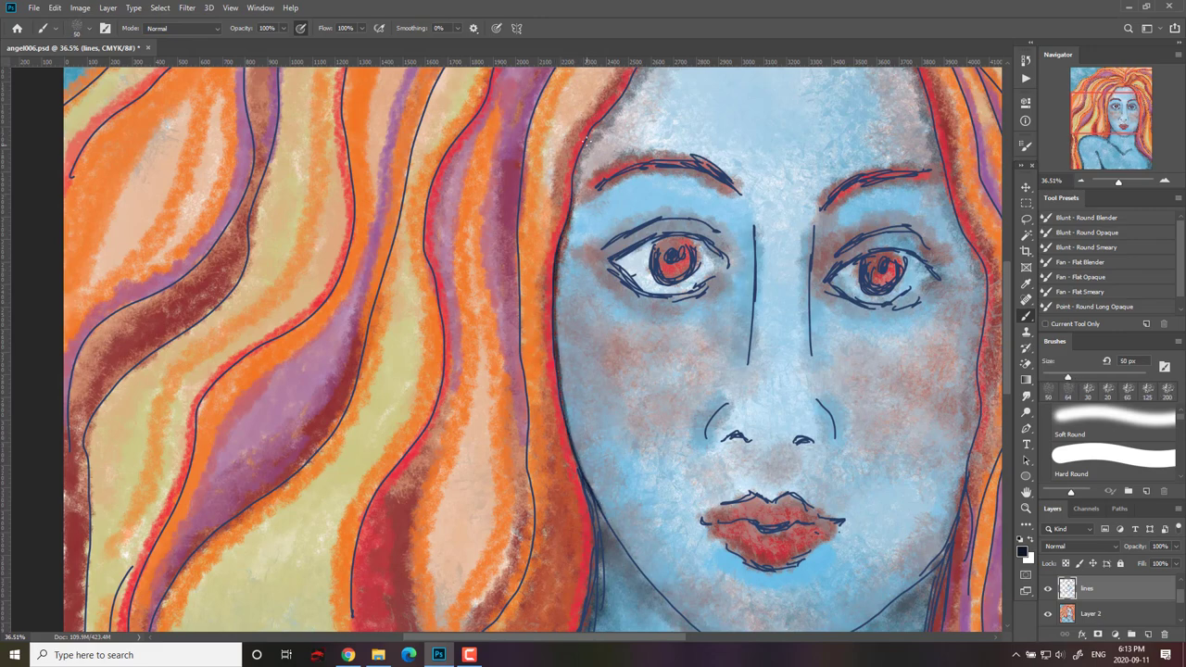
Thicken the left face outline, the neighbouring hair edge down to the shoulder, and the jawline around the chin.
mouse_move(563, 233)
mouse_down()
mouse_move(555, 310)
mouse_move(563, 410)
mouse_move(600, 515)
mouse_move(594, 504)
mouse_move(653, 587)
mouse_up()
drag(703, 483, 684, 363)
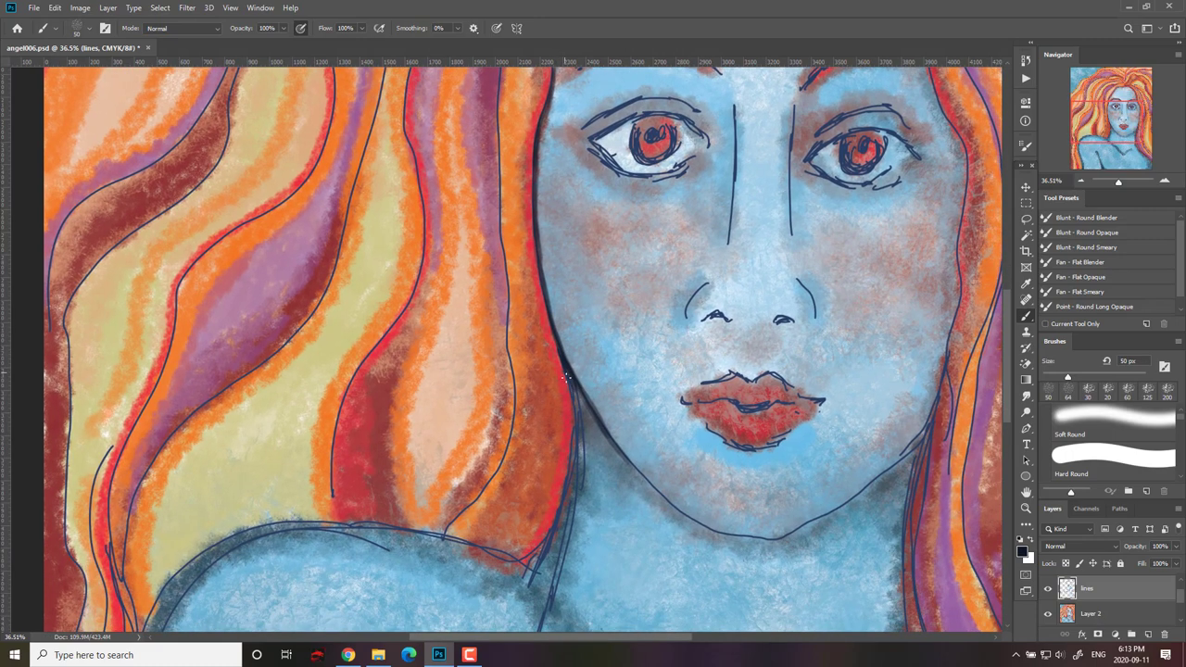
mouse_move(567, 375)
mouse_down()
mouse_move(580, 426)
mouse_move(568, 528)
mouse_up()
drag(574, 433, 549, 555)
drag(578, 457, 540, 571)
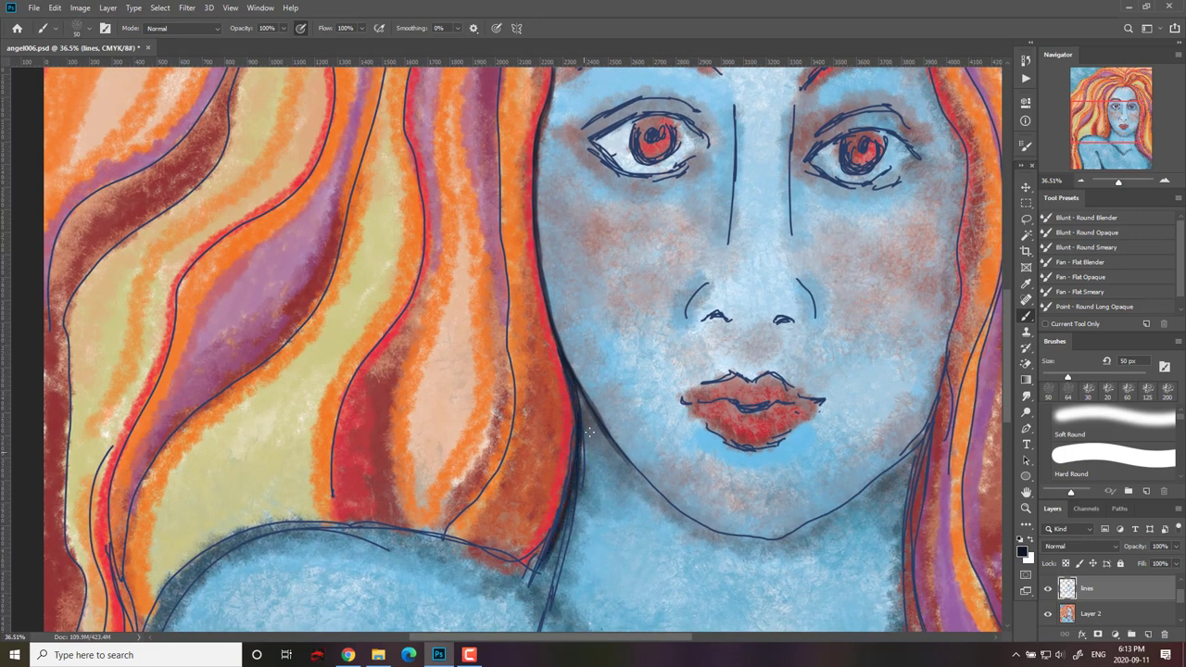
drag(575, 389, 673, 513)
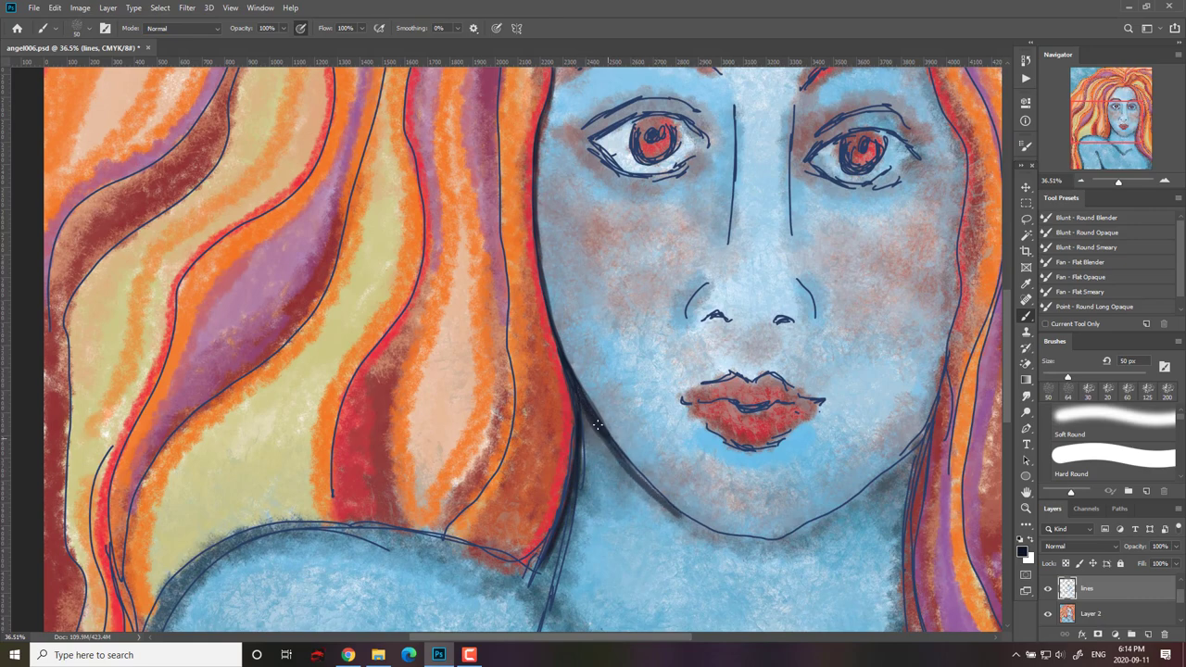
mouse_move(597, 424)
mouse_down()
mouse_move(687, 523)
mouse_move(731, 535)
mouse_move(800, 531)
mouse_move(893, 469)
mouse_move(936, 409)
mouse_move(945, 361)
mouse_move(922, 434)
mouse_move(946, 364)
mouse_move(843, 496)
mouse_up()
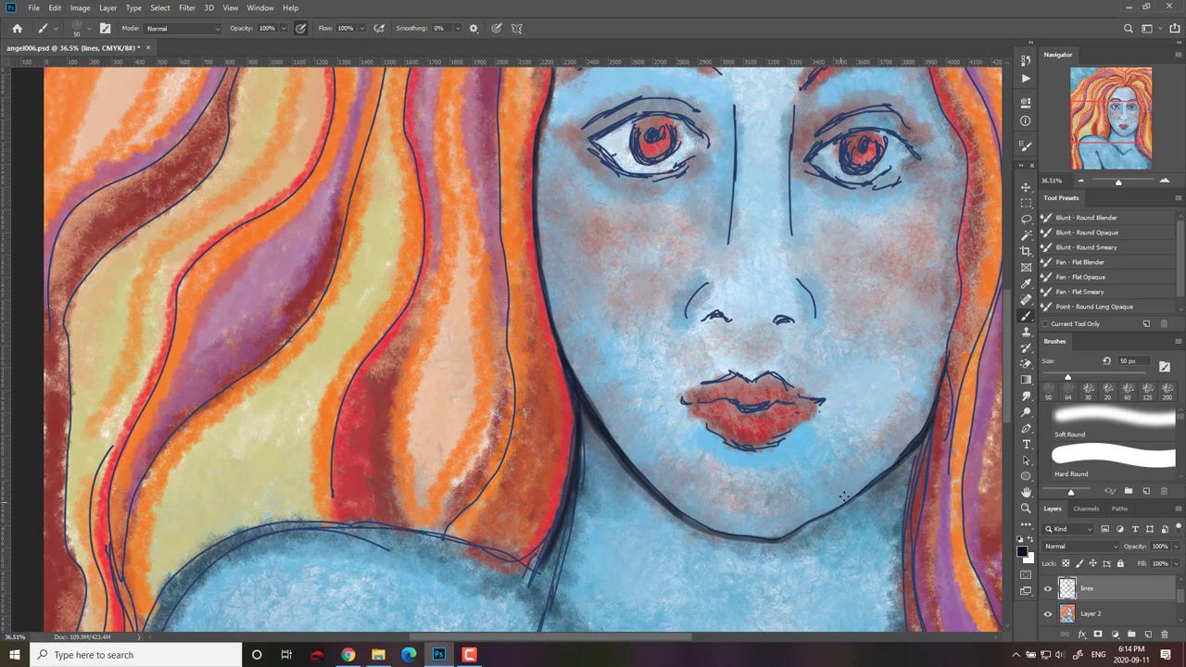
Thicken the outline from the parting along the forehead and down the right side of the face to the neck.
scroll(843, 496, up, 5)
mouse_move(630, 145)
mouse_down()
mouse_move(680, 159)
mouse_move(764, 218)
mouse_move(842, 460)
mouse_move(830, 583)
mouse_up()
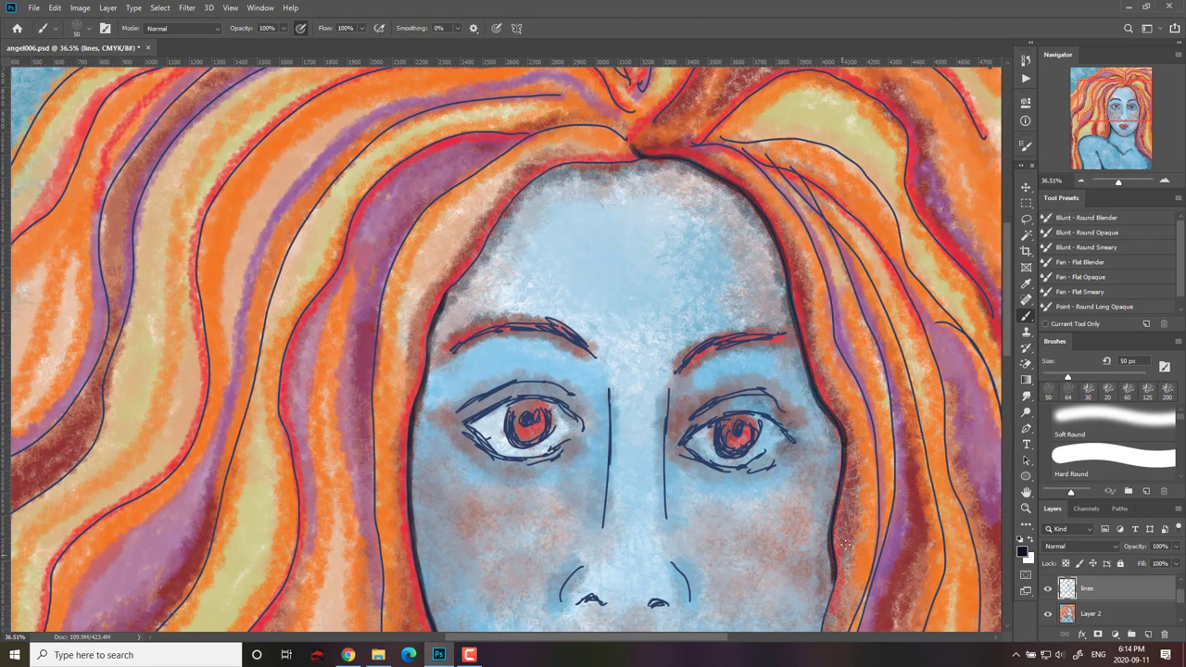
scroll(834, 519, down, 5)
mouse_move(833, 335)
mouse_down()
mouse_move(816, 505)
mouse_move(792, 591)
mouse_up()
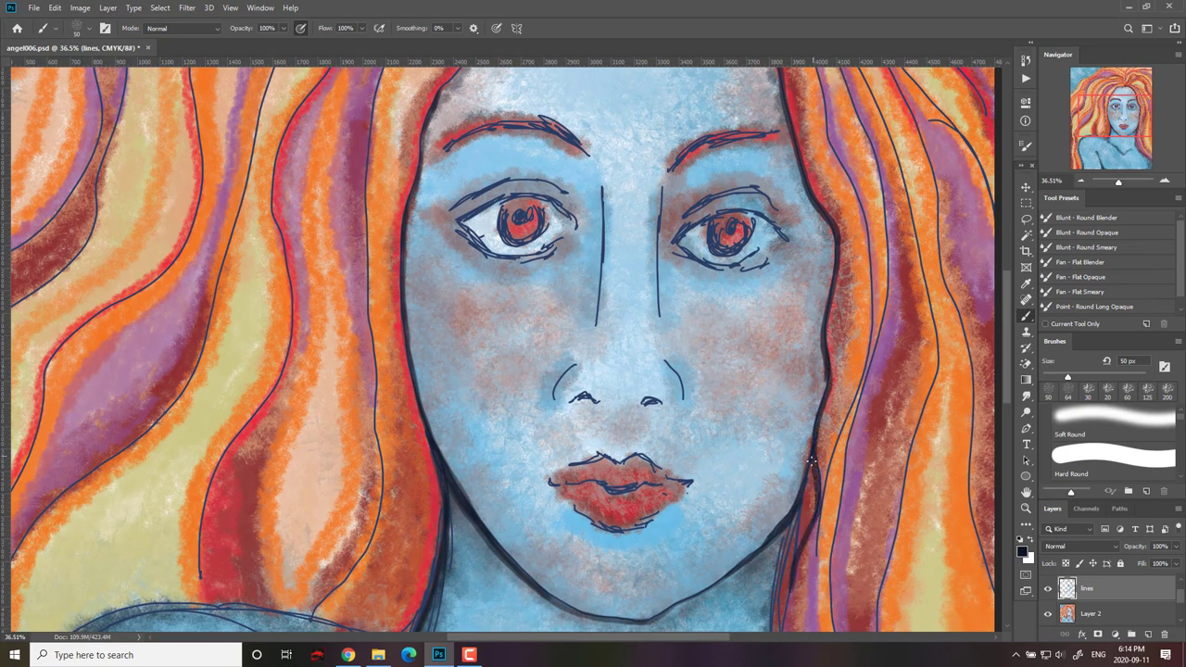
drag(813, 460, 792, 614)
drag(882, 315, 916, 383)
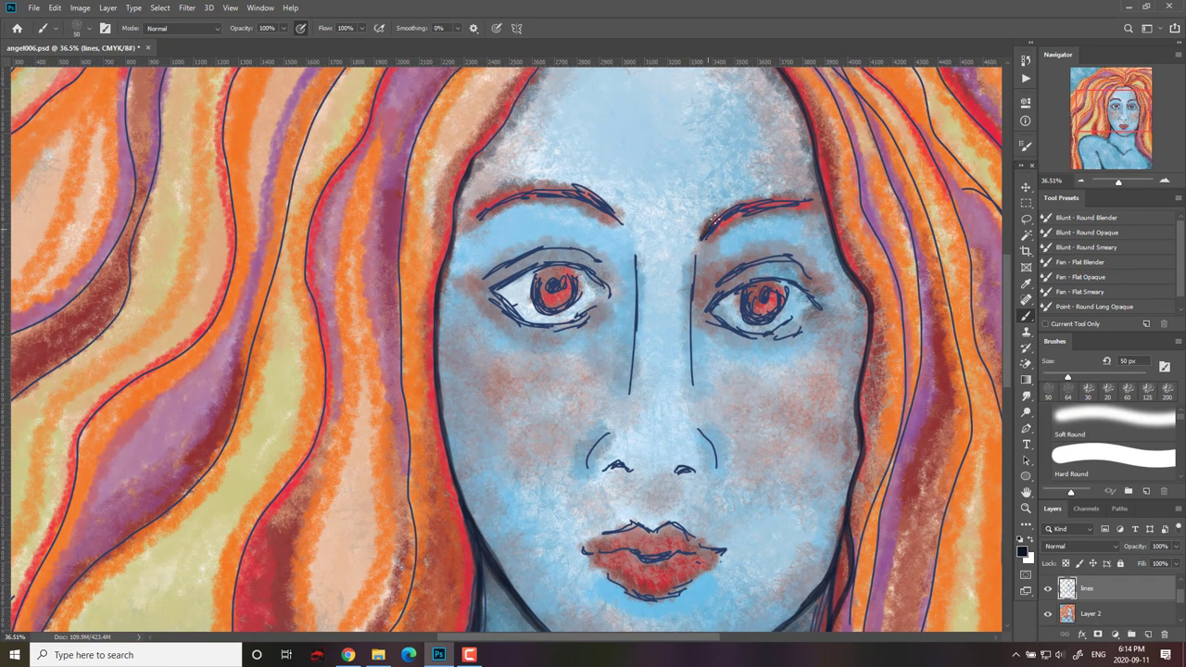
Darken both eyebrows and thicken the eyelid creases and outlines of both eyes.
mouse_move(721, 215)
mouse_down()
mouse_move(751, 206)
mouse_move(707, 230)
mouse_move(767, 200)
mouse_move(809, 207)
mouse_up()
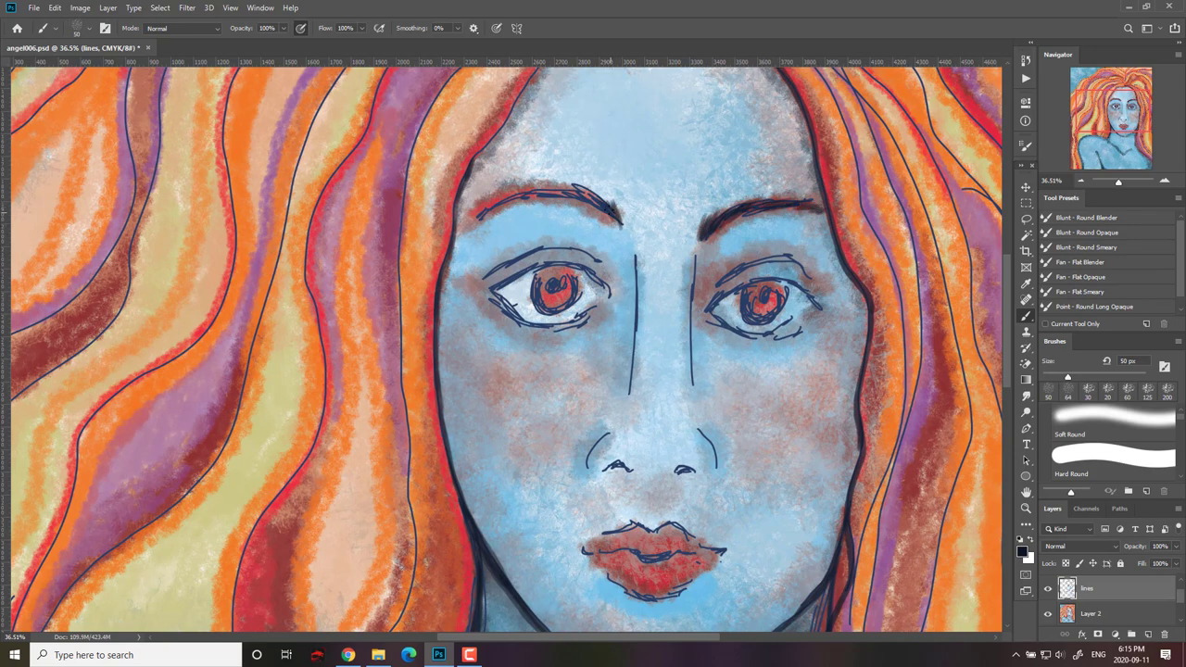
mouse_move(609, 219)
mouse_down()
mouse_move(571, 188)
mouse_move(580, 205)
mouse_move(507, 195)
mouse_move(471, 222)
mouse_up()
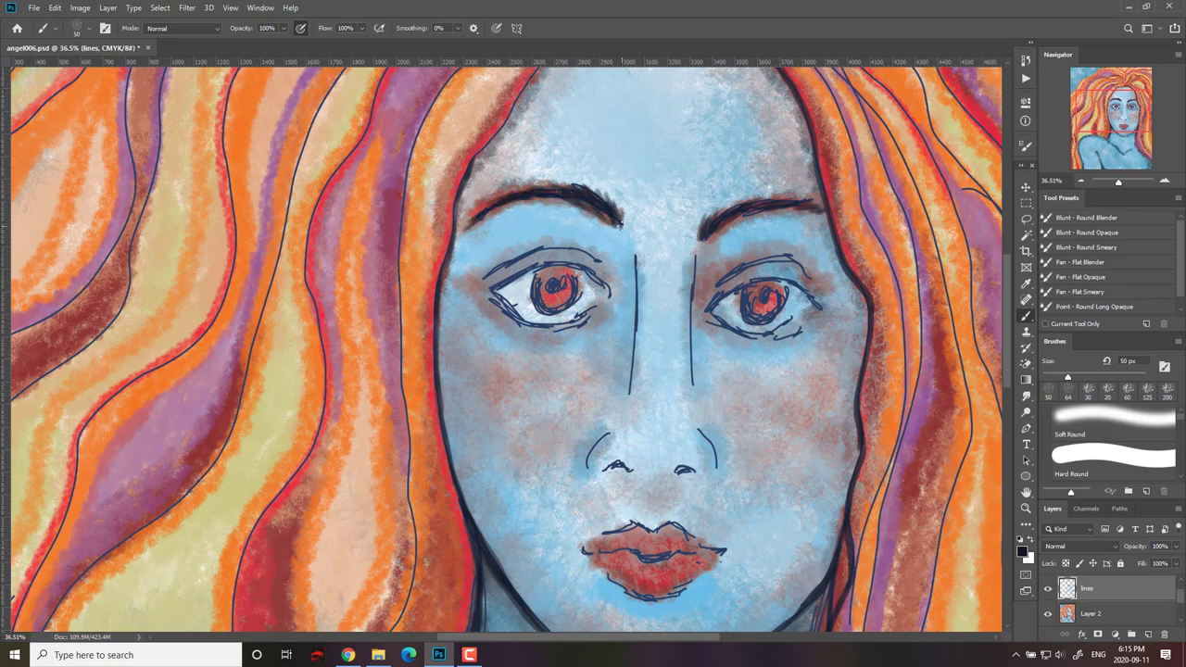
mouse_move(731, 274)
mouse_down()
mouse_move(789, 258)
mouse_move(806, 273)
mouse_move(790, 282)
mouse_move(810, 295)
mouse_up()
drag(726, 324, 778, 332)
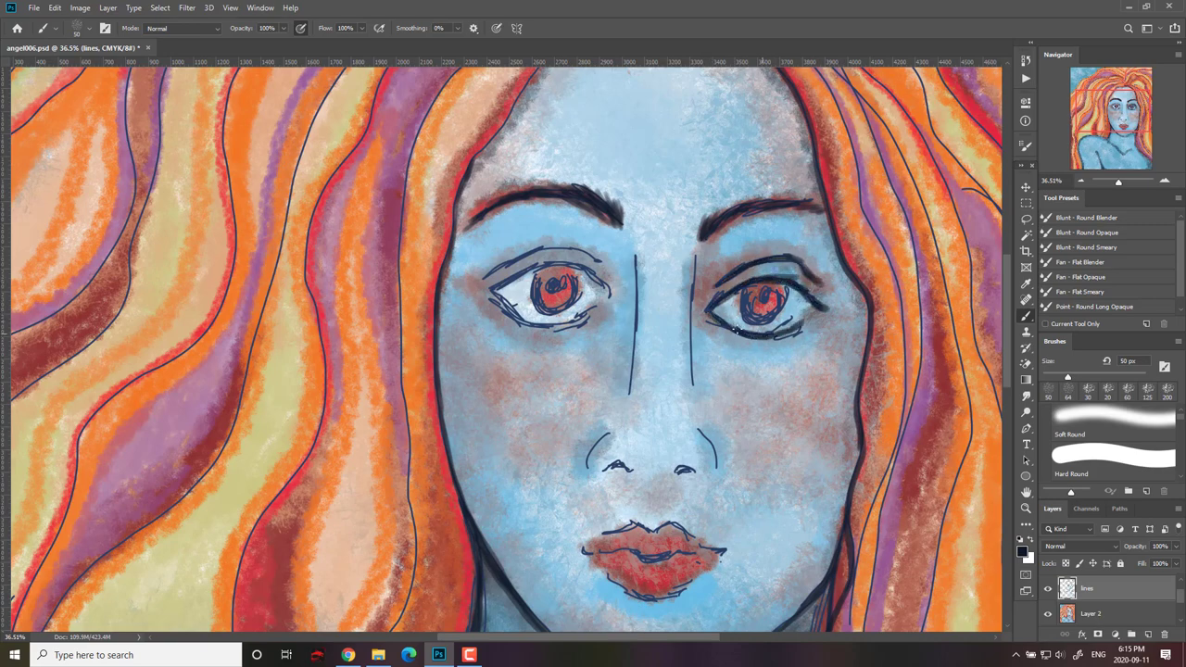
mouse_move(485, 274)
mouse_down()
mouse_move(536, 243)
mouse_move(613, 269)
mouse_move(595, 276)
mouse_move(556, 254)
mouse_move(489, 293)
mouse_move(598, 313)
mouse_up()
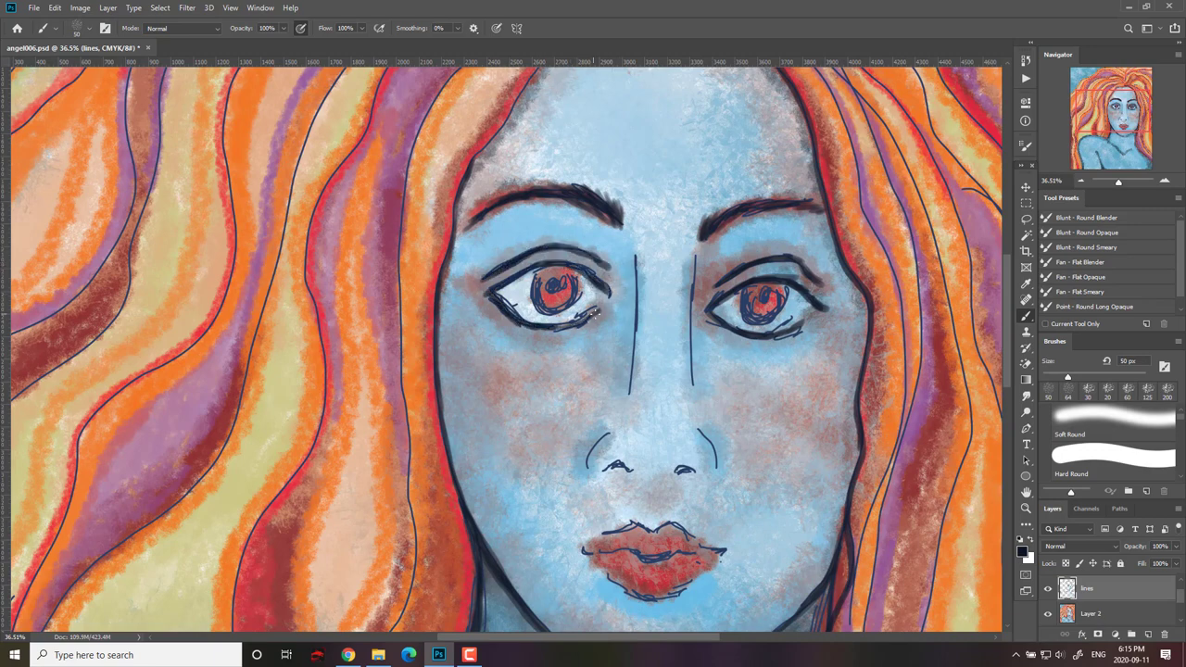
Thicken the lines of the nose bridge, nostrils and nose wings, and the parting line between the lips.
drag(696, 254, 691, 389)
drag(635, 250, 630, 397)
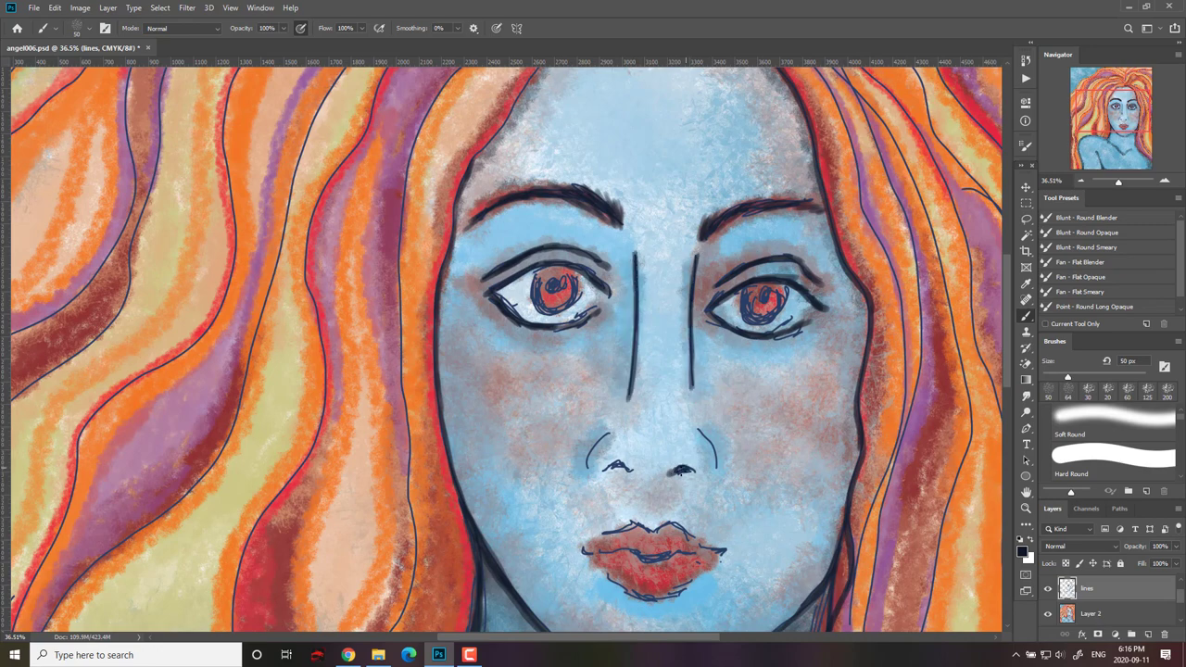
drag(636, 466, 610, 466)
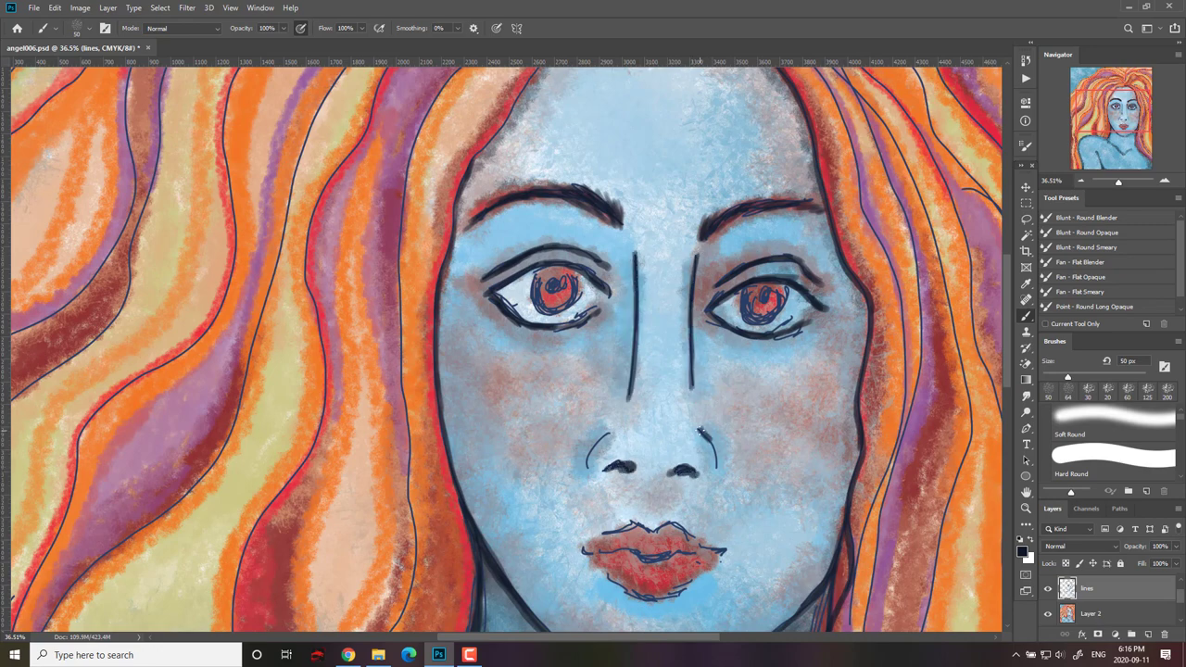
drag(702, 430, 718, 476)
drag(608, 431, 589, 475)
mouse_move(624, 547)
mouse_down()
mouse_move(653, 558)
mouse_move(596, 551)
mouse_move(672, 524)
mouse_move(720, 548)
mouse_up()
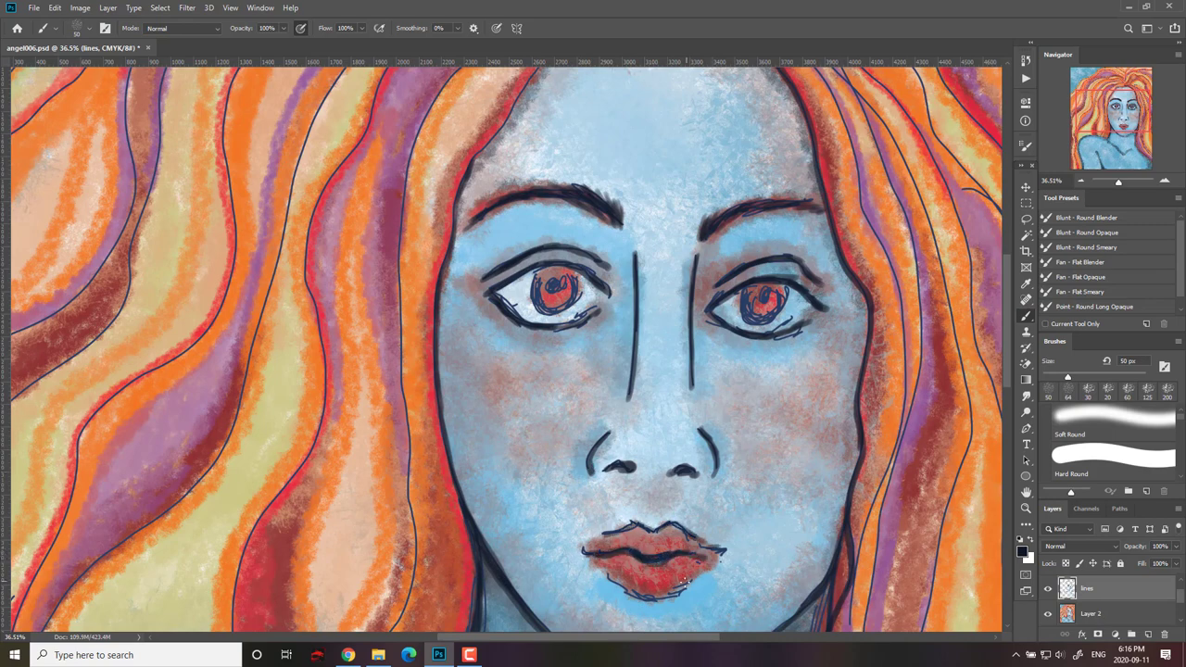
Darken the lower lip outline and thicken the hair strand line from the parting down beside the left cheek to the shoulder.
mouse_move(685, 584)
mouse_down()
mouse_move(607, 570)
mouse_move(662, 602)
mouse_up()
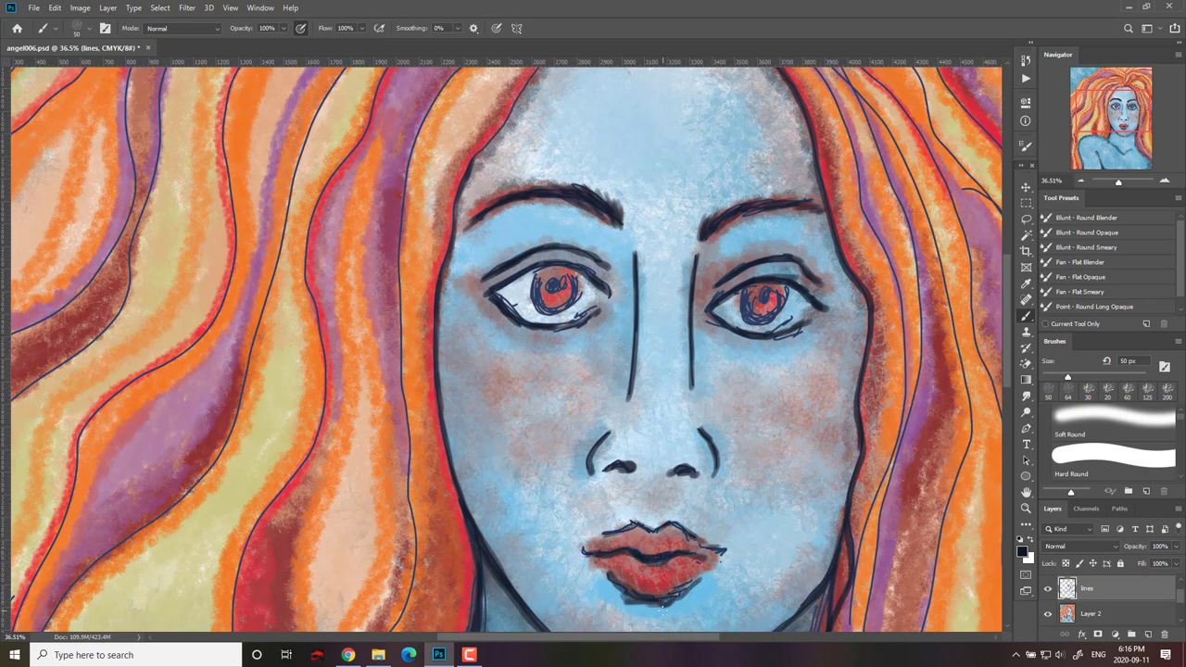
scroll(783, 371, up, 3)
scroll(694, 250, up, 2)
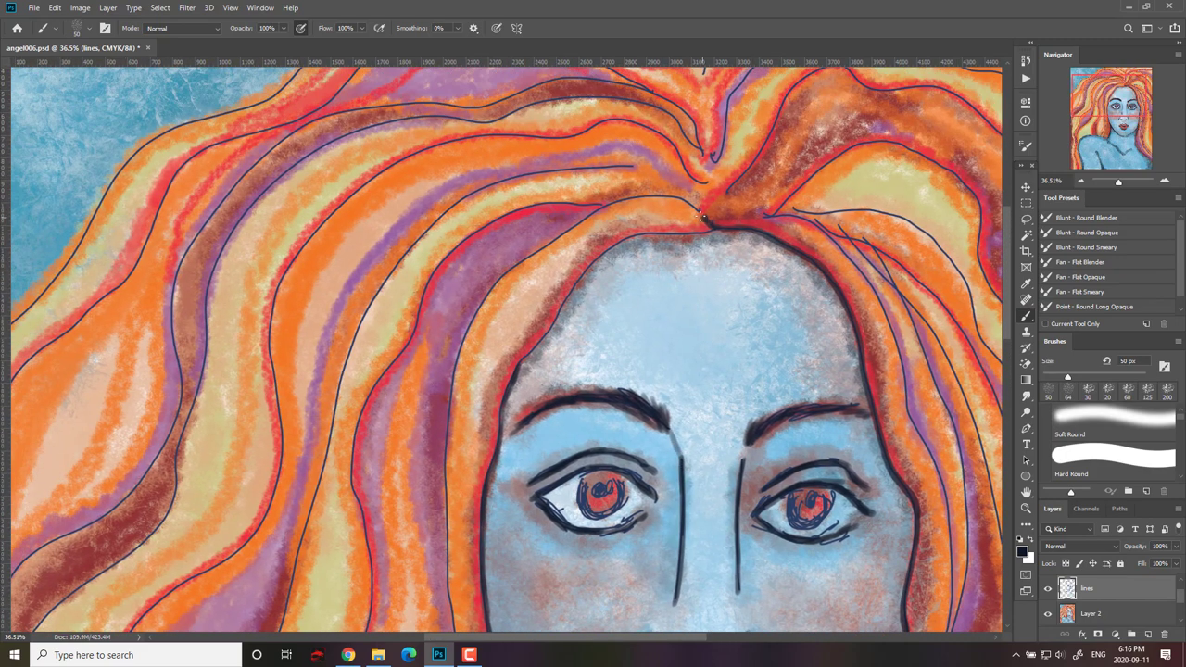
mouse_move(704, 219)
mouse_down()
mouse_move(629, 198)
mouse_move(494, 282)
mouse_move(448, 437)
mouse_move(443, 520)
mouse_move(595, 262)
mouse_move(526, 359)
mouse_move(476, 541)
mouse_up()
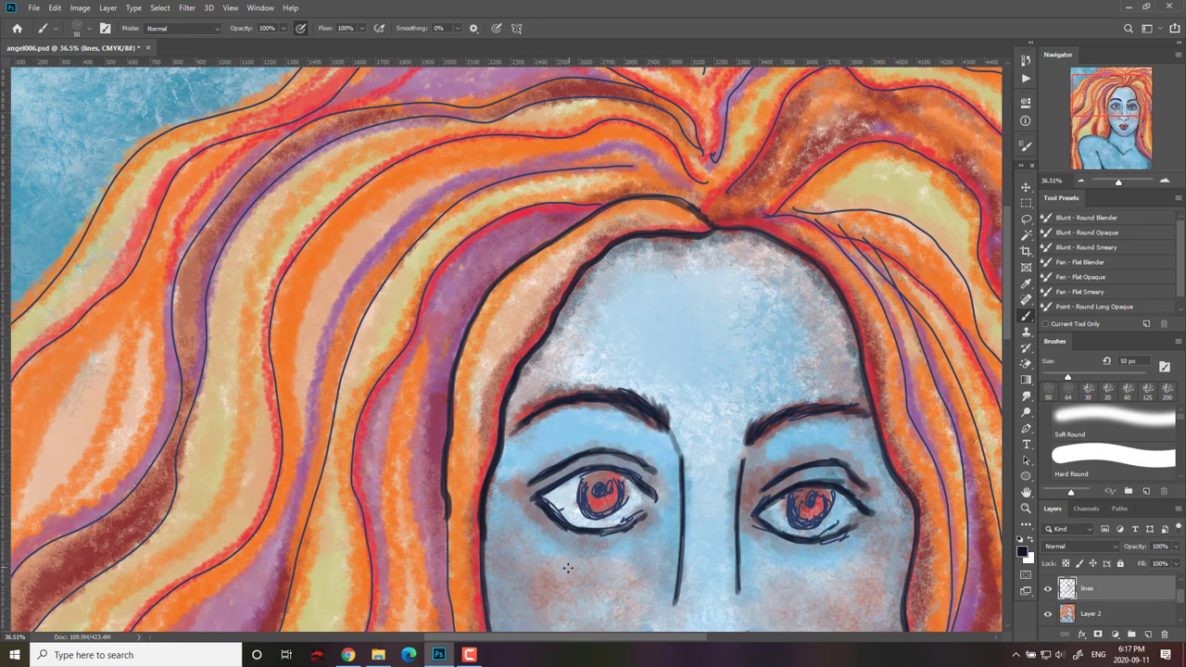
drag(568, 568, 596, 538)
drag(739, 195, 672, 167)
mouse_move(788, 232)
mouse_down()
mouse_move(892, 87)
mouse_move(892, 39)
mouse_up()
drag(578, 286, 581, 599)
drag(689, 547, 708, 316)
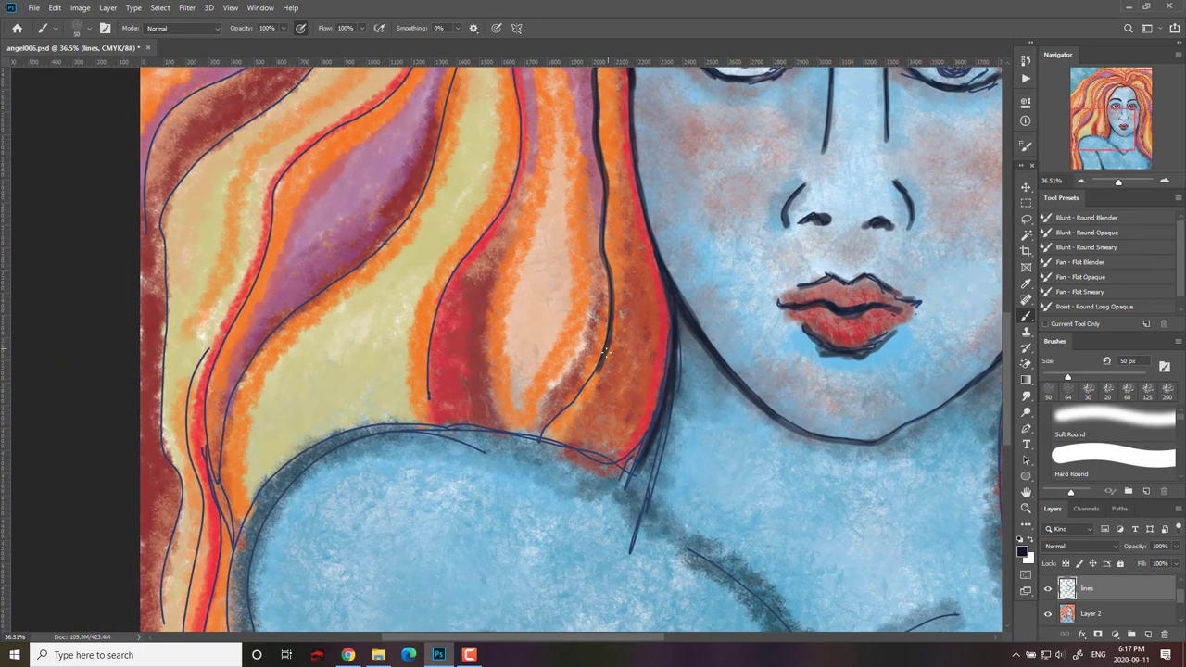
drag(604, 349, 545, 439)
Thicken the left shoulder and outer arm outline down to the canvas edge, and the armpit line.
mouse_move(648, 428)
mouse_down()
mouse_move(625, 474)
mouse_move(417, 428)
mouse_move(255, 537)
mouse_move(246, 581)
mouse_up()
mouse_move(246, 581)
mouse_down()
mouse_move(390, 189)
mouse_move(462, 494)
mouse_up()
drag(387, 257, 459, 495)
mouse_move(439, 376)
mouse_down()
mouse_move(382, 203)
mouse_move(407, 122)
mouse_up()
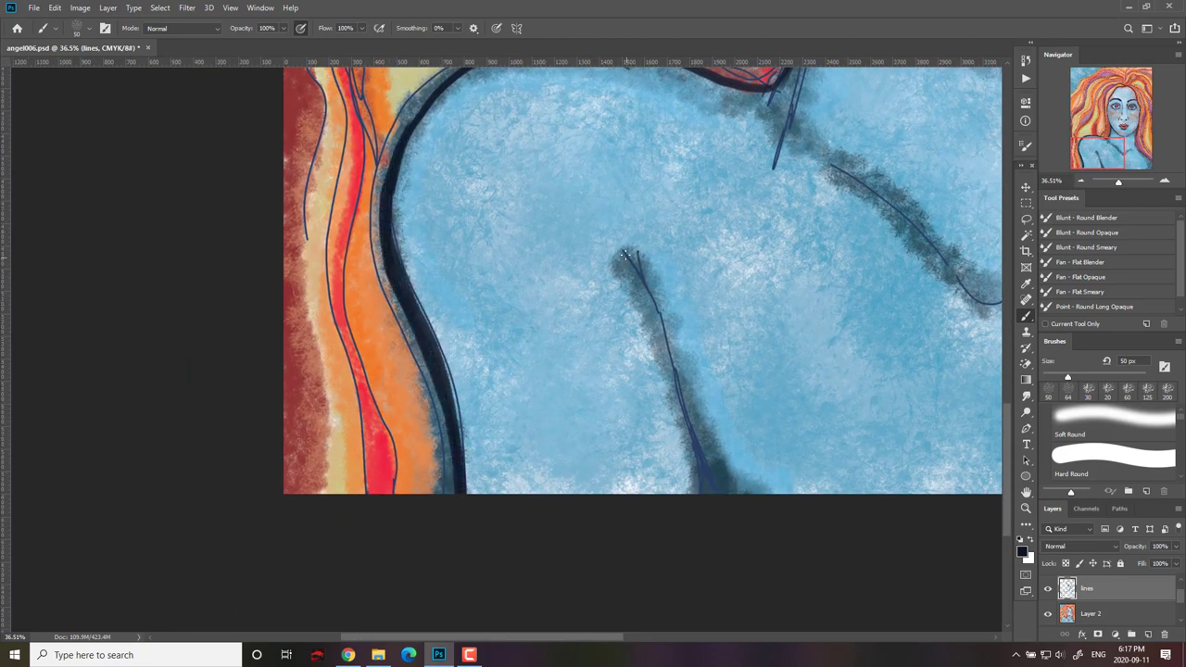
drag(622, 252, 705, 493)
Thicken the next two long strand lines on the left side of the hair, from near the parting down to the shoulder.
mouse_move(806, 96)
mouse_down()
mouse_move(773, 439)
mouse_move(743, 527)
mouse_move(734, 616)
mouse_up()
mouse_move(841, 172)
mouse_down()
mouse_move(765, 176)
mouse_move(640, 311)
mouse_move(589, 459)
mouse_move(602, 606)
mouse_up()
drag(657, 537, 689, 292)
mouse_move(616, 165)
mouse_down()
mouse_move(635, 302)
mouse_move(561, 463)
mouse_move(544, 597)
mouse_up()
drag(725, 266, 711, 497)
mouse_move(963, 174)
mouse_down()
mouse_move(875, 119)
mouse_move(695, 169)
mouse_move(589, 332)
mouse_move(526, 594)
mouse_up()
drag(580, 548, 661, 291)
mouse_move(612, 328)
mouse_down()
mouse_move(587, 370)
mouse_move(447, 489)
mouse_move(405, 589)
mouse_up()
drag(516, 499, 562, 387)
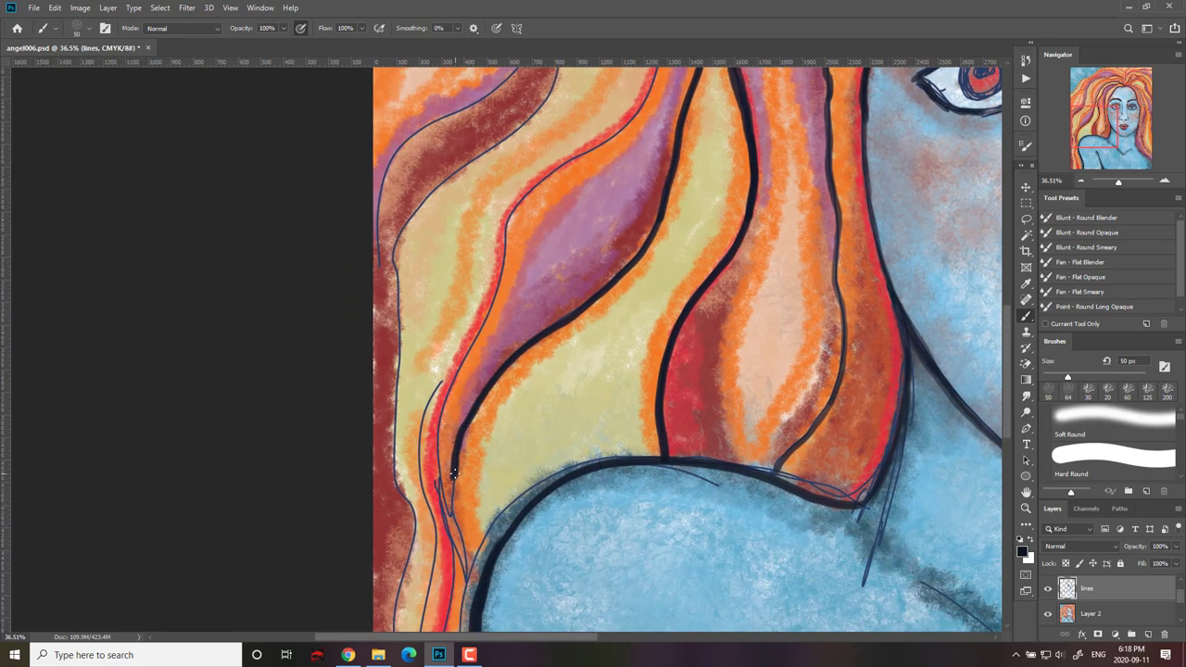
drag(453, 478, 466, 626)
mouse_move(691, 376)
mouse_down()
mouse_move(671, 487)
mouse_move(509, 628)
mouse_up()
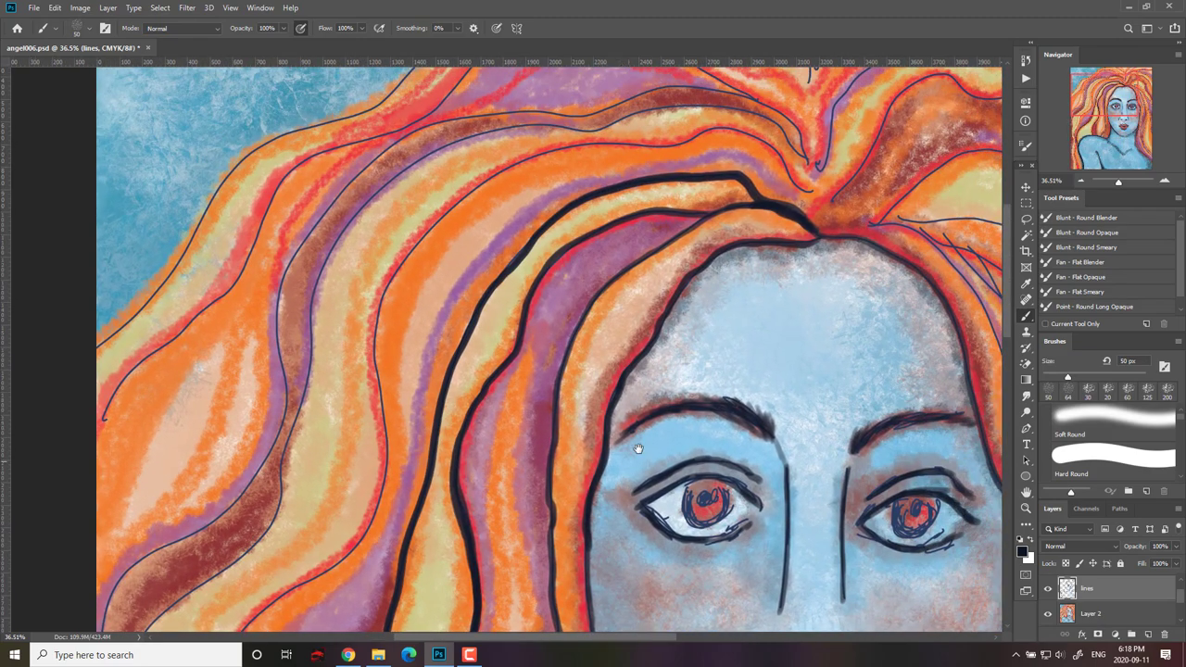
Darken the iris outlines and fill in the pupils of both eyes.
mouse_move(685, 494)
mouse_down()
mouse_move(729, 498)
mouse_move(707, 525)
mouse_up()
click(704, 499)
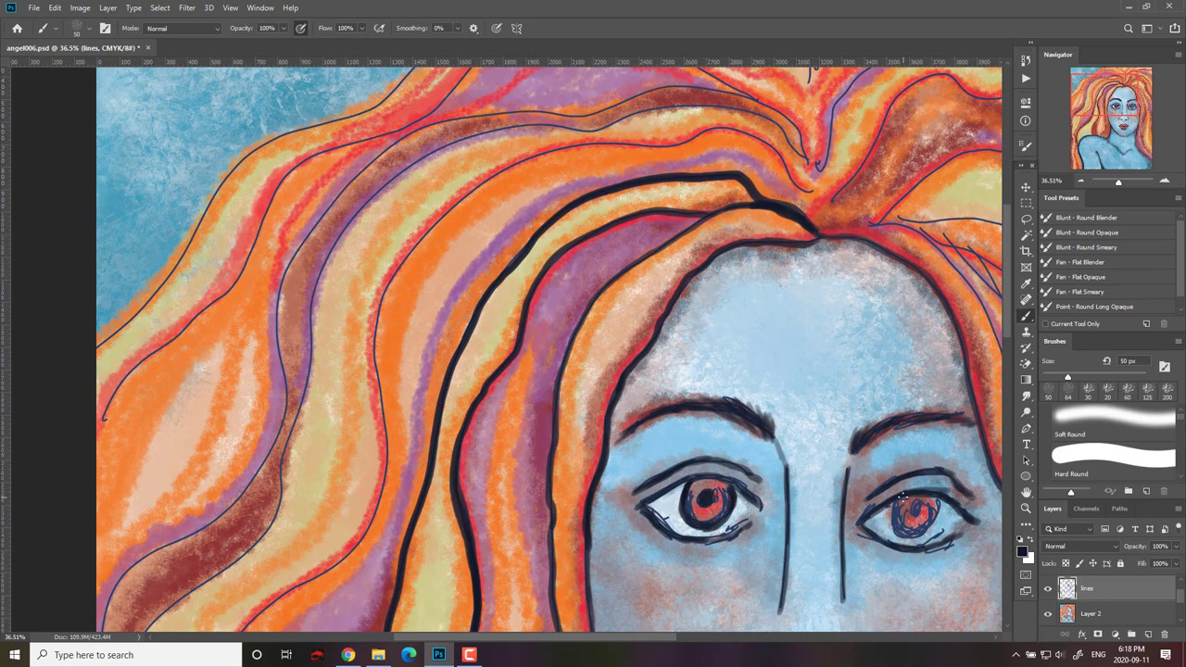
drag(894, 528, 928, 532)
mouse_move(936, 499)
mouse_down()
mouse_move(941, 515)
mouse_move(913, 537)
mouse_move(915, 511)
mouse_up()
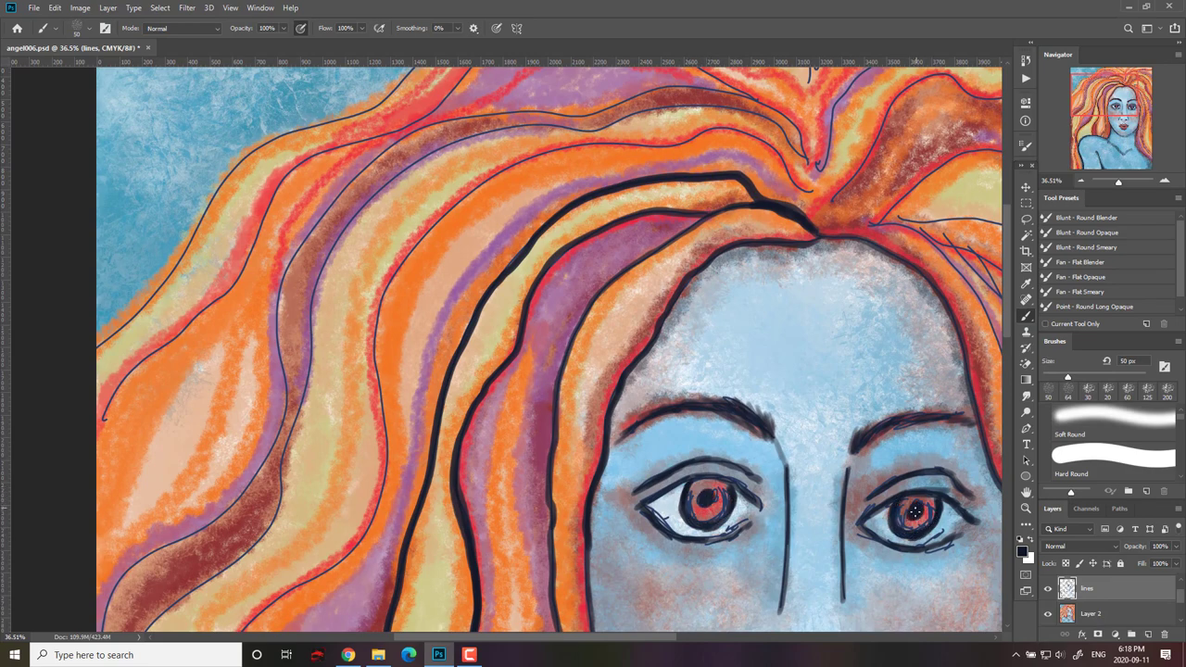
Thicken the inner strand lines right of the face, from the parting down past the neck to the canvas edge.
drag(912, 399, 722, 349)
mouse_move(626, 178)
mouse_down()
mouse_move(674, 181)
mouse_move(781, 239)
mouse_move(866, 509)
mouse_move(861, 630)
mouse_up()
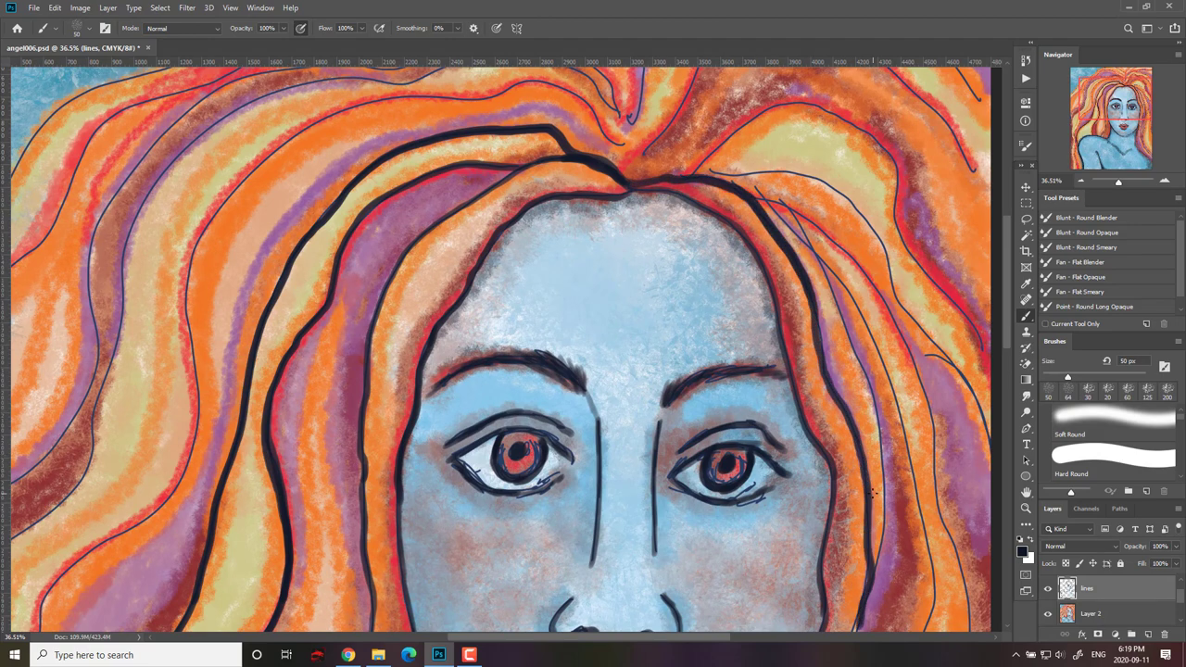
mouse_move(718, 176)
mouse_down()
mouse_move(761, 196)
mouse_move(838, 320)
mouse_move(880, 509)
mouse_move(869, 584)
mouse_up()
mouse_move(732, 185)
mouse_down()
mouse_move(802, 218)
mouse_move(922, 396)
mouse_move(956, 556)
mouse_move(803, 228)
mouse_move(880, 366)
mouse_move(931, 602)
mouse_up()
mouse_move(955, 428)
mouse_down()
mouse_move(910, 226)
mouse_move(929, 112)
mouse_up()
mouse_move(835, 298)
mouse_down()
mouse_move(818, 396)
mouse_move(815, 573)
mouse_move(833, 613)
mouse_up()
drag(909, 506, 903, 342)
mouse_move(830, 451)
mouse_down()
mouse_move(864, 539)
mouse_move(966, 641)
mouse_up()
mouse_move(840, 89)
mouse_down()
mouse_move(785, 330)
mouse_move(833, 533)
mouse_move(930, 630)
mouse_up()
mouse_move(952, 520)
mouse_down()
mouse_move(943, 405)
mouse_move(953, 561)
mouse_up()
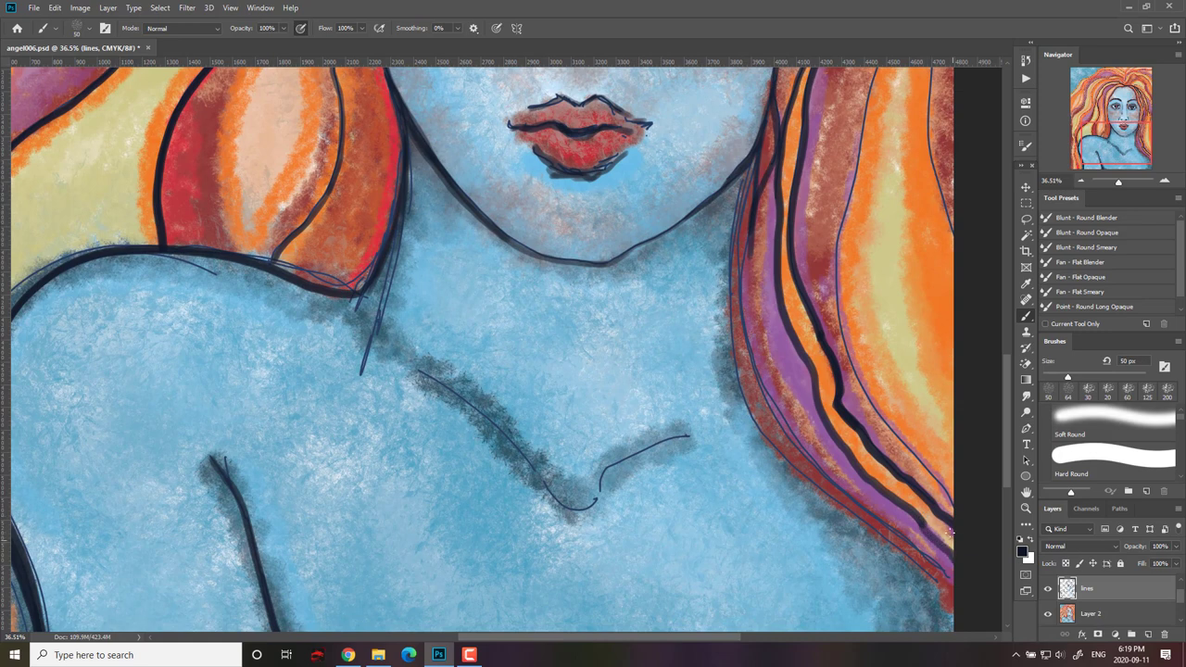
Thicken the right hair edge beside the neck and the outer strand lines from the crown down to the right canvas edge.
mouse_move(752, 239)
mouse_down()
mouse_move(748, 285)
mouse_move(838, 488)
mouse_move(951, 585)
mouse_up()
mouse_move(752, 154)
mouse_down()
mouse_move(735, 345)
mouse_move(802, 472)
mouse_move(952, 602)
mouse_up()
drag(904, 256, 847, 485)
mouse_move(835, 221)
mouse_down()
mouse_move(797, 400)
mouse_move(786, 555)
mouse_up()
drag(857, 457, 866, 267)
drag(795, 363, 906, 550)
mouse_move(867, 315)
mouse_down()
mouse_move(868, 470)
mouse_move(893, 598)
mouse_up()
drag(893, 273, 930, 584)
scroll(956, 300, up, 5)
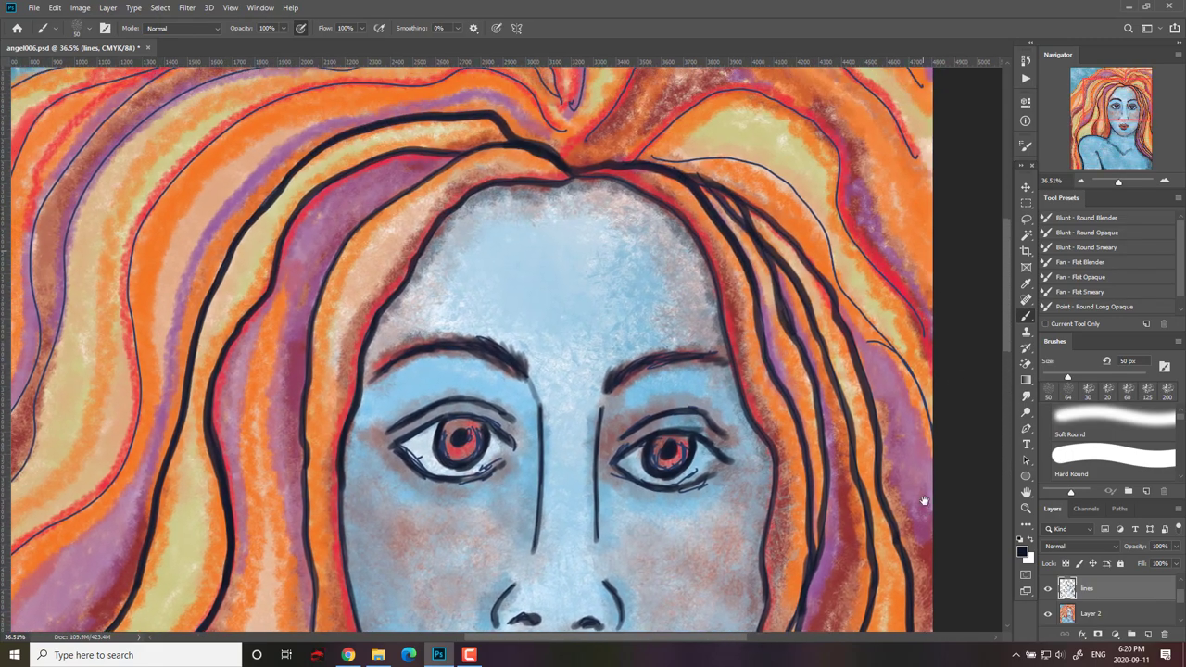
mouse_move(626, 150)
mouse_down()
mouse_move(796, 189)
mouse_move(930, 443)
mouse_move(682, 113)
mouse_move(831, 141)
mouse_move(930, 366)
mouse_up()
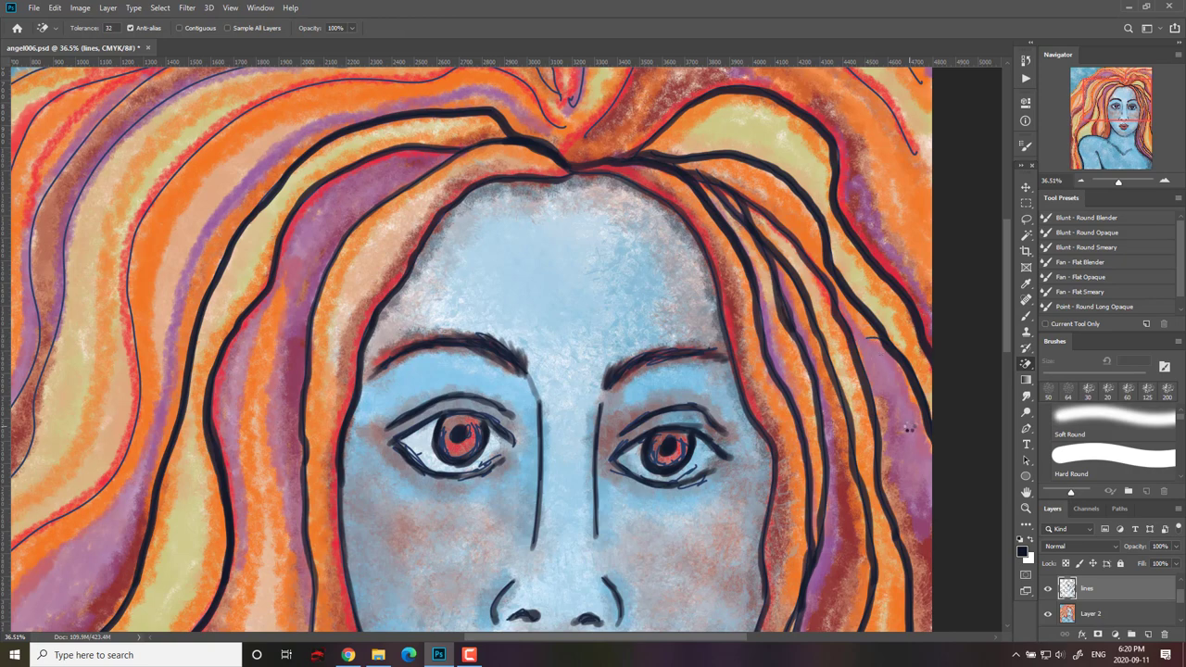
Switch to the regular Eraser and remove the leftover thin line in the purple strand at the right canvas edge.
click(1028, 363)
right_click(1028, 364)
click(1093, 366)
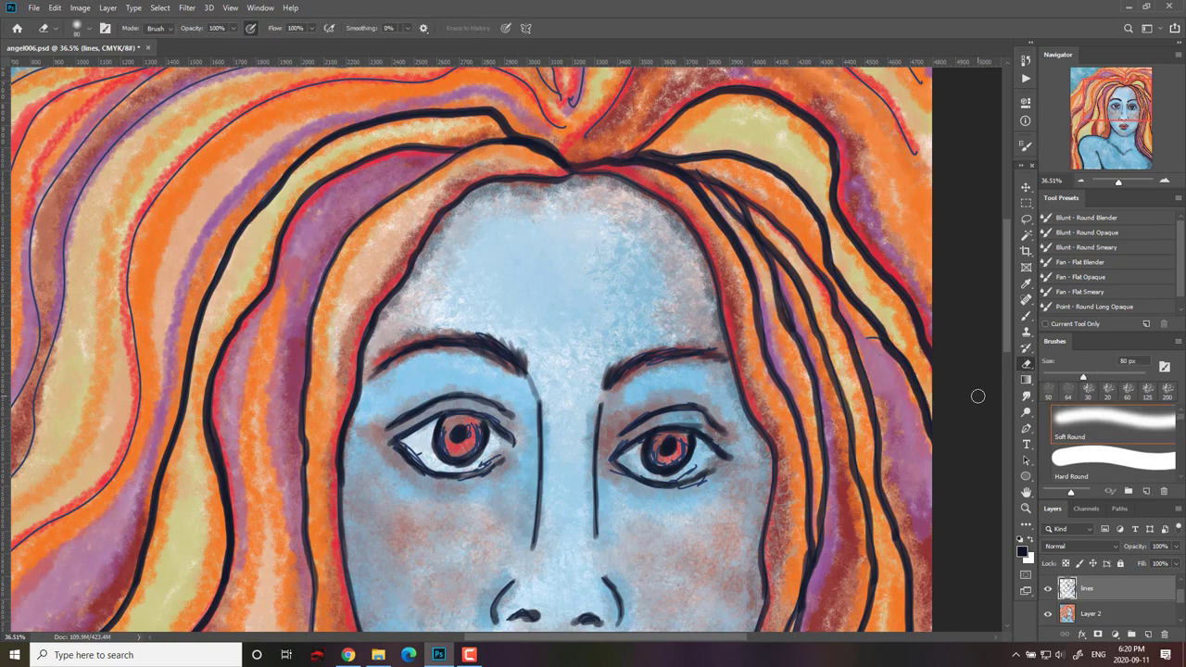
drag(873, 342, 902, 401)
Erase the stray sketch lines around and inside both eyes, reducing the eraser to 20 px for the details.
drag(702, 487, 684, 490)
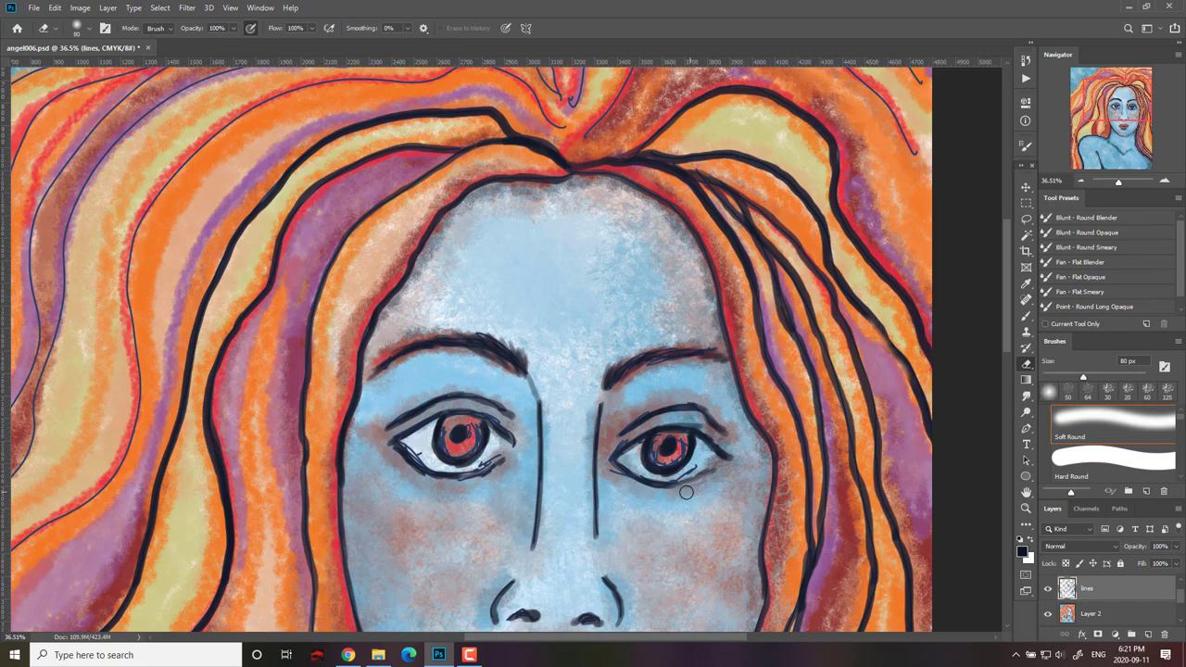
mouse_move(612, 473)
mouse_down()
mouse_move(671, 495)
mouse_move(664, 479)
mouse_up()
key(bracketleft)
key(bracketleft)
key(bracketleft)
key(bracketleft)
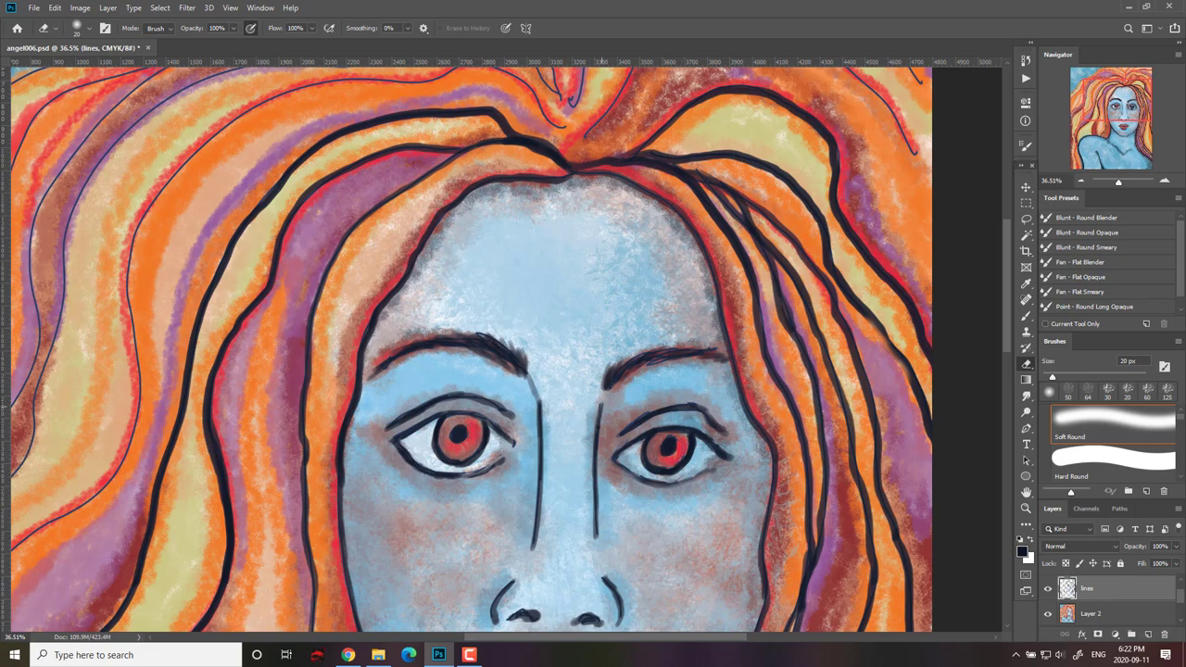
Thin and soften the nose bridge, nose wing and nostril lines and the right eyebrow with the 20 px eraser.
drag(597, 403, 596, 494)
drag(541, 401, 540, 484)
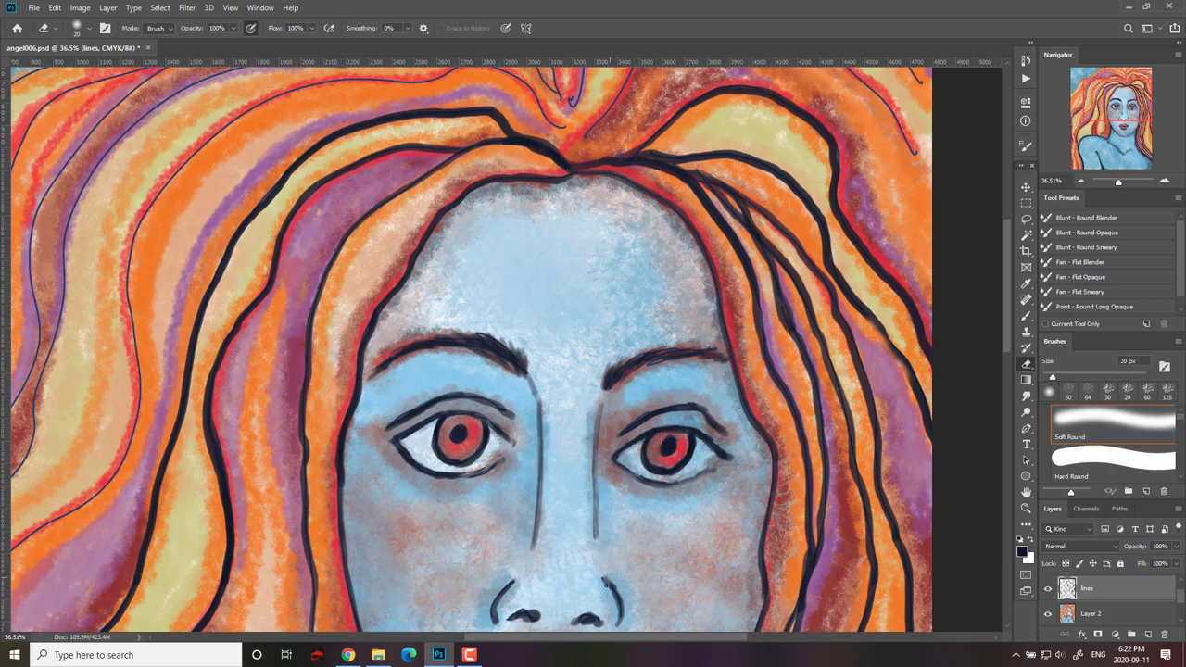
mouse_move(511, 582)
mouse_down()
mouse_move(493, 621)
mouse_move(541, 615)
mouse_up()
drag(574, 615, 597, 620)
drag(604, 383, 659, 364)
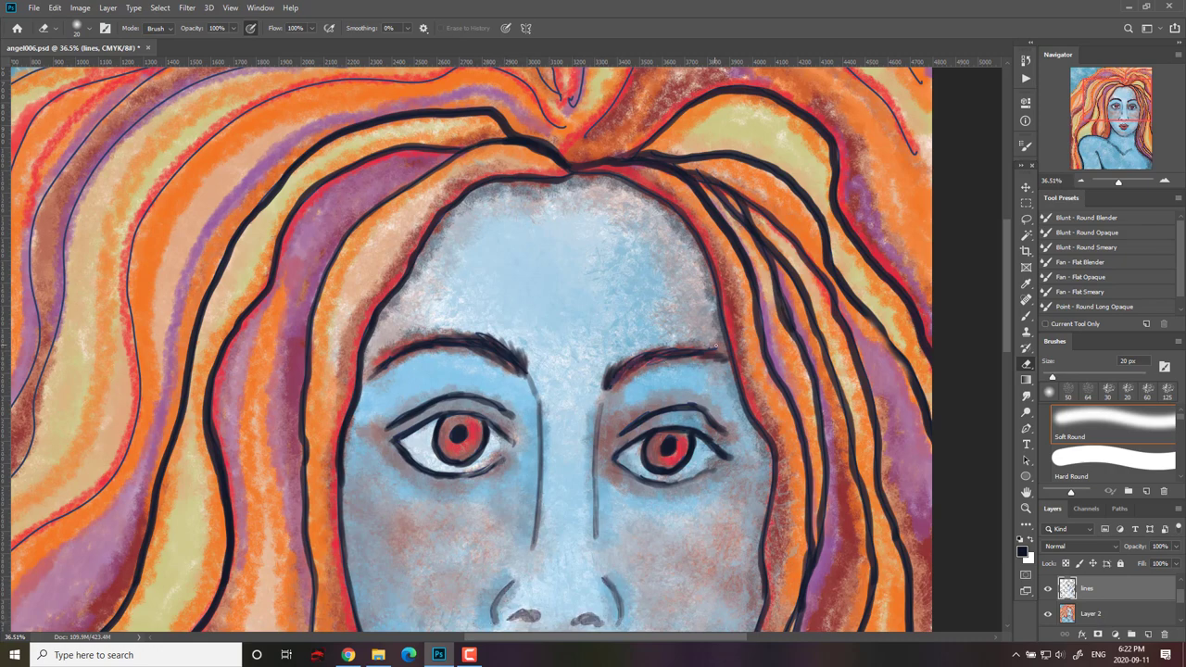
Erase the stray sketch lines where the hair meets the neck on both sides.
drag(712, 555, 759, 361)
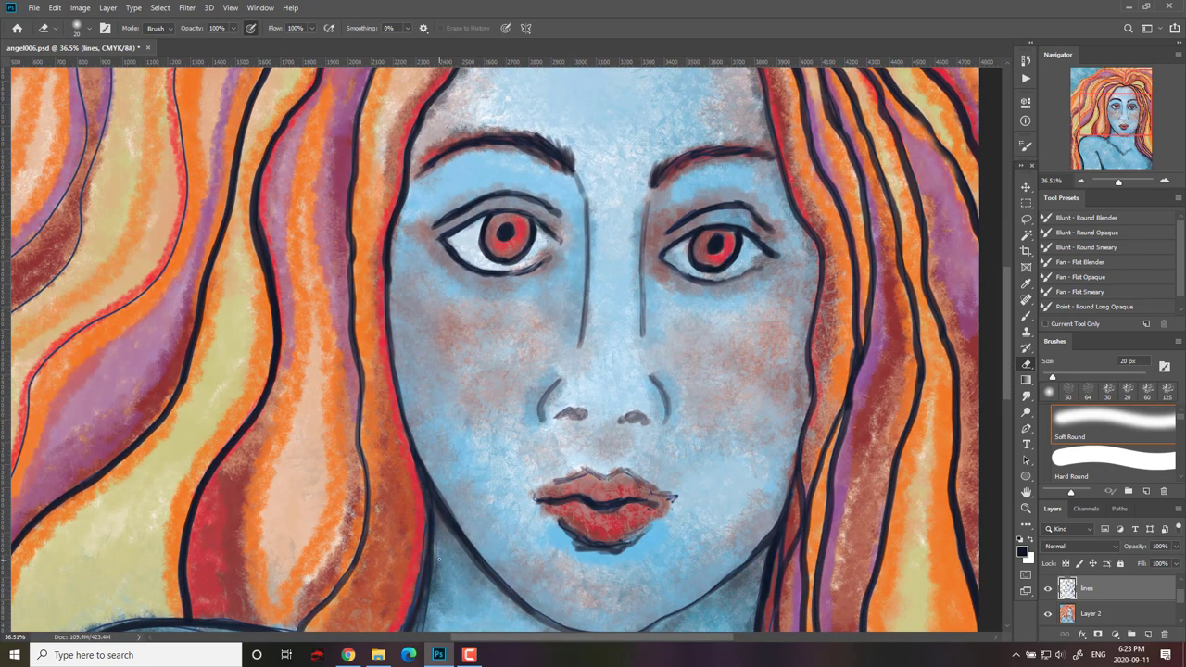
mouse_move(439, 559)
mouse_down()
mouse_move(471, 399)
mouse_move(420, 587)
mouse_up()
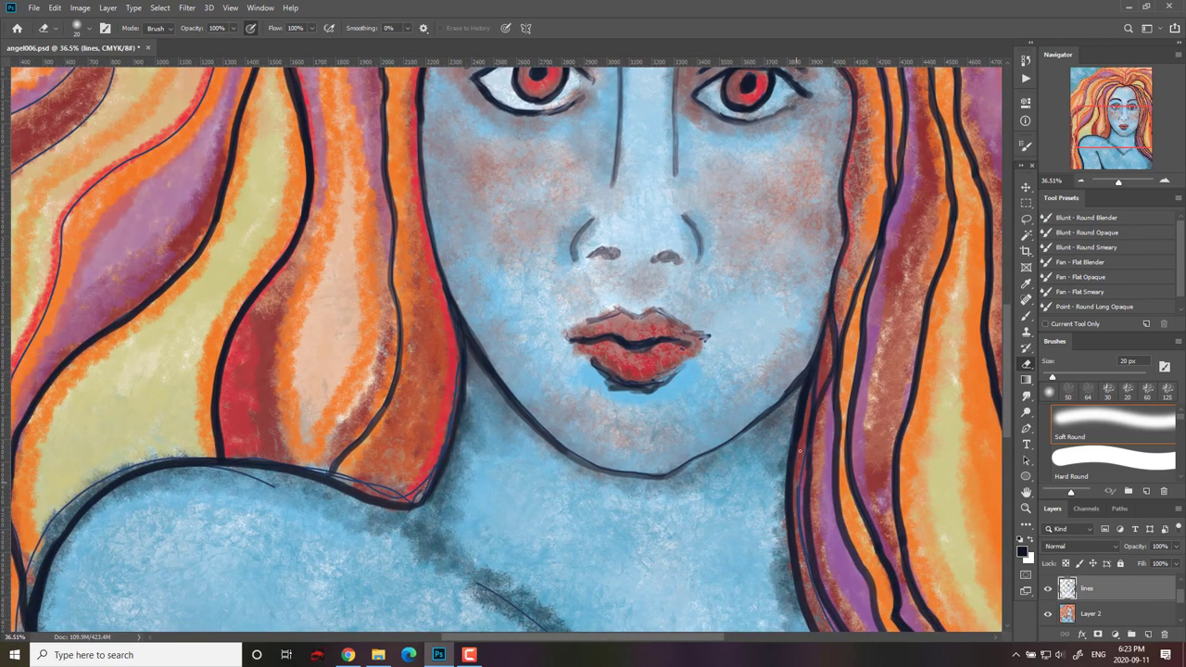
mouse_move(797, 505)
mouse_down()
mouse_move(792, 364)
mouse_move(821, 472)
mouse_up()
Erase the loose thin sketch lines along the thick left shoulder outline.
drag(395, 396, 601, 473)
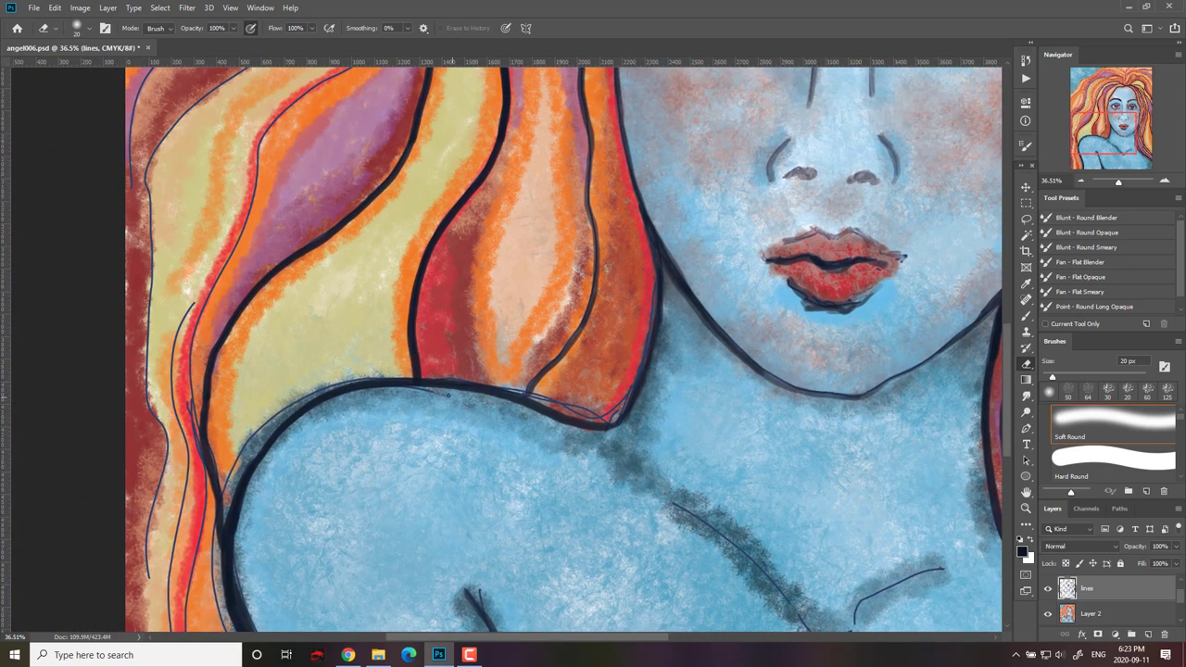
drag(502, 387, 528, 393)
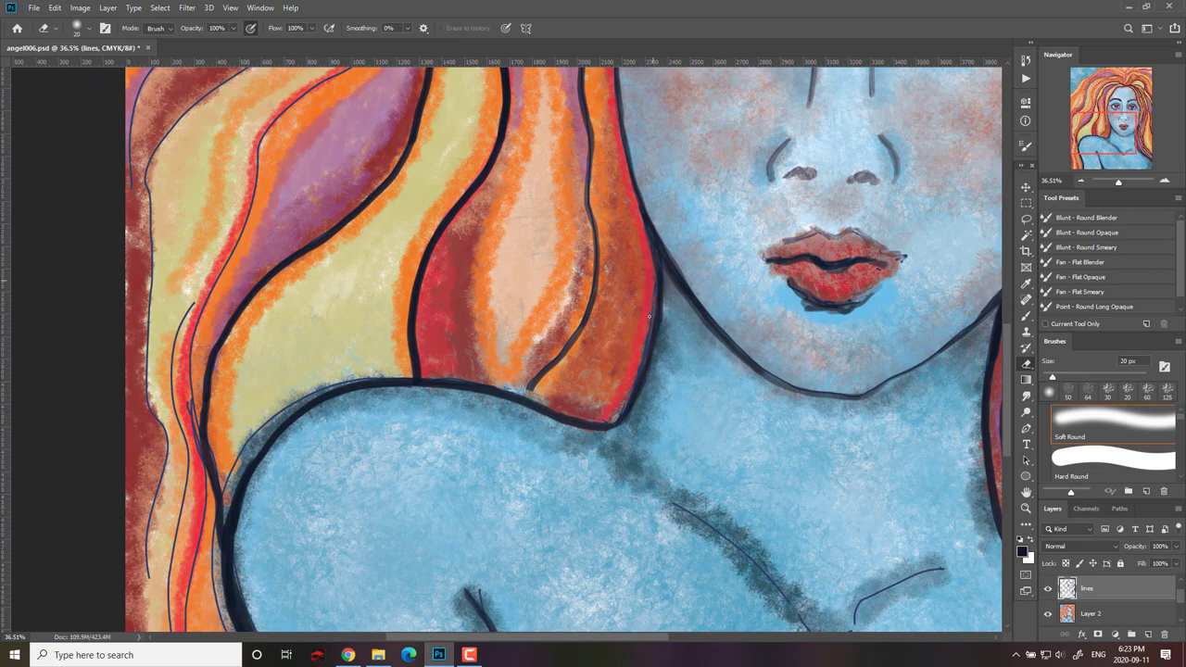
drag(456, 377, 380, 376)
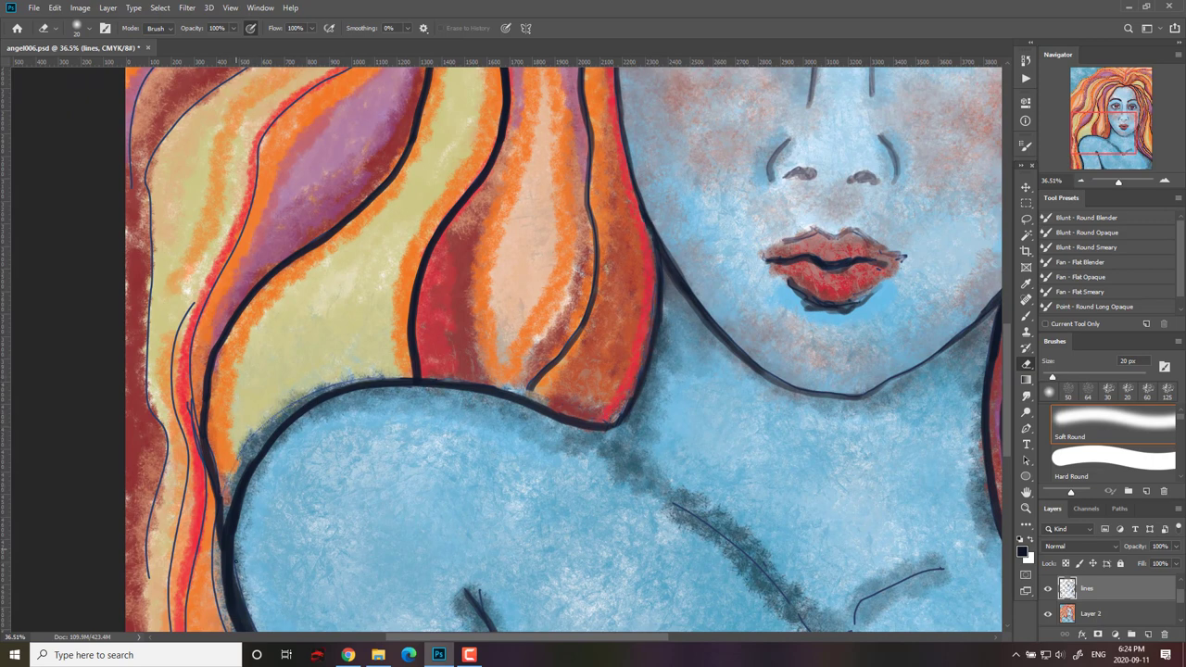
drag(236, 561, 242, 604)
Erase the leftover sketch lines along the outer left arm and at the top of the armpit line.
drag(323, 532, 381, 341)
drag(305, 415, 360, 567)
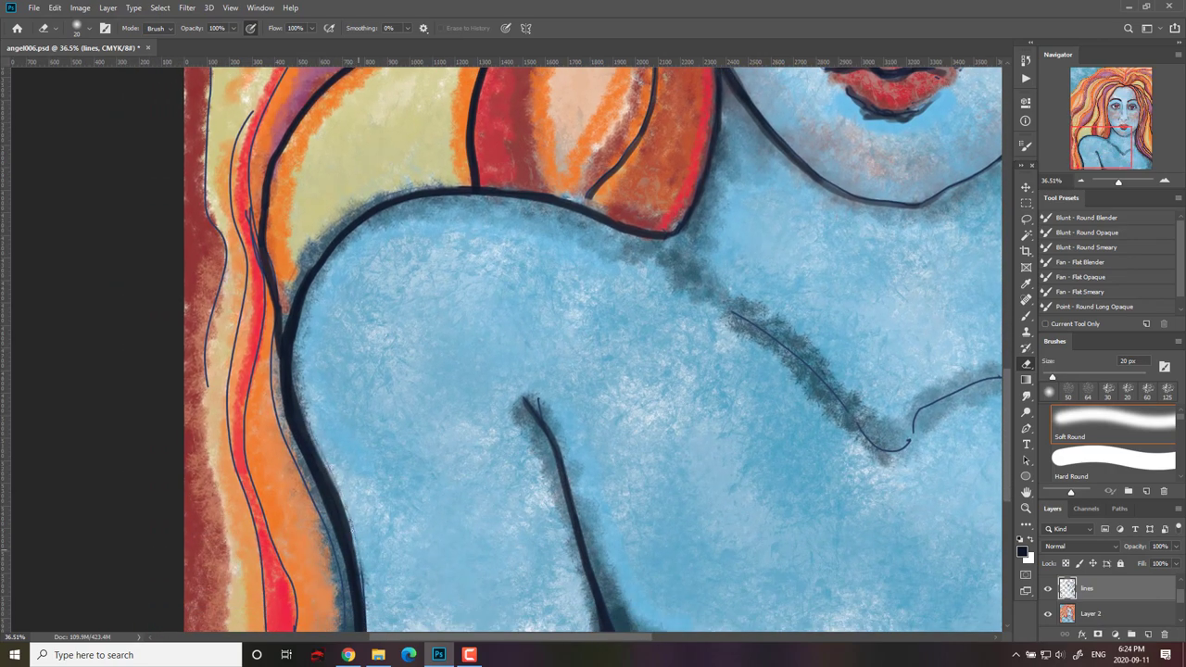
scroll(363, 583, down, 3)
drag(319, 390, 279, 278)
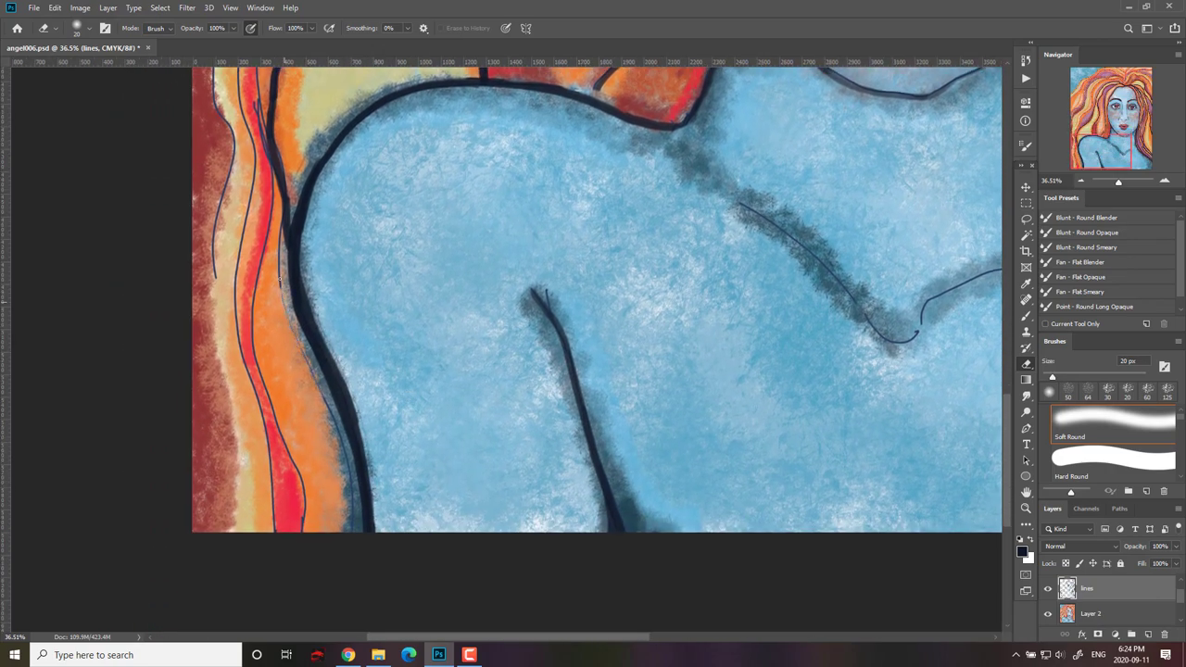
drag(350, 486, 352, 510)
drag(400, 312, 466, 491)
drag(324, 271, 349, 353)
scroll(432, 491, up, 2)
scroll(433, 491, right, 2)
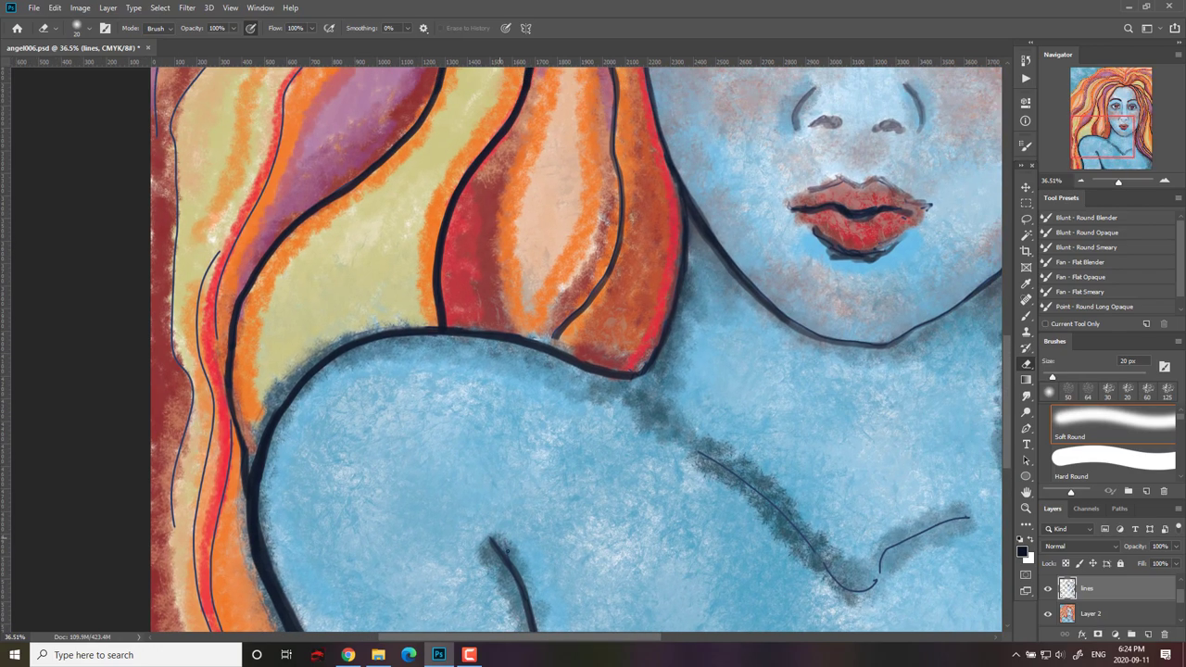
scroll(517, 574, down, 6)
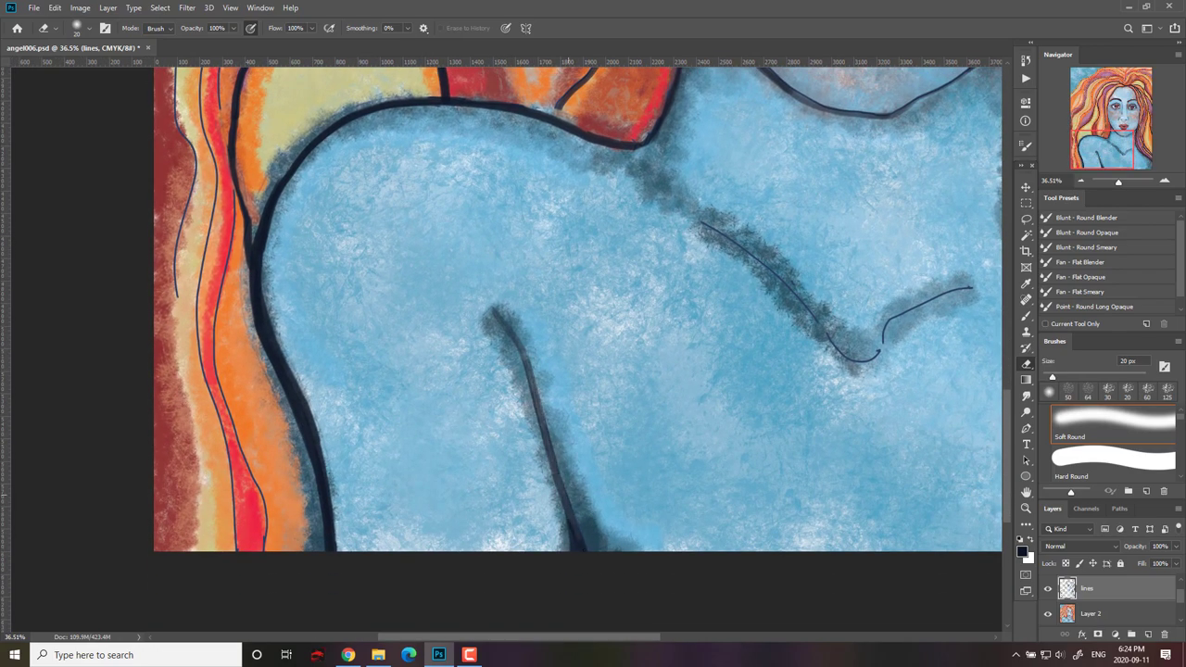
Thin the left jawline and the lower lip outline with the eraser, and save the document.
scroll(685, 400, up, 7)
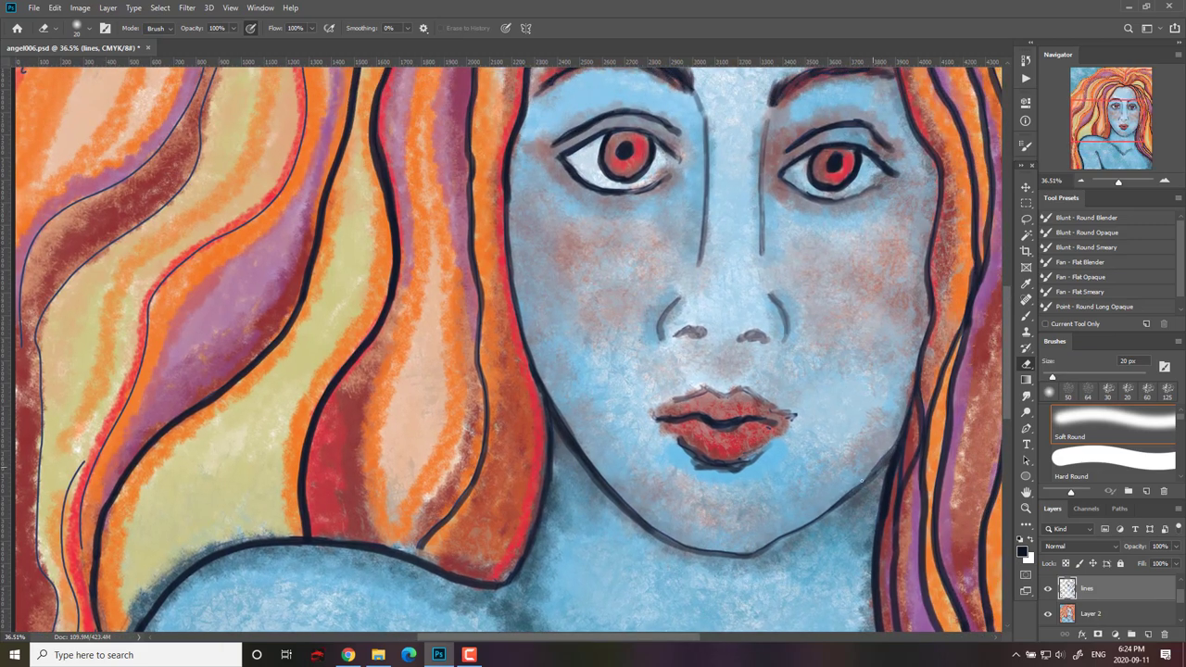
mouse_move(529, 380)
mouse_down()
mouse_move(645, 525)
mouse_move(755, 556)
mouse_up()
drag(712, 473, 744, 470)
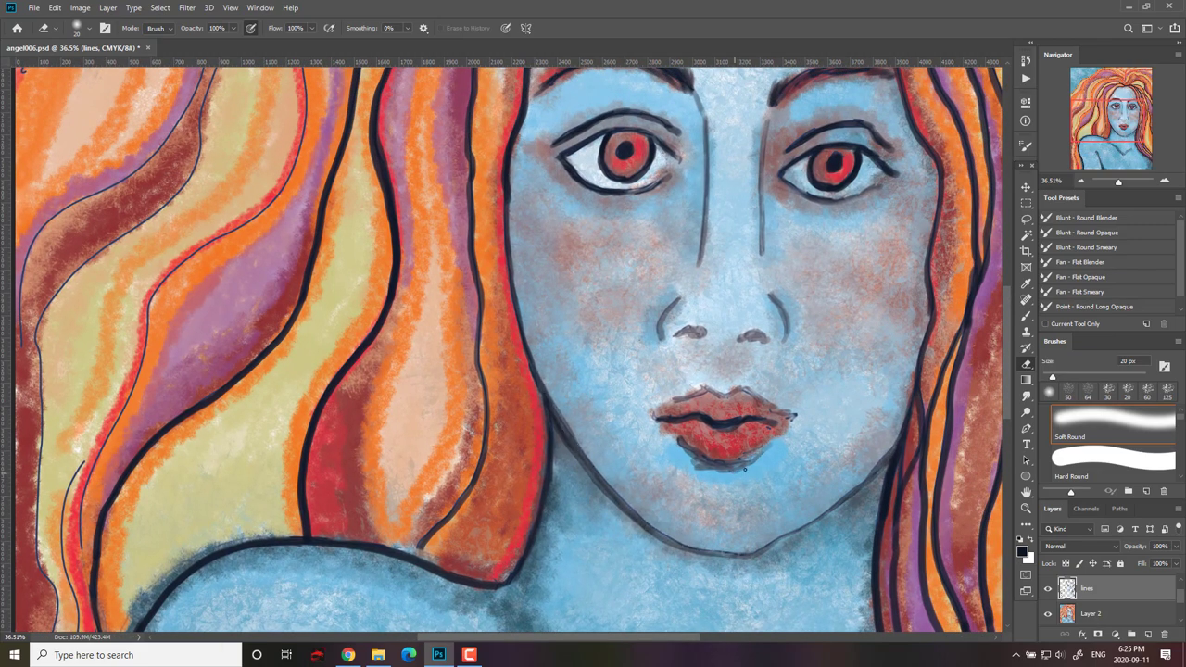
mouse_move(840, 393)
mouse_down()
mouse_move(717, 565)
mouse_move(713, 653)
mouse_up()
key(ctrl+s)
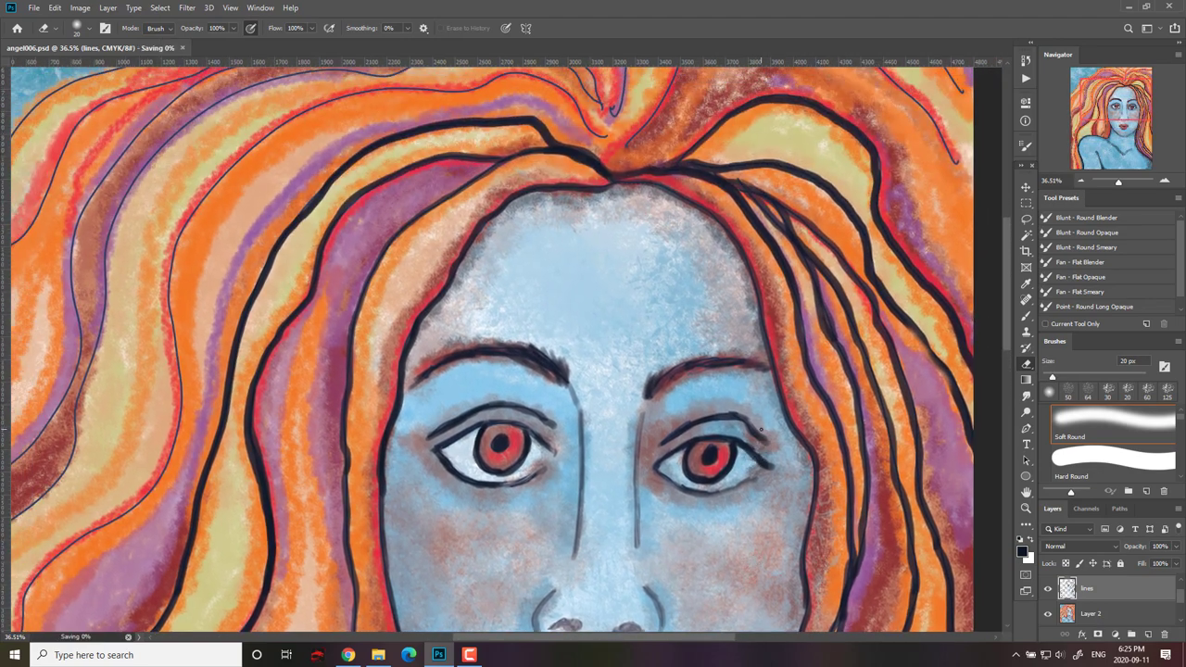
Switch back to the Brush and thicken the strand lines sweeping from the crown to the right canvas edge.
key(b)
scroll(606, 305, up, 3)
scroll(607, 305, right, 1)
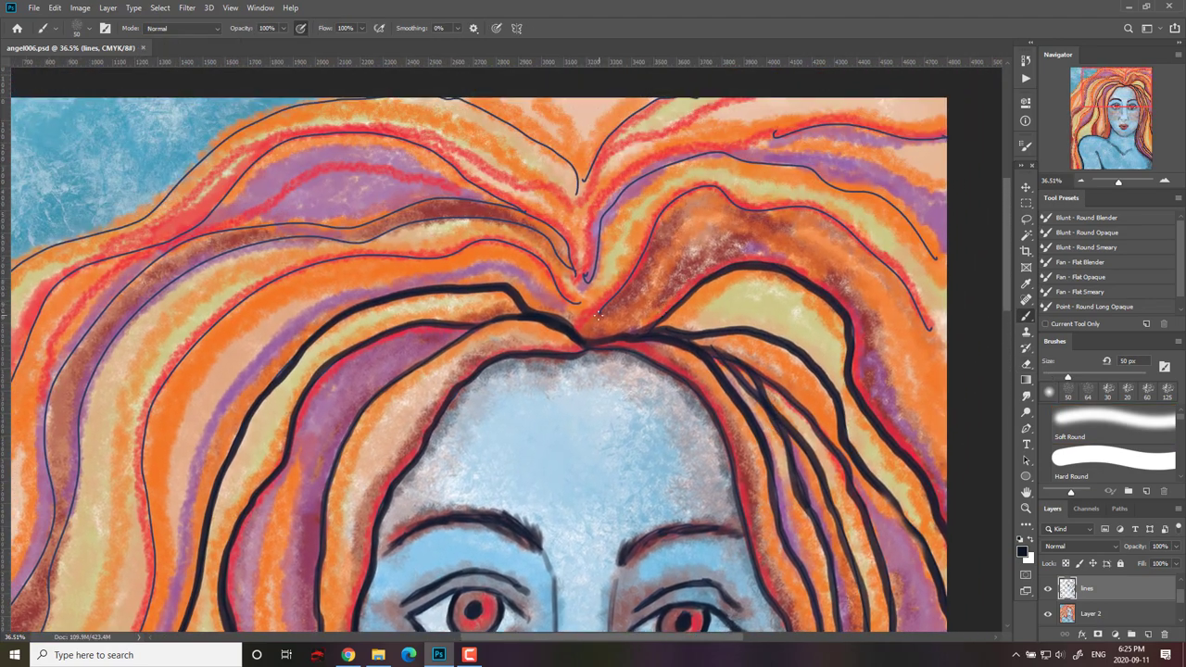
key(bracketright)
key(bracketright)
key(bracketright)
mouse_move(606, 306)
mouse_down()
mouse_move(650, 231)
mouse_move(729, 162)
mouse_move(701, 188)
mouse_move(748, 208)
mouse_move(831, 215)
mouse_move(913, 289)
mouse_move(947, 349)
mouse_up()
mouse_move(586, 322)
mouse_down()
mouse_move(585, 276)
mouse_move(586, 288)
mouse_move(619, 199)
mouse_move(693, 158)
mouse_move(792, 165)
mouse_move(863, 194)
mouse_move(946, 272)
mouse_up()
mouse_move(946, 135)
mouse_down()
mouse_move(872, 126)
mouse_move(778, 135)
mouse_move(652, 176)
mouse_up()
Thicken the long strand line left of the crown and the V-shaped hair lines at the top of the canvas.
mouse_move(582, 306)
mouse_down()
mouse_move(485, 240)
mouse_move(296, 272)
mouse_move(206, 330)
mouse_move(145, 422)
mouse_move(150, 628)
mouse_up()
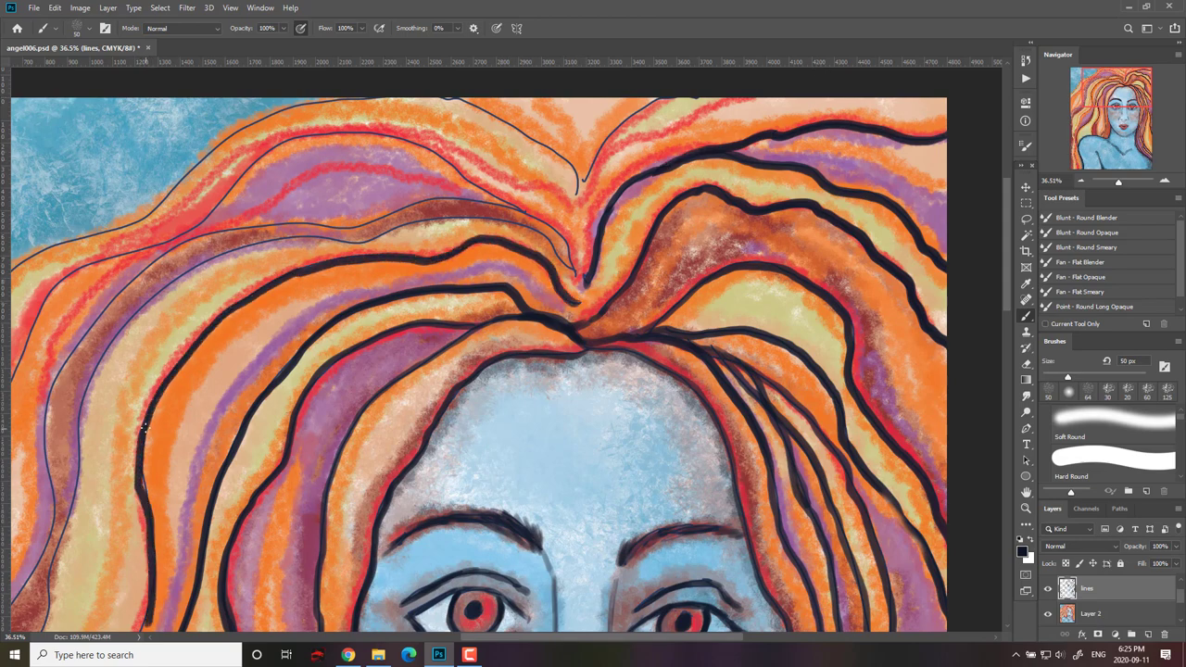
drag(143, 428, 153, 570)
mouse_move(577, 193)
mouse_down()
mouse_move(690, 98)
mouse_move(719, 95)
mouse_move(496, 119)
mouse_move(419, 97)
mouse_up()
drag(567, 162, 443, 97)
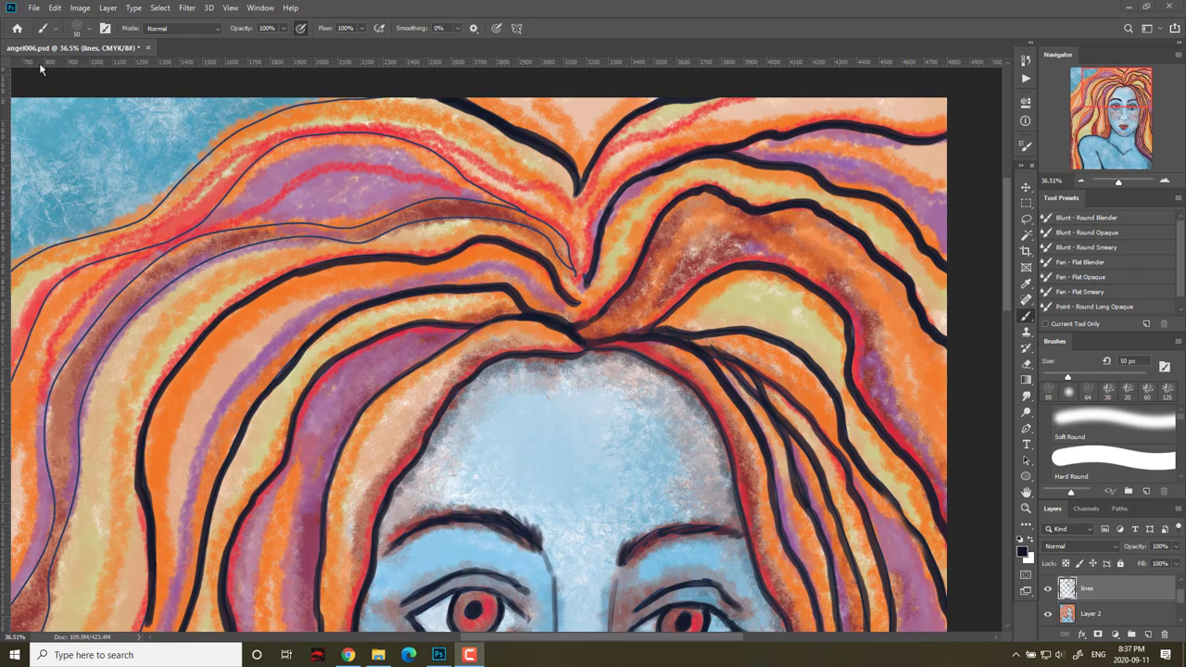
Thicken both edges of the brown strand and the line above the purple strand on the upper left hair.
drag(598, 365, 701, 374)
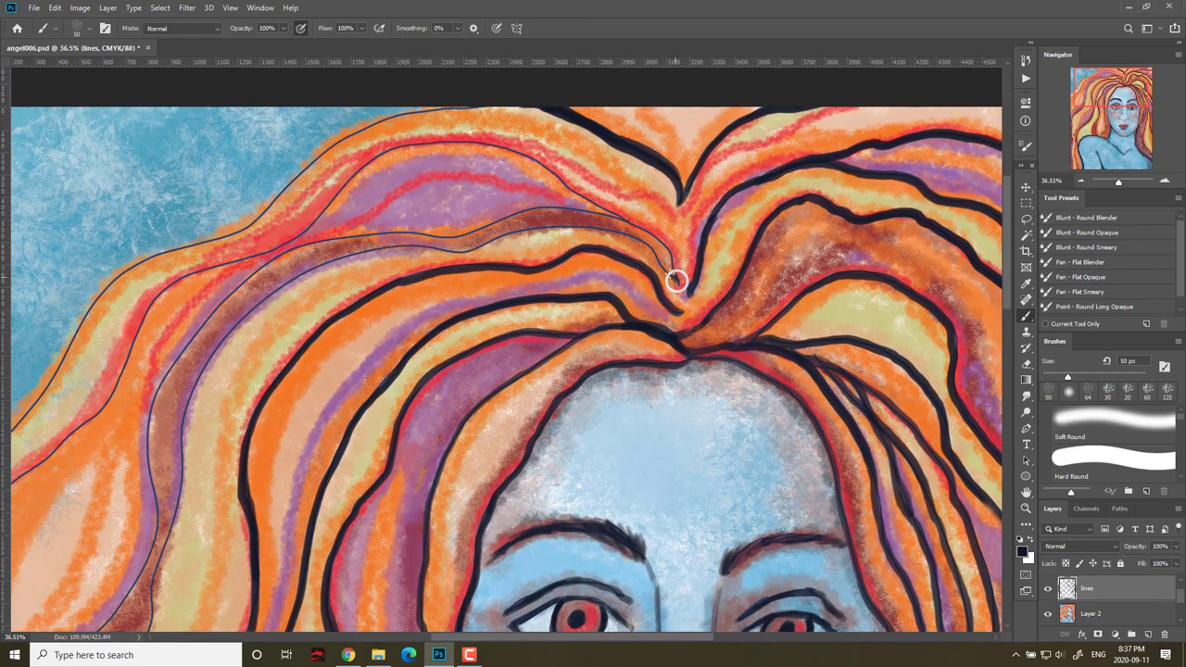
mouse_move(547, 223)
mouse_down()
mouse_move(311, 269)
mouse_move(235, 327)
mouse_move(187, 401)
mouse_move(148, 607)
mouse_up()
mouse_move(676, 281)
mouse_down()
mouse_move(665, 258)
mouse_move(561, 211)
mouse_move(393, 236)
mouse_move(228, 295)
mouse_move(148, 464)
mouse_move(122, 611)
mouse_up()
mouse_move(623, 215)
mouse_down()
mouse_move(482, 139)
mouse_move(167, 291)
mouse_move(74, 431)
mouse_move(21, 480)
mouse_up()
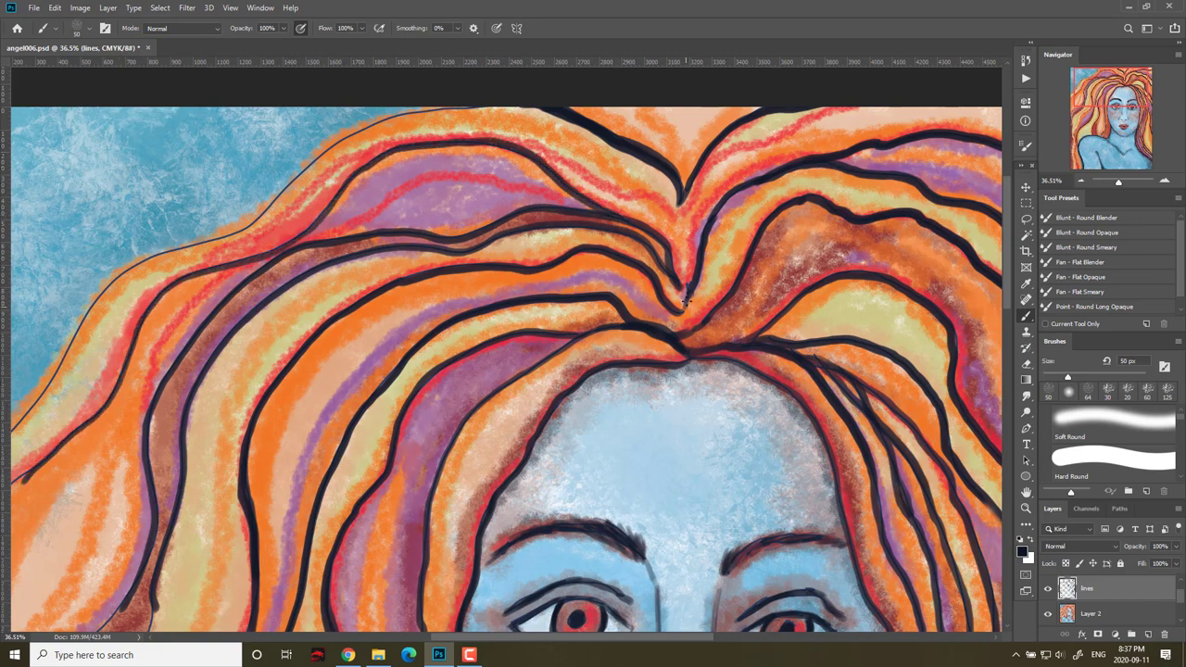
Thicken the outer hair outline at the upper left and the strand lines sweeping down from the crown beside it.
mouse_move(681, 283)
mouse_down()
mouse_move(719, 344)
mouse_move(773, 303)
mouse_move(815, 309)
mouse_up()
mouse_move(607, 132)
mouse_down()
mouse_move(537, 135)
mouse_move(446, 186)
mouse_move(378, 250)
mouse_move(288, 283)
mouse_move(220, 343)
mouse_move(186, 408)
mouse_move(106, 500)
mouse_up()
mouse_move(569, 313)
mouse_down()
mouse_move(528, 316)
mouse_move(414, 412)
mouse_move(381, 521)
mouse_up()
drag(623, 289, 514, 322)
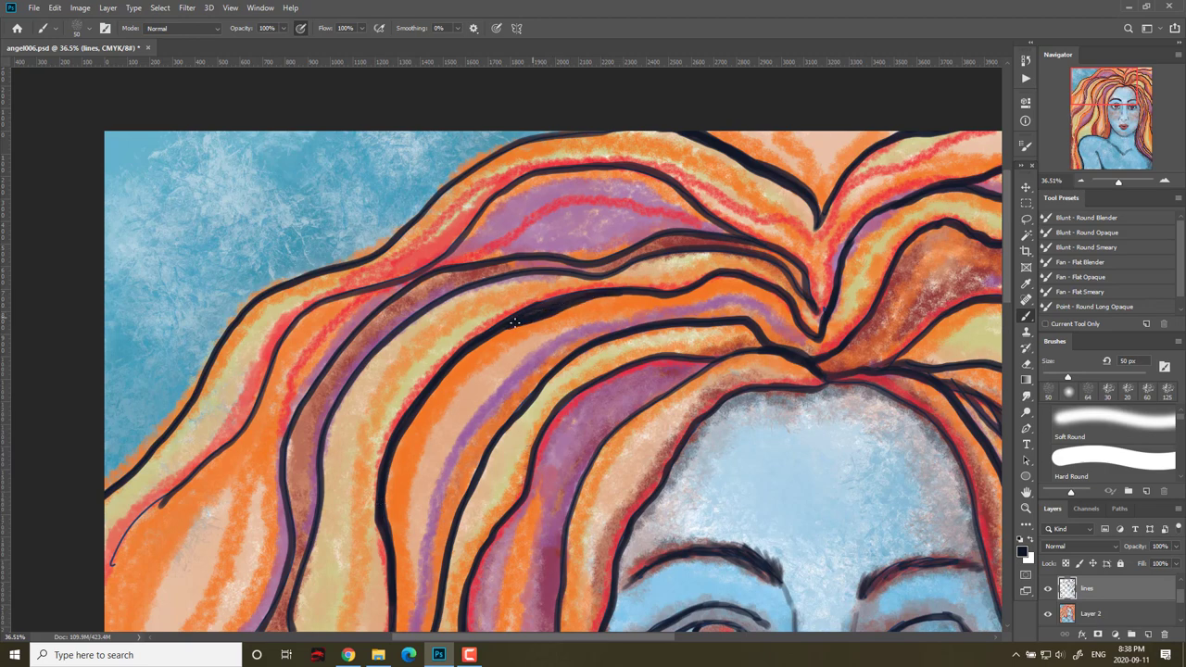
drag(684, 290, 545, 303)
drag(588, 399, 745, 270)
Thicken the strand lines running to the left canvas edge, including the upper edge of the dark brown strand.
drag(359, 335, 261, 450)
mouse_move(321, 376)
mouse_down()
mouse_move(280, 420)
mouse_move(261, 467)
mouse_up()
drag(308, 383, 395, 306)
mouse_move(298, 403)
mouse_down()
mouse_move(418, 274)
mouse_move(439, 207)
mouse_up()
mouse_move(436, 330)
mouse_down()
mouse_move(525, 207)
mouse_move(512, 368)
mouse_move(398, 459)
mouse_move(352, 591)
mouse_move(354, 524)
mouse_move(442, 429)
mouse_up()
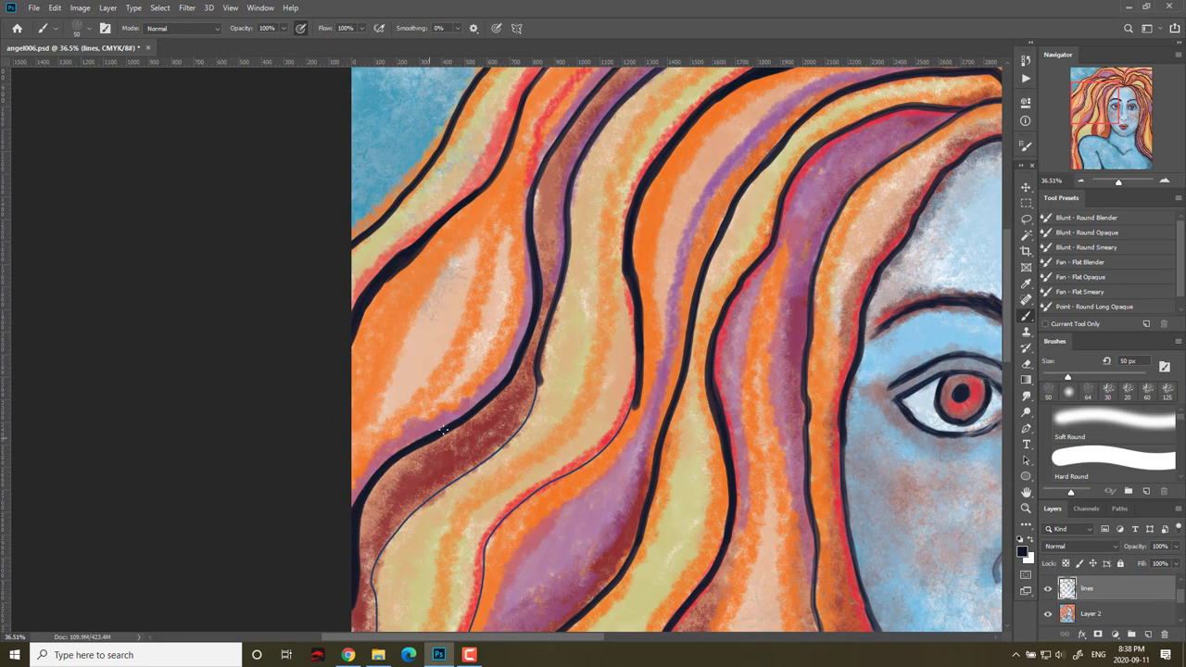
Thicken the lower edge of the dark brown strand and the line between the yellow and purple strands.
drag(596, 320, 630, 227)
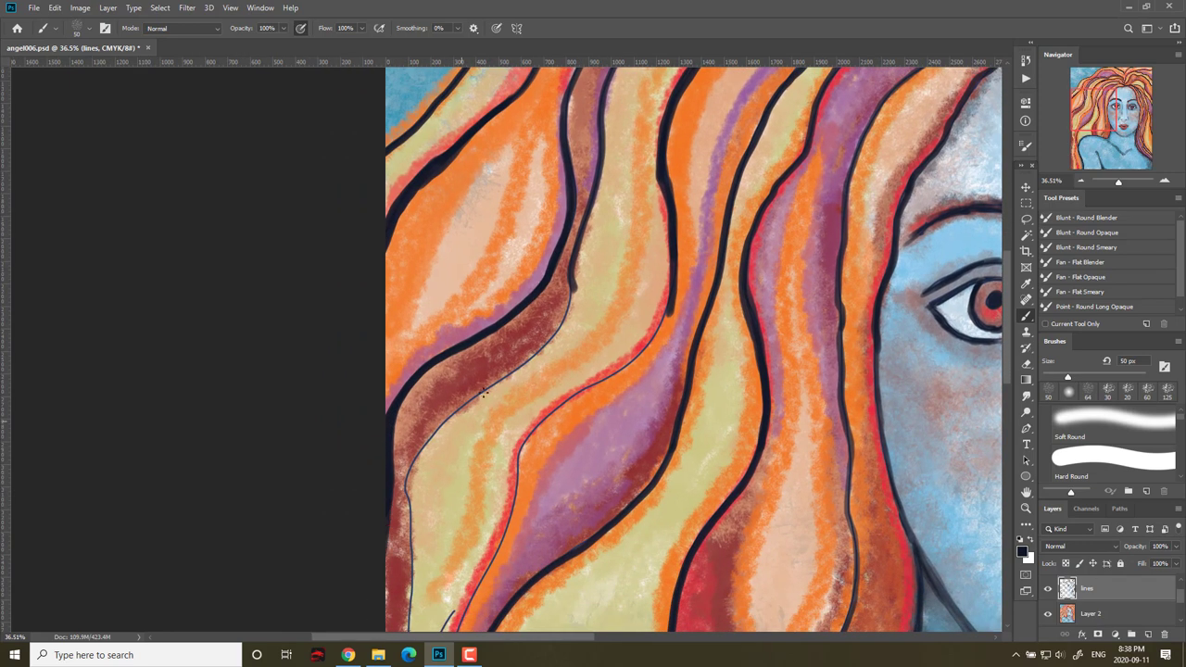
mouse_move(574, 280)
mouse_down()
mouse_move(563, 321)
mouse_move(452, 419)
mouse_up()
mouse_move(576, 259)
mouse_down()
mouse_move(561, 339)
mouse_move(464, 409)
mouse_move(408, 489)
mouse_move(413, 585)
mouse_up()
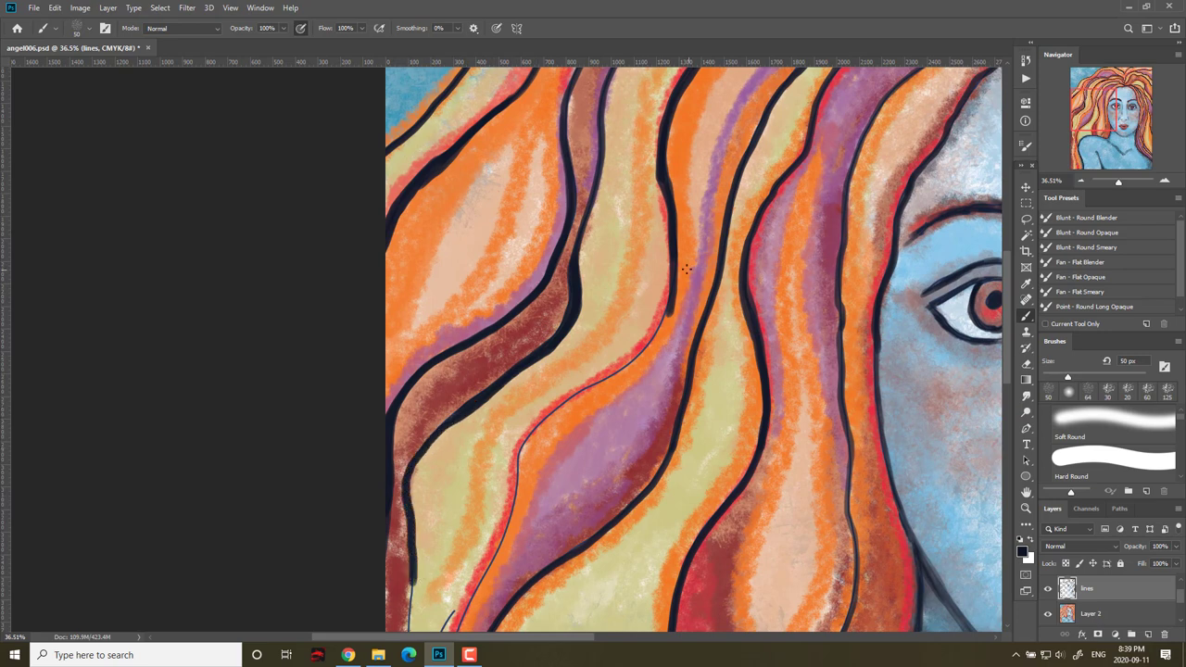
mouse_move(675, 289)
mouse_down()
mouse_move(644, 350)
mouse_move(514, 473)
mouse_move(463, 616)
mouse_up()
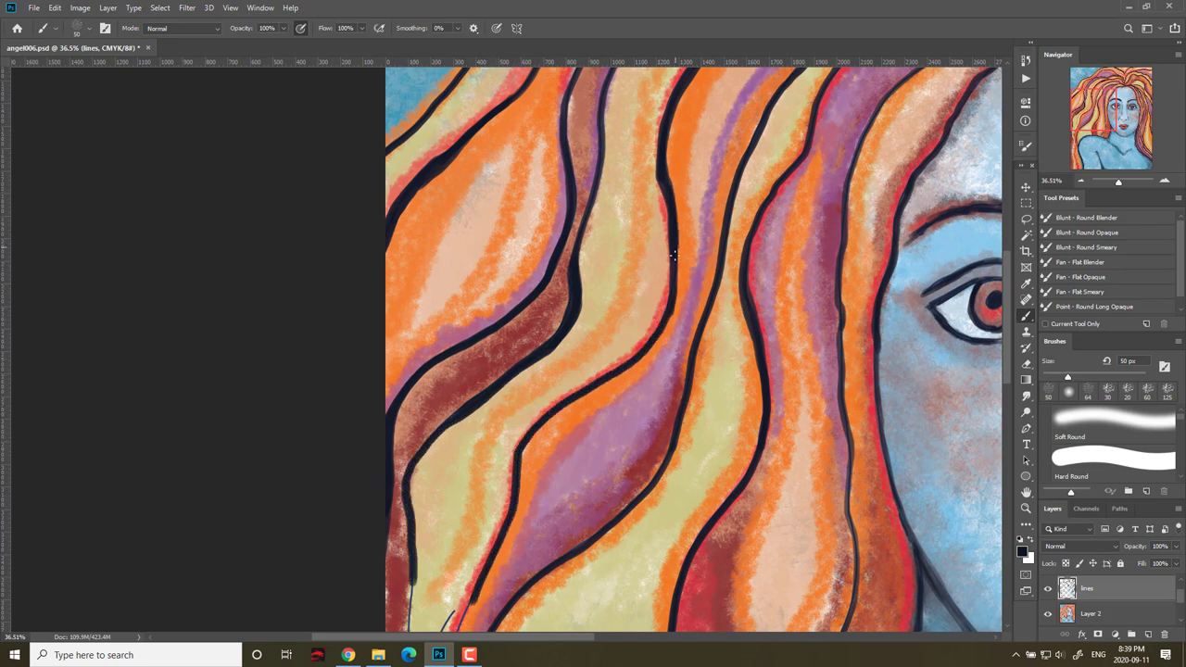
mouse_move(673, 256)
mouse_down()
mouse_move(669, 320)
mouse_move(590, 387)
mouse_move(638, 480)
mouse_move(597, 385)
mouse_move(524, 450)
mouse_up()
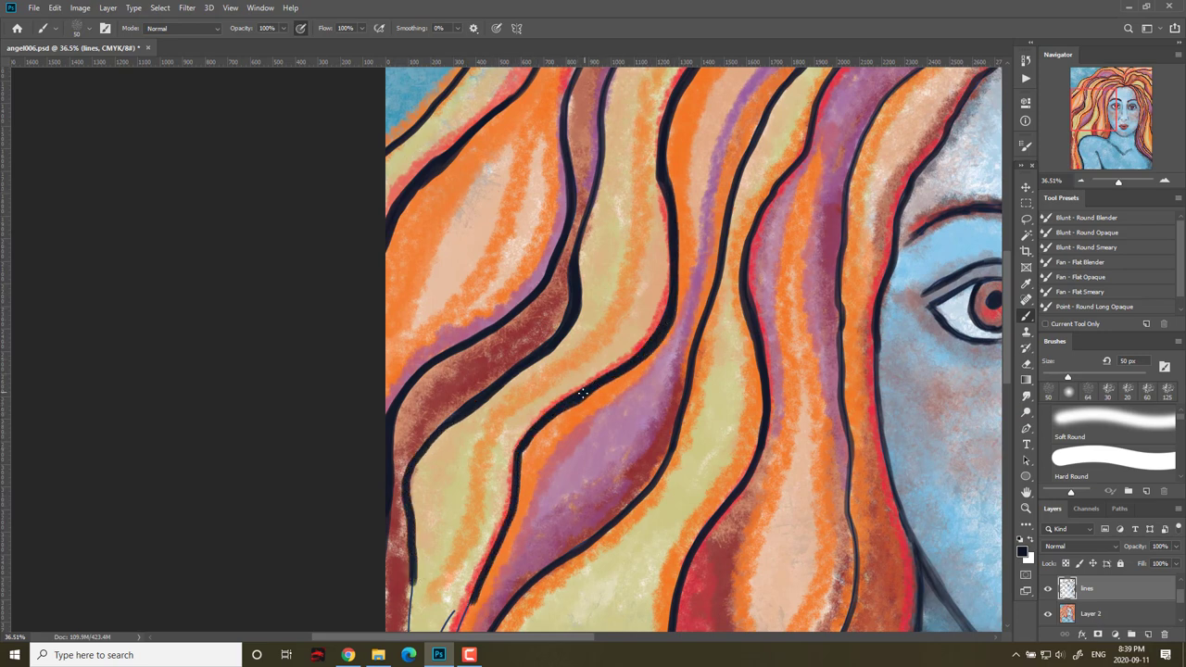
Extend the heavy strand lines from the purple strand and brown edge down toward the shoulder.
drag(695, 467, 846, 135)
mouse_move(622, 268)
mouse_down()
mouse_move(602, 361)
mouse_move(613, 417)
mouse_up()
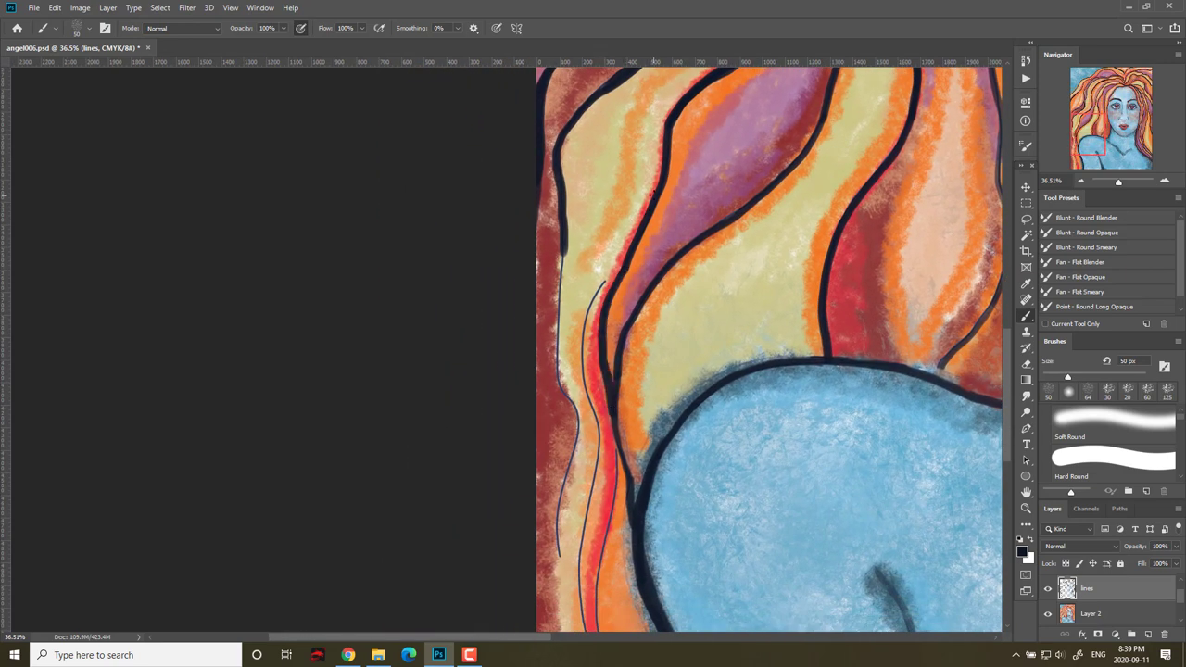
mouse_move(638, 222)
mouse_down()
mouse_move(610, 293)
mouse_move(606, 372)
mouse_move(633, 498)
mouse_up()
drag(562, 247, 558, 552)
Thicken the thin wavy strand lines beside the shoulder and arm down toward the bottom of the canvas.
drag(694, 457, 767, 318)
mouse_move(693, 111)
mouse_down()
mouse_move(637, 209)
mouse_move(649, 335)
mouse_move(634, 509)
mouse_move(663, 602)
mouse_up()
drag(662, 278, 683, 608)
drag(752, 427, 765, 265)
drag(685, 387, 713, 529)
drag(646, 342, 689, 531)
drag(625, 269, 642, 537)
Thicken the ends of the red and orange strand lines where they meet the shoulder outline.
drag(701, 250, 624, 518)
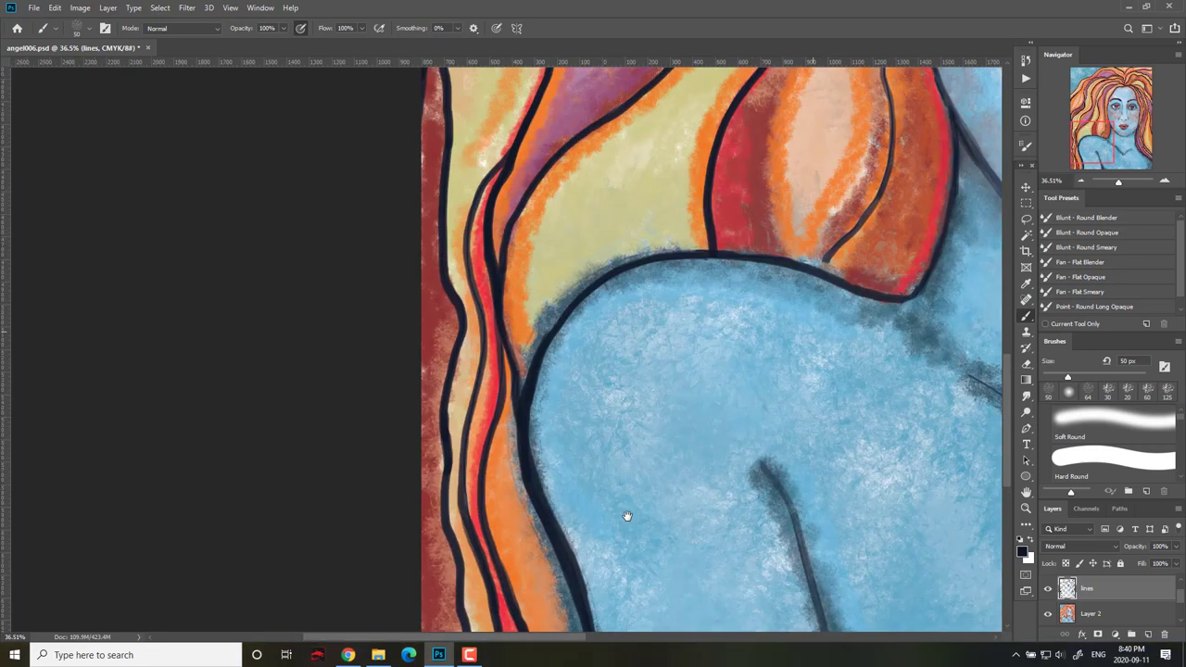
mouse_move(672, 448)
mouse_down()
mouse_move(737, 308)
mouse_move(730, 234)
mouse_up()
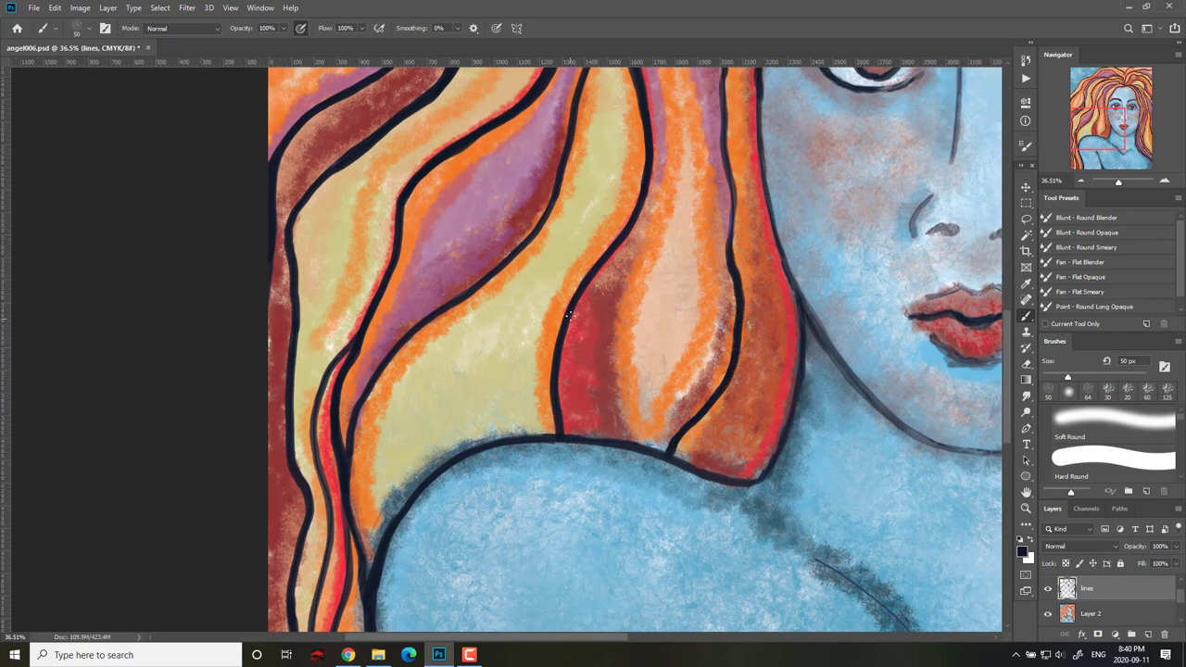
drag(562, 318, 559, 437)
drag(674, 460, 683, 432)
drag(827, 468, 564, 607)
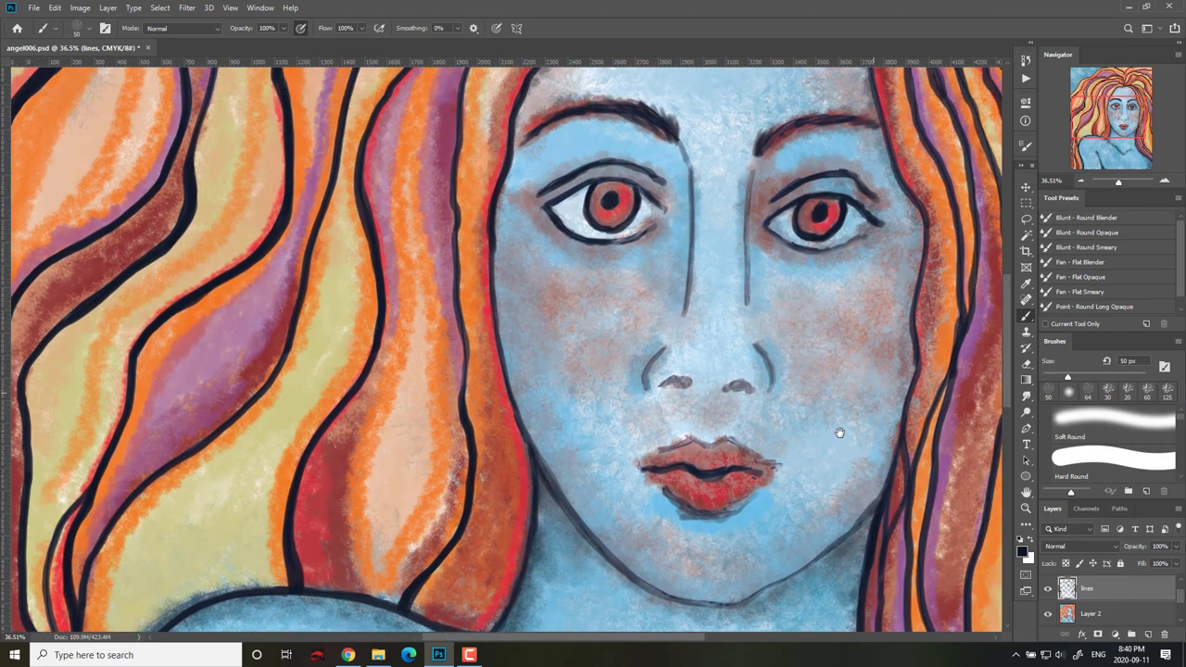
Fill the corner where the hair tip meets the shoulder, and darken the left jawline and the line between the lips.
drag(839, 431, 736, 537)
drag(912, 374, 842, 503)
key(ctrl+0)
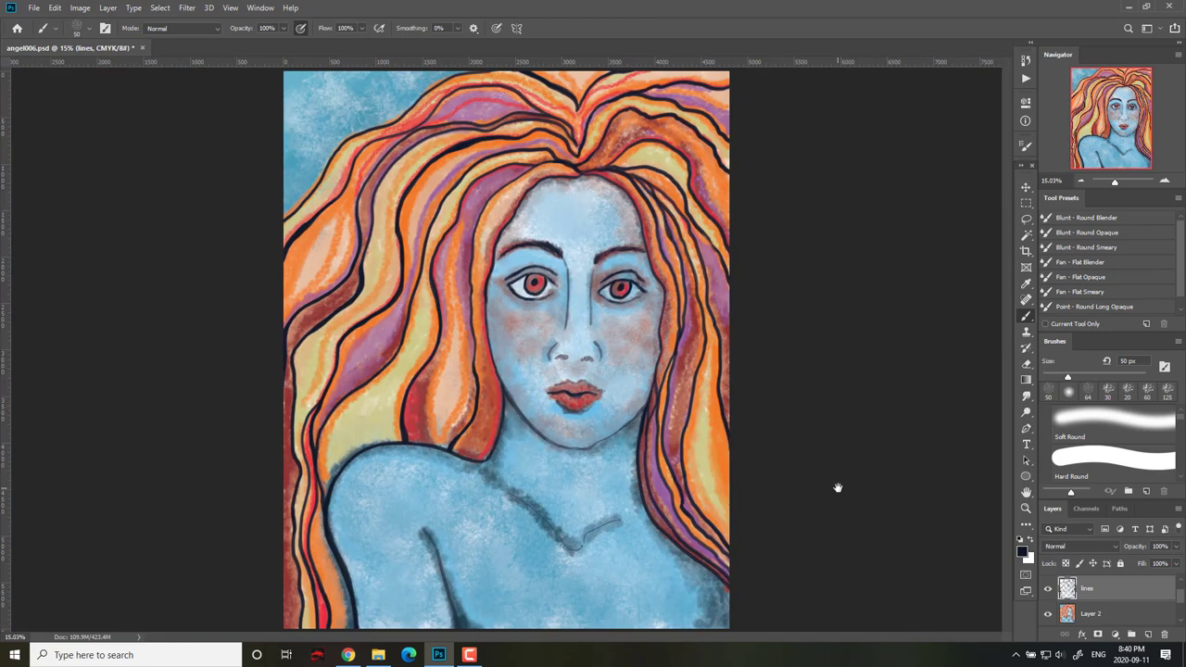
scroll(587, 463, up, 3)
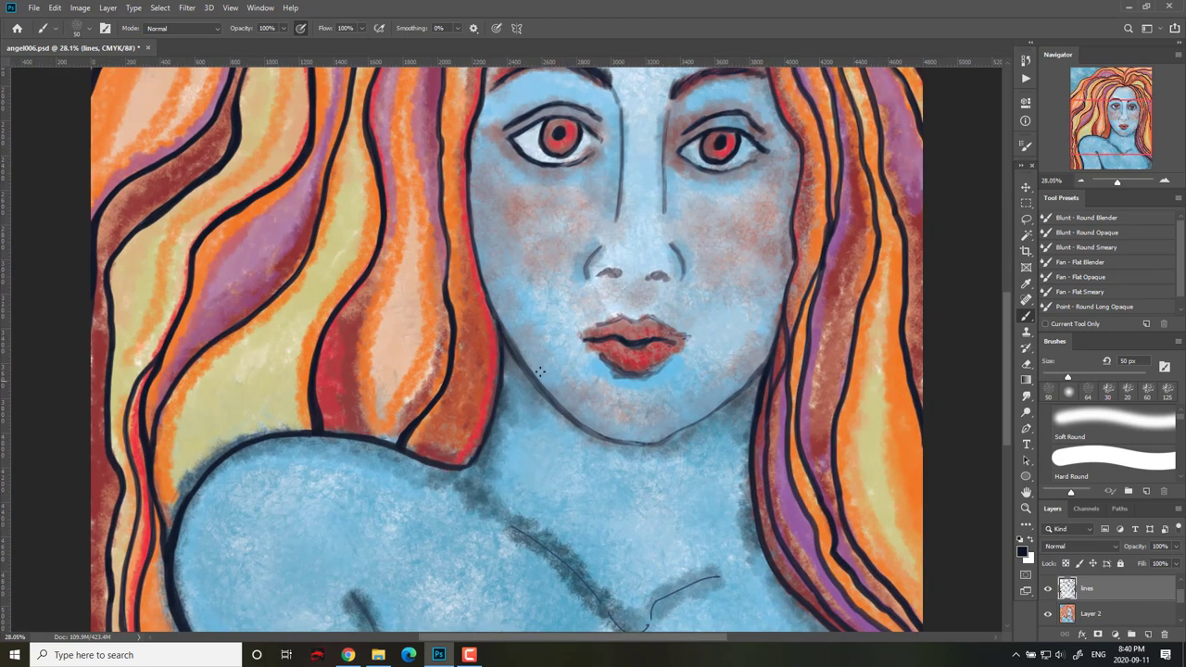
mouse_move(502, 344)
mouse_down()
mouse_move(488, 443)
mouse_move(414, 454)
mouse_up()
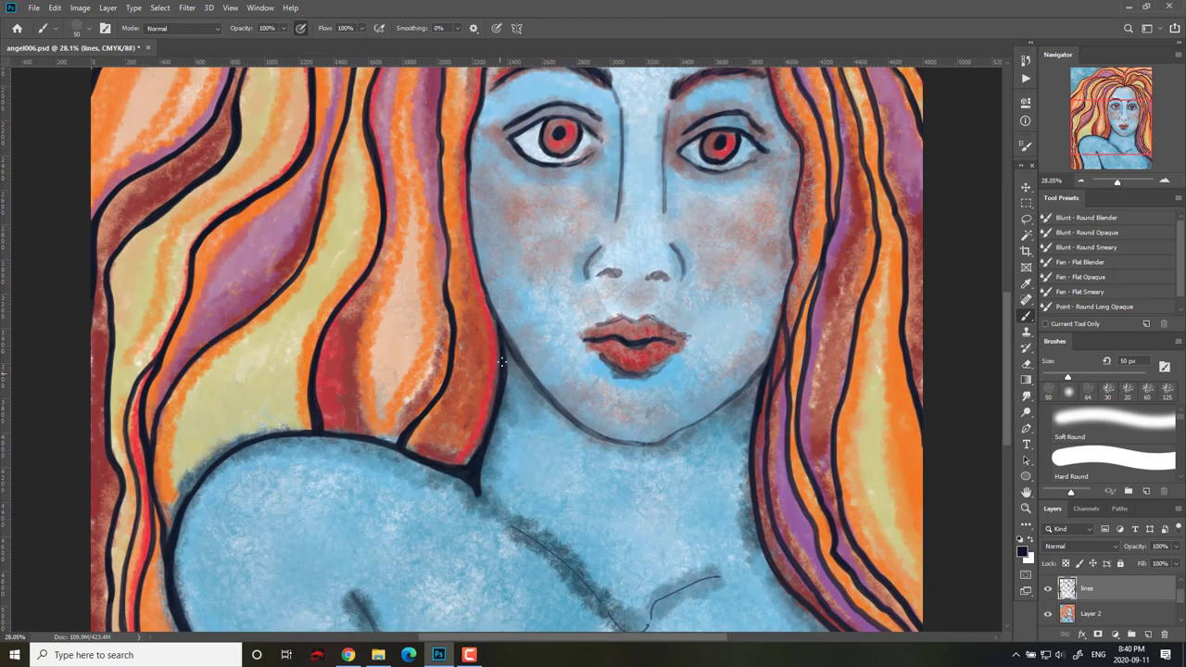
mouse_move(480, 278)
mouse_down()
mouse_move(482, 447)
mouse_move(274, 432)
mouse_move(515, 367)
mouse_move(584, 432)
mouse_up()
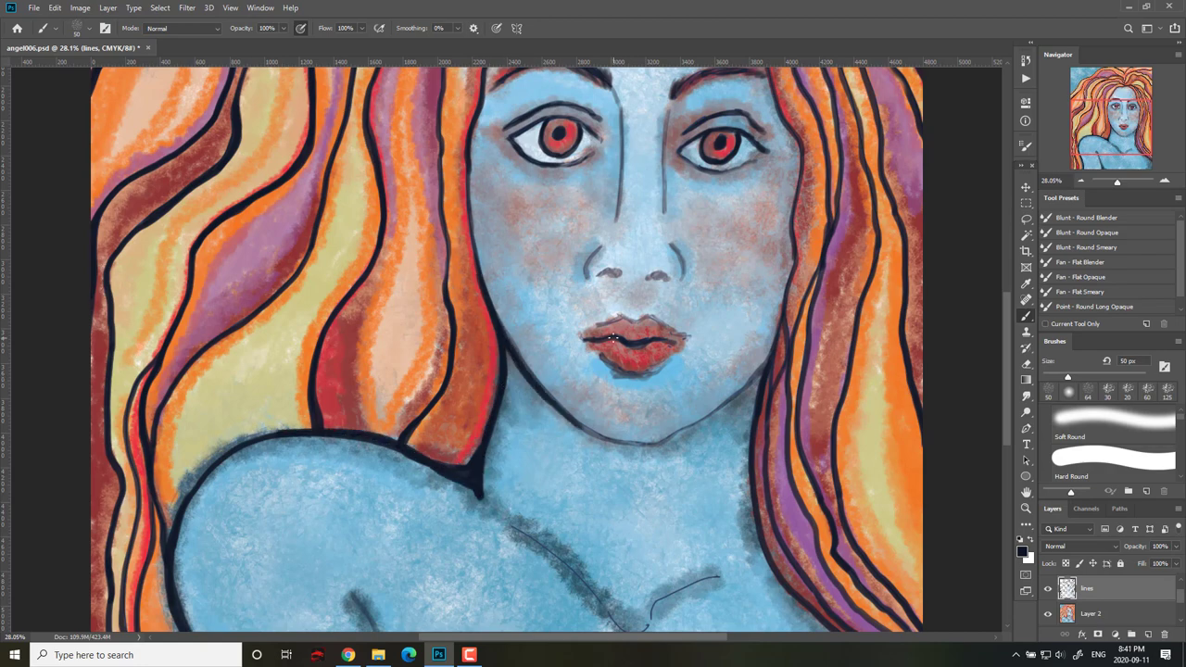
drag(613, 338, 658, 340)
Thicken the shoulder and collarbone lines and the jawline on the right side of the face.
drag(590, 480, 697, 278)
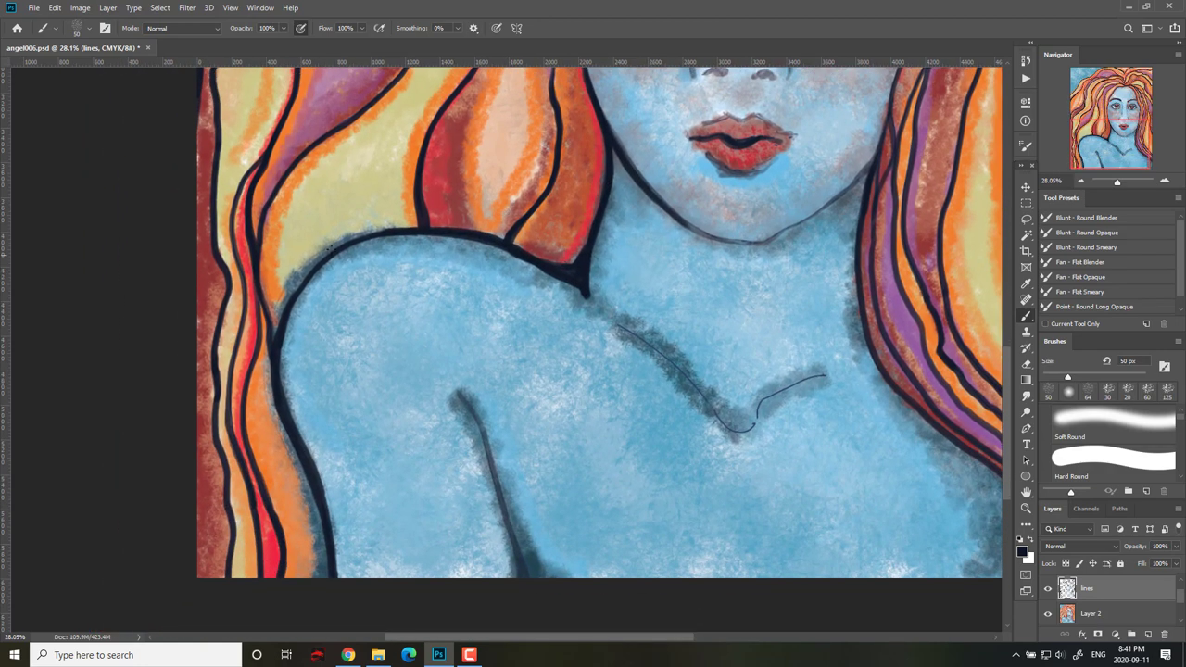
drag(832, 502, 684, 552)
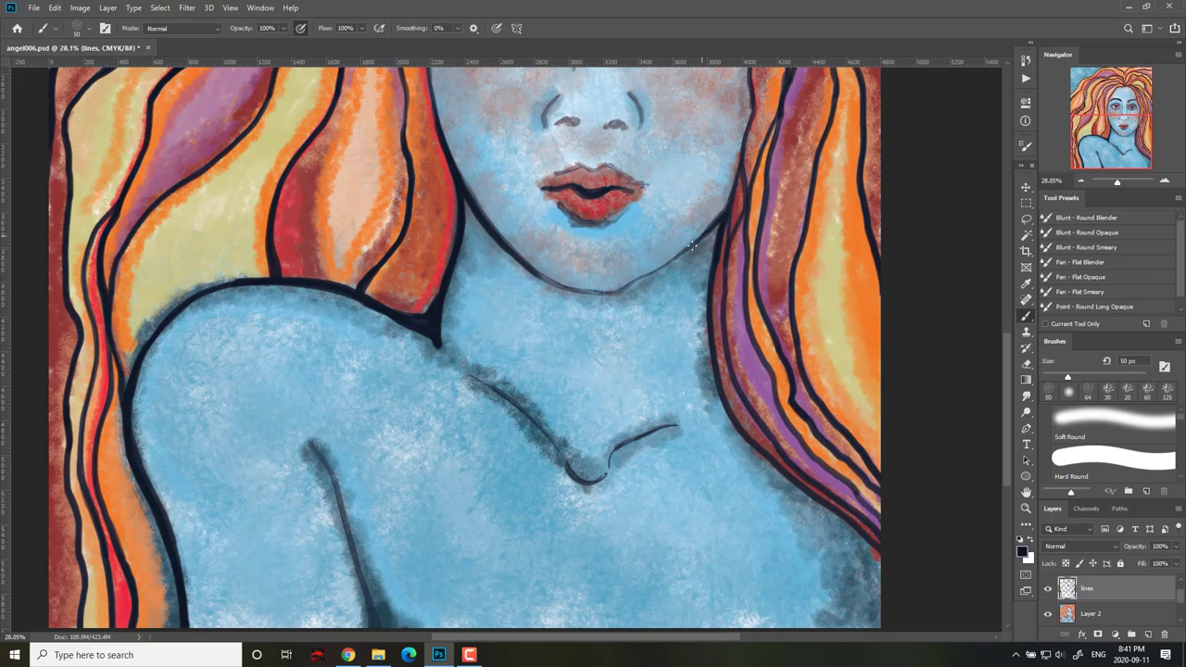
mouse_move(650, 270)
mouse_down()
mouse_move(730, 209)
mouse_move(722, 264)
mouse_move(746, 437)
mouse_move(879, 552)
mouse_up()
drag(845, 294, 878, 523)
mouse_move(845, 264)
mouse_down()
mouse_move(886, 429)
mouse_move(913, 429)
mouse_move(954, 369)
mouse_move(969, 302)
mouse_up()
Save the document and tint both irises on Layer 2 with a pinkish purple sampled from the hair.
click(1116, 614)
key(ctrl+s)
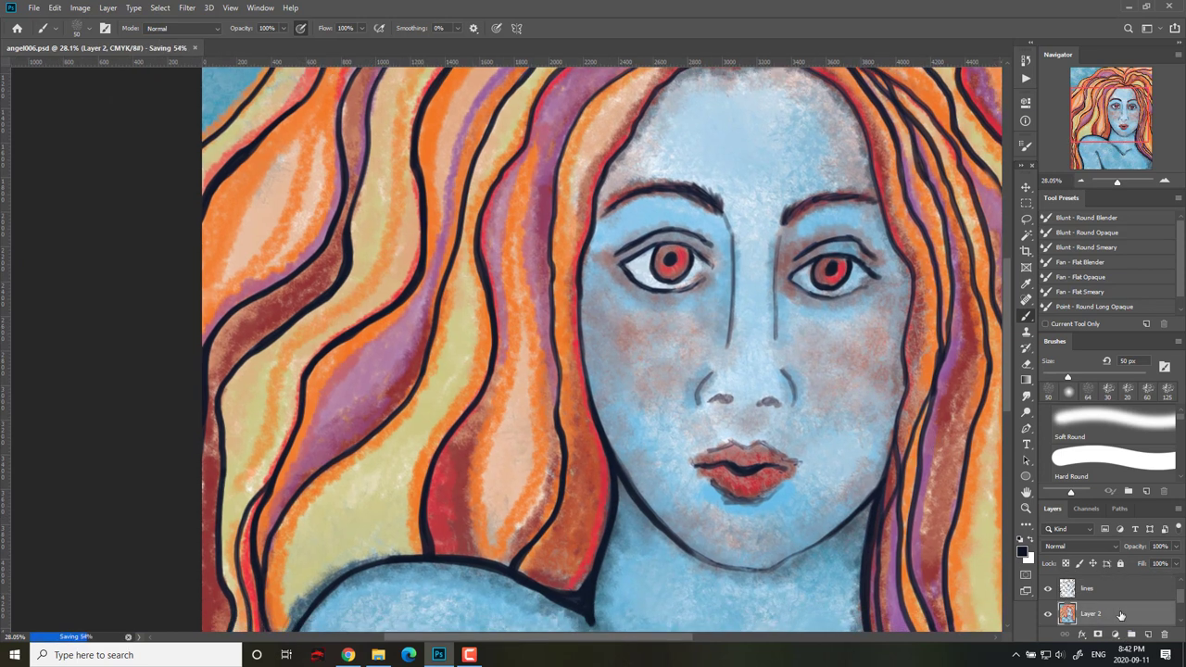
alt+click(339, 230)
drag(820, 271, 819, 268)
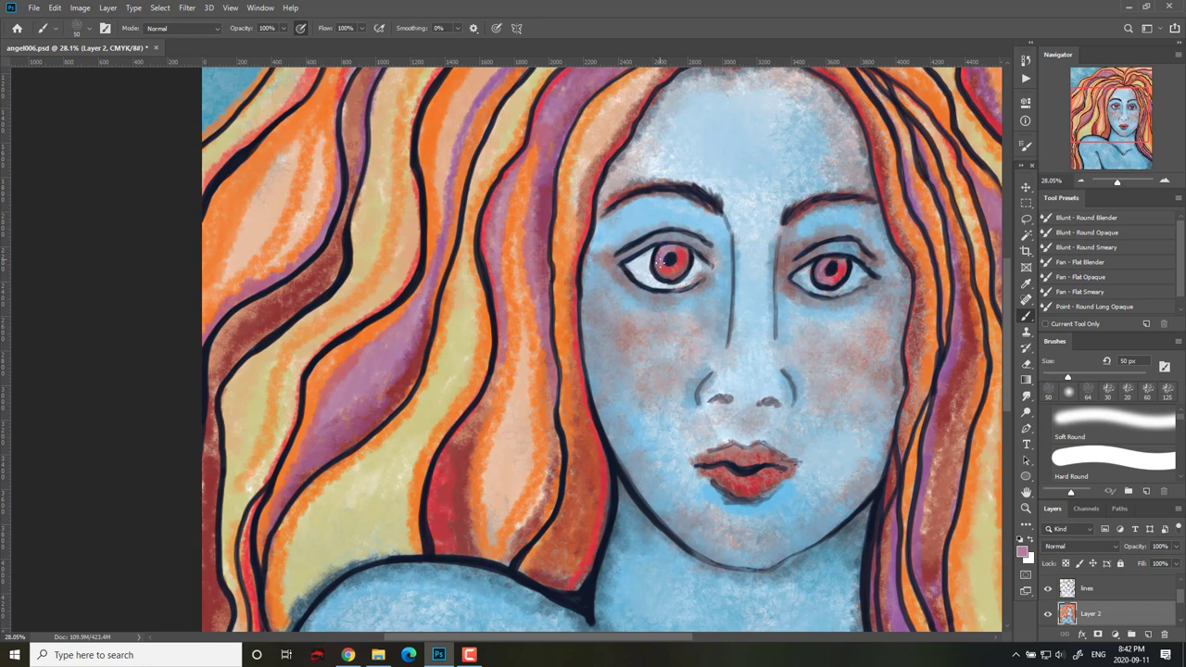
Sample the light blue of the nose, swap to white, and dab white highlights into both irises.
right_click(764, 384)
key(Escape)
key(i)
click(750, 364)
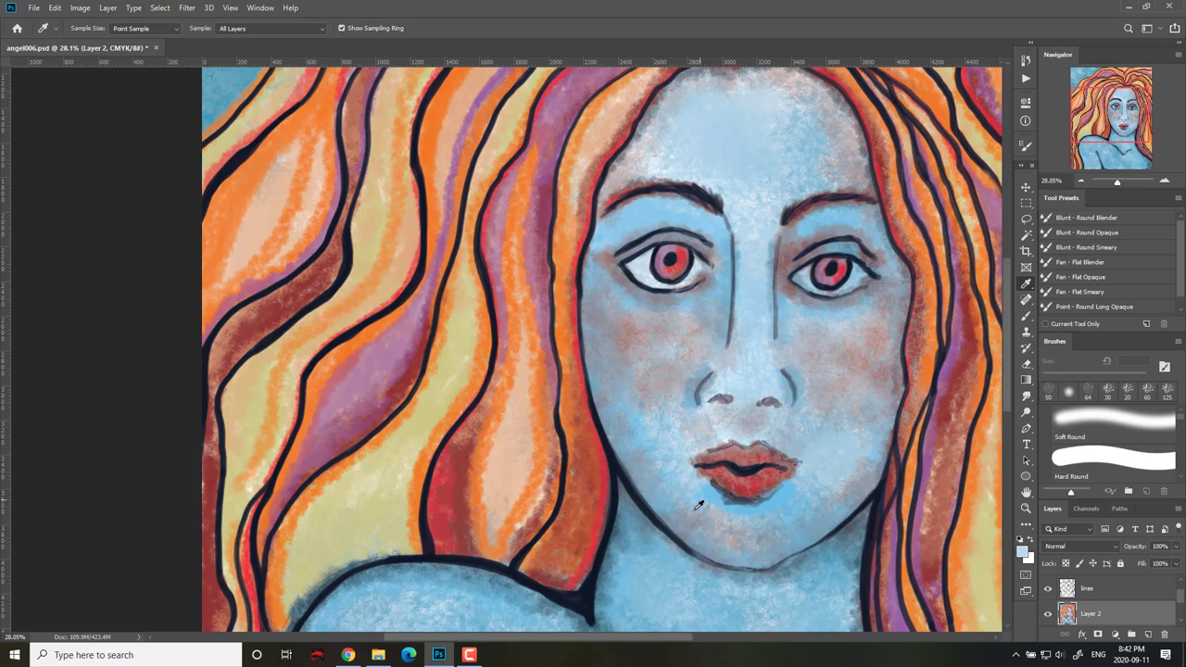
key(b)
click(1031, 543)
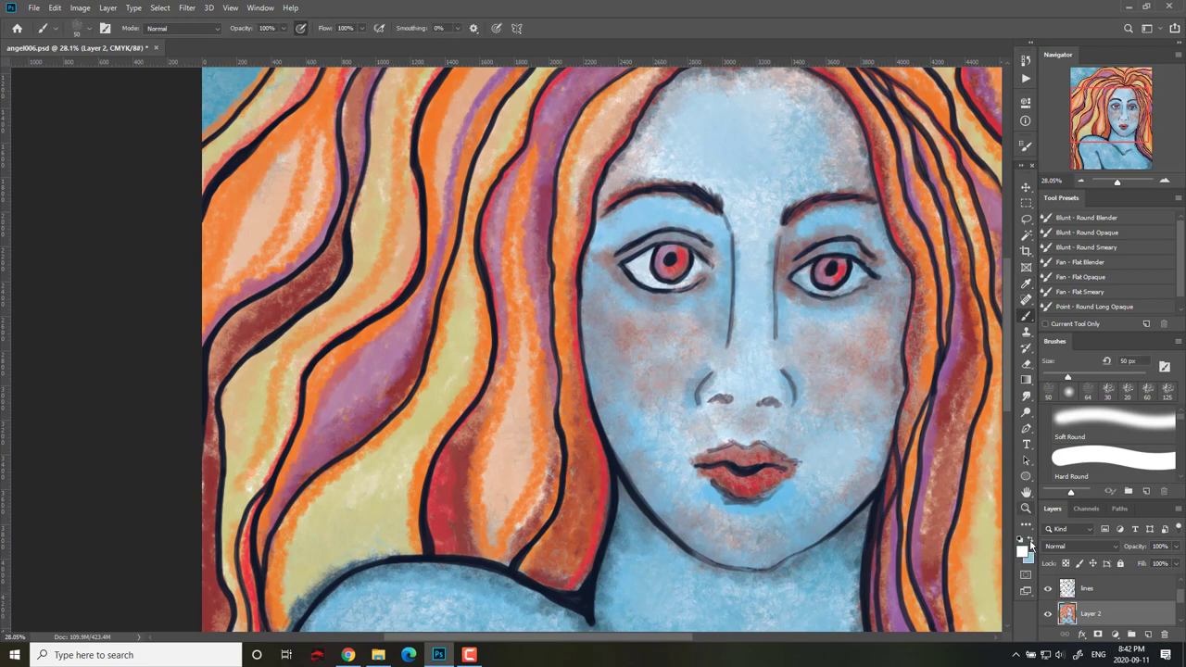
click(823, 265)
click(666, 260)
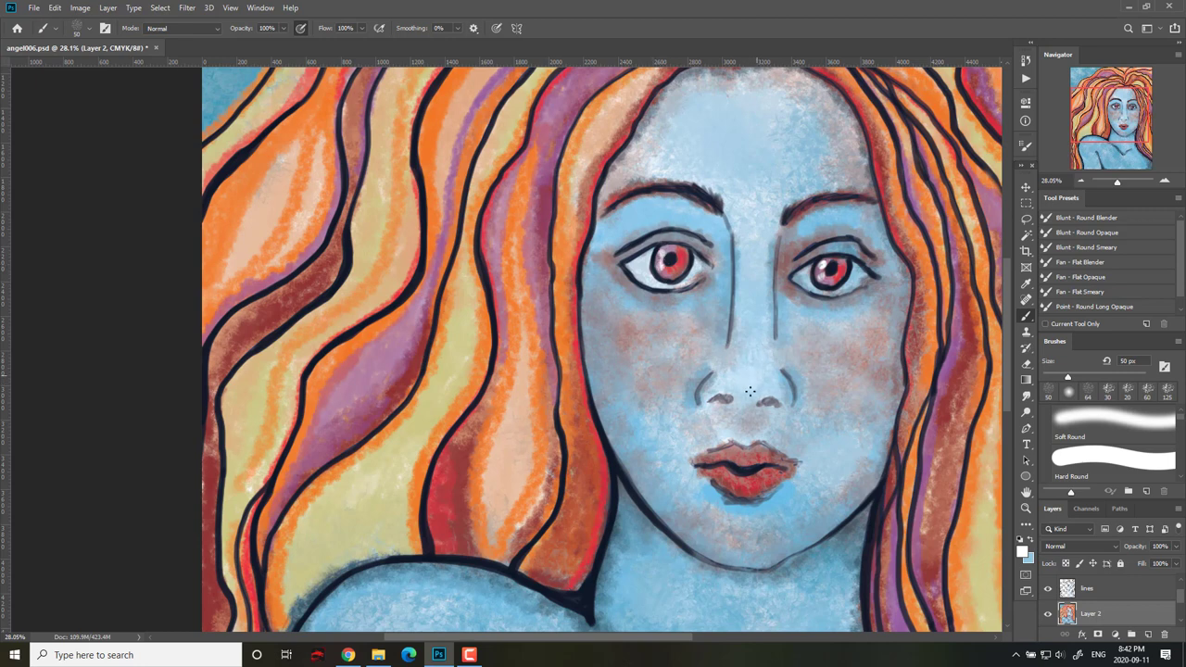
Enlarge the brush to 175 px and paint white highlights along the nose bridge and on both upper eyelids.
key(bracketright)
key(bracketright)
key(bracketright)
key(bracketright)
key(bracketright)
key(bracketright)
key(bracketright)
drag(754, 225, 748, 385)
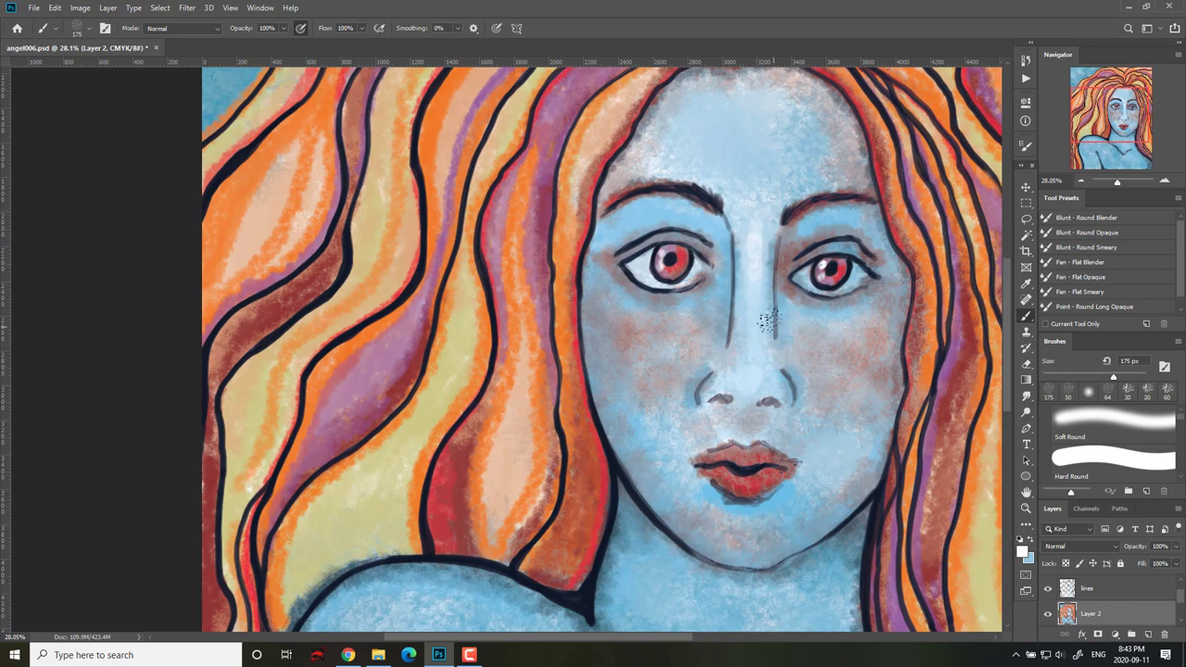
mouse_move(619, 231)
mouse_down()
mouse_move(605, 236)
mouse_move(634, 220)
mouse_up()
drag(833, 222, 847, 218)
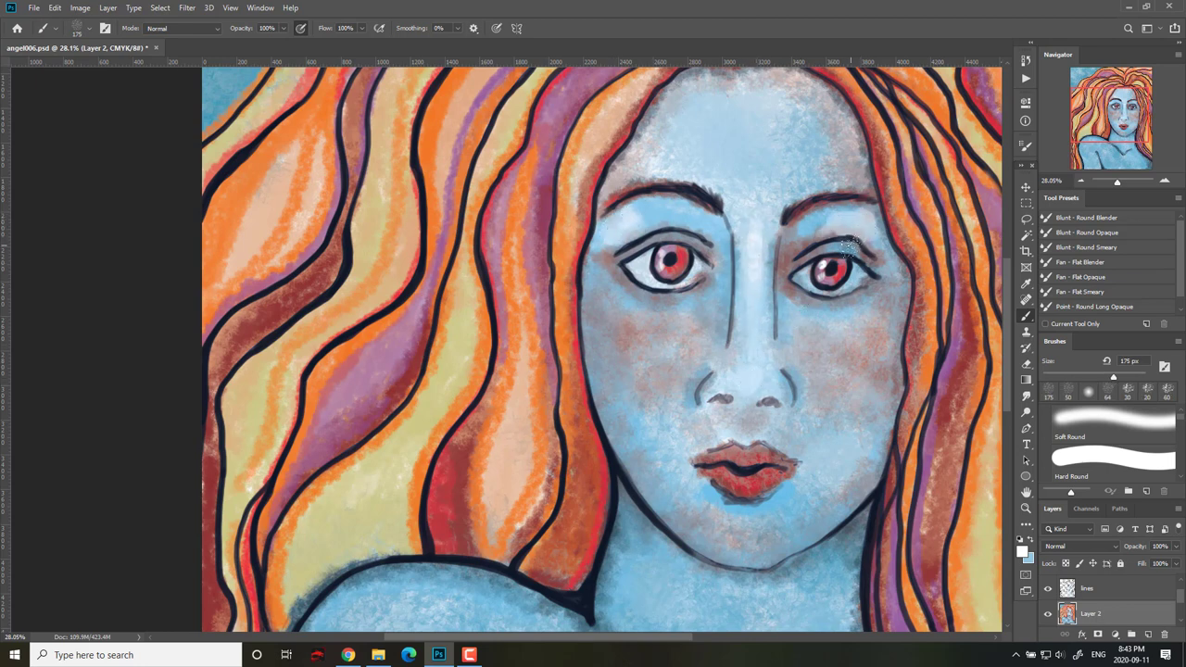
Reduce the brush to 90 px and brighten the left eyelid and the white of the left eye.
key(bracketleft)
key(bracketleft)
key(bracketleft)
key(bracketleft)
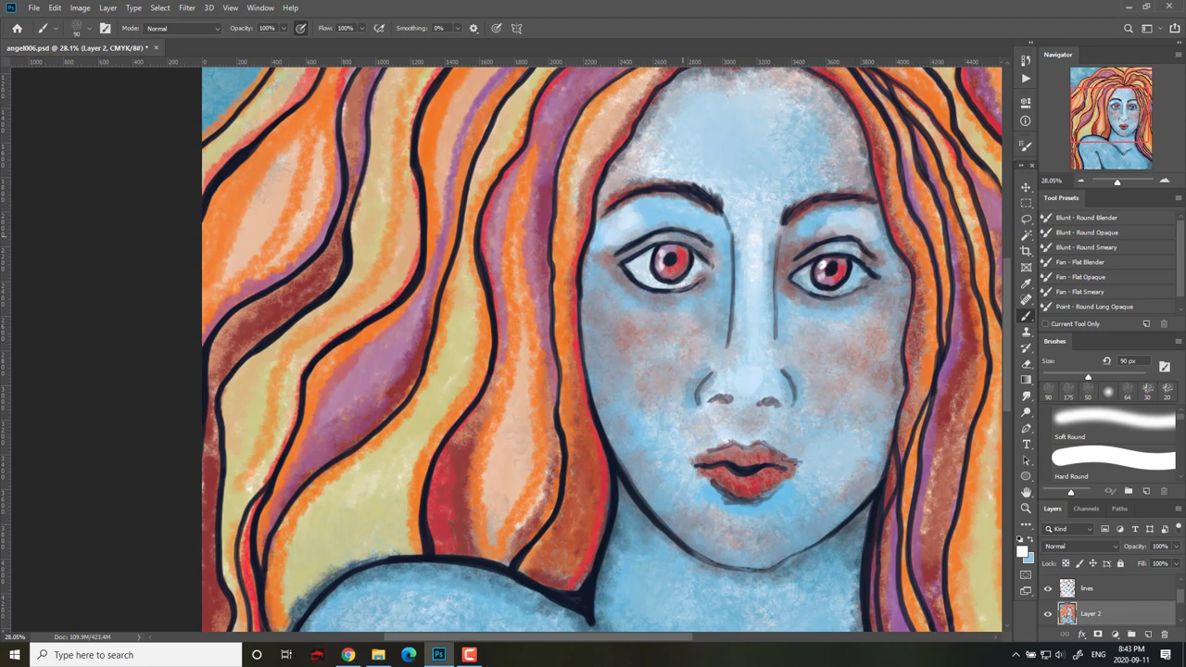
drag(652, 212, 653, 218)
drag(637, 263, 645, 270)
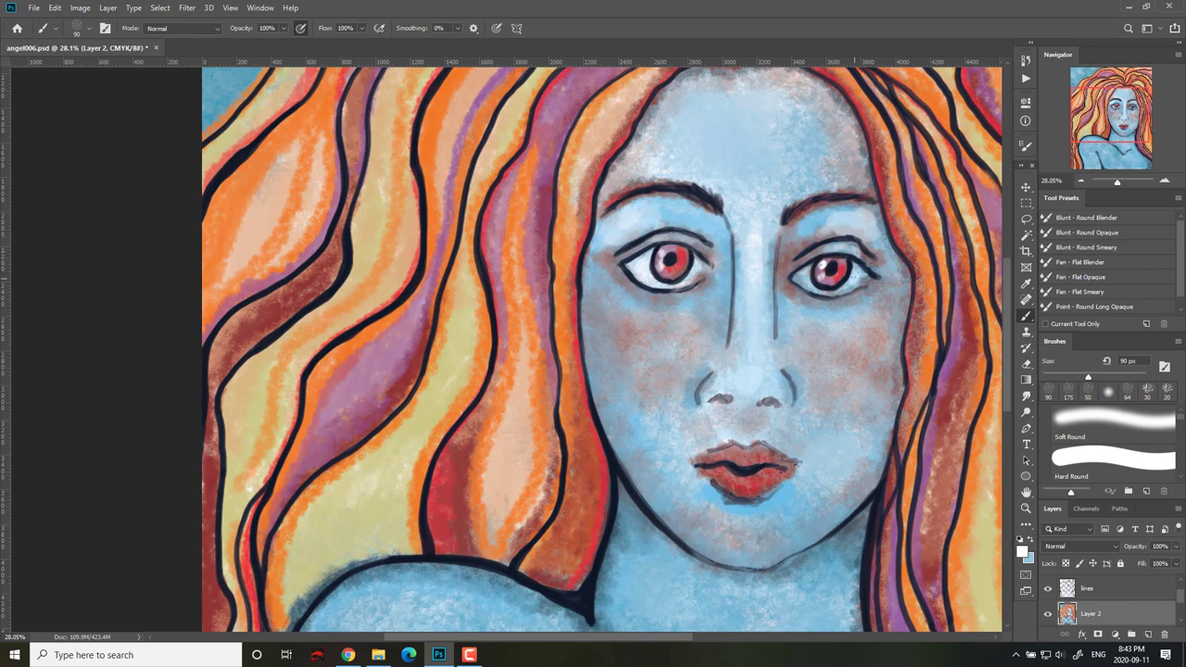
Reduce the brush to 50 px, whiten the eyes further and add white highlights to the lips.
key(bracketleft)
key(bracketleft)
key(bracketleft)
key(bracketleft)
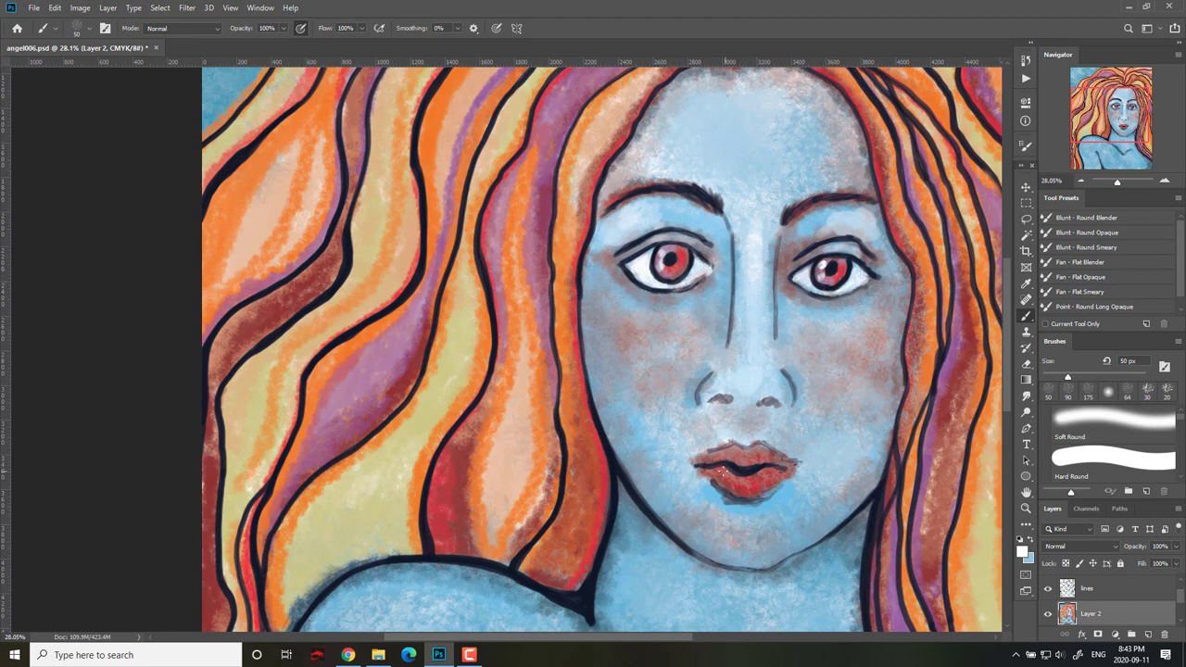
mouse_move(729, 455)
mouse_down()
mouse_move(757, 454)
mouse_move(766, 476)
mouse_up()
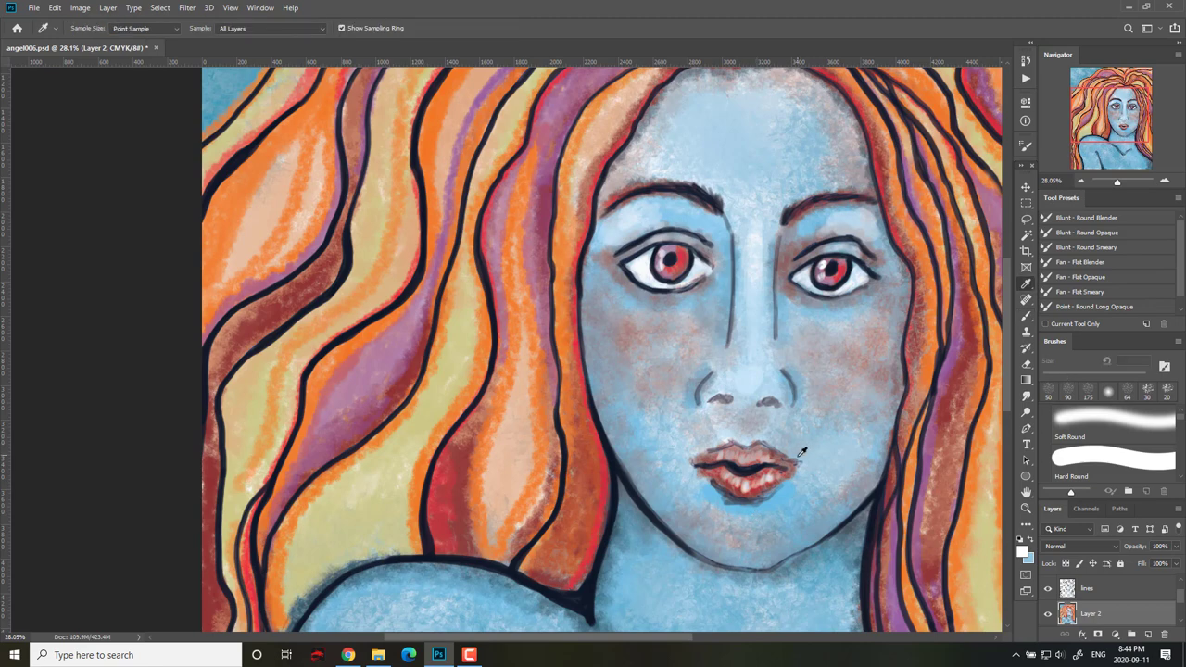
Shade the face on Layer 2 with a deeper blue using a textured brush at 146 px, and save the document.
alt+click(784, 499)
click(1022, 552)
key(Return)
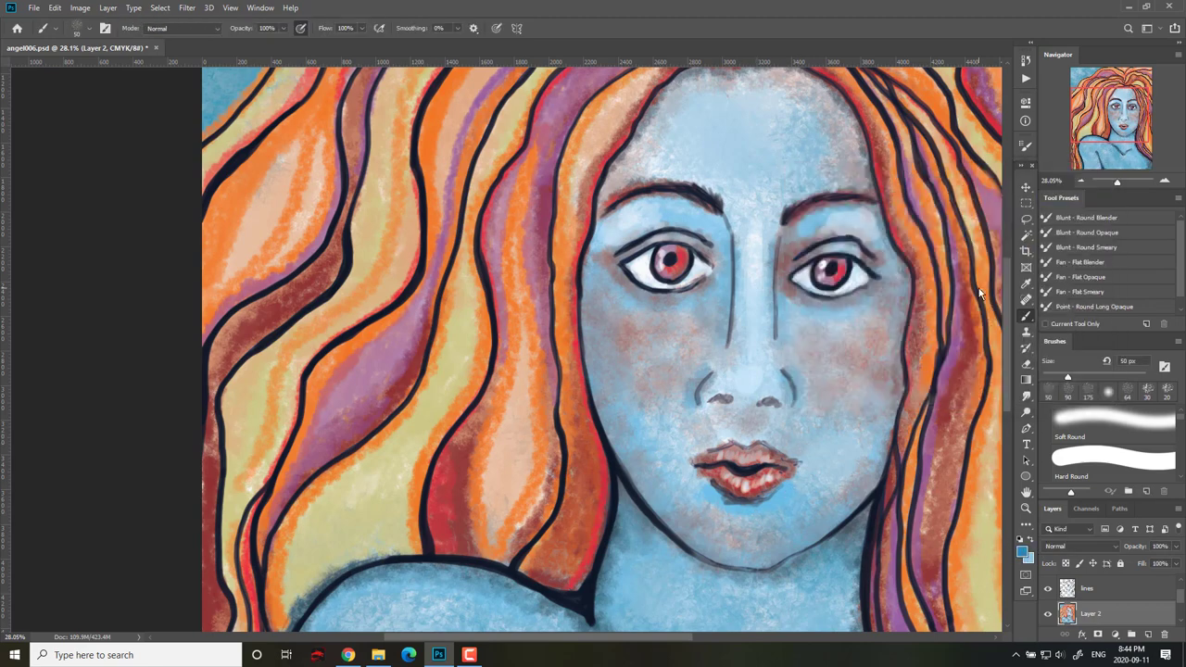
click(90, 30)
drag(190, 234, 191, 242)
click(127, 249)
mouse_move(639, 435)
mouse_down()
mouse_move(600, 288)
mouse_move(641, 320)
mouse_up()
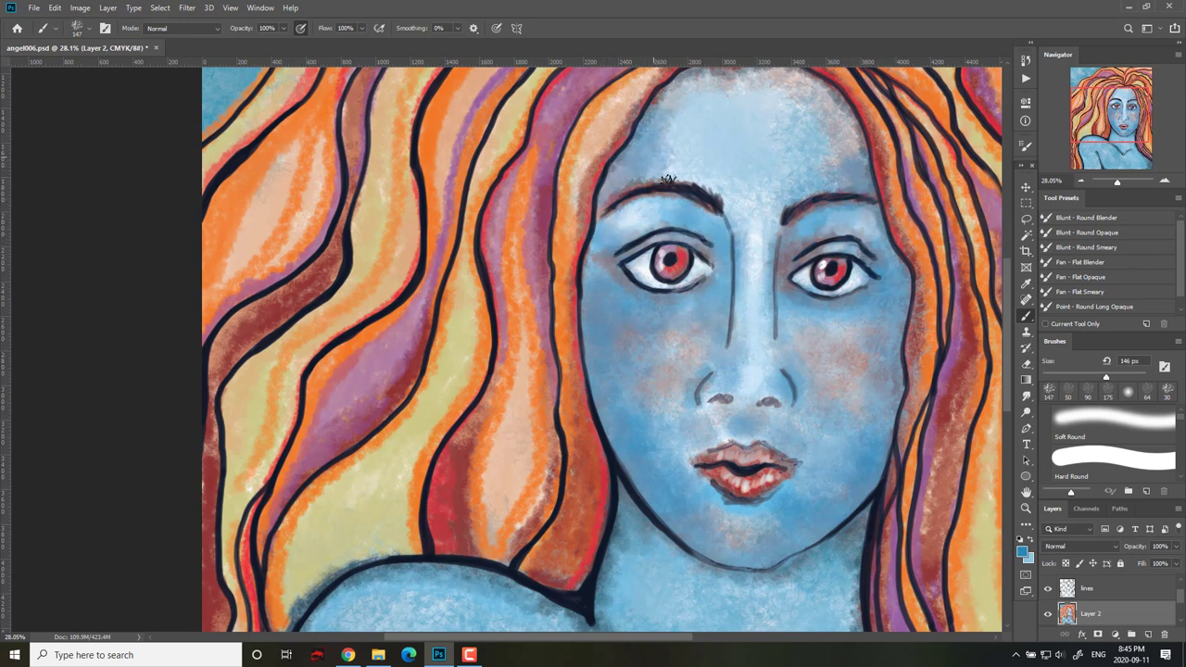
scroll(787, 162, up, 3)
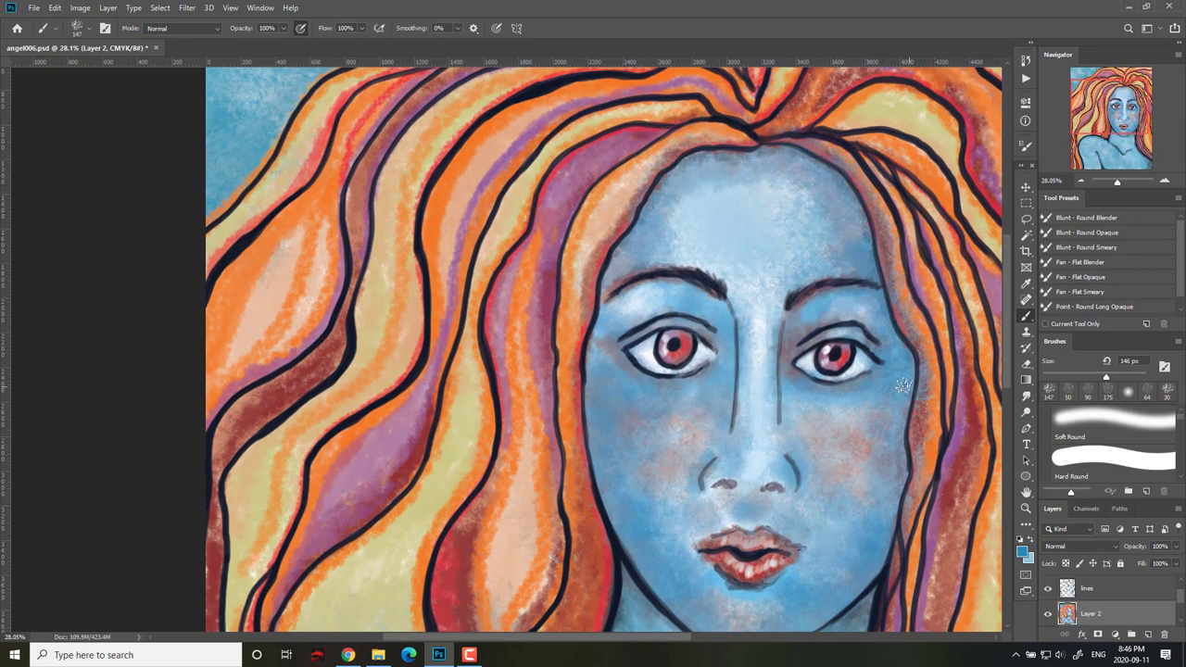
key(ctrl+s)
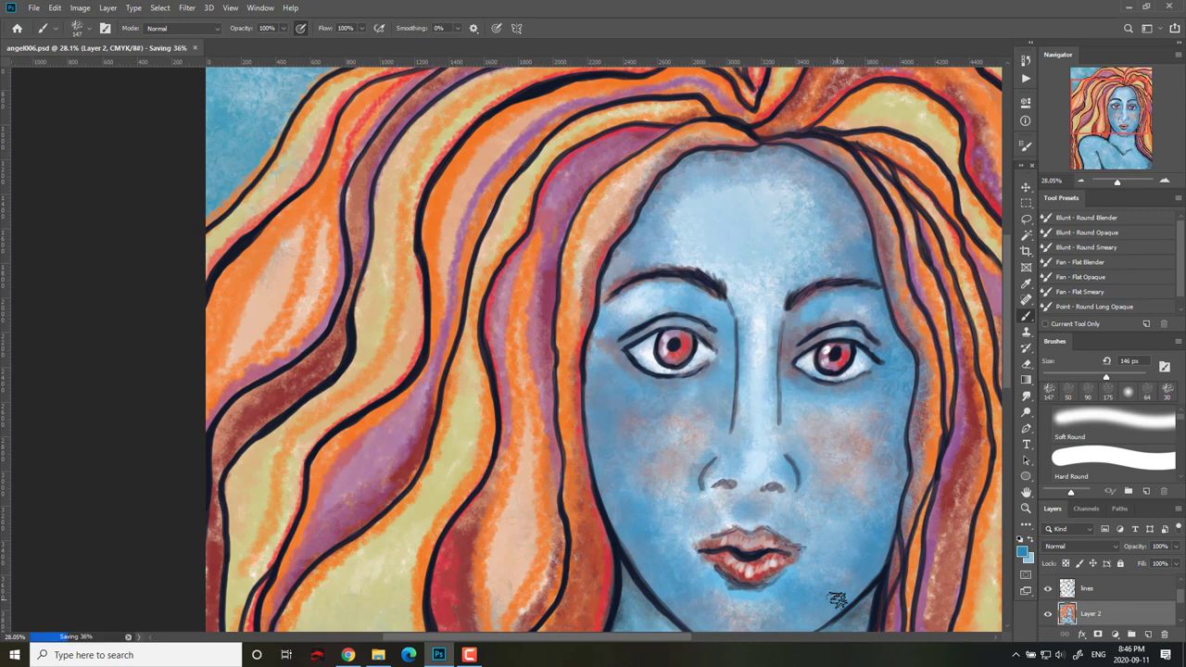
Reduce the brush to 60 px and tint parts of both irises with the deeper blue.
key(bracketleft)
key(bracketleft)
key(bracketleft)
key(bracketleft)
key(bracketleft)
key(bracketleft)
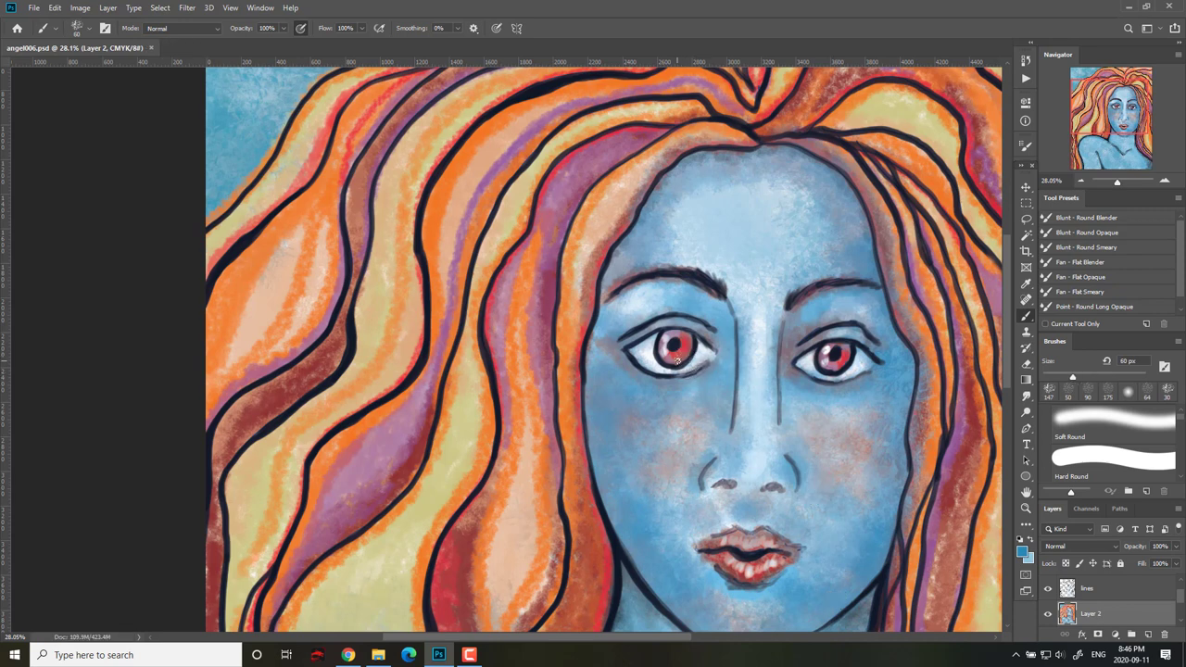
click(679, 357)
Thin the iris outlines of both eyes on the lines layer with a 20 px eraser.
click(1111, 591)
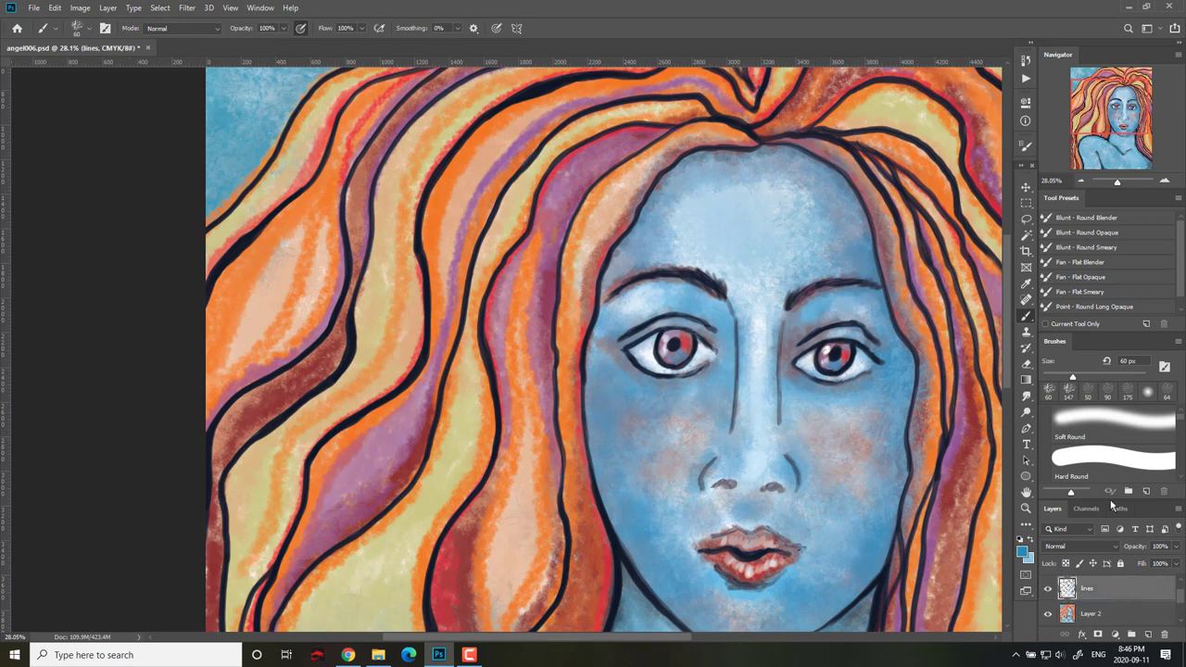
click(1031, 364)
drag(819, 352, 820, 360)
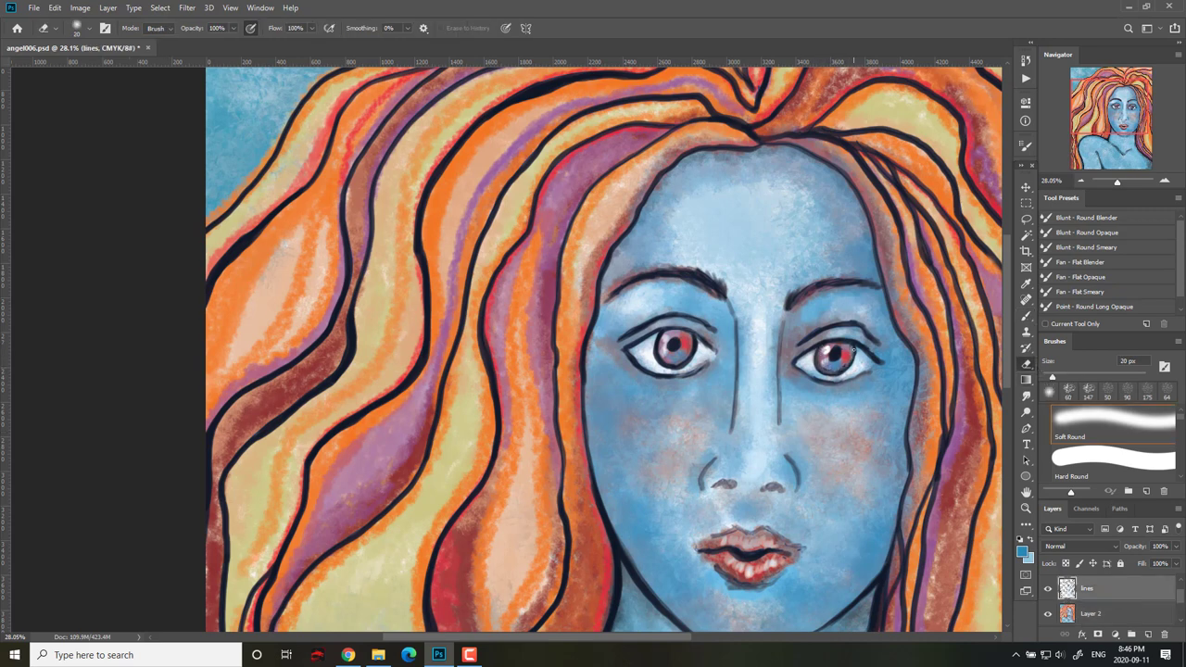
drag(657, 343, 683, 363)
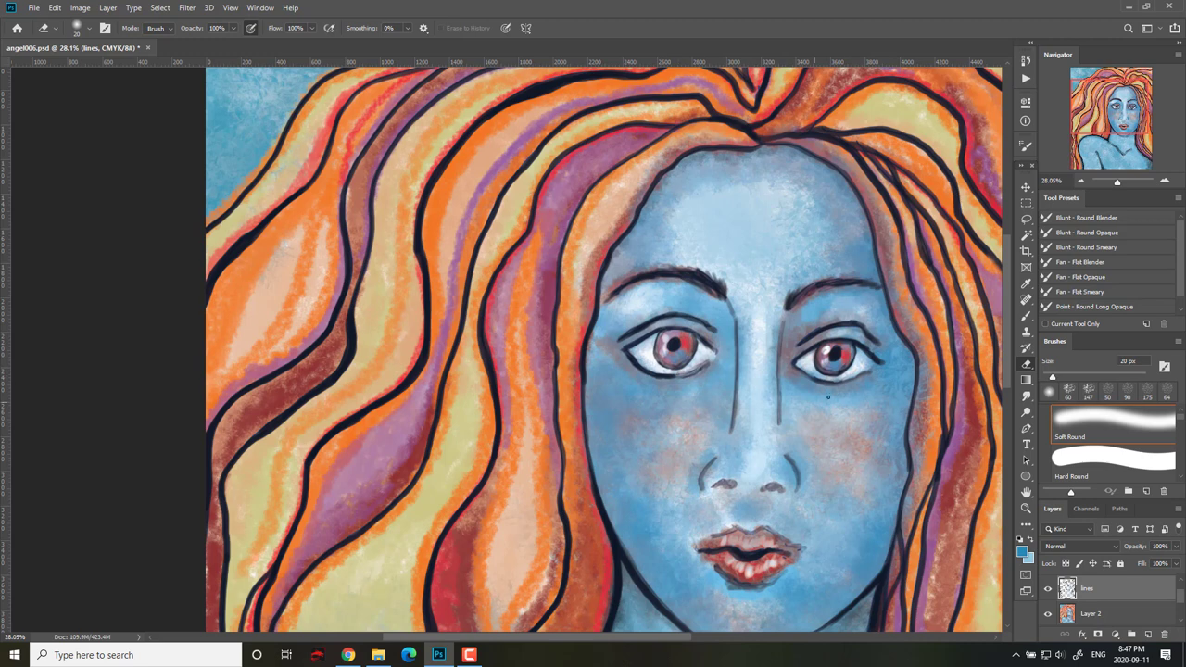
Thin the eyelid, nose and eyebrow outlines on the lines layer with the 20 px eraser.
drag(673, 377, 628, 356)
mouse_move(802, 343)
mouse_down()
mouse_move(854, 324)
mouse_move(824, 330)
mouse_up()
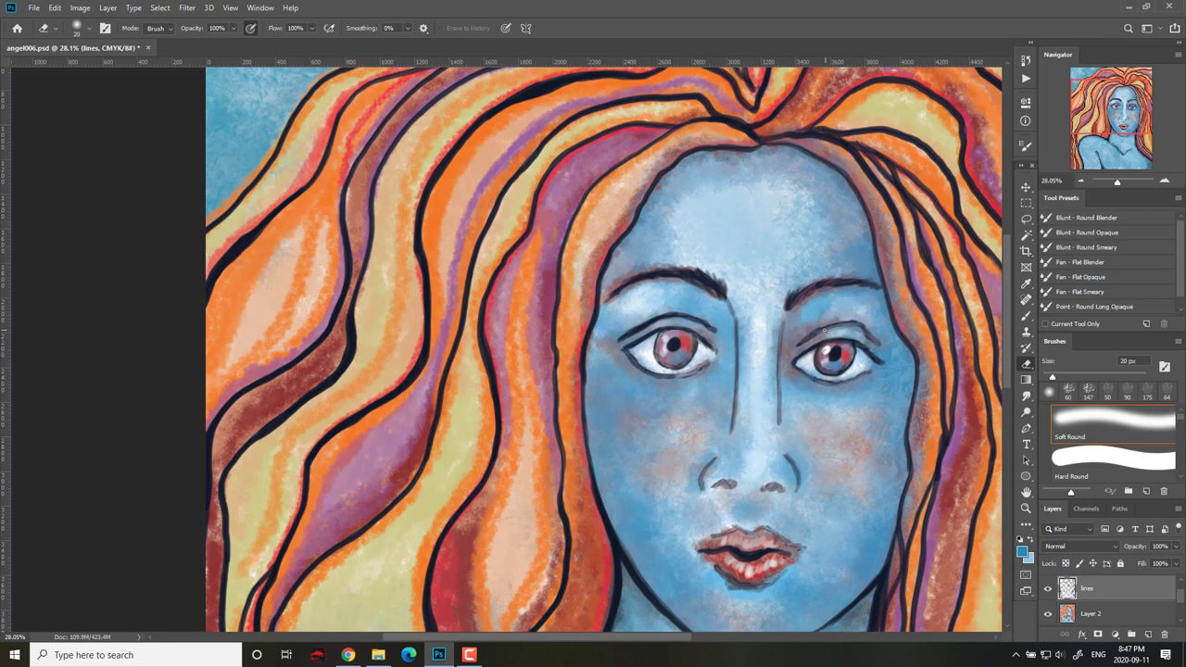
mouse_move(714, 328)
mouse_down()
mouse_move(654, 318)
mouse_move(618, 340)
mouse_up()
drag(732, 310, 731, 422)
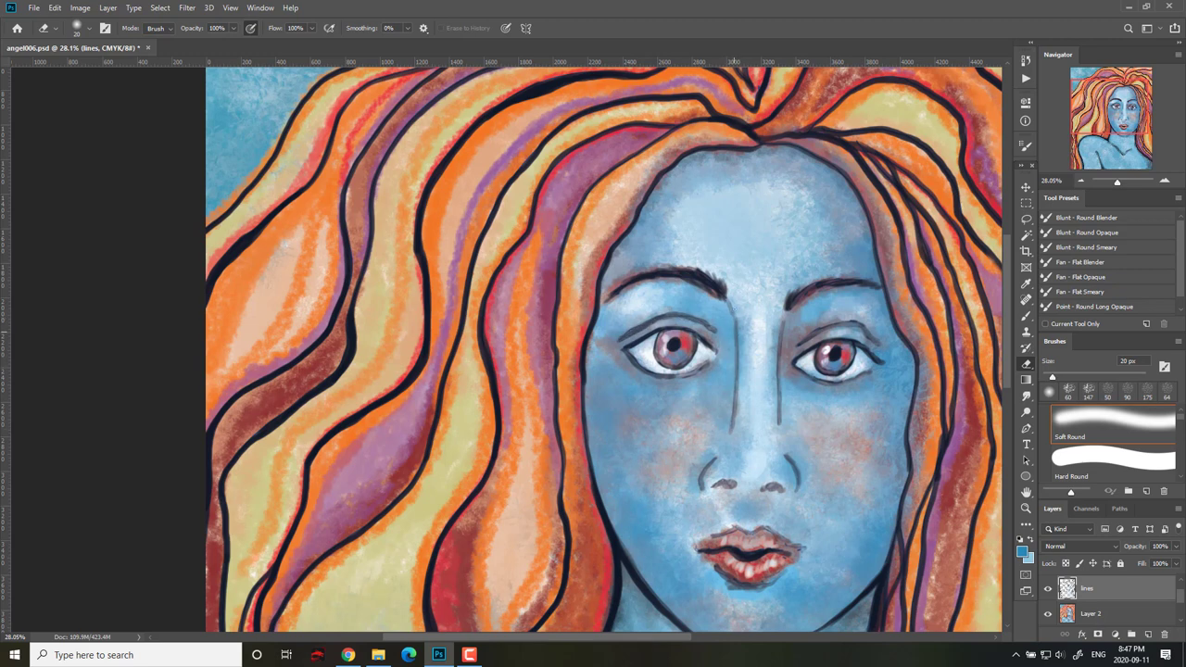
mouse_move(783, 322)
mouse_down()
mouse_move(779, 425)
mouse_move(797, 489)
mouse_up()
drag(716, 457, 702, 482)
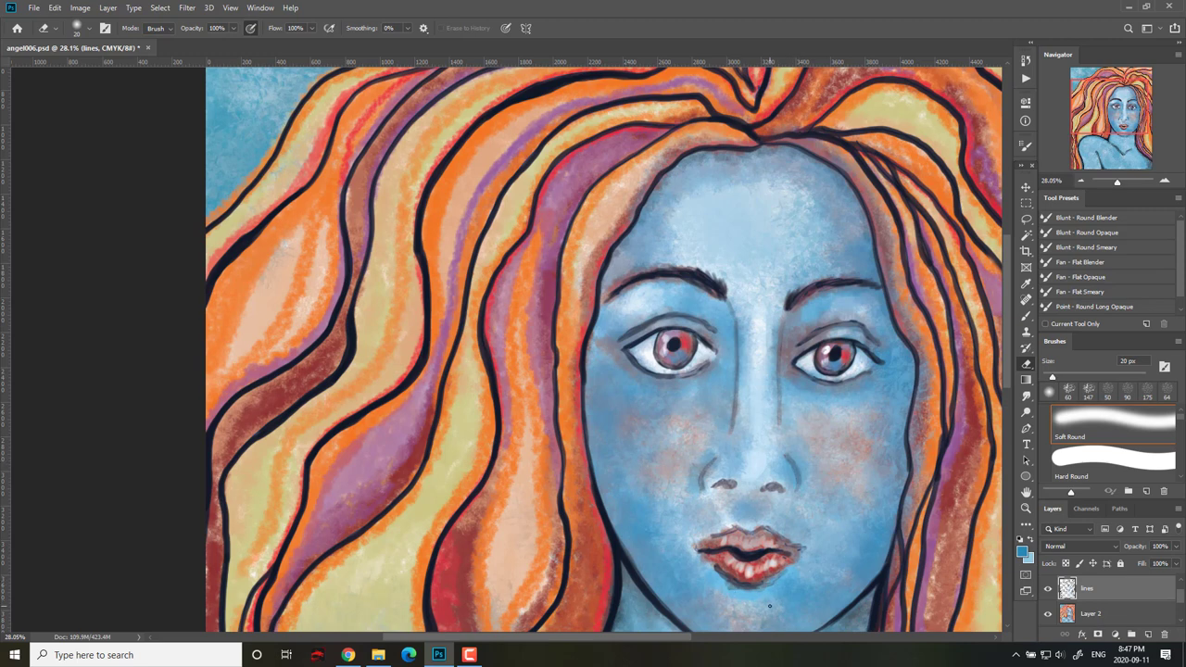
mouse_move(792, 292)
mouse_down()
mouse_move(870, 281)
mouse_move(838, 282)
mouse_up()
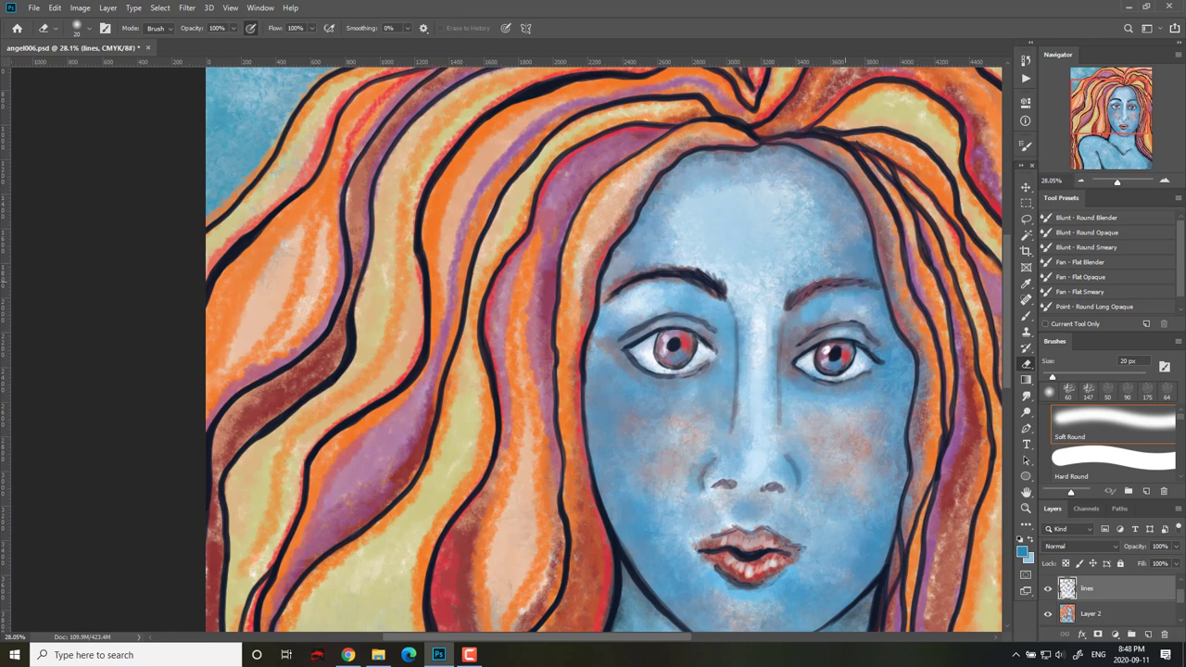
mouse_move(723, 295)
mouse_down()
mouse_move(697, 274)
mouse_move(612, 290)
mouse_up()
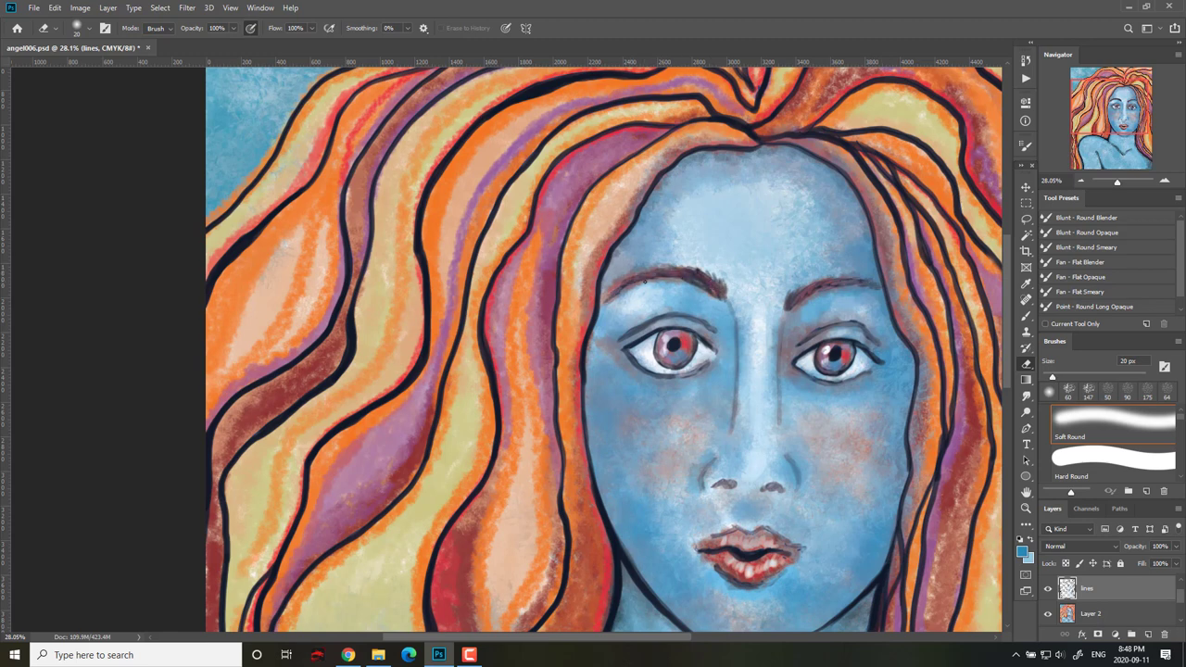
Shade around both eyes and the nose bridge on Layer 2 with the sampled dark navy outline colour, using a 30 px textured brush.
click(1088, 613)
key(i)
click(632, 561)
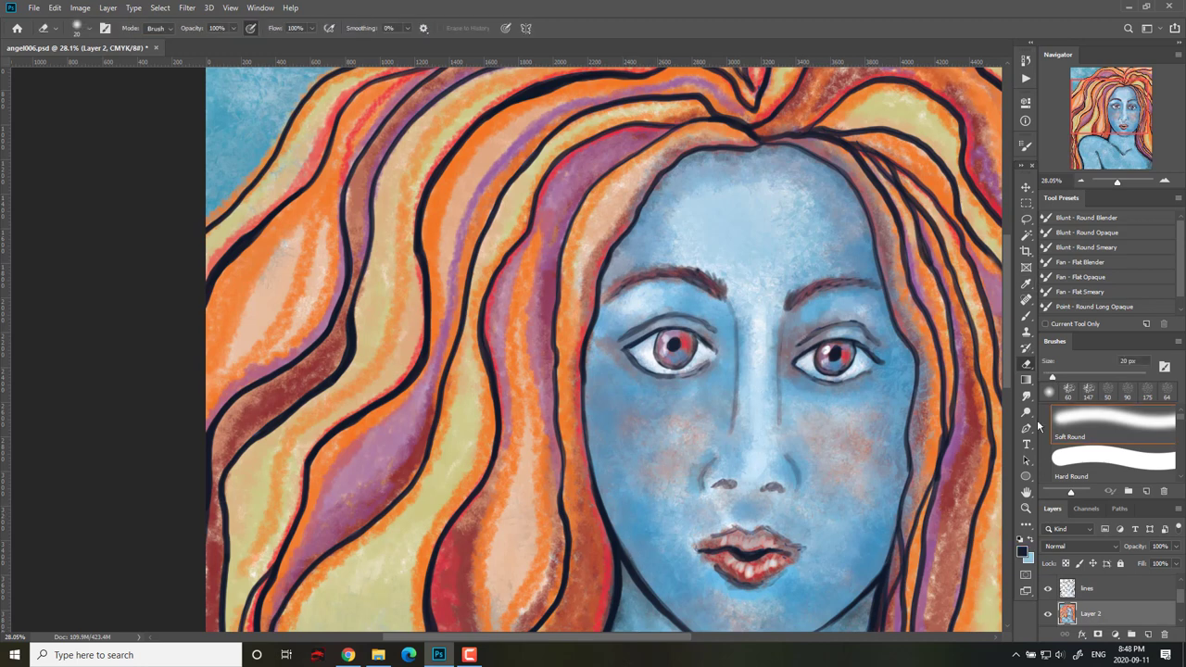
key(b)
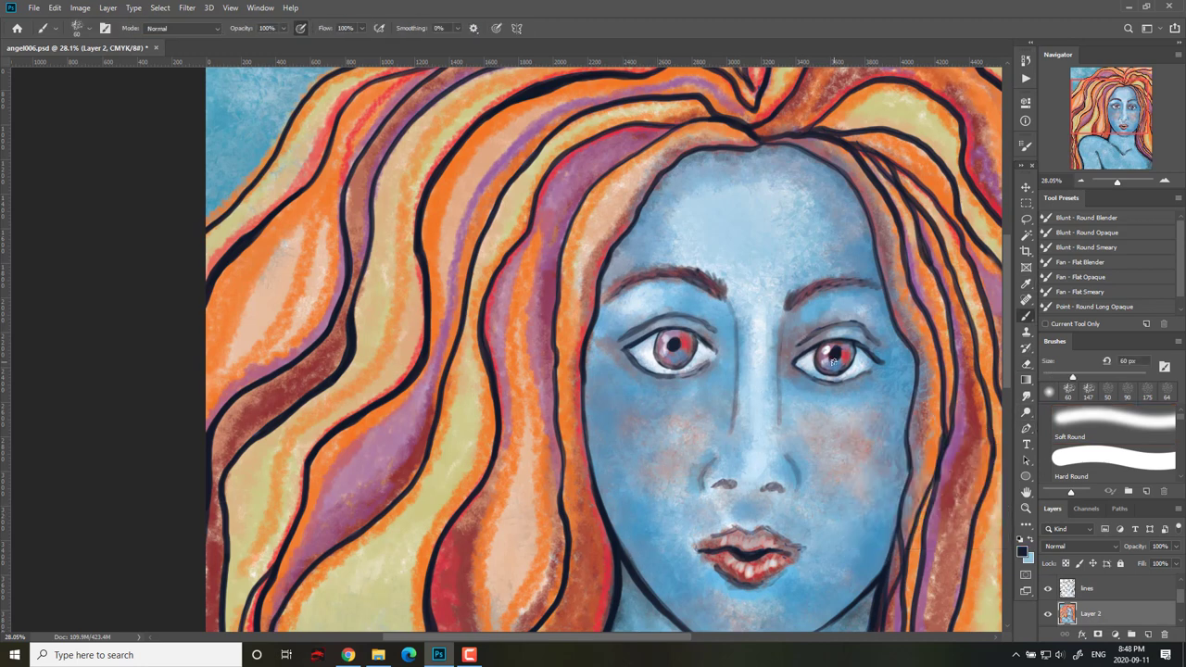
key(bracketleft)
key(bracketleft)
mouse_move(793, 348)
mouse_down()
mouse_move(844, 322)
mouse_move(825, 324)
mouse_move(852, 322)
mouse_move(889, 351)
mouse_up()
mouse_move(786, 322)
mouse_down()
mouse_move(806, 312)
mouse_move(783, 359)
mouse_move(778, 421)
mouse_up()
mouse_move(786, 380)
mouse_down()
mouse_move(843, 385)
mouse_move(877, 366)
mouse_move(804, 377)
mouse_up()
drag(796, 356, 809, 348)
mouse_move(687, 373)
mouse_down()
mouse_move(623, 355)
mouse_move(674, 311)
mouse_move(713, 329)
mouse_move(729, 313)
mouse_move(736, 361)
mouse_up()
Darken the nostrils, the sides and wings of the nose and the groove above the lips with the navy brush.
mouse_move(745, 482)
mouse_down()
mouse_move(723, 488)
mouse_move(776, 487)
mouse_up()
drag(729, 455, 740, 480)
drag(758, 483, 778, 427)
drag(733, 434, 704, 487)
drag(788, 454, 785, 494)
drag(772, 426, 789, 459)
drag(739, 502, 739, 524)
Darken the edges of the lips and add dark navy strokes to both irises.
mouse_move(752, 521)
mouse_down()
mouse_move(751, 503)
mouse_move(759, 533)
mouse_move(719, 565)
mouse_move(776, 580)
mouse_move(805, 558)
mouse_up()
drag(695, 547, 746, 584)
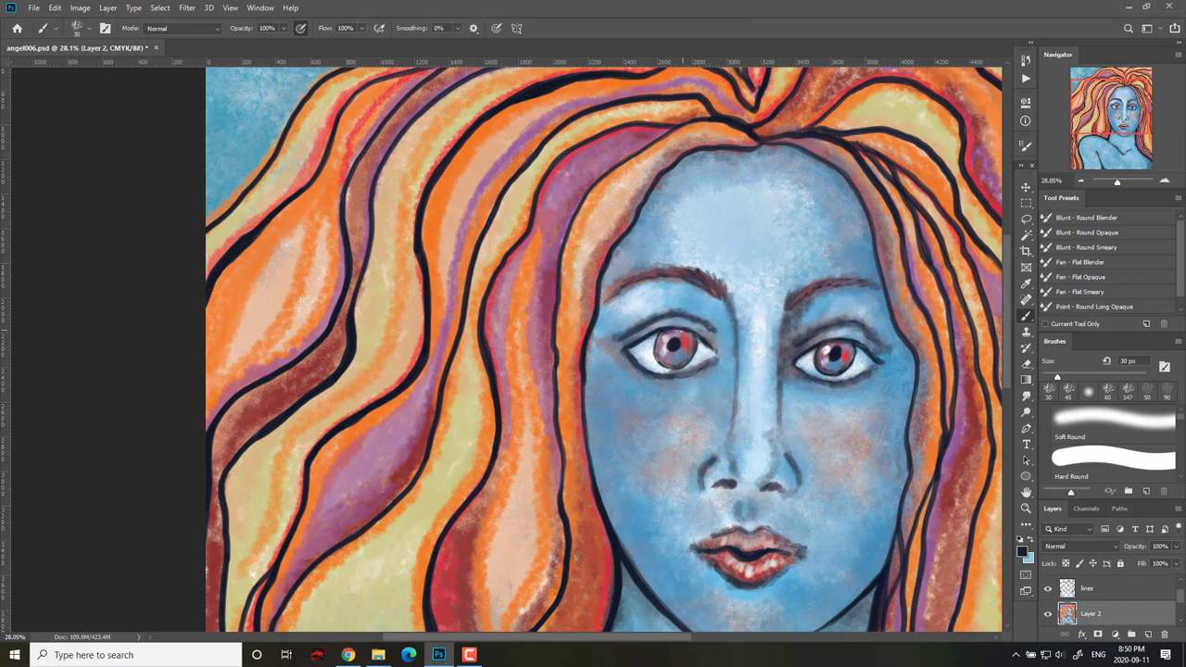
drag(681, 331, 699, 344)
drag(819, 348, 857, 347)
drag(672, 335, 691, 334)
Choose the SensuousLine brush from the brush presets.
click(90, 28)
drag(191, 238, 193, 142)
click(139, 201)
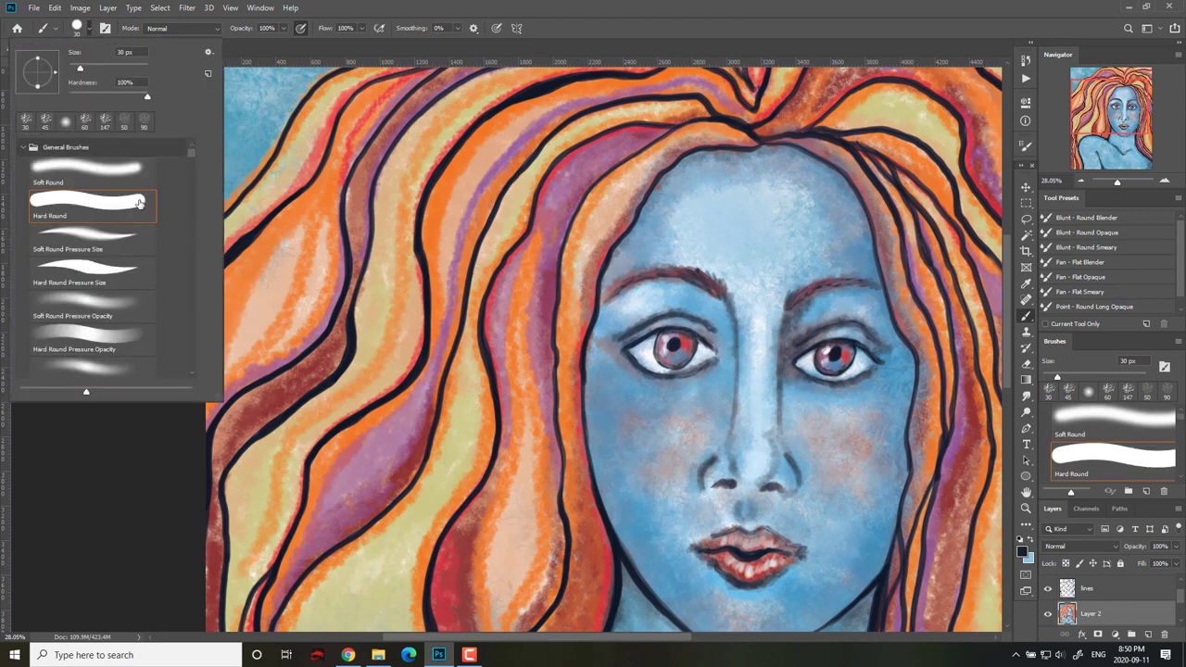
click(119, 272)
scroll(188, 167, down, 6)
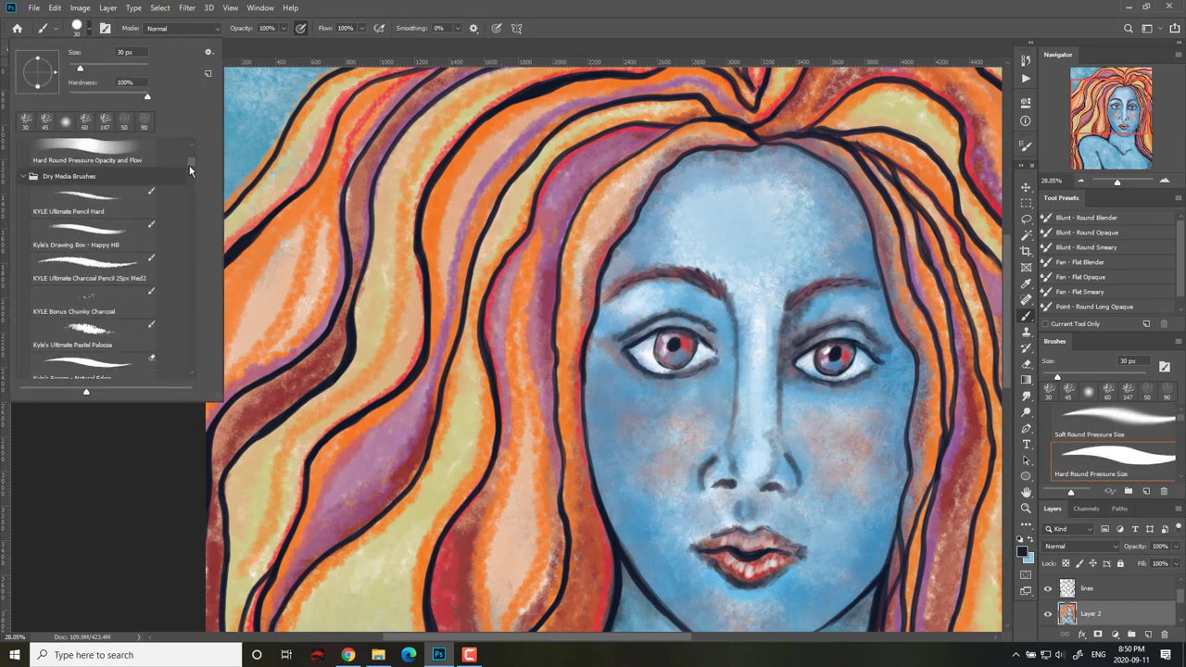
drag(190, 170, 191, 202)
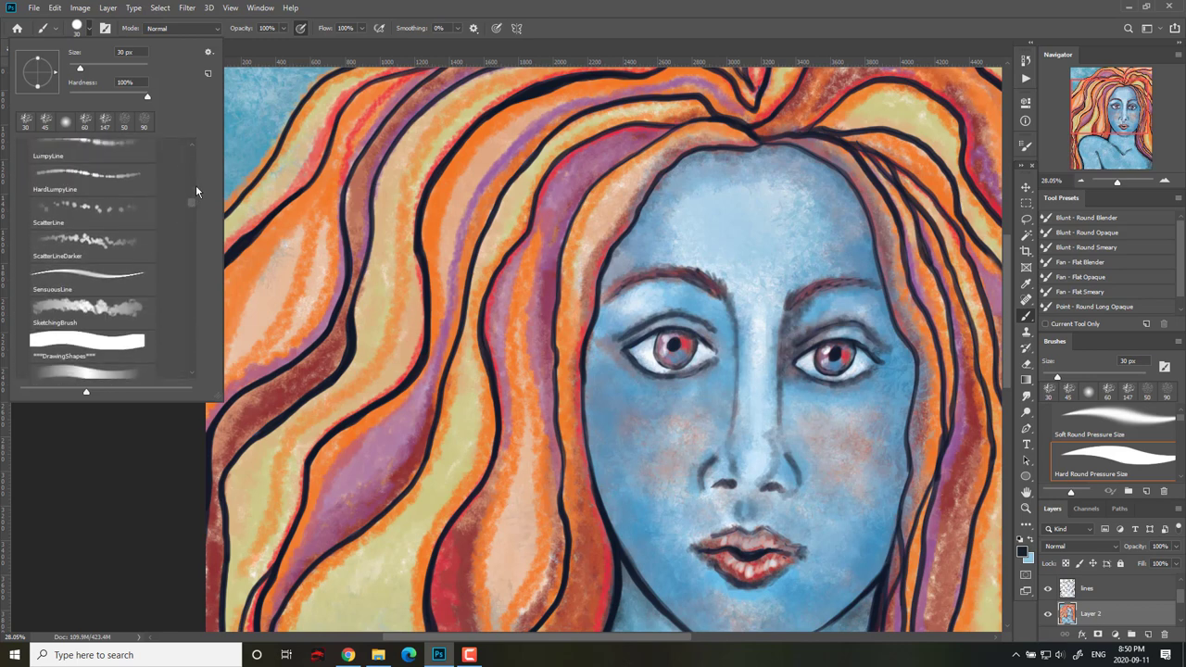
click(127, 282)
Paint fine dark lashes on both eyes and strengthen the lid lines with the SensuousLine brush at 27 px.
click(814, 347)
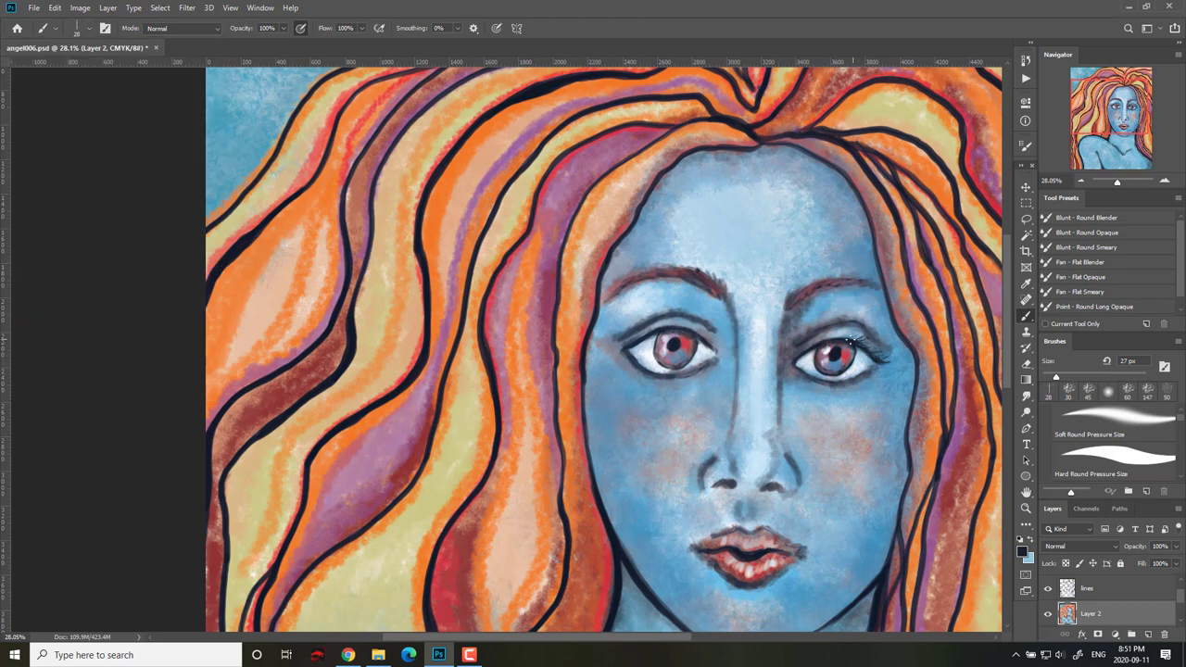
drag(850, 339, 878, 353)
drag(637, 333, 689, 328)
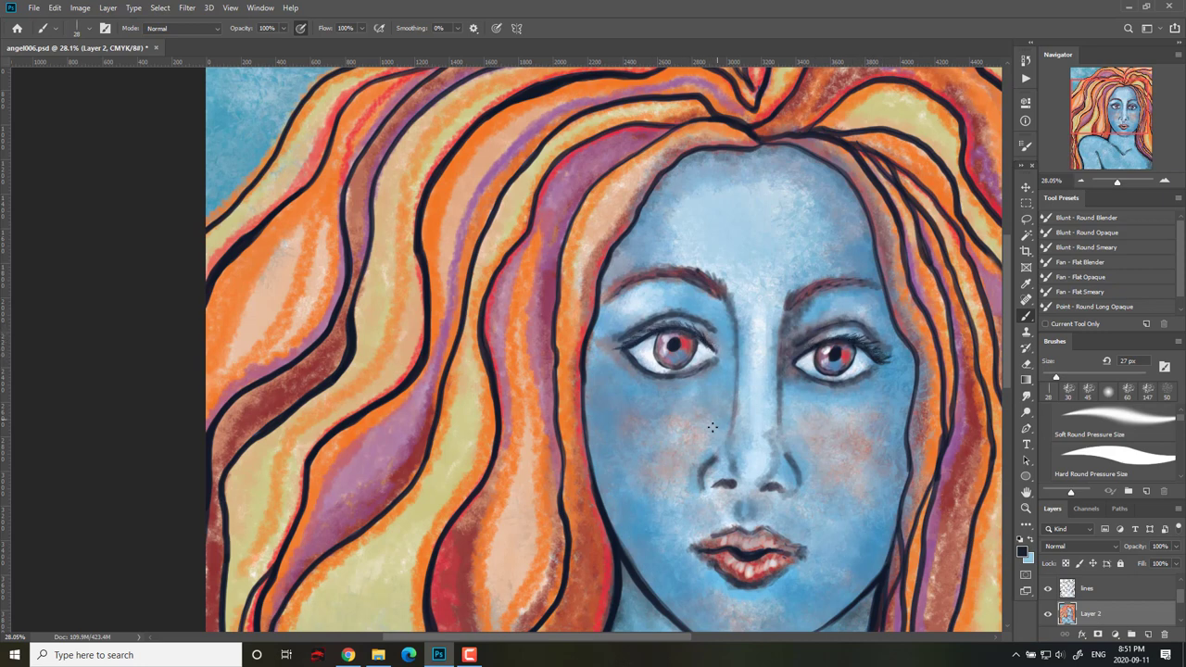
drag(615, 348, 631, 357)
drag(661, 372, 676, 375)
drag(853, 322, 889, 351)
mouse_move(611, 334)
mouse_down()
mouse_move(641, 320)
mouse_move(714, 330)
mouse_up()
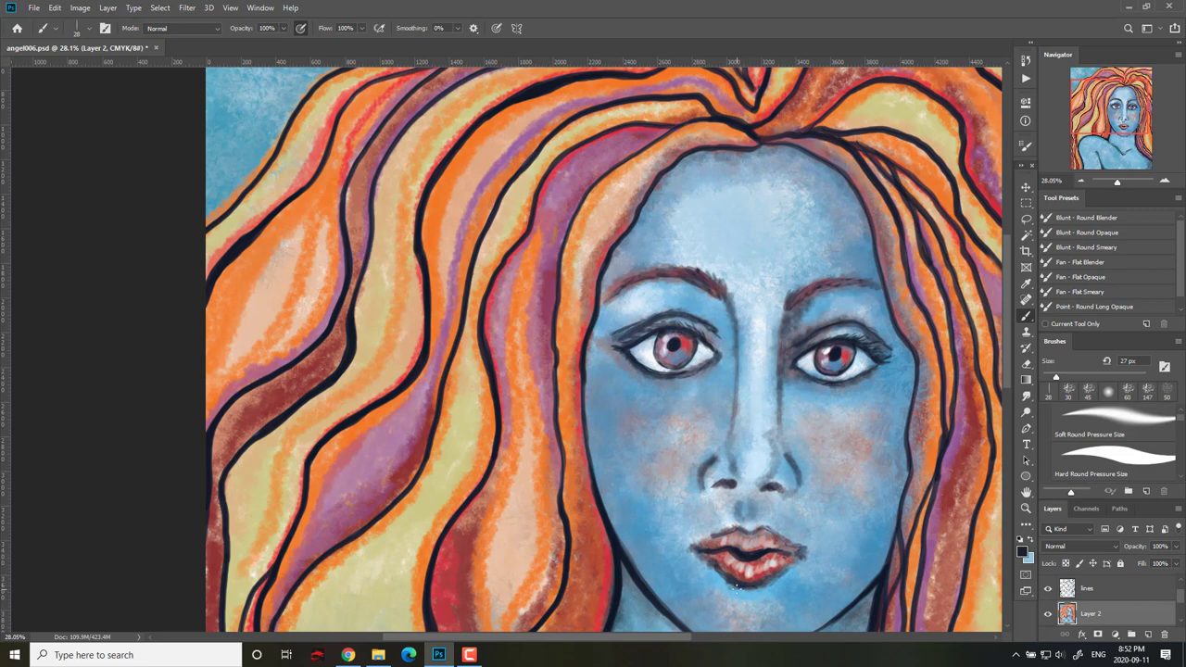
mouse_move(633, 153)
mouse_down()
mouse_move(578, 181)
mouse_move(540, 265)
mouse_move(544, 614)
mouse_up()
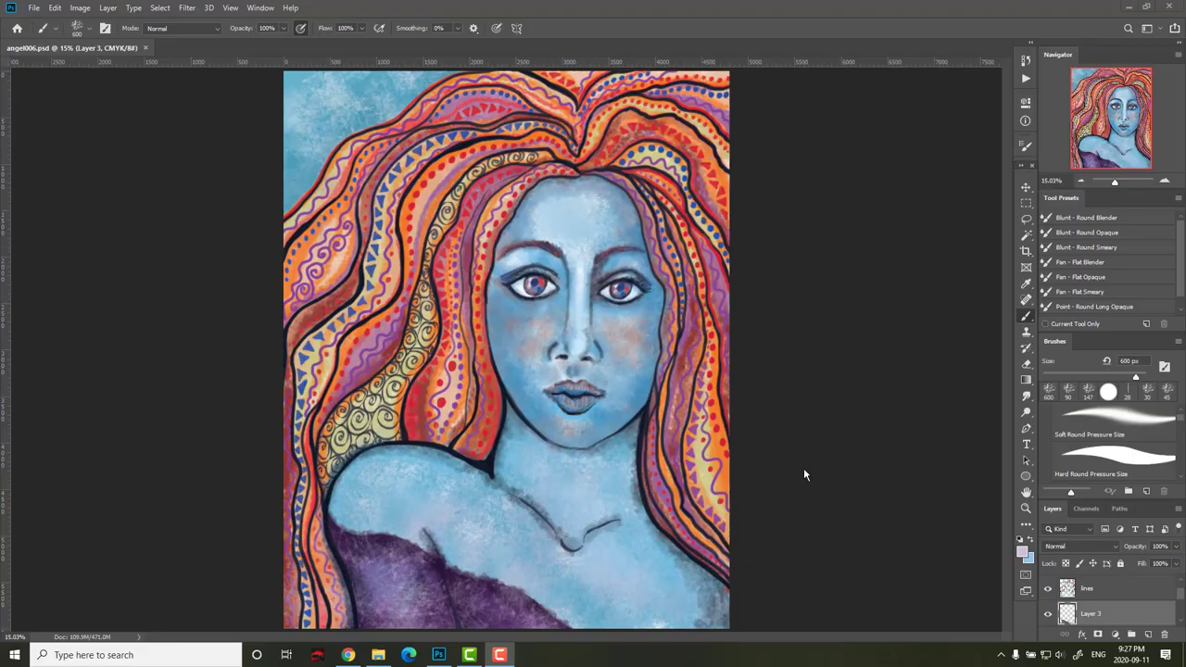
key(F10)
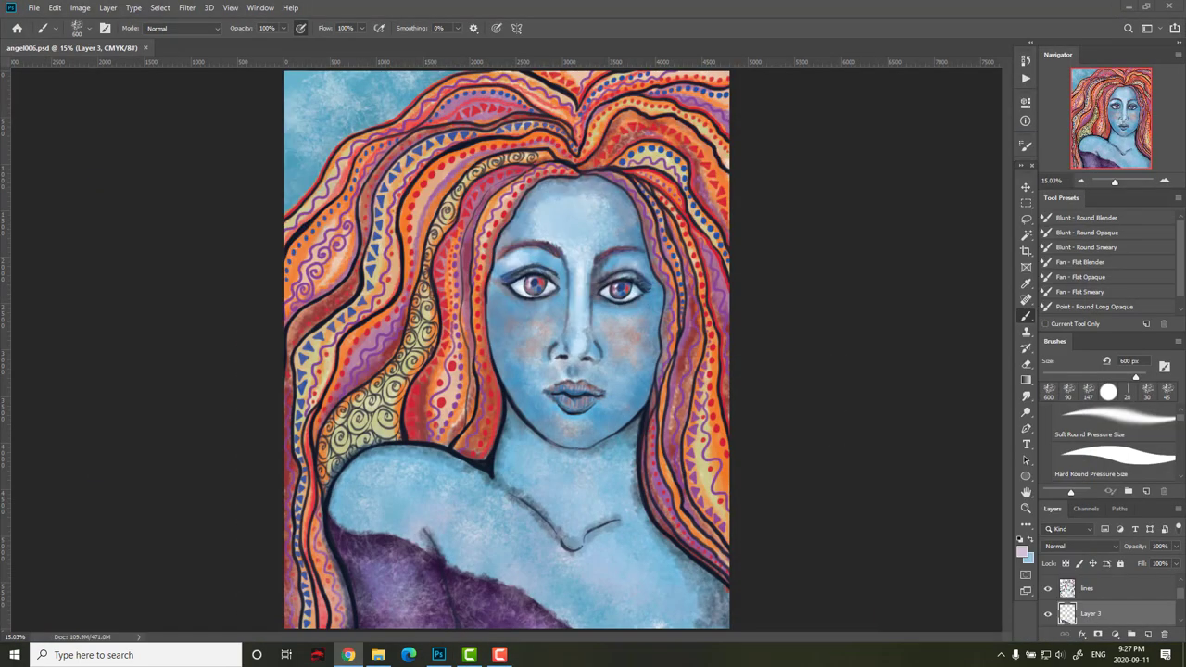
key(F10)
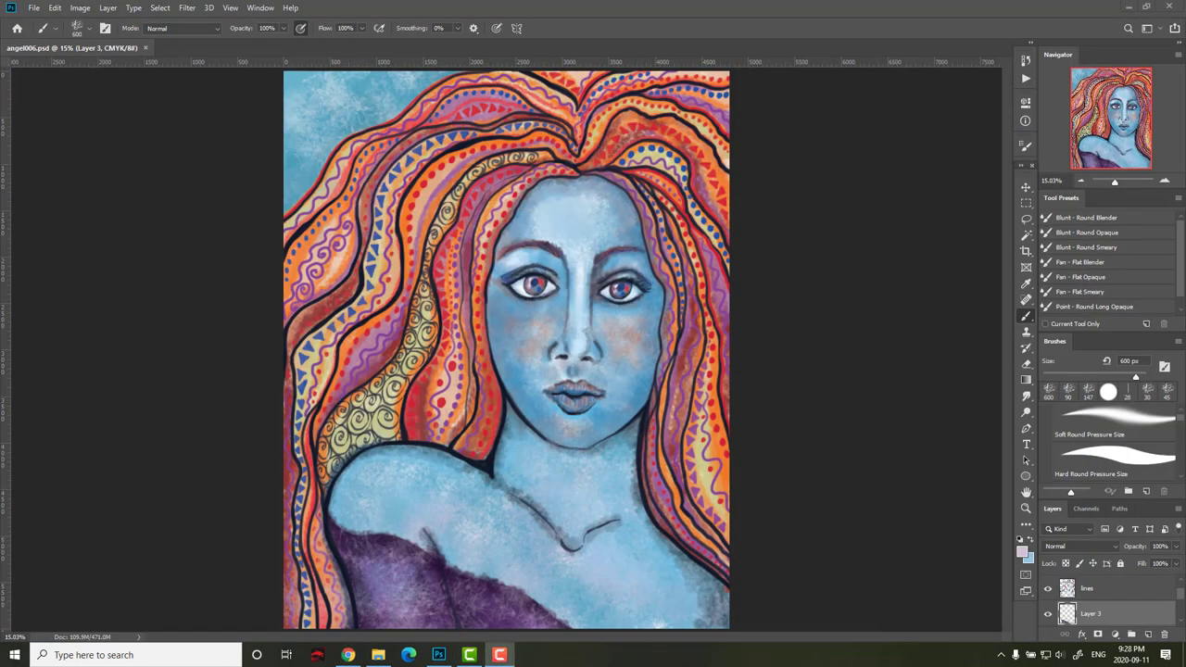
Extend the garment in dark purple across the lower-right part of the chest on Layer 3 with a 175 px textured brush.
drag(651, 529, 955, 522)
drag(812, 564, 778, 394)
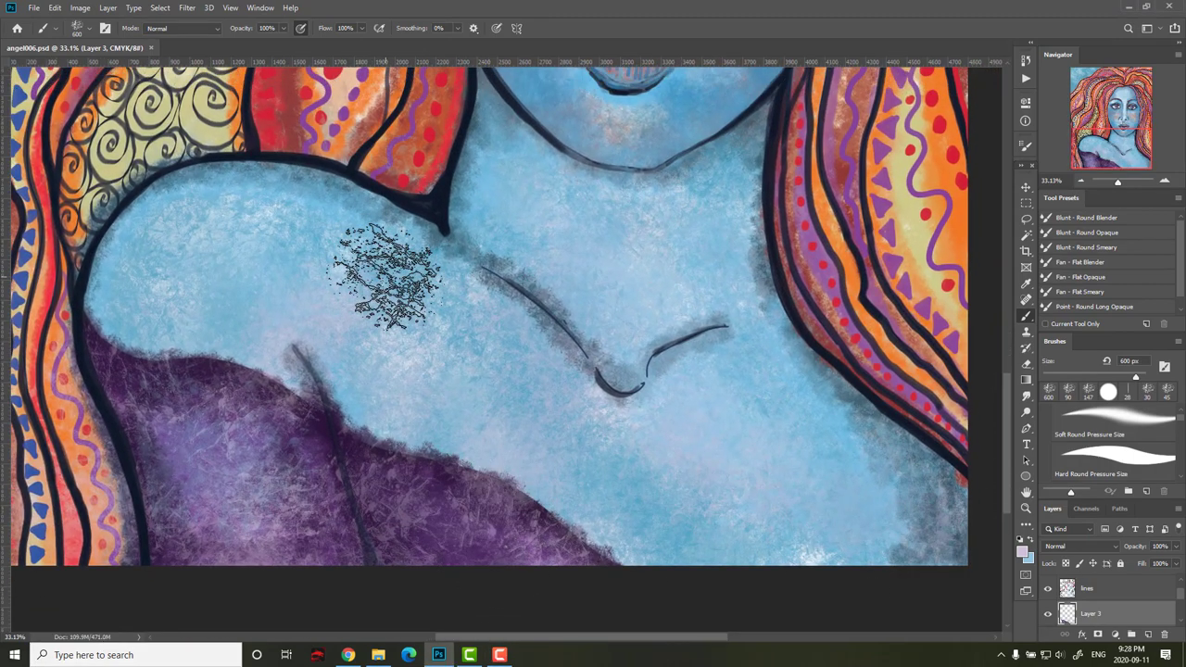
key(bracketleft)
key(bracketleft)
key(bracketleft)
key(bracketleft)
key(bracketleft)
key(bracketleft)
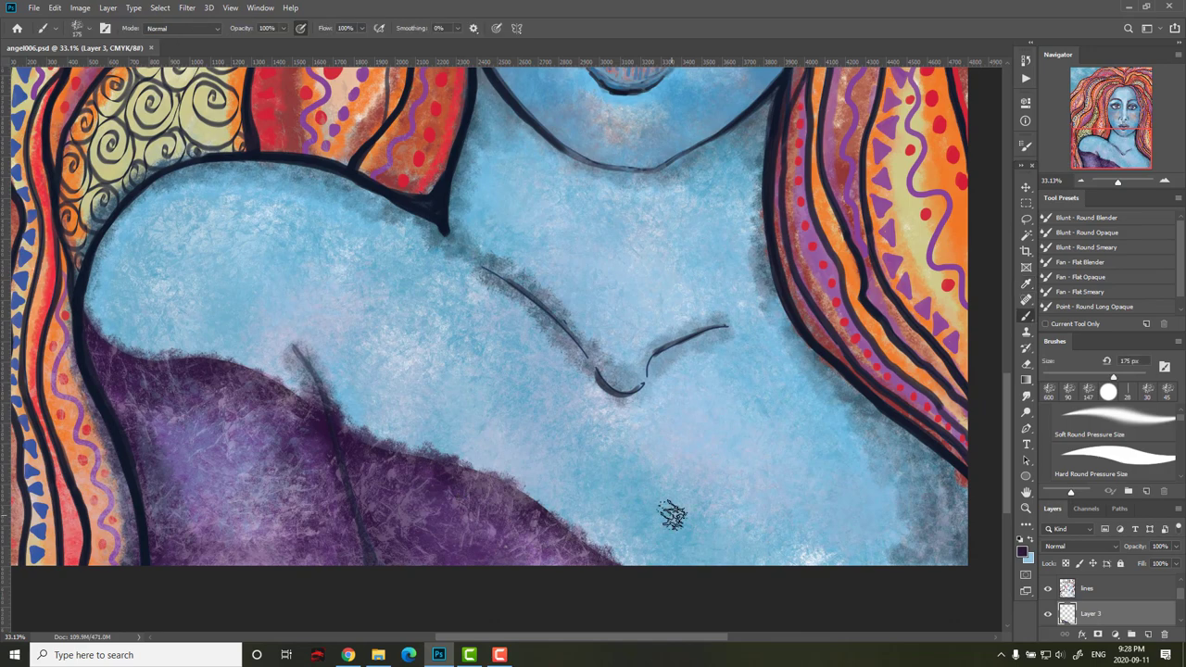
mouse_move(883, 529)
mouse_down()
mouse_move(937, 526)
mouse_move(932, 542)
mouse_move(830, 558)
mouse_move(913, 535)
mouse_move(952, 511)
mouse_move(958, 484)
mouse_move(964, 559)
mouse_move(838, 558)
mouse_move(773, 575)
mouse_move(789, 554)
mouse_move(668, 602)
mouse_move(919, 534)
mouse_move(968, 474)
mouse_up()
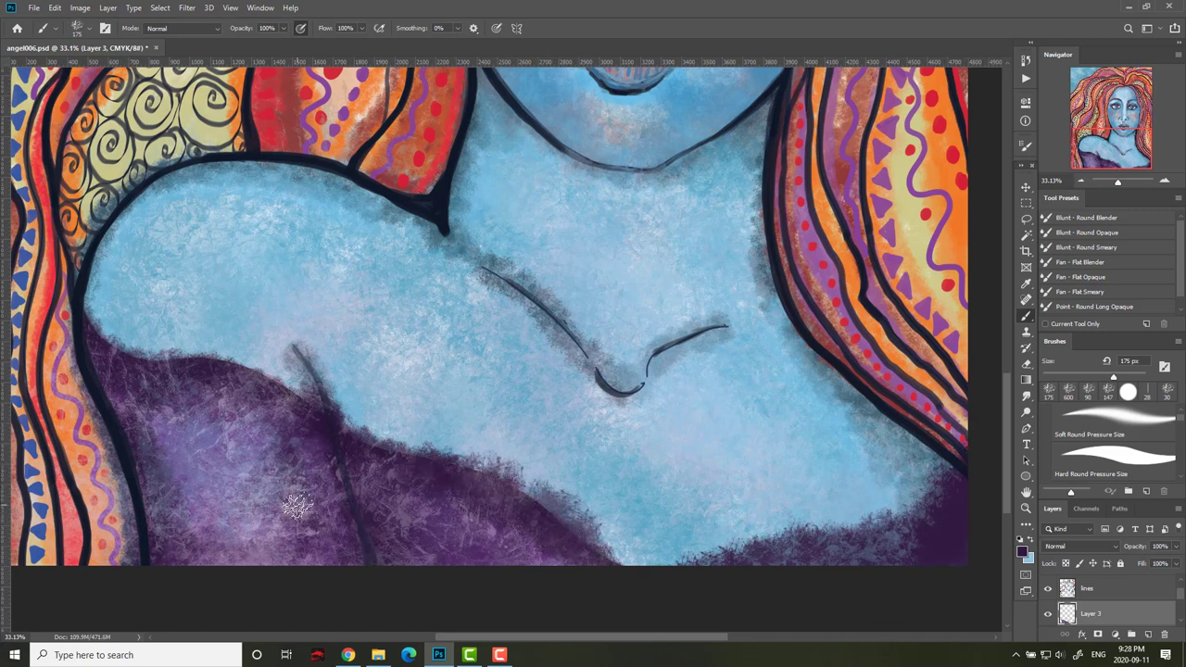
Save the document and merge the lines layer down into Layer 3.
key(alt+bracketright)
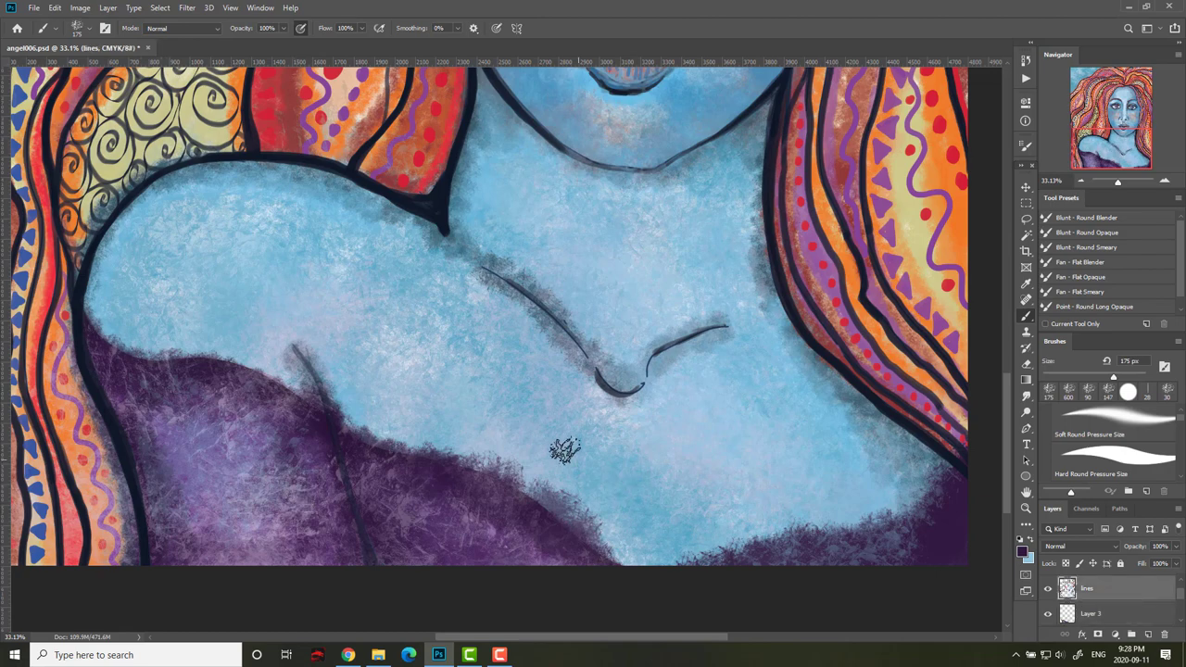
key(ctrl+s)
right_click(1140, 589)
click(1067, 432)
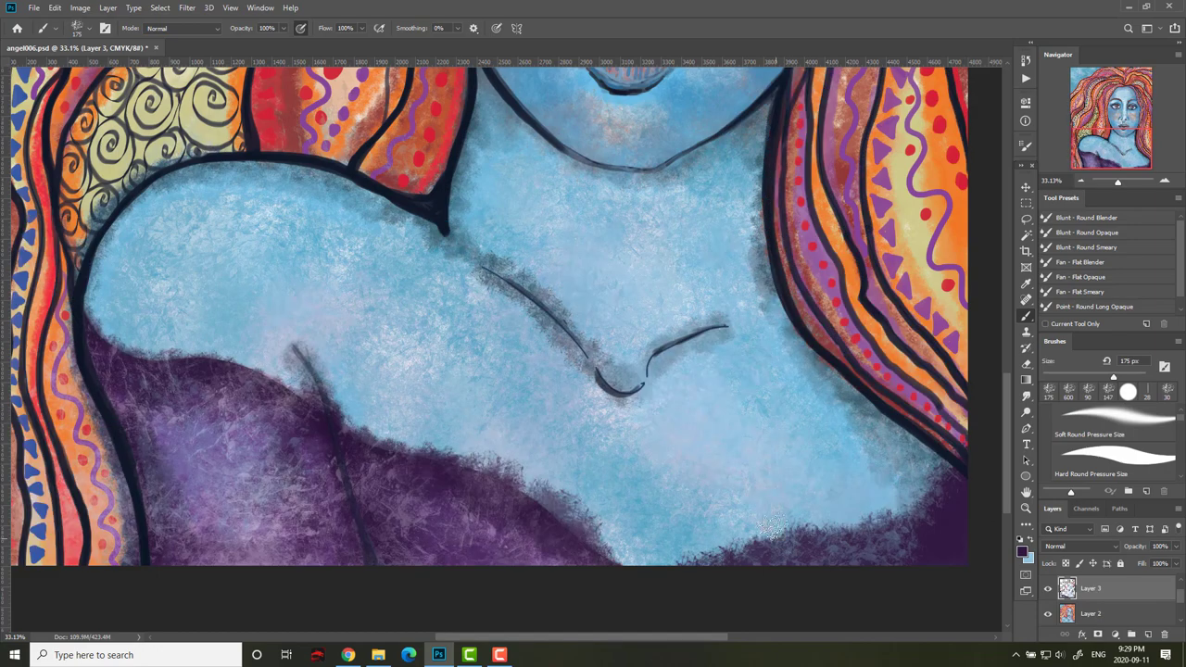
Erase the hard outlines of the collarbone and the arm crease with a 20 px eraser, leaving the soft shading.
scroll(744, 446, up, 2)
key(e)
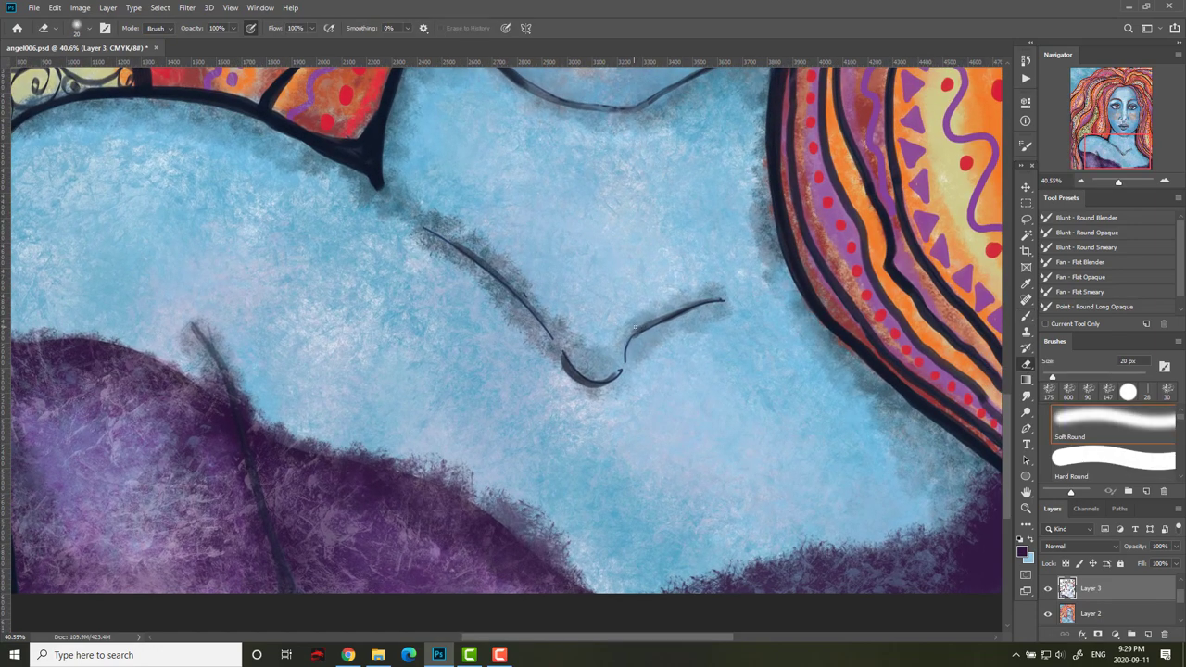
drag(662, 320, 725, 299)
mouse_move(651, 326)
mouse_down()
mouse_move(610, 376)
mouse_move(567, 372)
mouse_move(498, 278)
mouse_move(424, 228)
mouse_up()
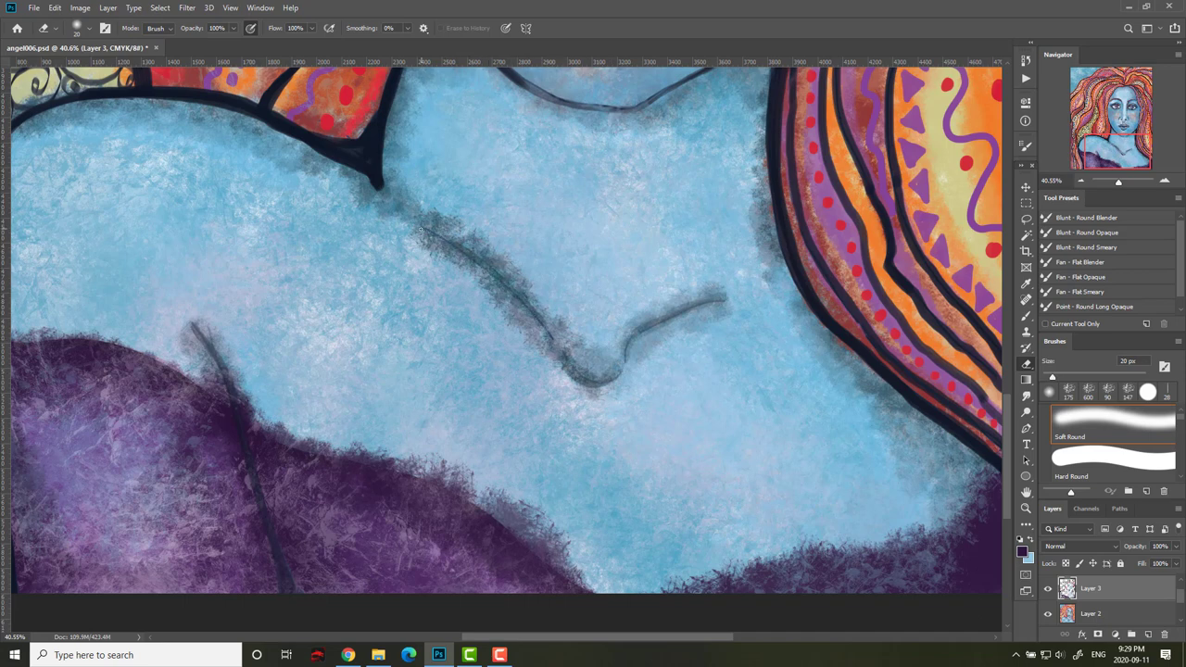
mouse_move(233, 399)
mouse_down()
mouse_move(193, 326)
mouse_move(248, 415)
mouse_move(208, 371)
mouse_up()
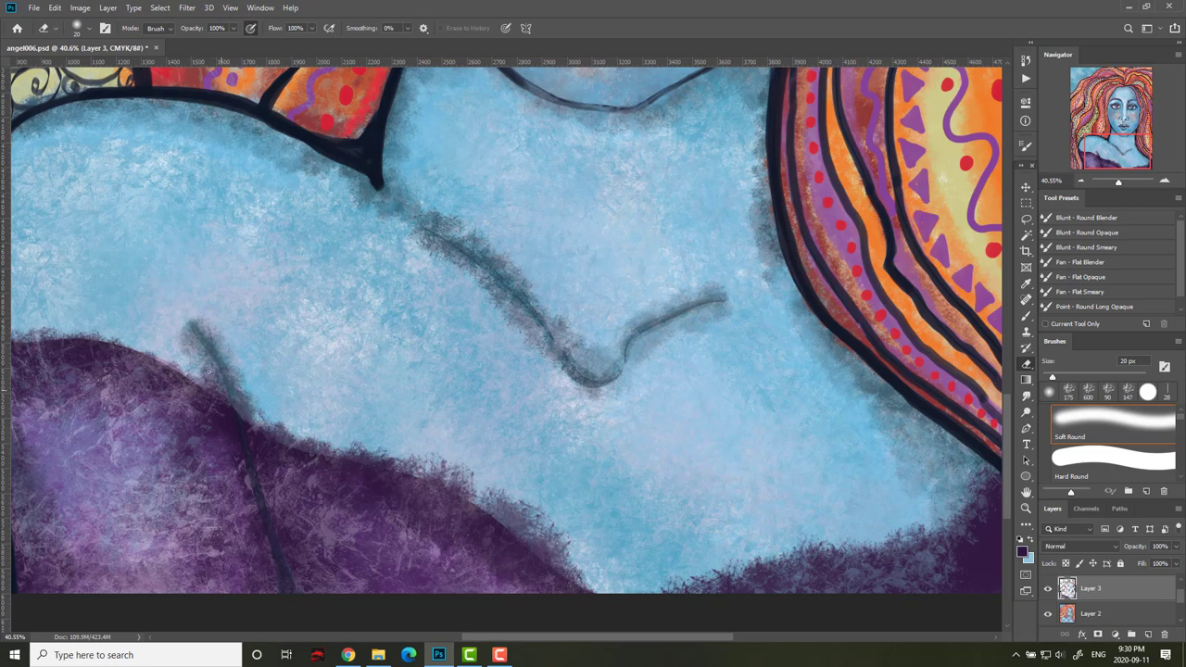
drag(247, 413, 283, 429)
Erase the heavy dark corner where the neck meets the shoulder, thin the adjoining shoulder outline, and save the document.
drag(421, 420, 560, 506)
mouse_move(537, 431)
mouse_down()
mouse_move(635, 432)
mouse_move(644, 478)
mouse_up()
drag(645, 320, 625, 299)
mouse_move(539, 267)
mouse_down()
mouse_move(645, 302)
mouse_move(686, 149)
mouse_move(642, 296)
mouse_move(647, 262)
mouse_move(612, 278)
mouse_move(635, 299)
mouse_move(658, 256)
mouse_up()
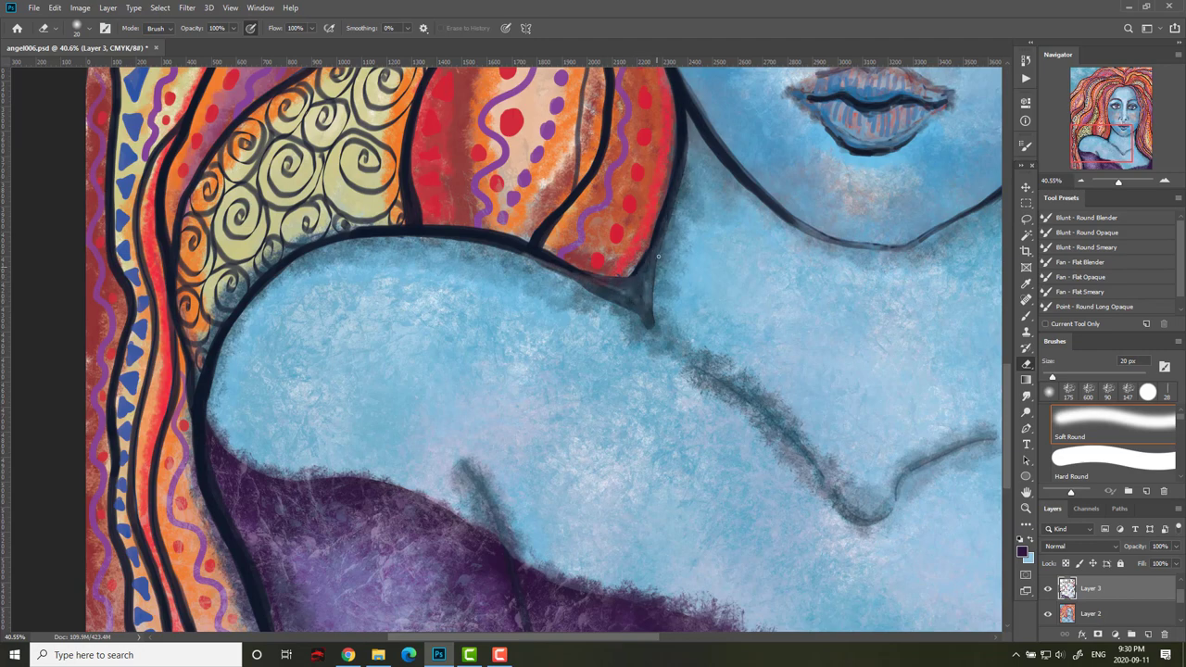
mouse_move(675, 210)
mouse_down()
mouse_move(687, 121)
mouse_move(568, 278)
mouse_up()
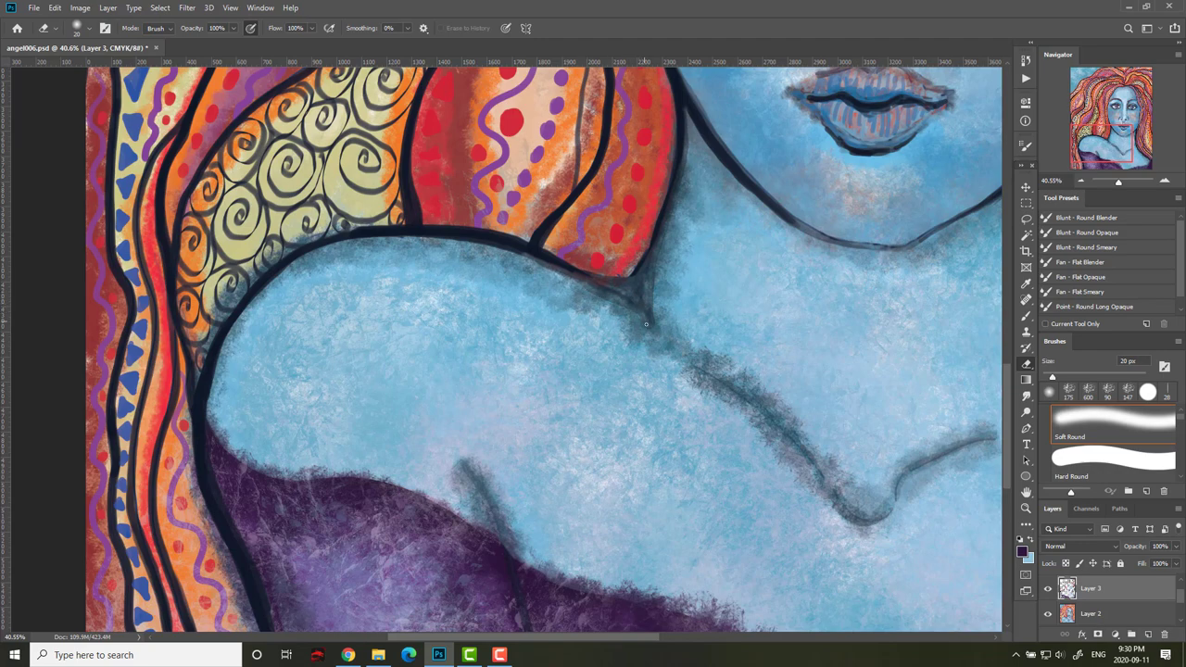
mouse_move(646, 323)
mouse_down()
mouse_move(519, 252)
mouse_move(429, 240)
mouse_up()
key(ctrl+s)
key(ctrl+0)
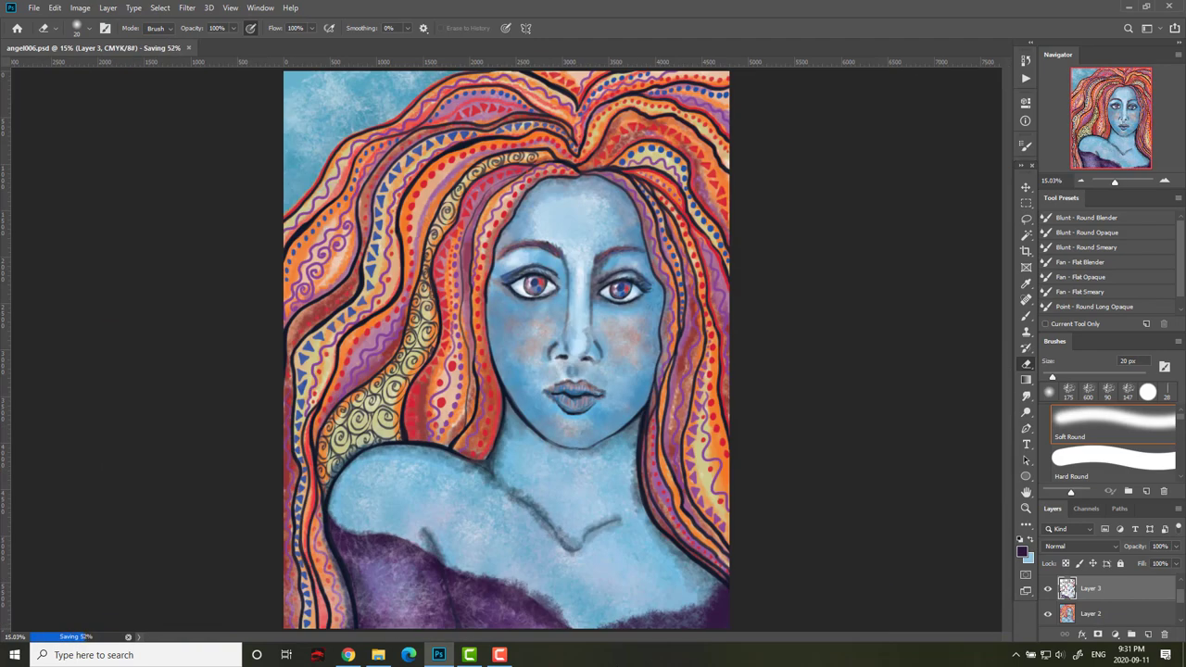
Paint dark purple over the lower-left hair strands beside the garment with the 175 px textured brush.
drag(503, 536, 737, 419)
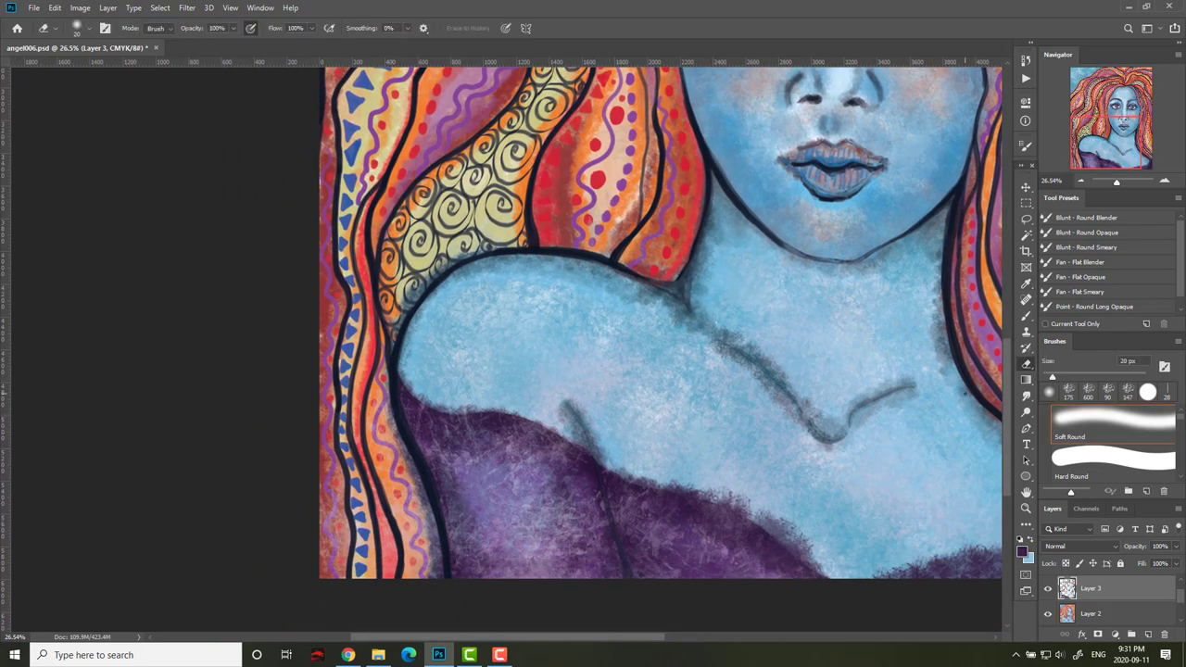
key(b)
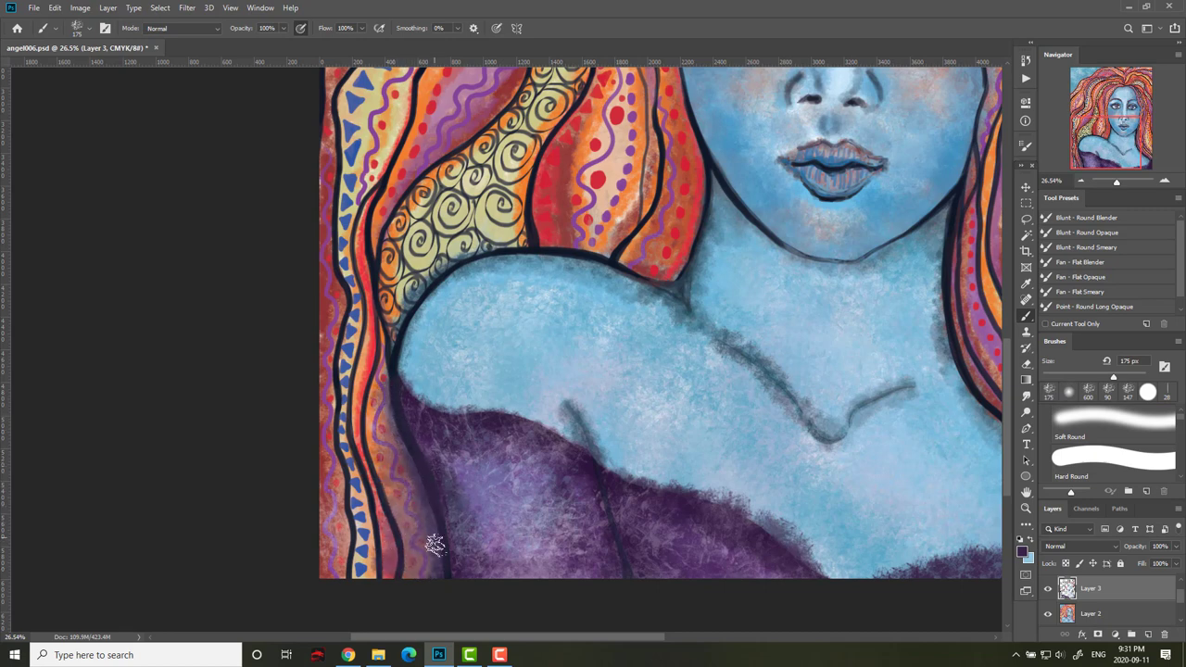
mouse_move(434, 544)
mouse_down()
mouse_move(371, 581)
mouse_move(340, 562)
mouse_move(324, 517)
mouse_move(324, 413)
mouse_move(347, 531)
mouse_move(371, 554)
mouse_move(365, 494)
mouse_move(371, 547)
mouse_move(345, 554)
mouse_move(391, 585)
mouse_move(358, 452)
mouse_move(353, 316)
mouse_up()
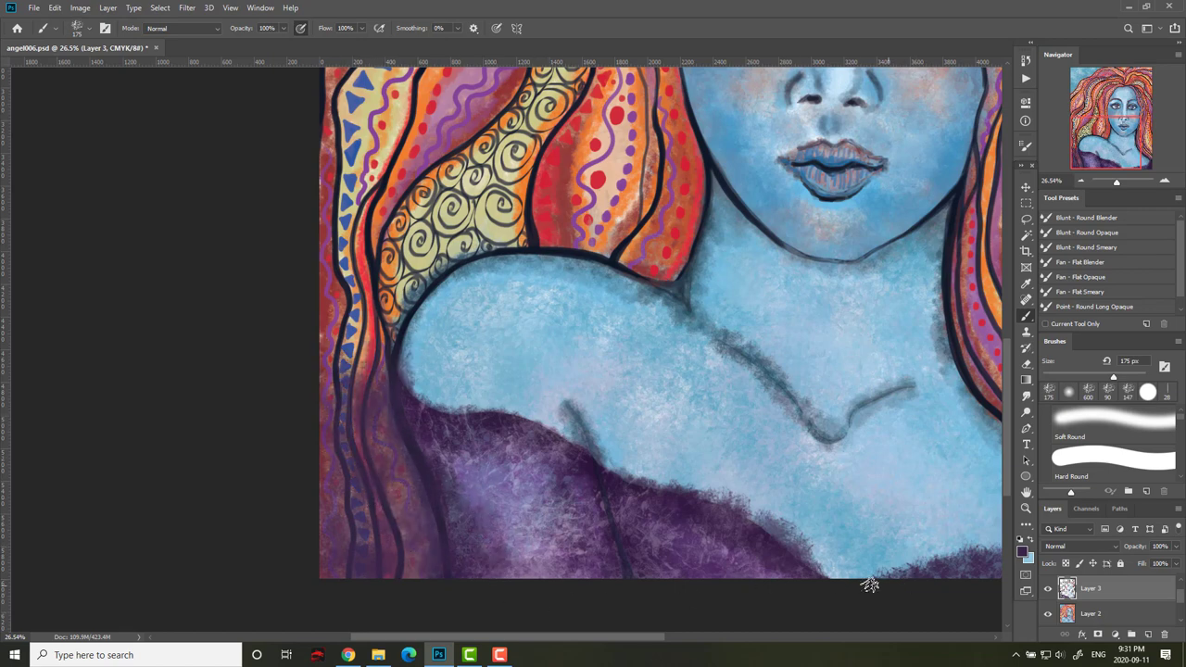
Blend the garment over the lower-left hair with a sampled lighter purple, enlarging the textured brush to 500 px, and save the document.
alt+click(519, 478)
mouse_move(397, 489)
mouse_down()
mouse_move(349, 510)
mouse_move(421, 525)
mouse_move(372, 562)
mouse_up()
key(bracketright)
key(bracketright)
key(bracketright)
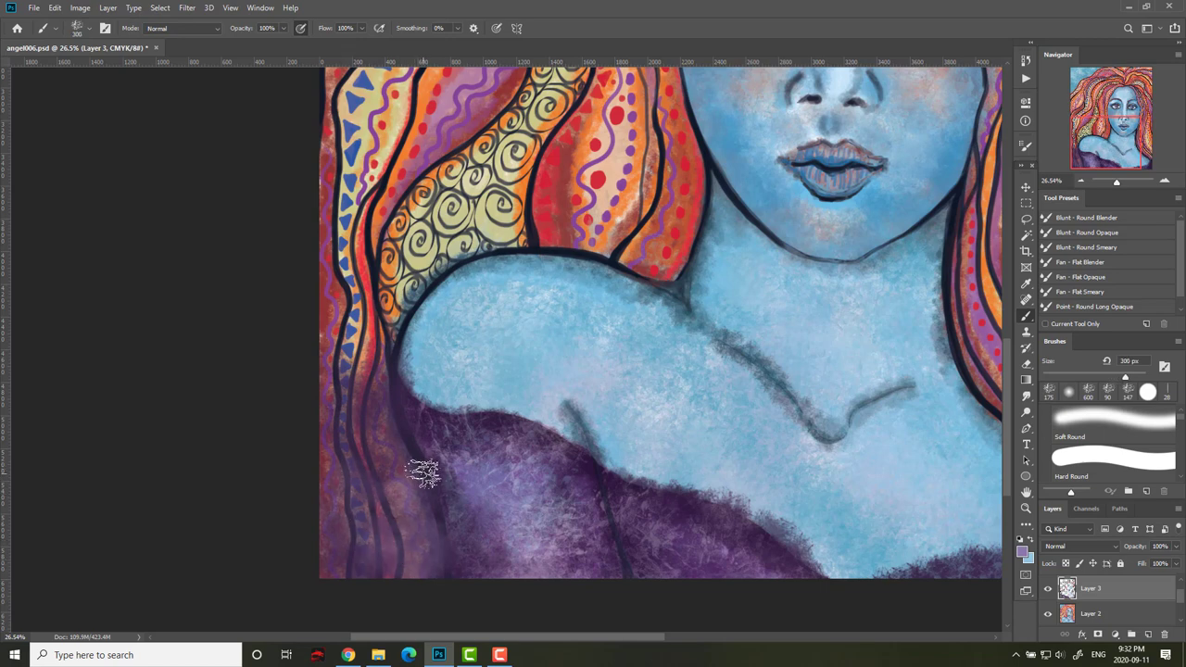
key(bracketright)
key(bracketright)
mouse_move(388, 479)
mouse_down()
mouse_move(395, 548)
mouse_move(450, 521)
mouse_move(374, 377)
mouse_move(463, 531)
mouse_move(483, 542)
mouse_move(476, 491)
mouse_move(521, 569)
mouse_move(629, 558)
mouse_move(620, 548)
mouse_move(770, 562)
mouse_move(703, 529)
mouse_move(499, 477)
mouse_up()
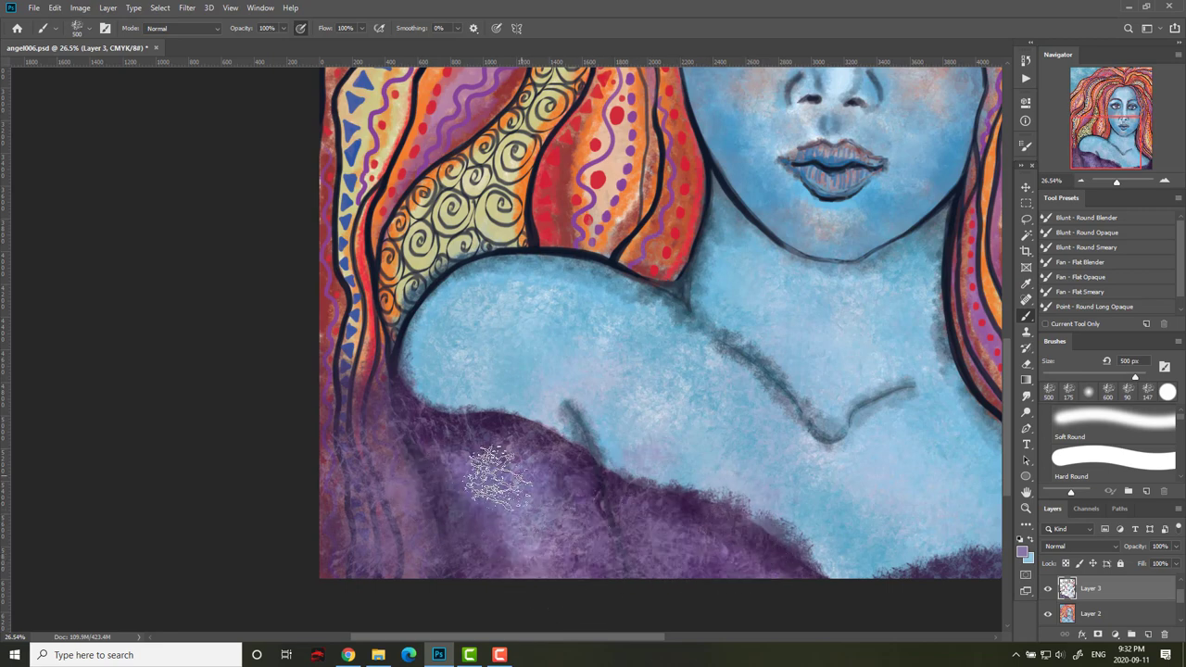
key(ctrl+s)
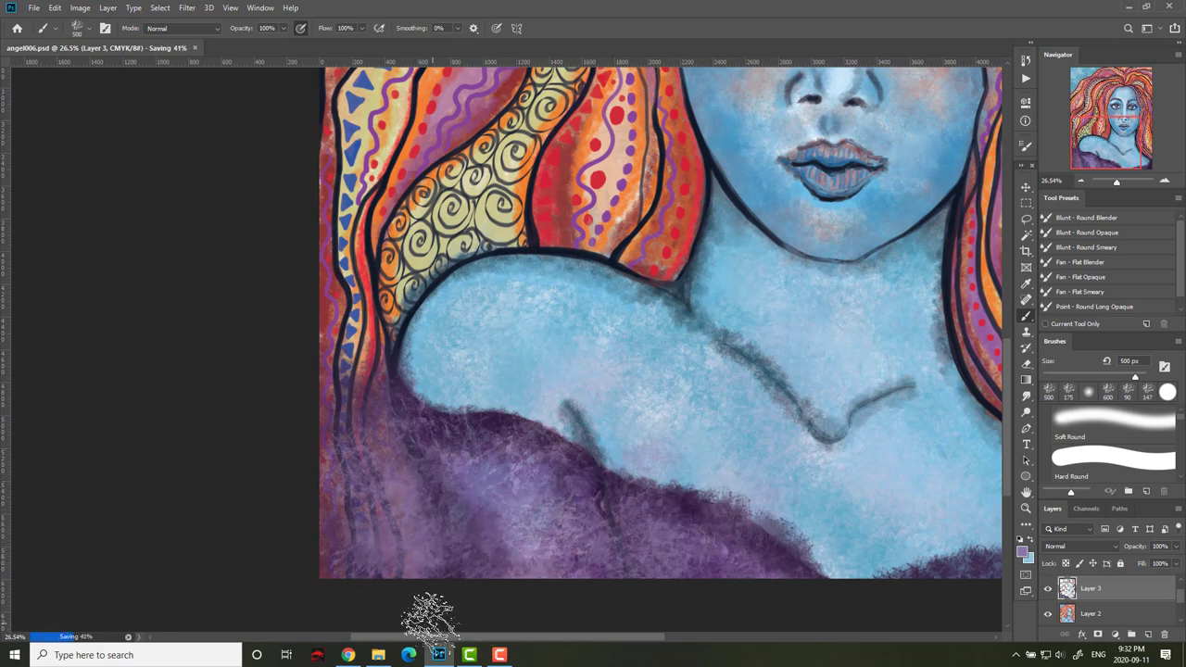
key(ctrl+0)
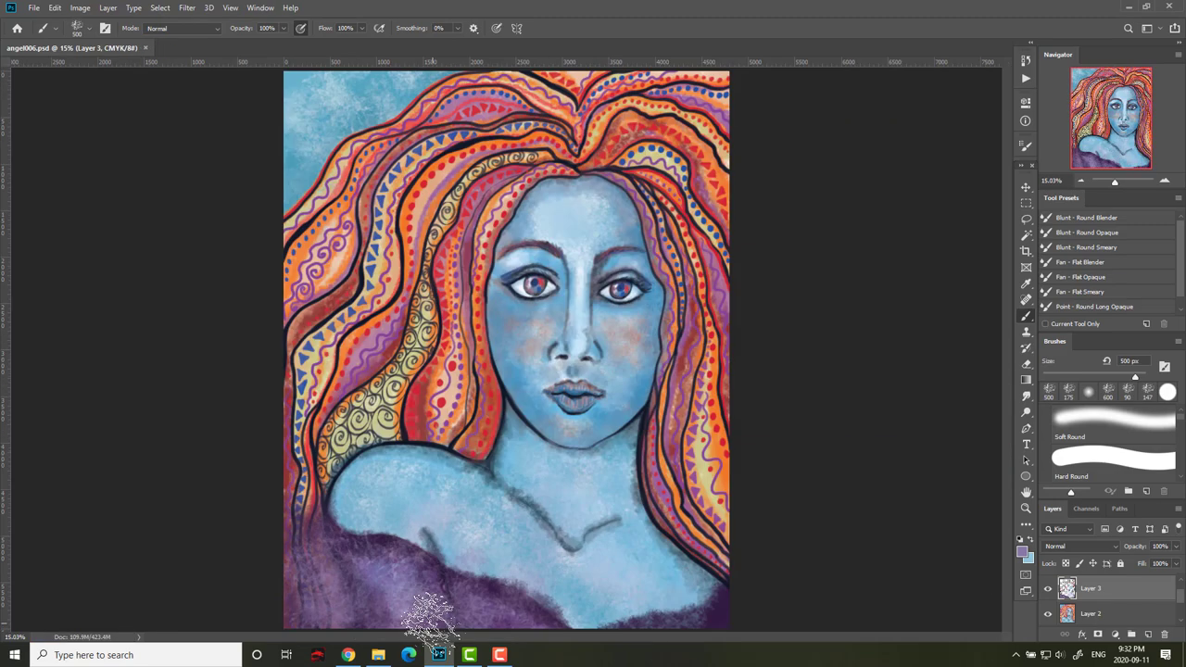
On Layer 2, shade the chest beneath the right-hand hair and above the garment with a deeper blue, reducing the textured brush to 125 px.
key(alt+bracketleft)
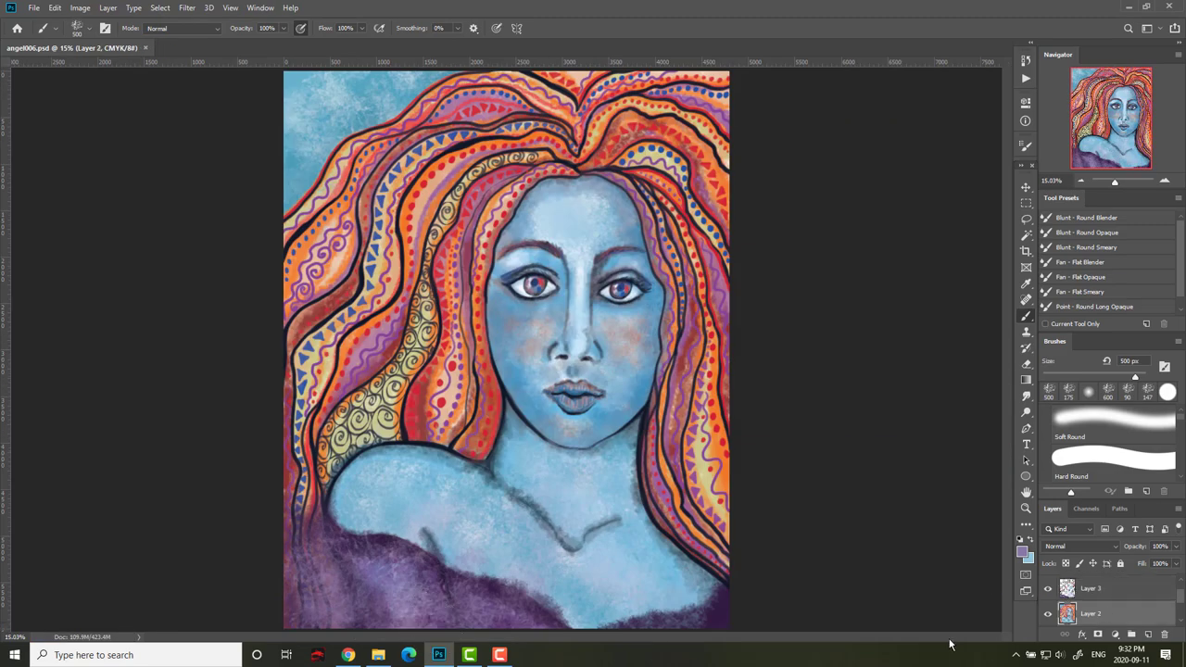
alt+click(643, 547)
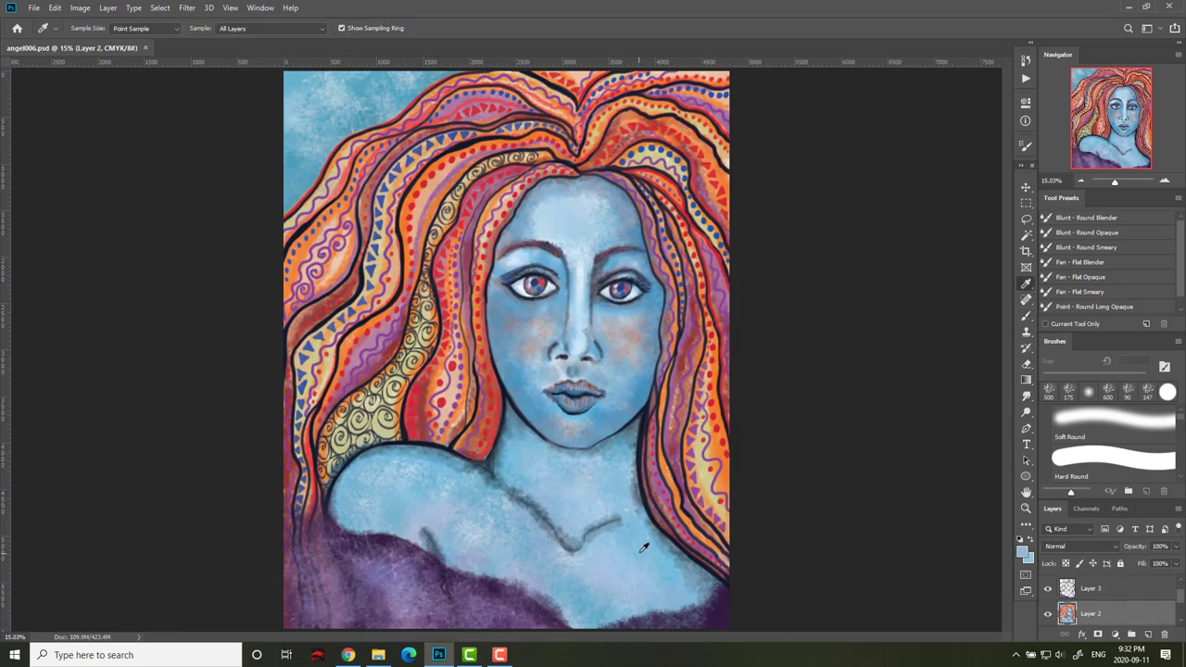
click(1021, 552)
click(936, 255)
click(1042, 196)
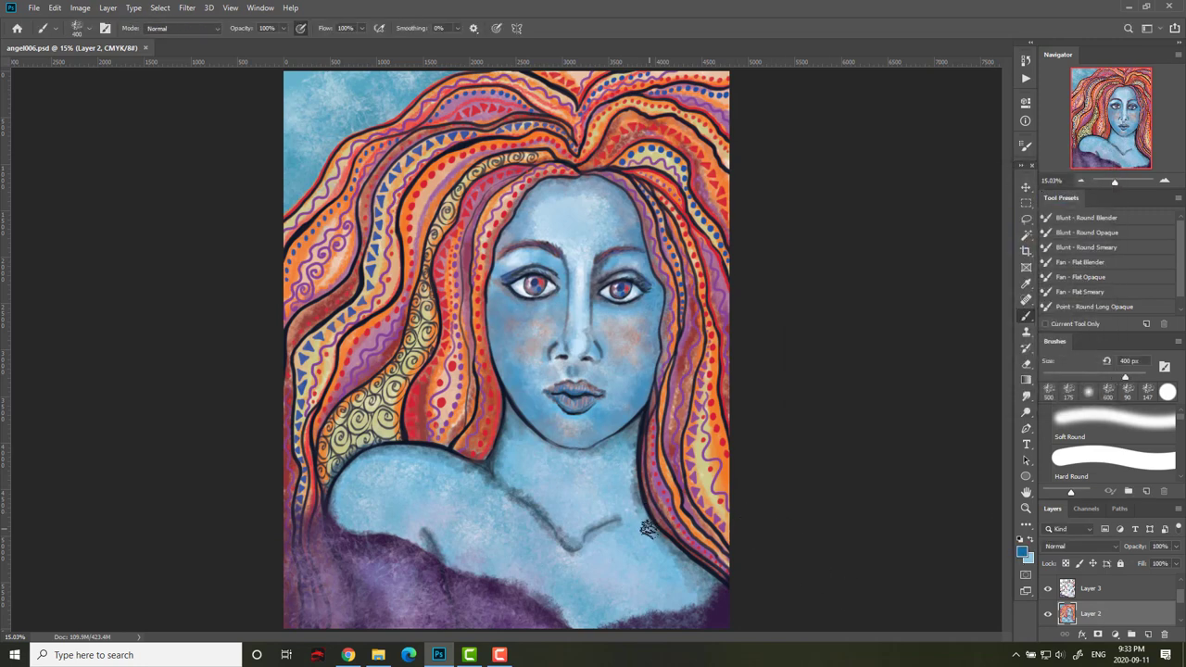
drag(697, 572, 706, 584)
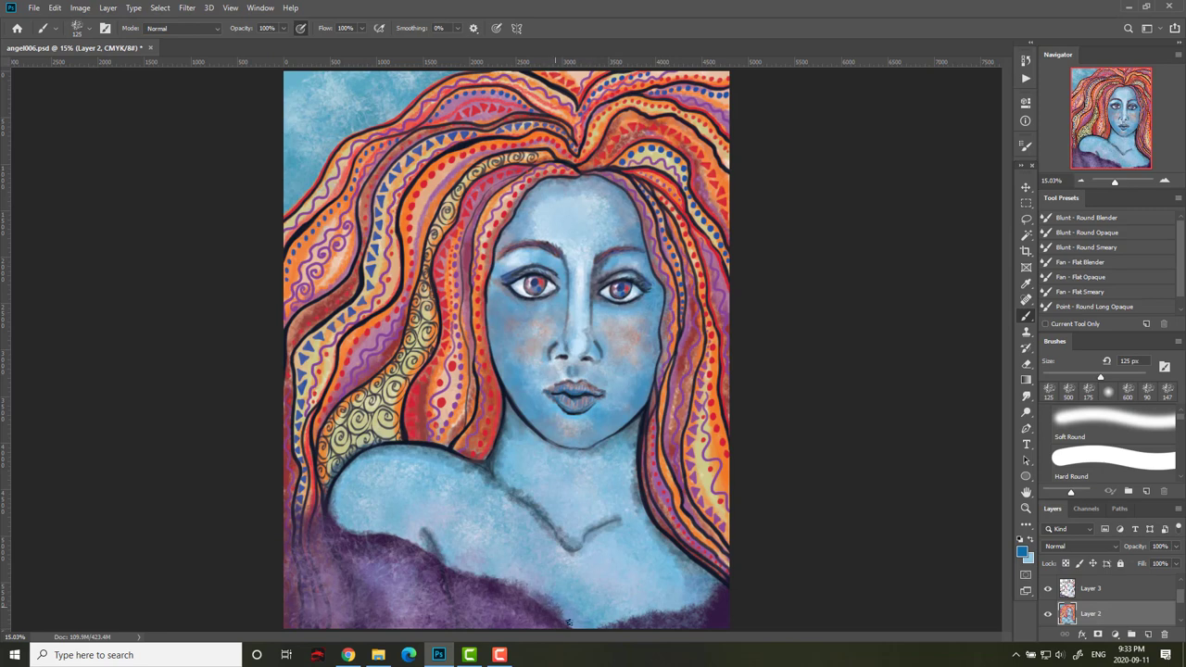
drag(617, 611, 622, 610)
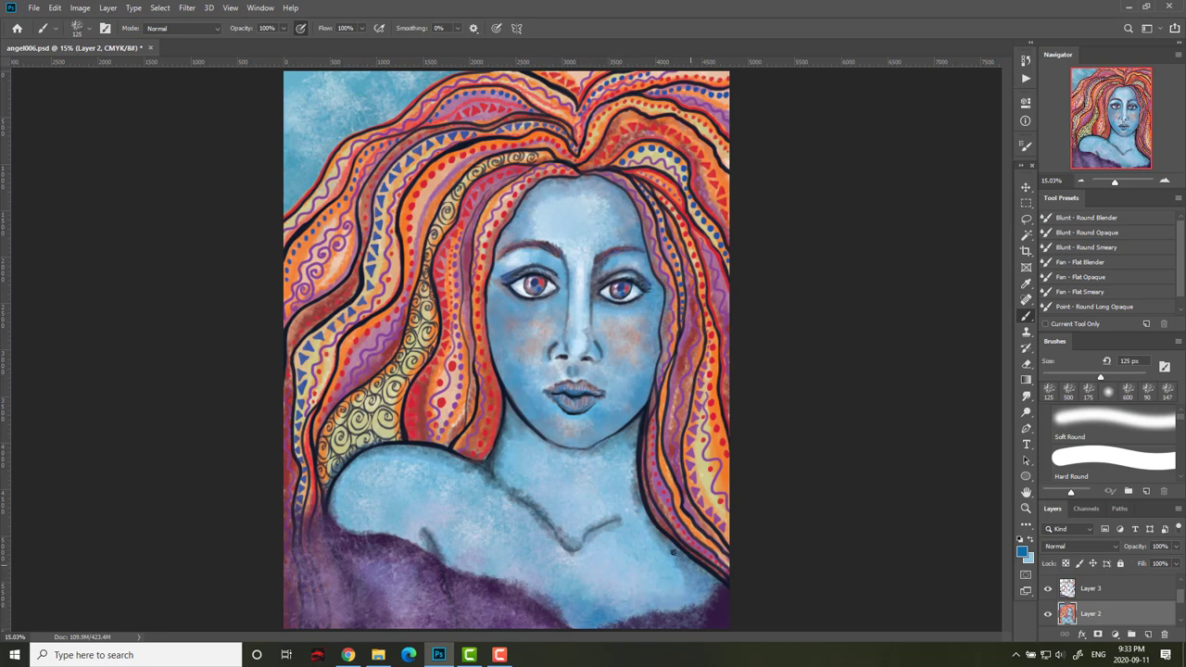
scroll(713, 454, up, 2)
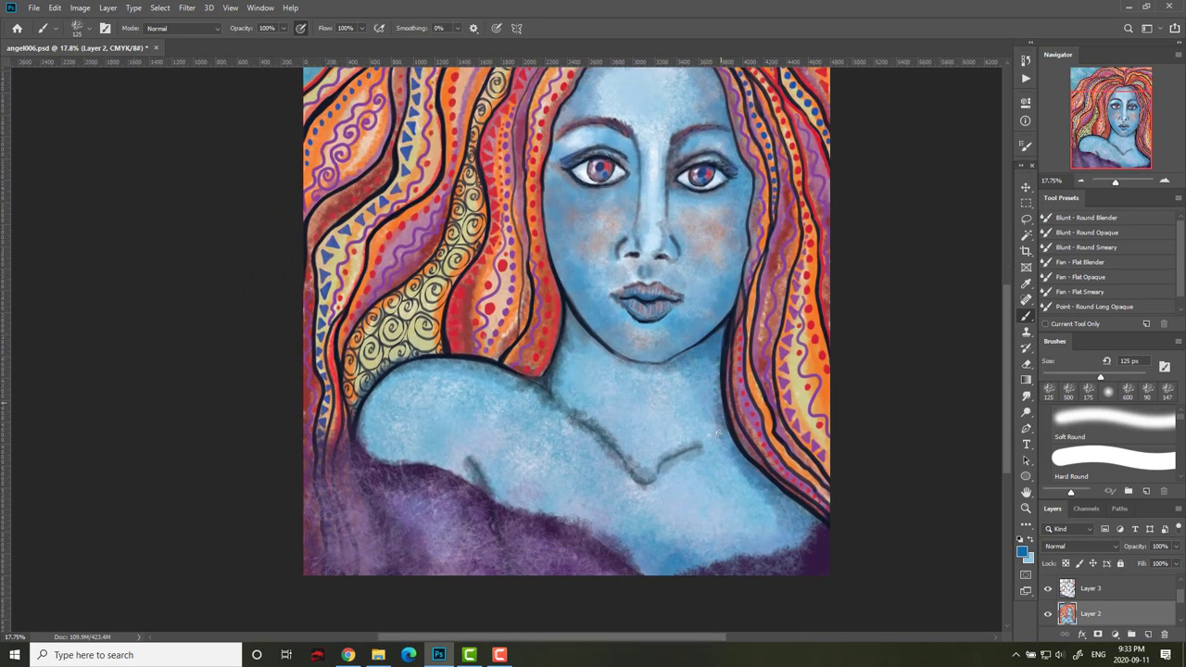
drag(723, 433, 776, 518)
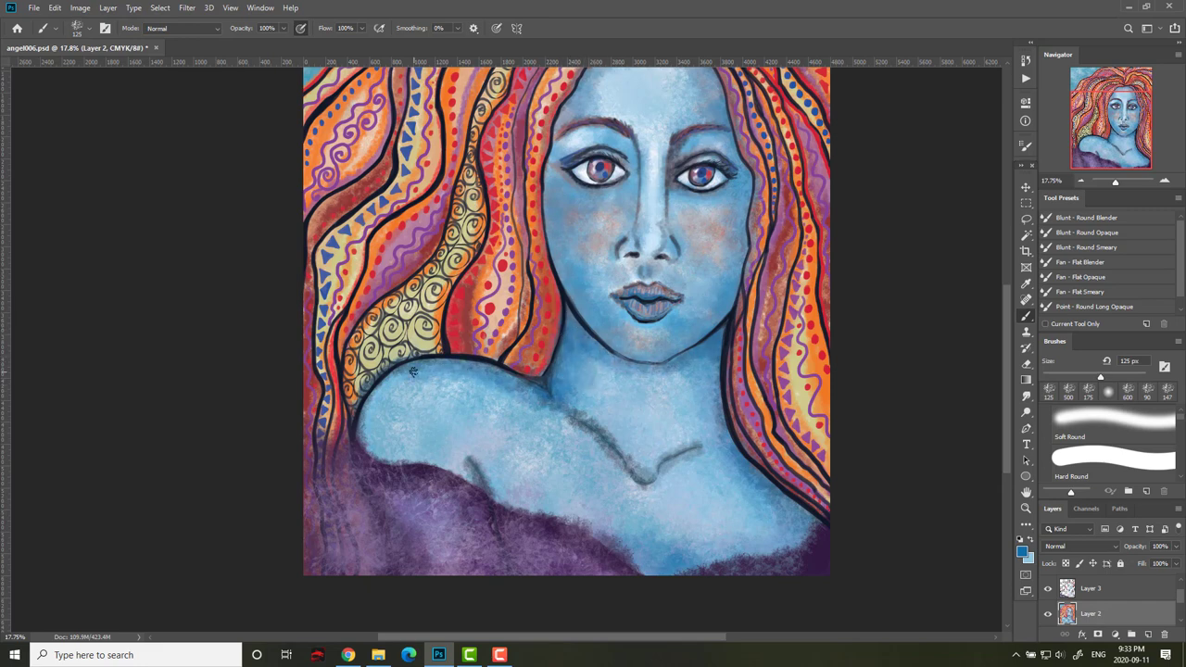
Shade the bare shoulder's edges, the arm crease and the skin bordering the garment with the 125 px textured brush in deeper blue.
drag(545, 396, 578, 440)
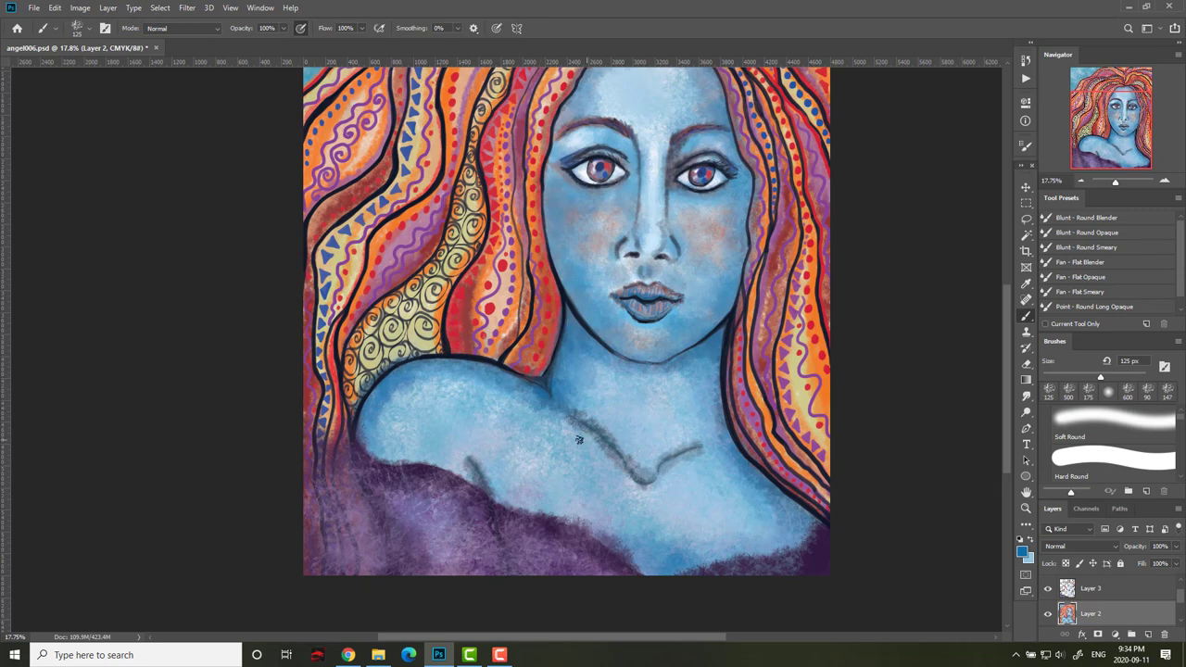
drag(488, 470, 501, 505)
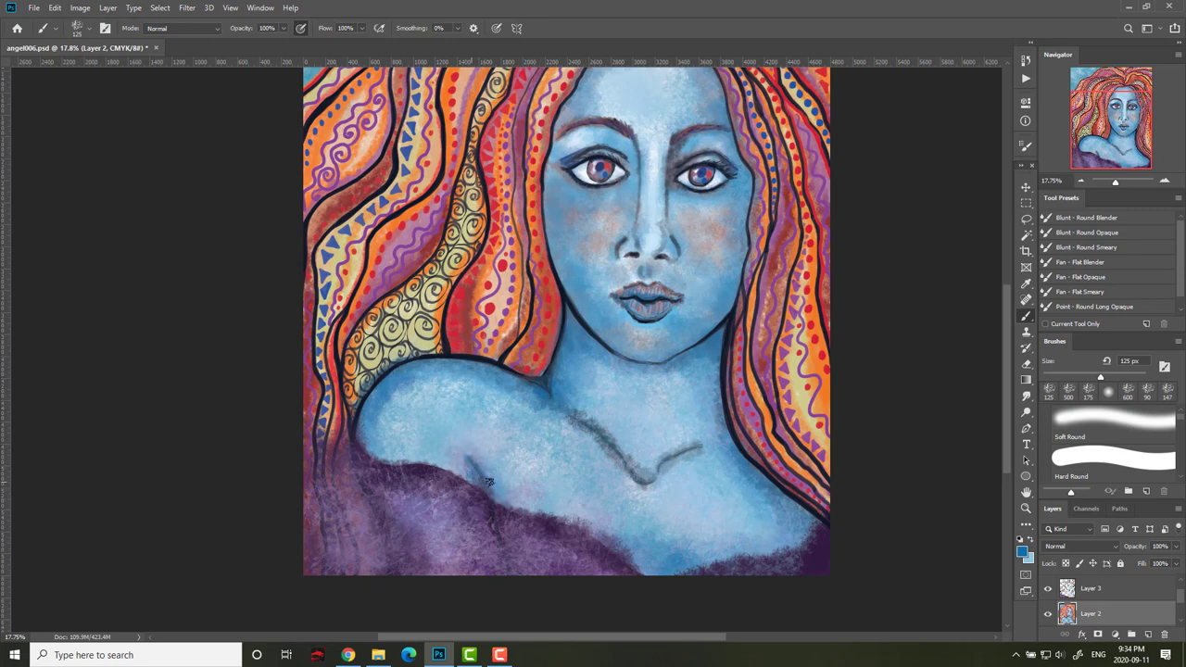
mouse_move(469, 459)
mouse_down()
mouse_move(426, 462)
mouse_move(380, 417)
mouse_up()
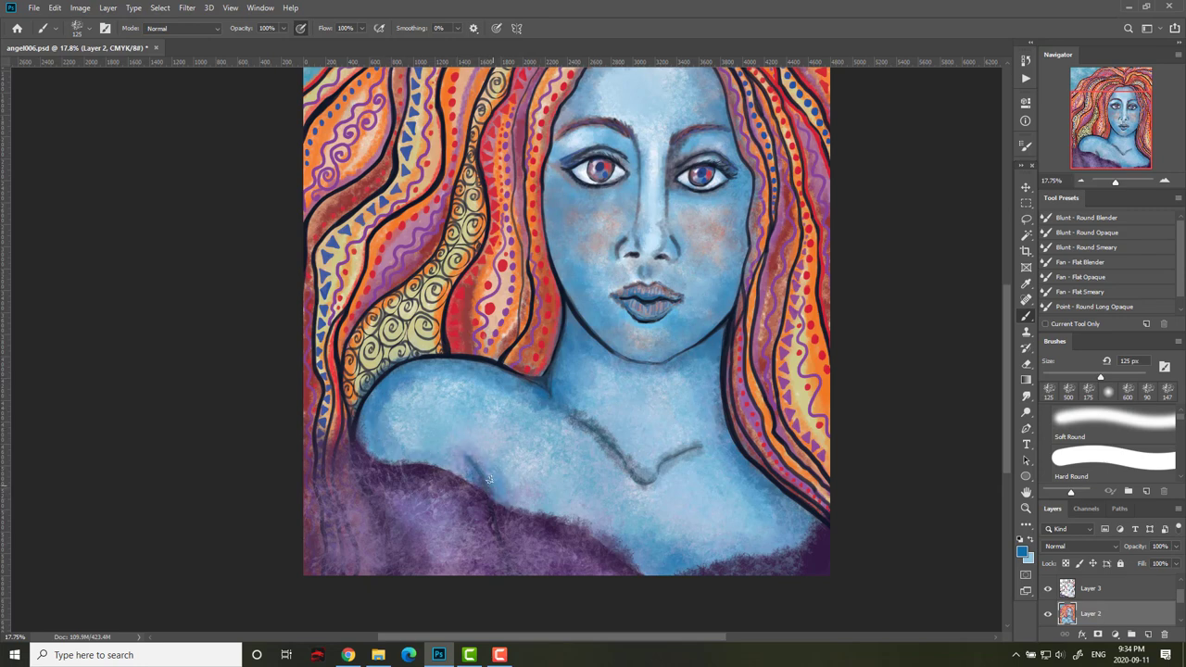
drag(486, 461, 559, 507)
mouse_move(515, 474)
mouse_down()
mouse_move(557, 505)
mouse_move(517, 448)
mouse_move(554, 503)
mouse_up()
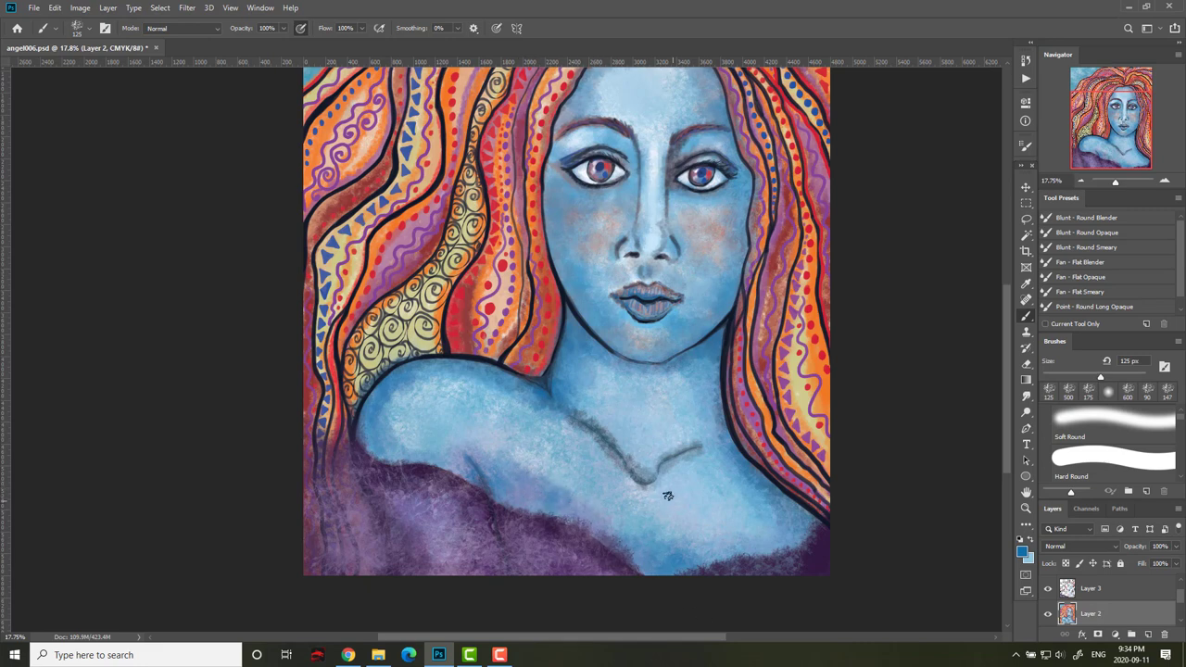
Blend the gray collarbone lines into the skin with deeper blue and shade the side of the neck.
drag(575, 417, 640, 491)
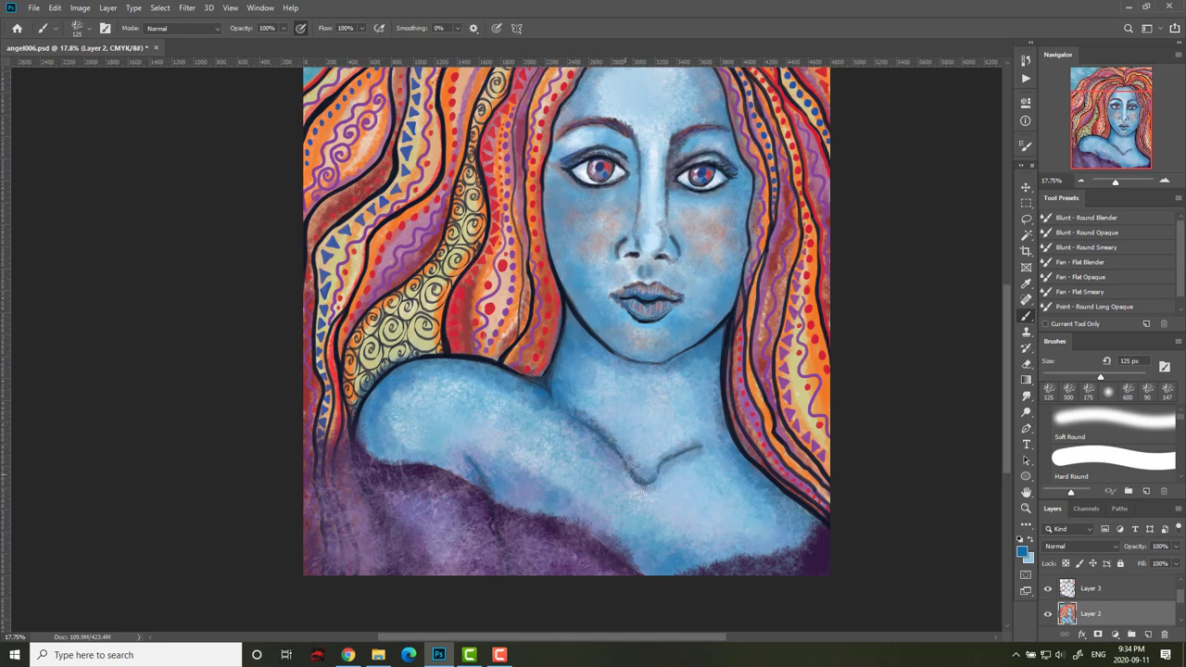
drag(701, 440, 643, 459)
mouse_move(708, 356)
mouse_down()
mouse_move(724, 453)
mouse_move(767, 512)
mouse_move(661, 553)
mouse_up()
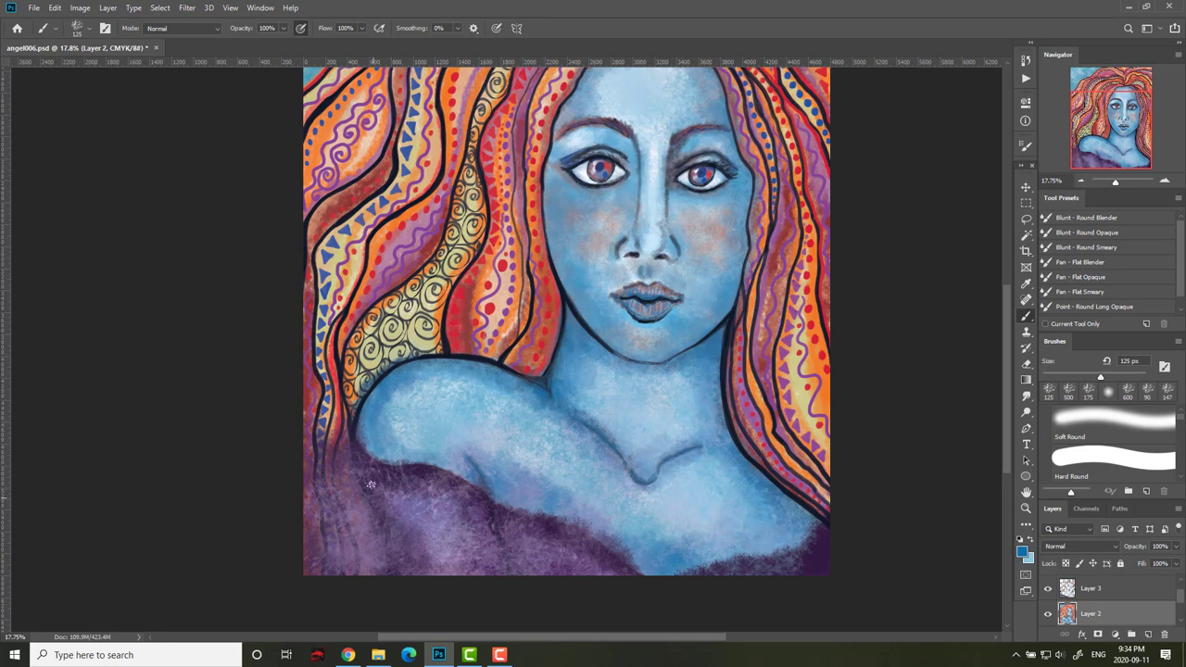
Deepen the blue shading around the forehead edges, brows, eye sockets, cheeks and nose sides with the 125 px textured brush.
scroll(748, 333, up, 5)
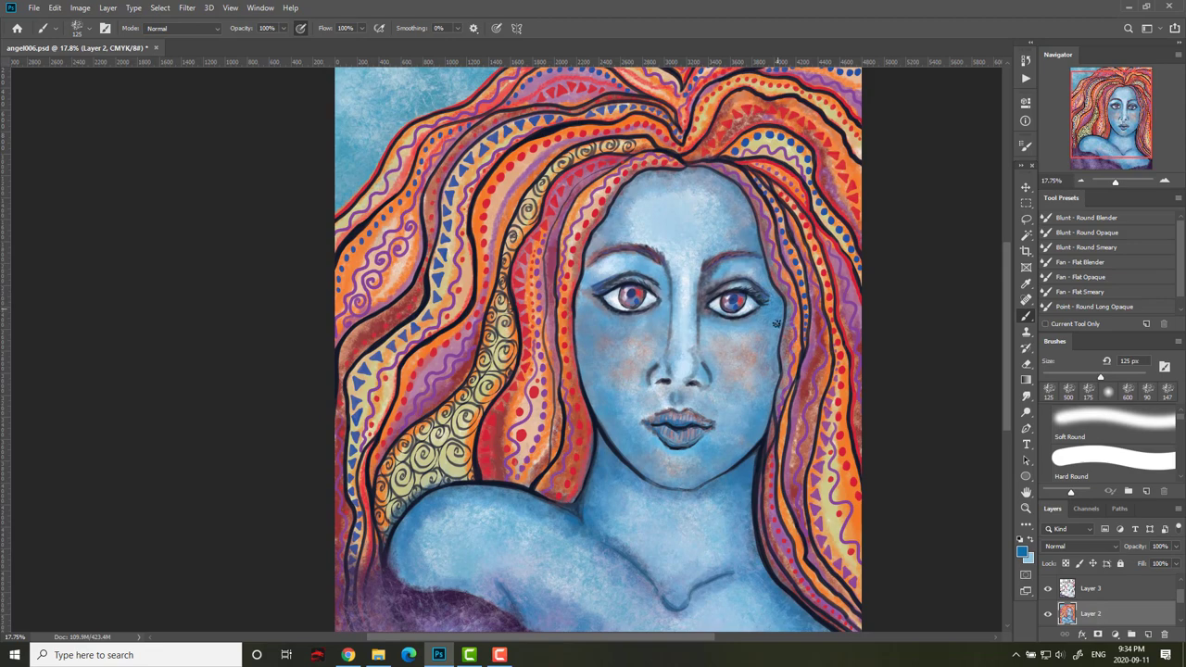
scroll(781, 391, up, 3)
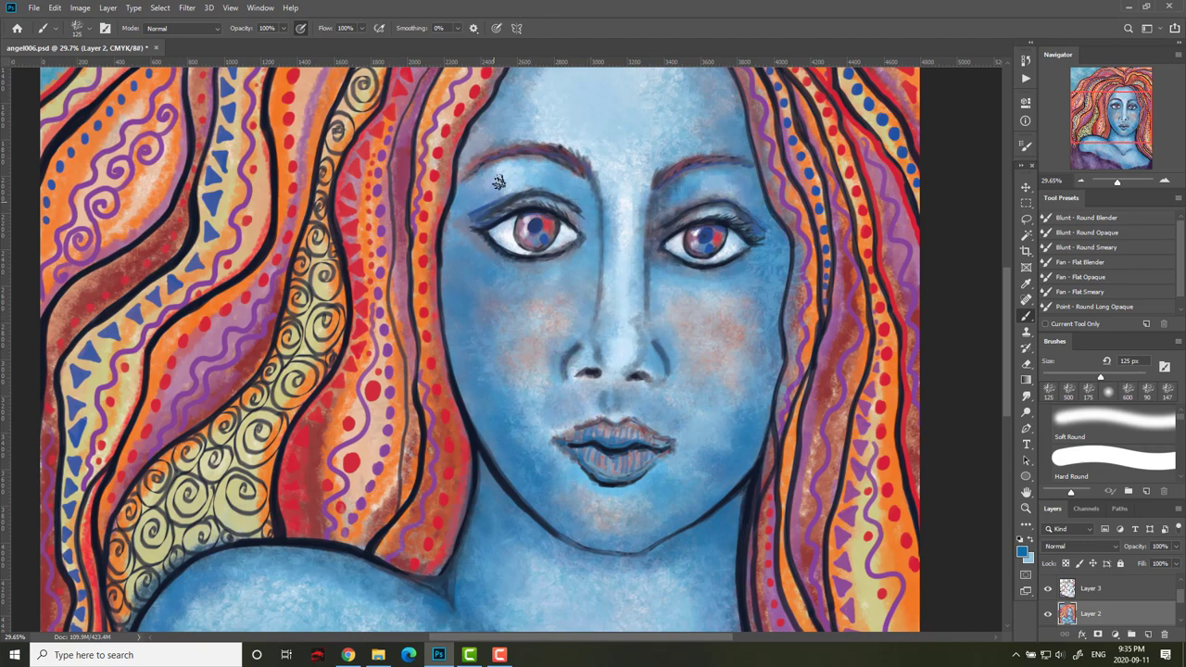
drag(689, 152, 714, 260)
mouse_move(513, 228)
mouse_down()
mouse_move(644, 141)
mouse_move(555, 170)
mouse_move(701, 145)
mouse_move(755, 210)
mouse_move(694, 257)
mouse_move(682, 163)
mouse_move(610, 169)
mouse_move(578, 179)
mouse_move(505, 273)
mouse_up()
drag(777, 287, 732, 291)
drag(515, 285, 486, 315)
drag(613, 313, 605, 294)
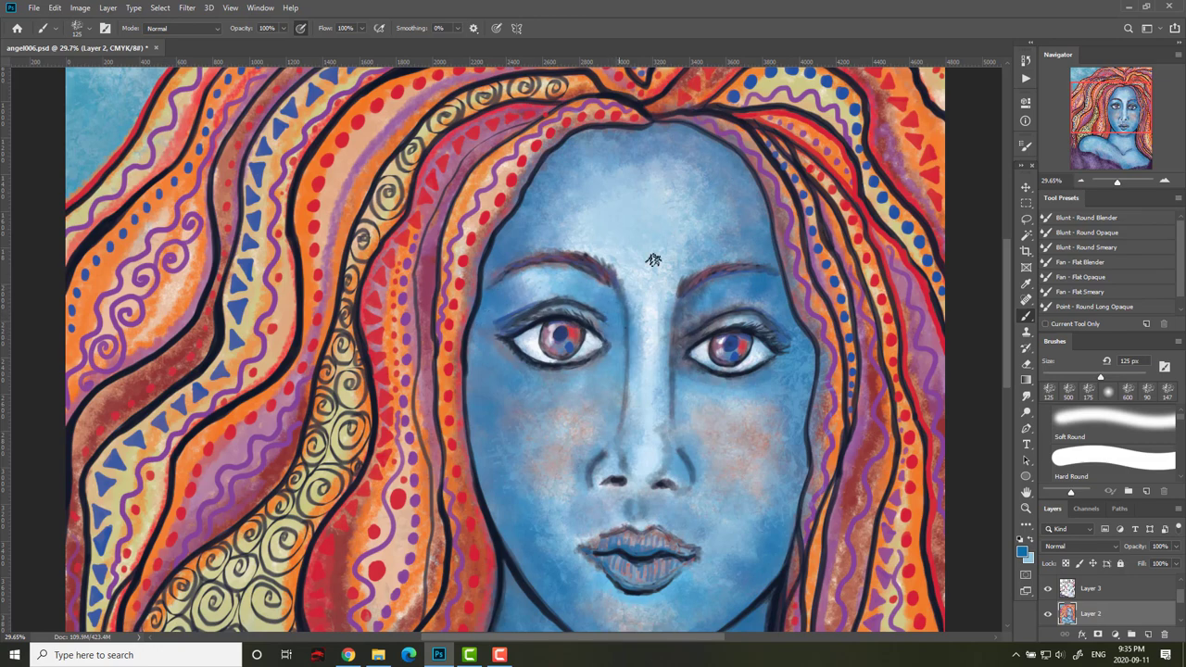
Darken the right temple, the skin under both eyes and beside the nose bridge, and save the document.
drag(753, 276, 789, 361)
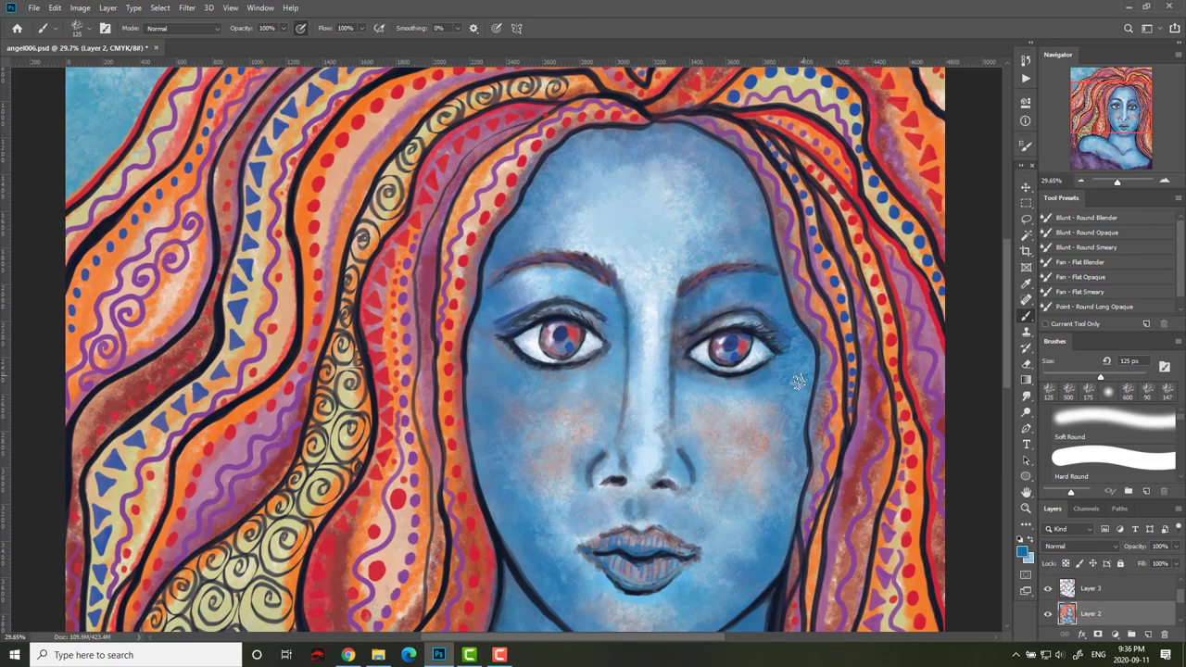
drag(744, 393, 697, 377)
drag(601, 363, 569, 380)
drag(616, 345, 621, 378)
drag(711, 268, 683, 268)
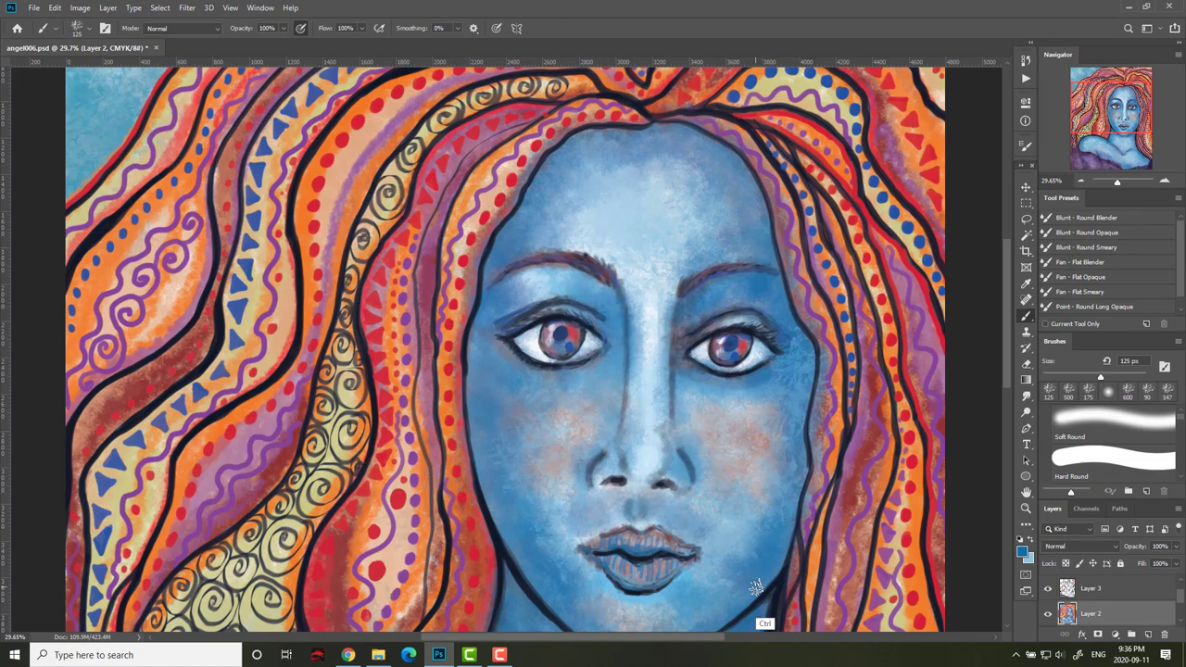
key(ctrl+s)
key(ctrl+0)
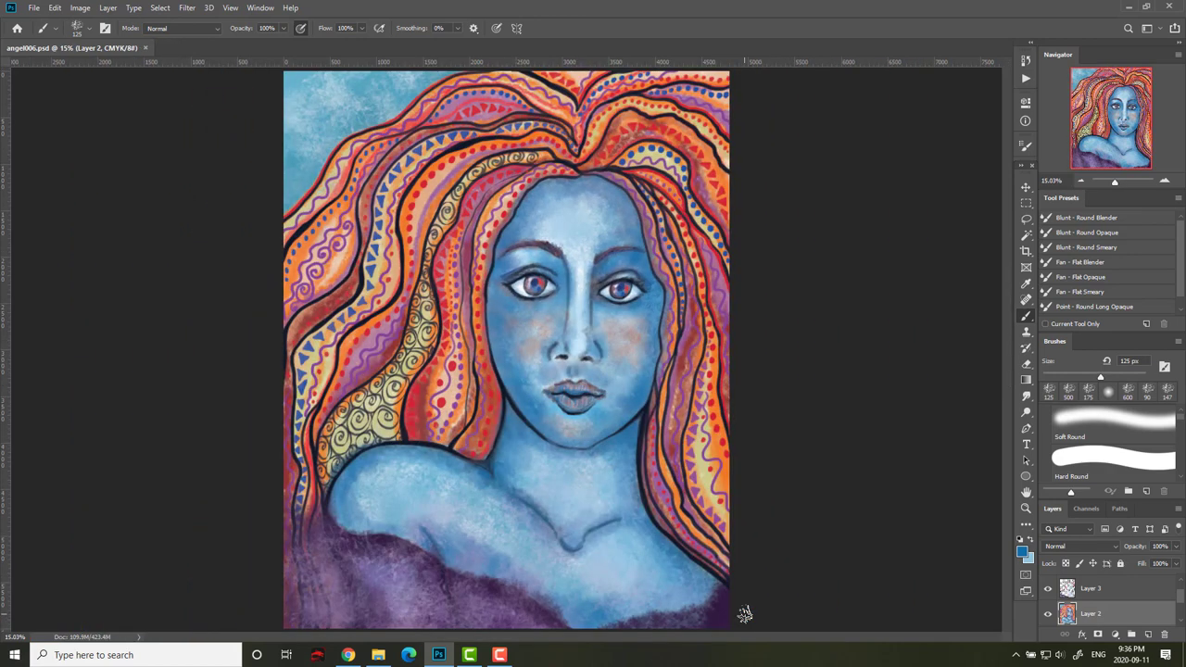
Paint deeper blue into the upper-left background along the hair outline, and save the document.
drag(444, 287, 491, 291)
drag(426, 135, 771, 474)
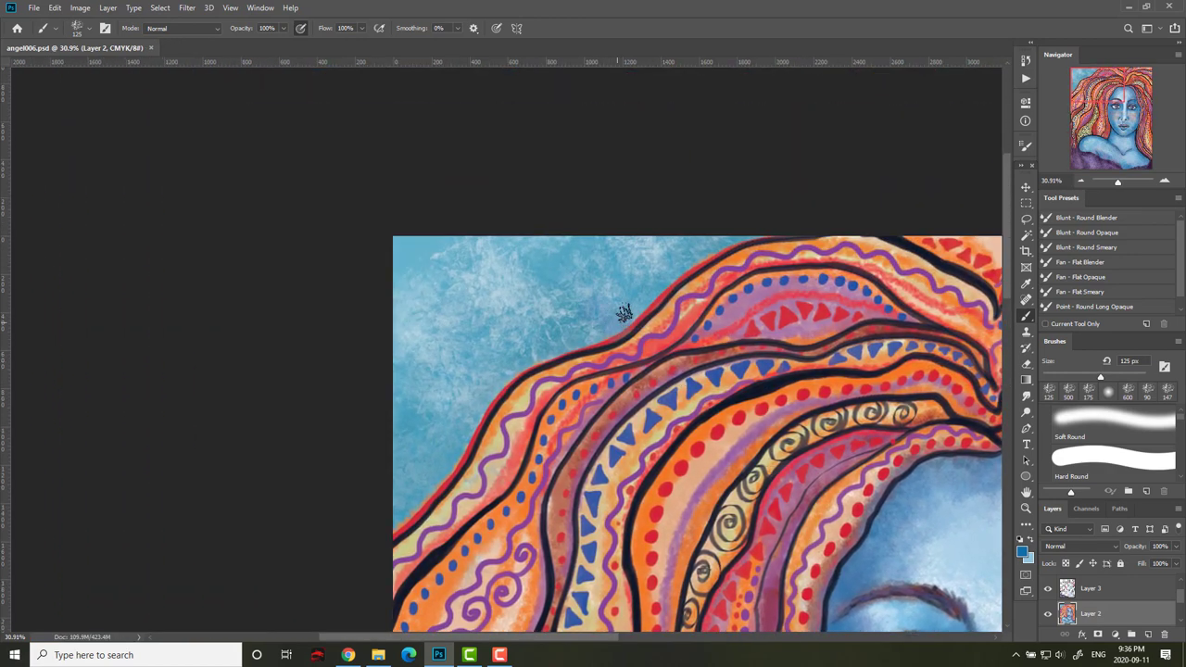
mouse_move(623, 313)
mouse_down()
mouse_move(608, 270)
mouse_move(556, 277)
mouse_move(564, 296)
mouse_move(442, 420)
mouse_move(399, 425)
mouse_move(466, 400)
mouse_move(437, 466)
mouse_move(483, 374)
mouse_move(544, 333)
mouse_move(402, 384)
mouse_up()
drag(889, 524, 831, 74)
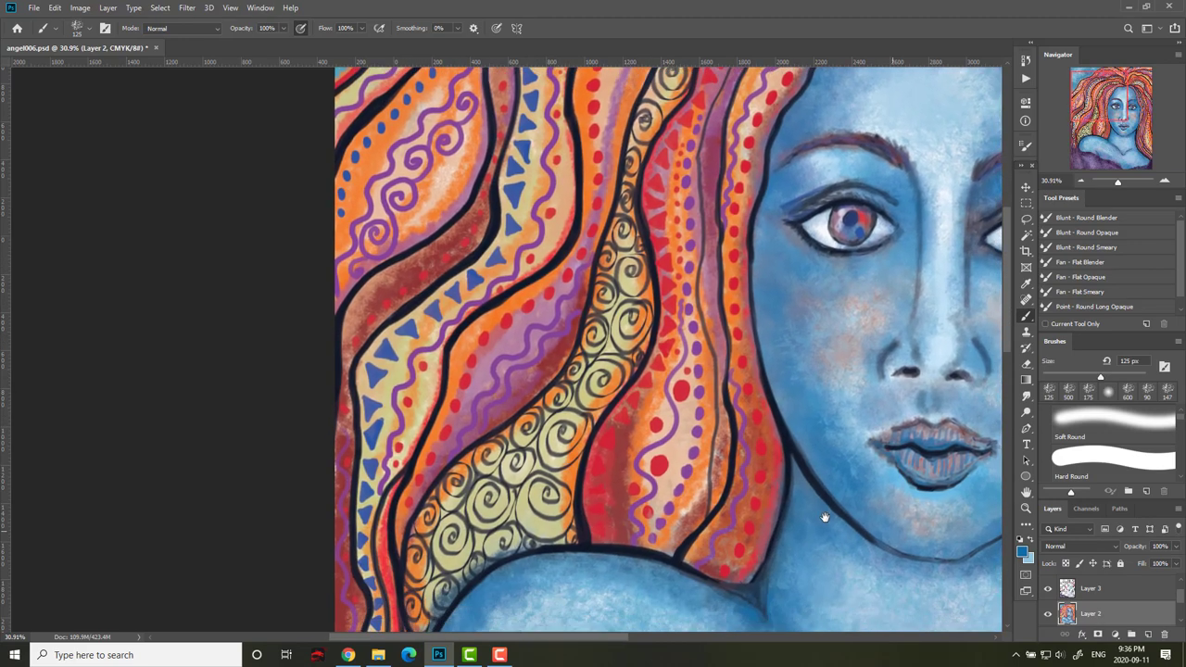
drag(824, 517, 789, 155)
drag(807, 429, 831, 374)
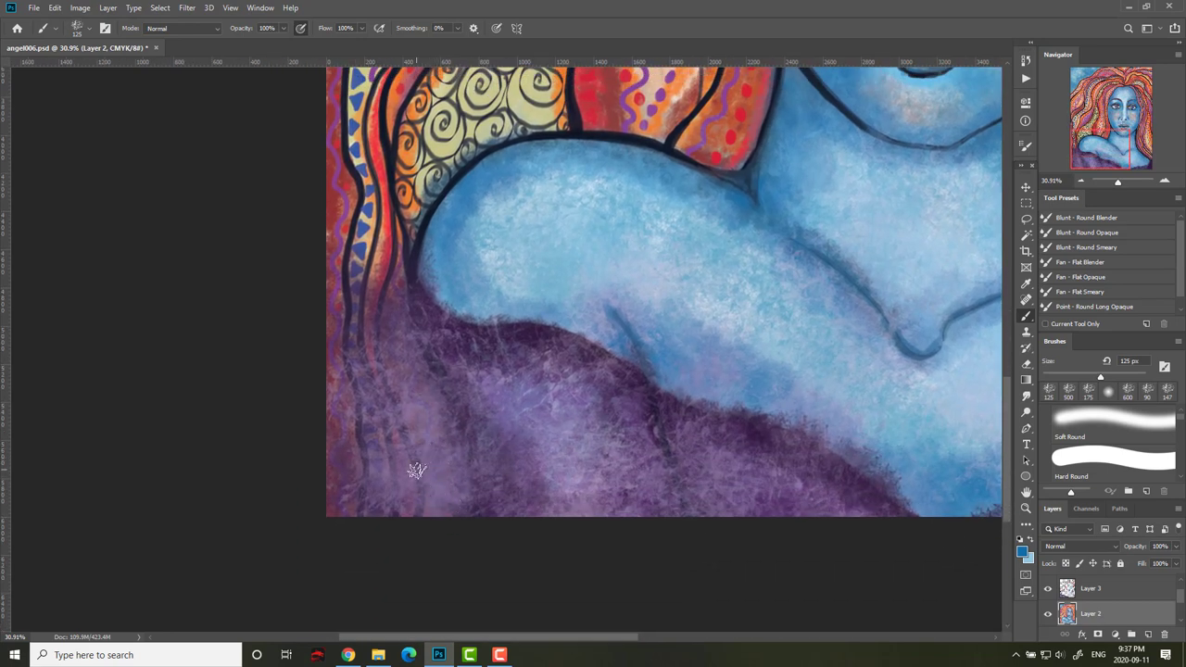
key(ctrl+s)
key(ctrl+0)
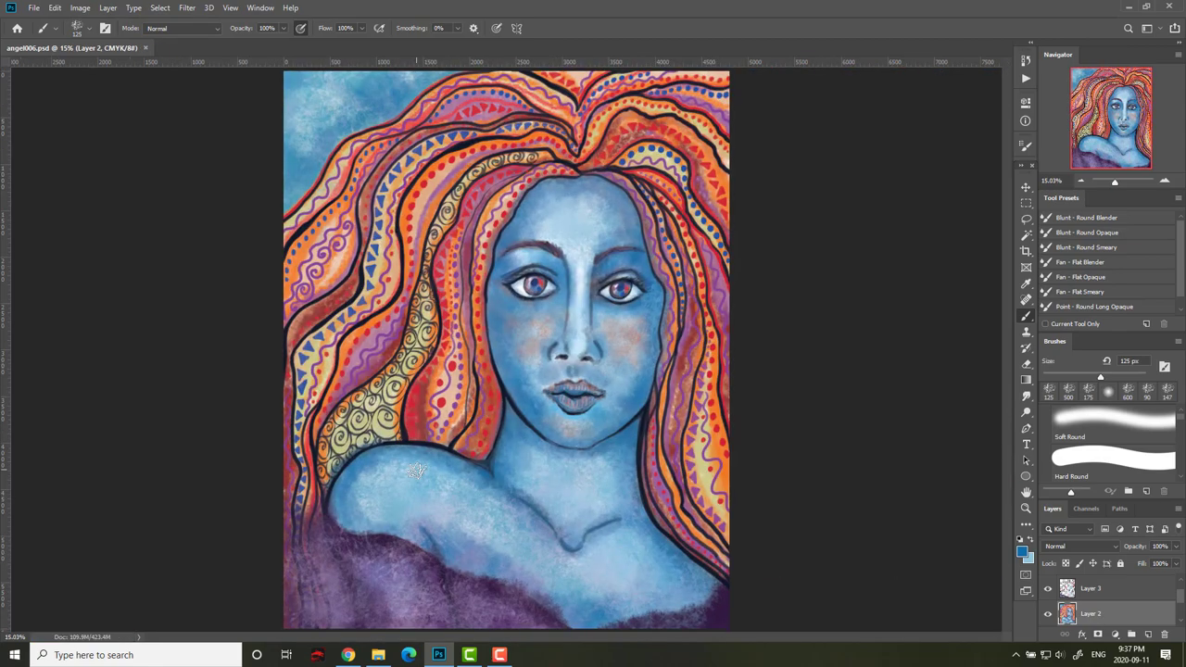
Select Layer 3 and set up the Hard Round Pressure Size brush with black as the painting colour.
scroll(714, 352, up, 3)
click(1116, 594)
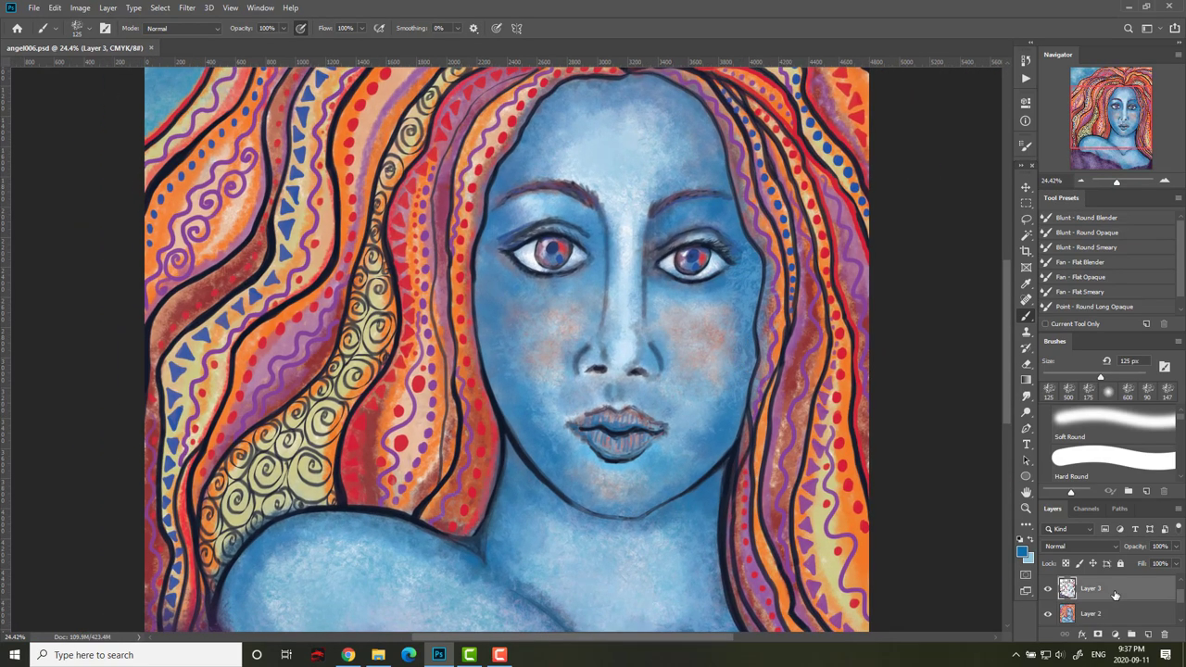
click(1048, 588)
click(1048, 588)
click(82, 28)
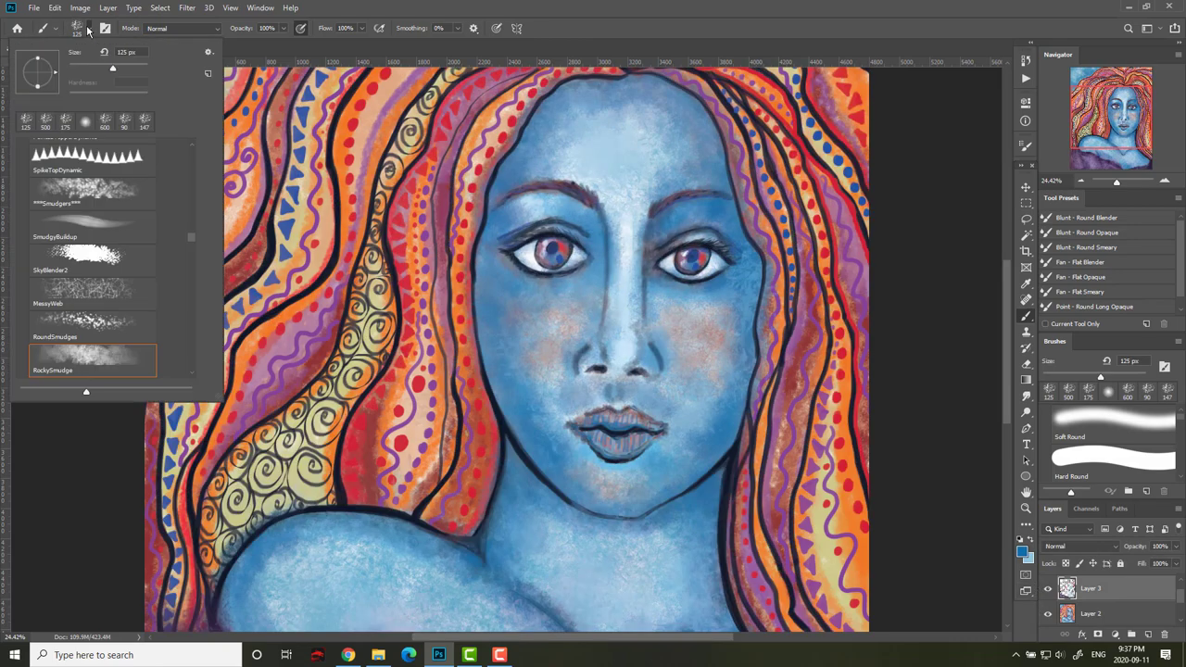
scroll(196, 146, up, 5)
click(88, 269)
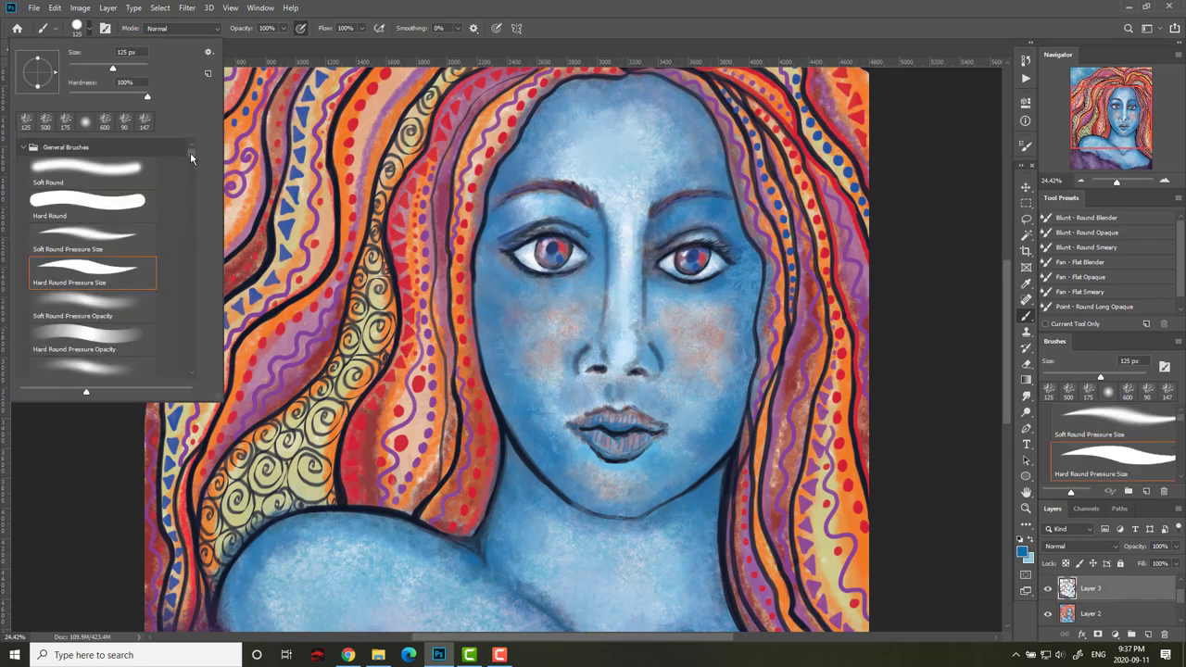
mouse_move(190, 152)
mouse_down()
mouse_move(202, 367)
mouse_move(185, 143)
mouse_up()
click(1021, 551)
click(921, 344)
key(Return)
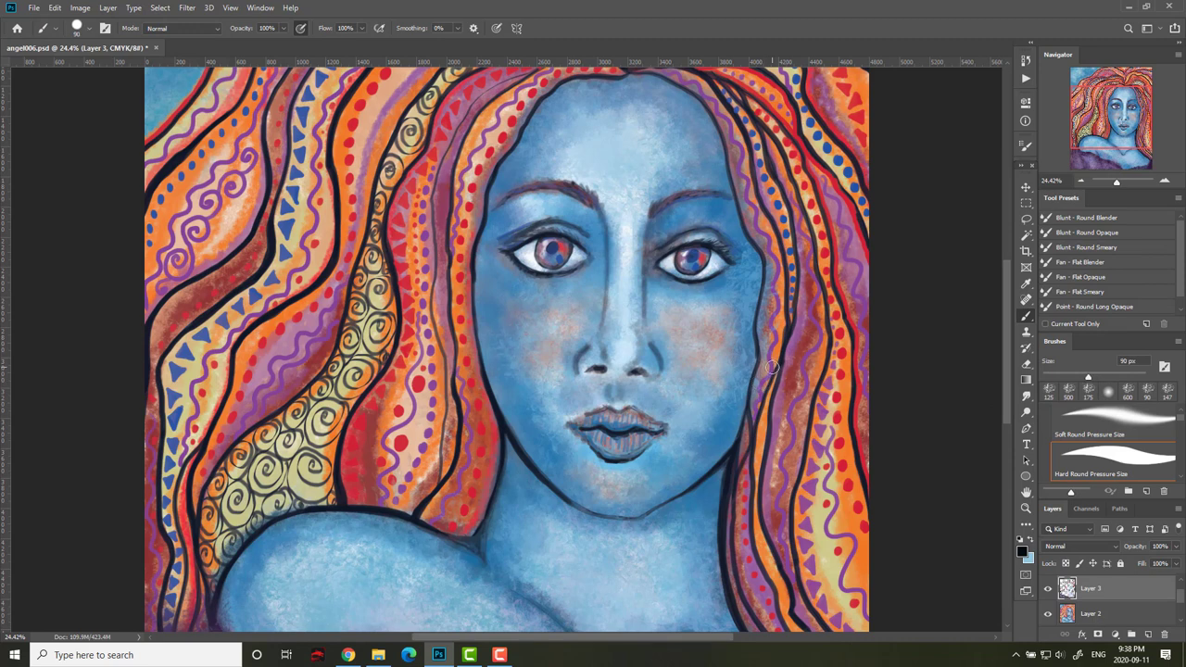
Draw thin black hair strands along the right side of the face and down beside the neck to the chest, using a 15 px brush.
drag(755, 367, 753, 374)
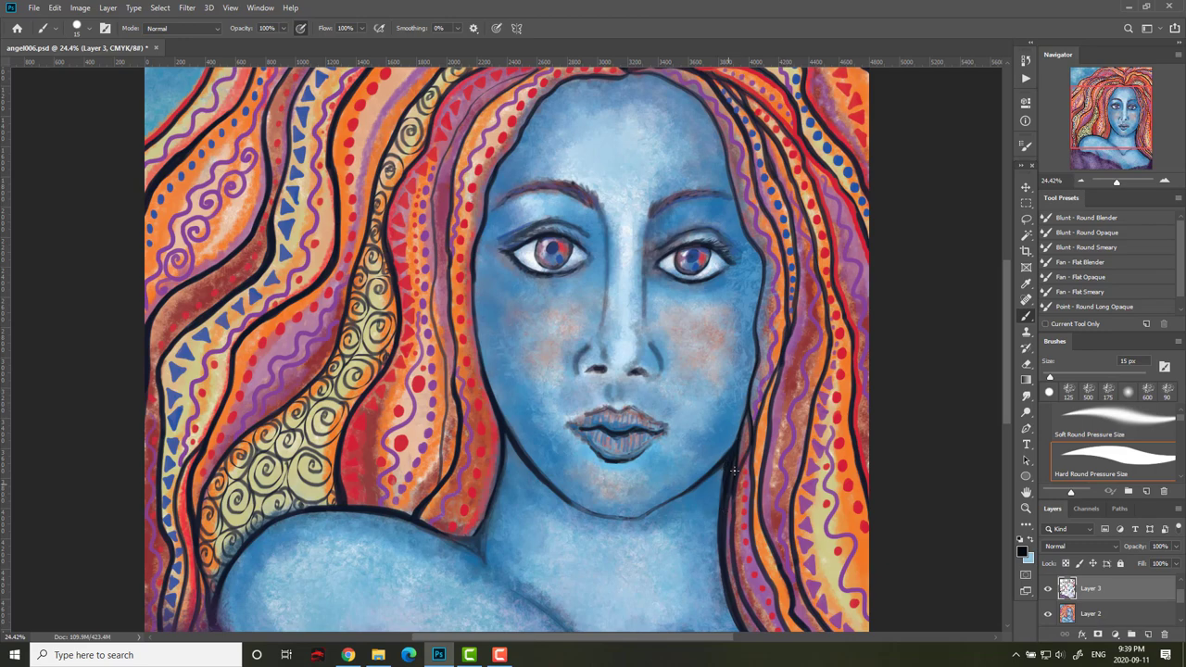
scroll(815, 352, up, 3)
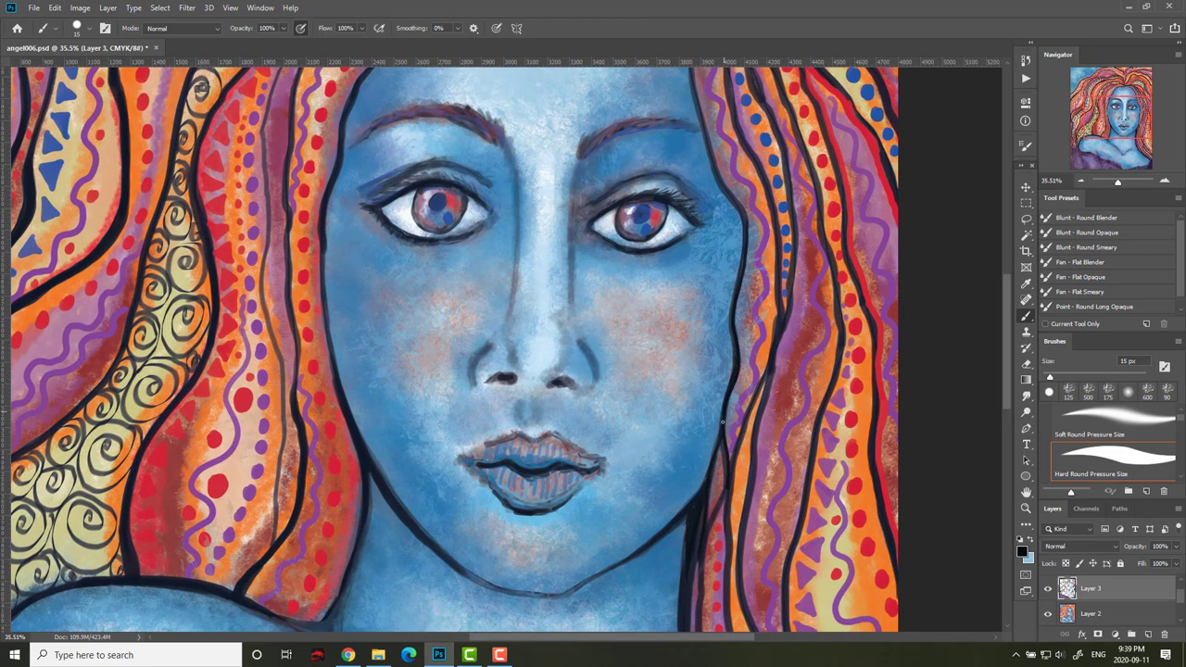
drag(799, 197, 819, 394)
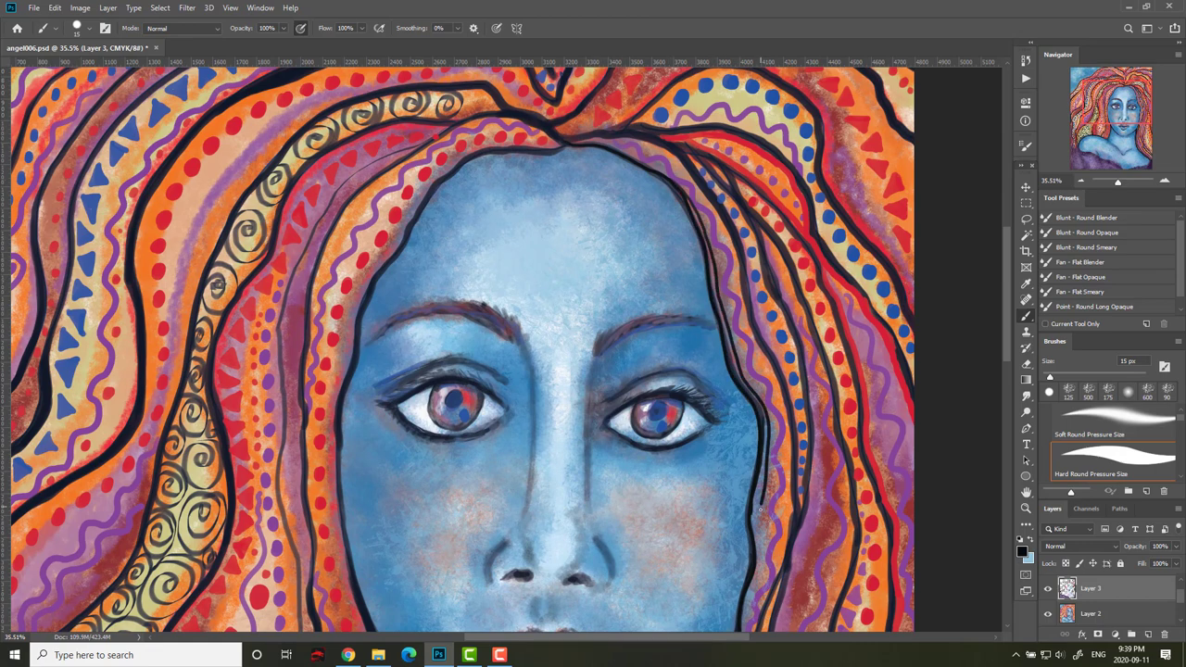
drag(759, 522, 762, 315)
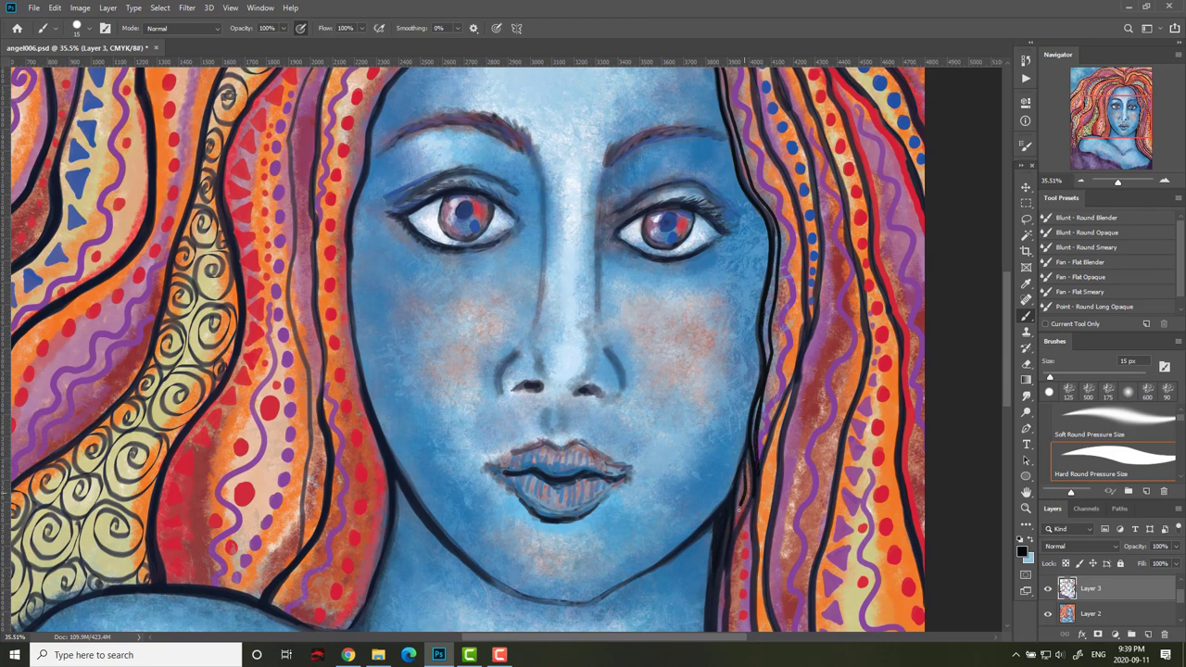
drag(829, 416, 852, 150)
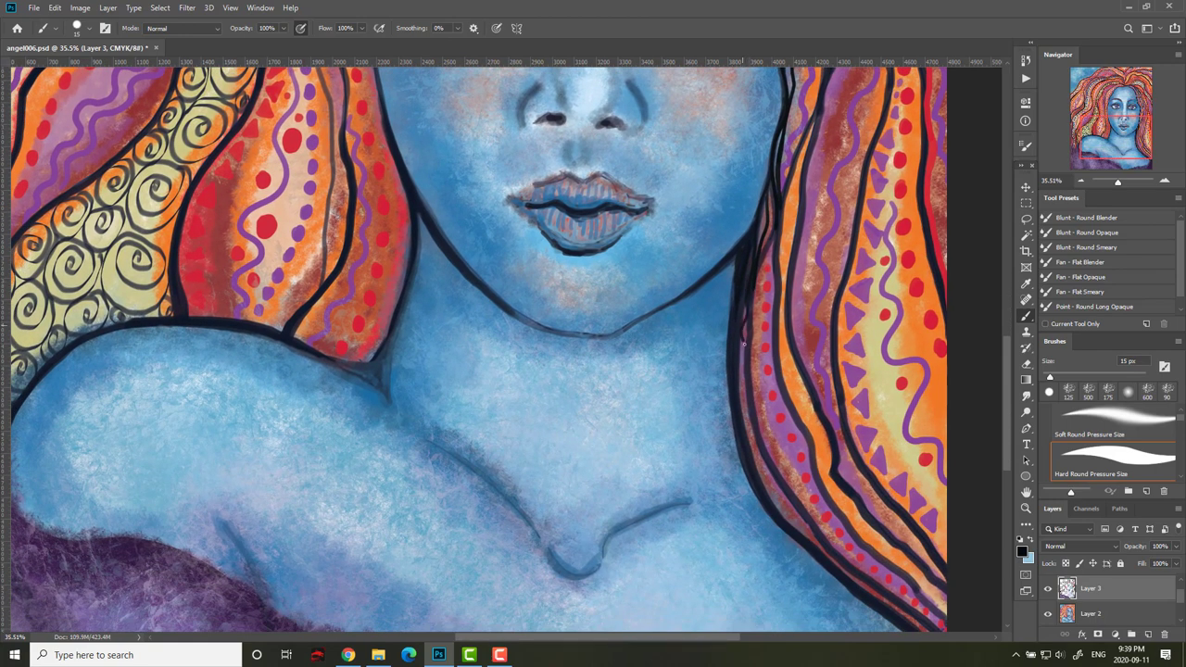
drag(891, 612, 905, 531)
Draw black strands from the hair parting down the right side of the hair, with thin wavy lines running beside the face and neck.
scroll(874, 305, up, 10)
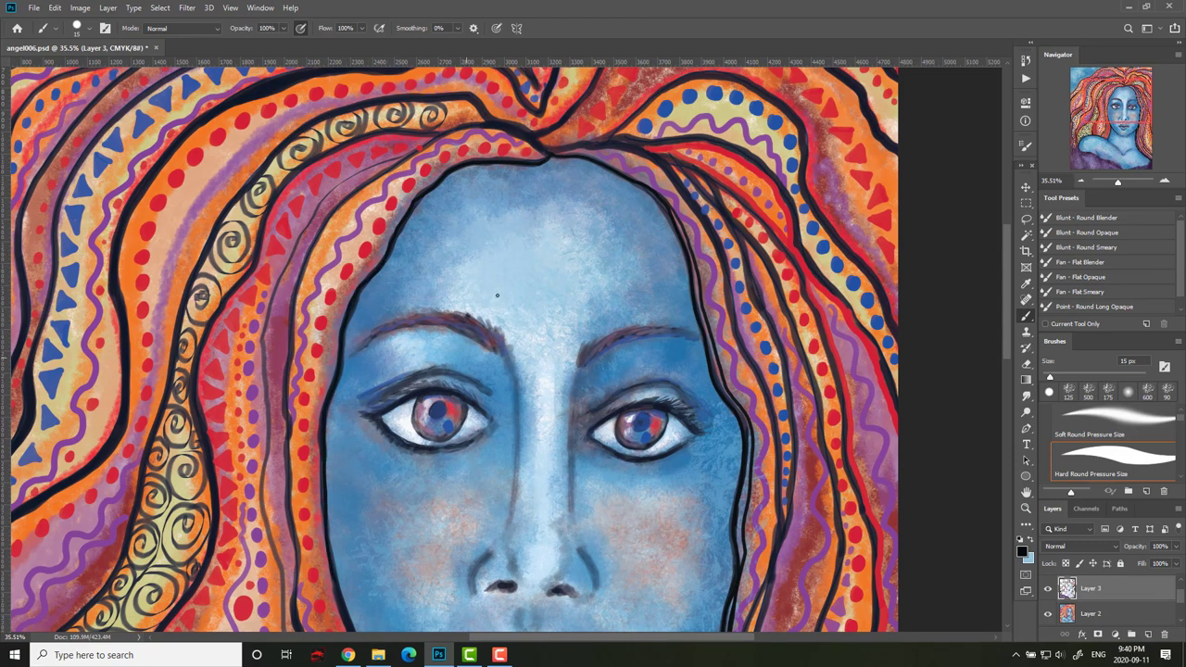
drag(565, 160, 577, 160)
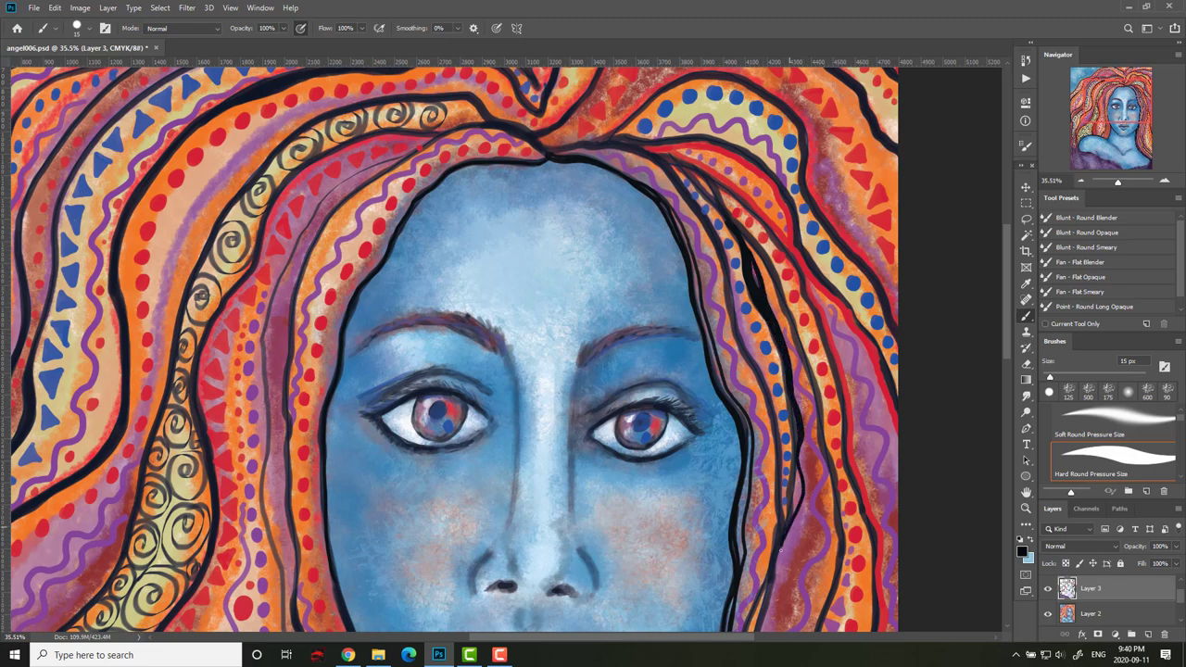
drag(780, 550, 769, 619)
scroll(824, 343, down, 5)
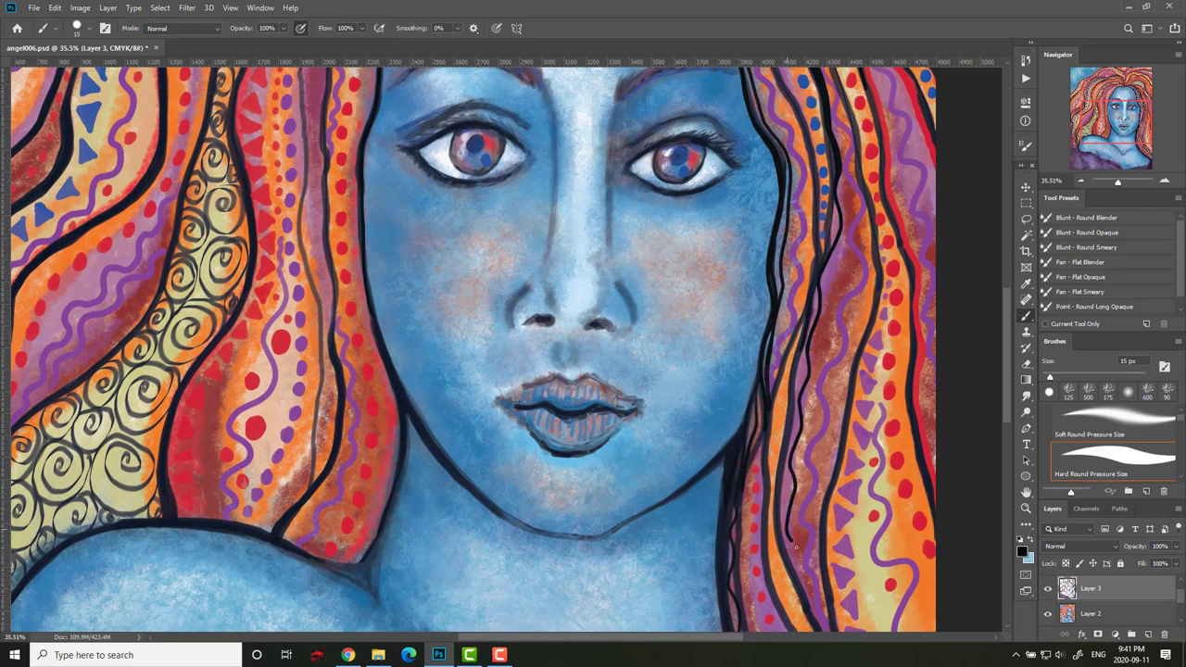
drag(845, 540, 854, 325)
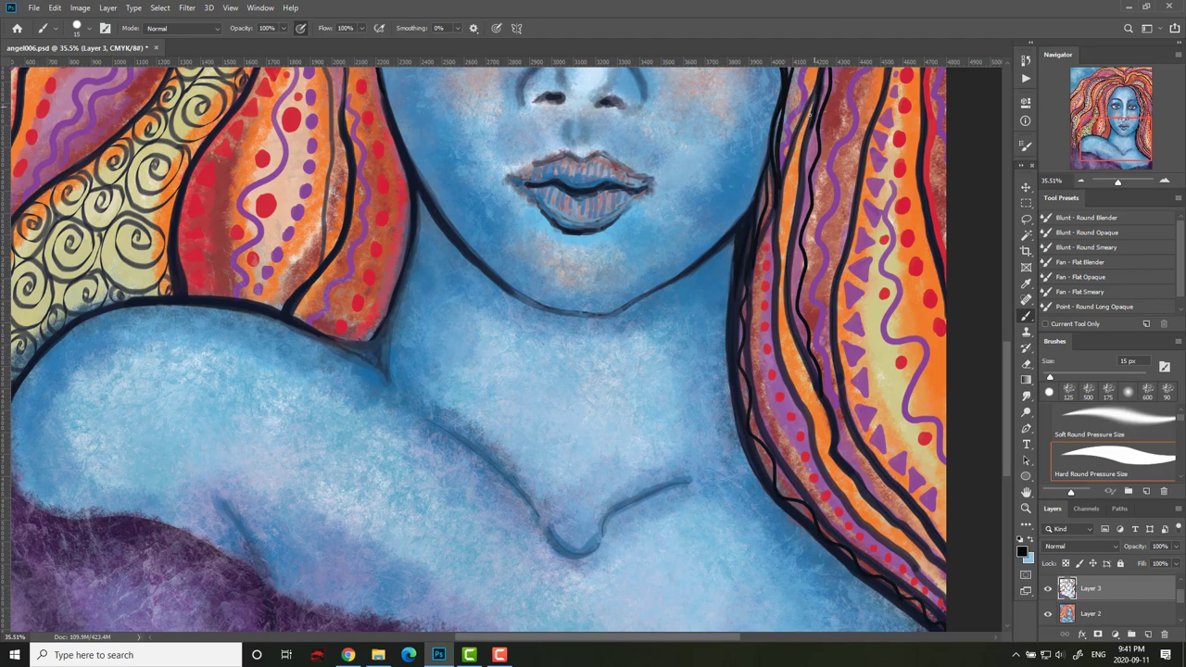
mouse_move(812, 113)
mouse_down()
mouse_move(786, 248)
mouse_move(792, 382)
mouse_move(828, 426)
mouse_move(837, 483)
mouse_move(945, 588)
mouse_up()
Darken the outlines of the left jaw, the lower edge of the hair beside the neck, and the left shoulder in solid black.
key(space)
mouse_move(915, 292)
mouse_down()
mouse_move(881, 558)
mouse_move(913, 450)
mouse_move(900, 396)
mouse_move(1030, 388)
mouse_up()
mouse_move(544, 207)
mouse_down()
mouse_move(517, 327)
mouse_move(524, 443)
mouse_move(516, 382)
mouse_up()
key(space)
drag(680, 498, 695, 258)
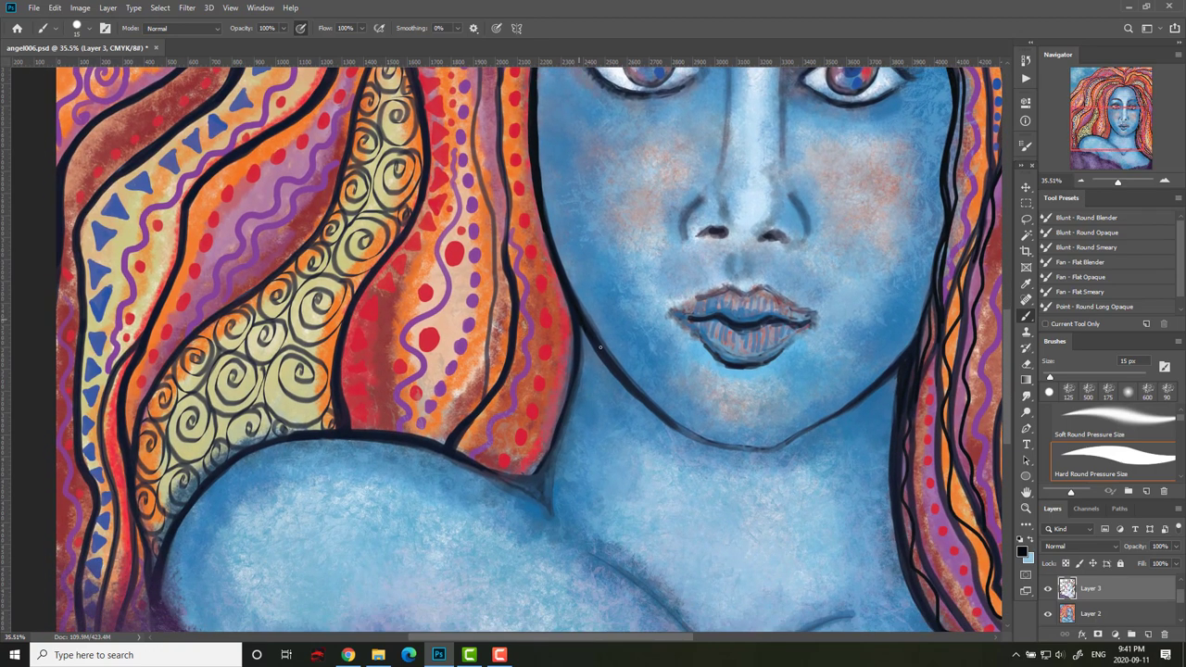
drag(600, 348, 679, 428)
mouse_move(574, 369)
mouse_down()
mouse_move(560, 430)
mouse_move(534, 475)
mouse_move(488, 472)
mouse_up()
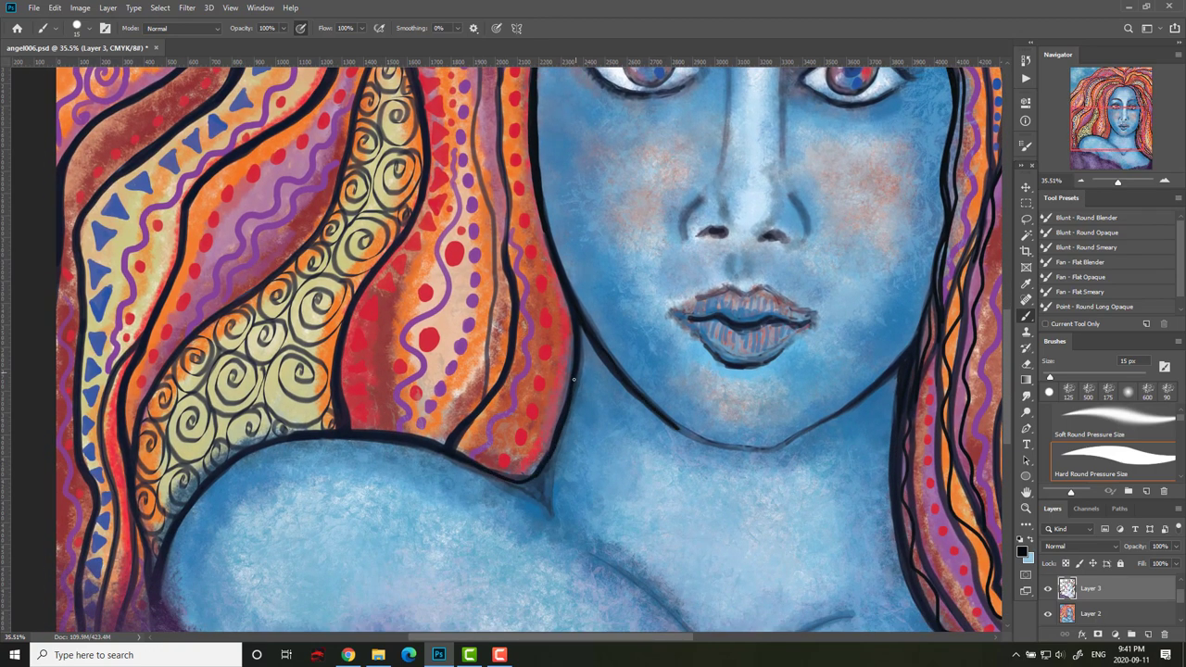
mouse_move(573, 379)
mouse_down()
mouse_move(540, 468)
mouse_move(507, 481)
mouse_up()
mouse_move(556, 441)
mouse_down()
mouse_move(517, 475)
mouse_move(558, 436)
mouse_move(636, 424)
mouse_up()
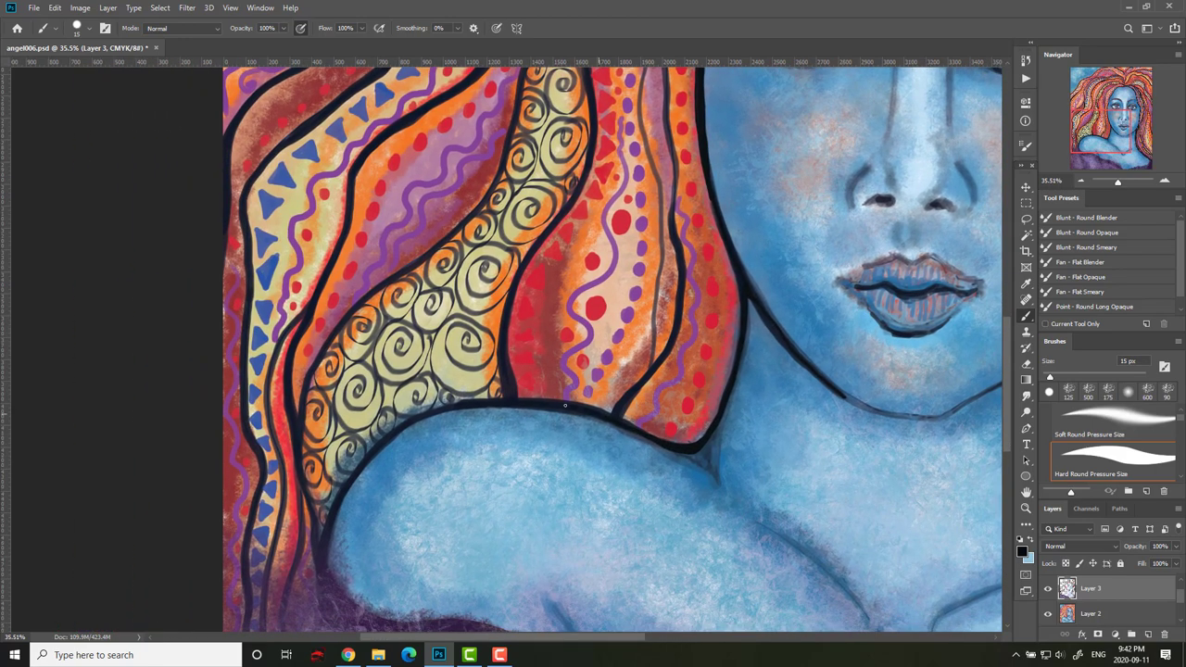
mouse_move(563, 405)
mouse_down()
mouse_move(406, 428)
mouse_move(320, 567)
mouse_up()
Draw wavy black strands through the hair left of the face and two along the lower edge of the purple lock, redoing the second.
mouse_move(628, 419)
mouse_down()
mouse_move(680, 293)
mouse_move(683, 408)
mouse_up()
mouse_move(652, 490)
mouse_down()
mouse_move(664, 319)
mouse_move(639, 222)
mouse_move(646, 152)
mouse_move(649, 378)
mouse_move(645, 316)
mouse_move(676, 204)
mouse_move(721, 143)
mouse_move(768, 120)
mouse_move(784, 90)
mouse_move(705, 173)
mouse_move(670, 243)
mouse_move(652, 331)
mouse_move(669, 572)
mouse_move(717, 280)
mouse_move(706, 435)
mouse_up()
mouse_move(729, 313)
mouse_down()
mouse_move(796, 489)
mouse_move(862, 460)
mouse_move(851, 429)
mouse_move(672, 336)
mouse_move(602, 436)
mouse_up()
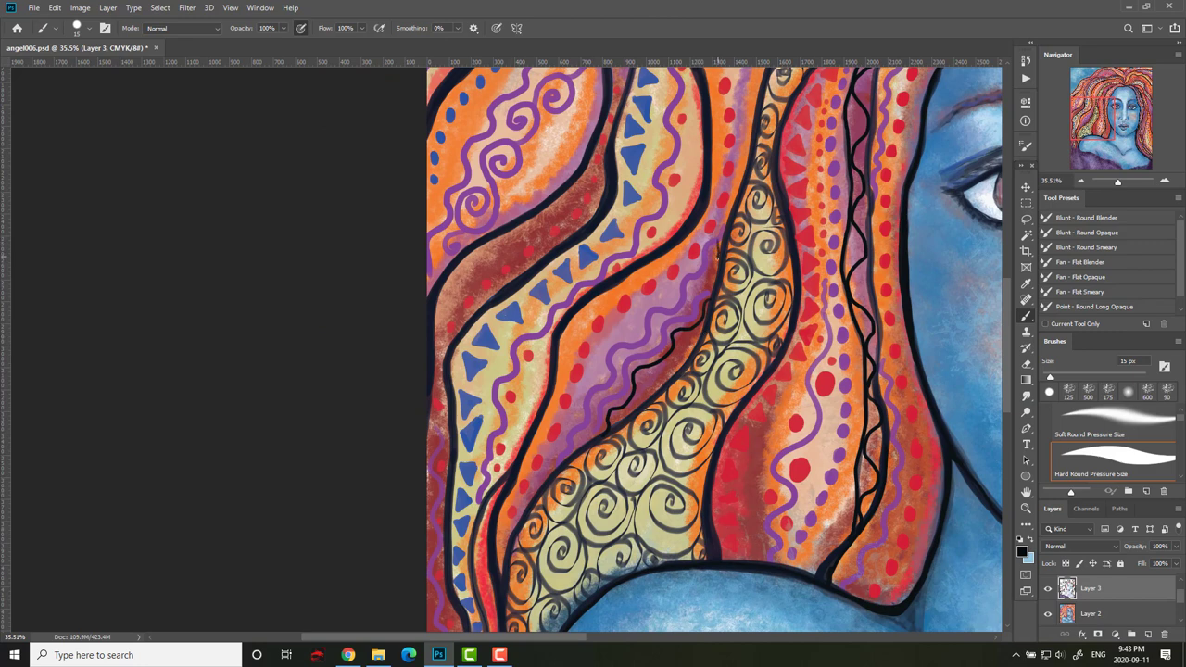
drag(717, 255, 572, 462)
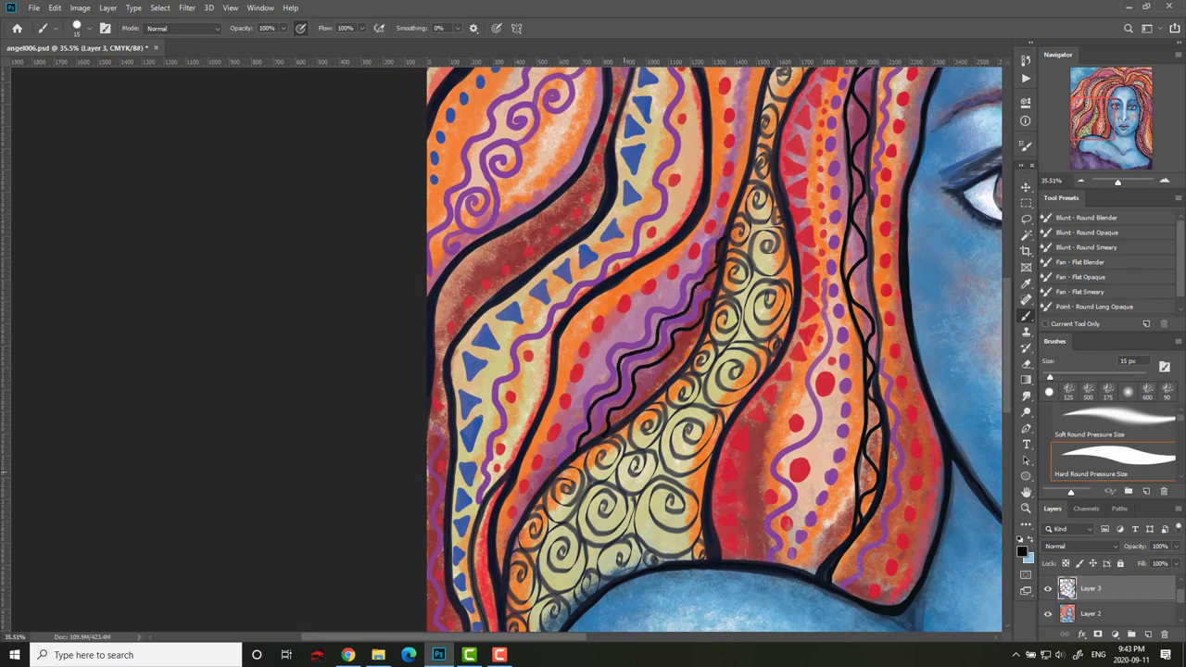
key(ctrl+z)
mouse_move(720, 249)
mouse_down()
mouse_move(690, 302)
mouse_move(659, 321)
mouse_move(592, 410)
mouse_move(575, 453)
mouse_up()
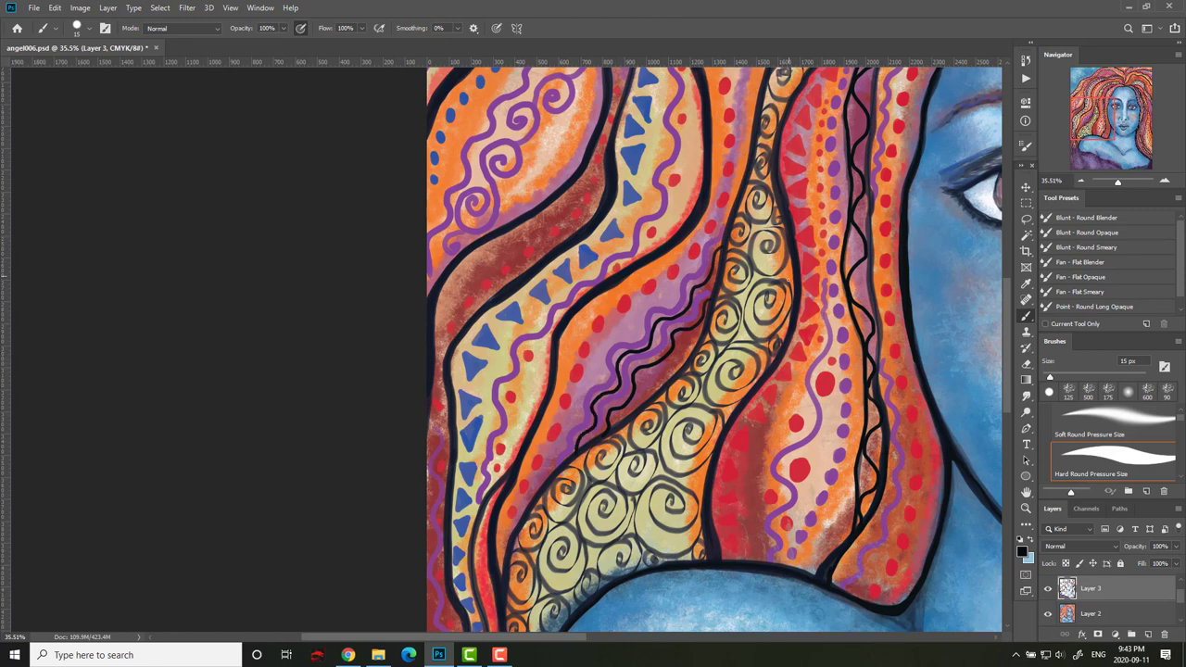
Draw wavy black strands along the edges of the blue-triangle lock and beside the purple spirals in the orange lock.
drag(501, 483, 554, 336)
mouse_move(641, 257)
mouse_down()
mouse_move(682, 197)
mouse_move(690, 151)
mouse_move(780, 275)
mouse_move(742, 343)
mouse_move(744, 276)
mouse_up()
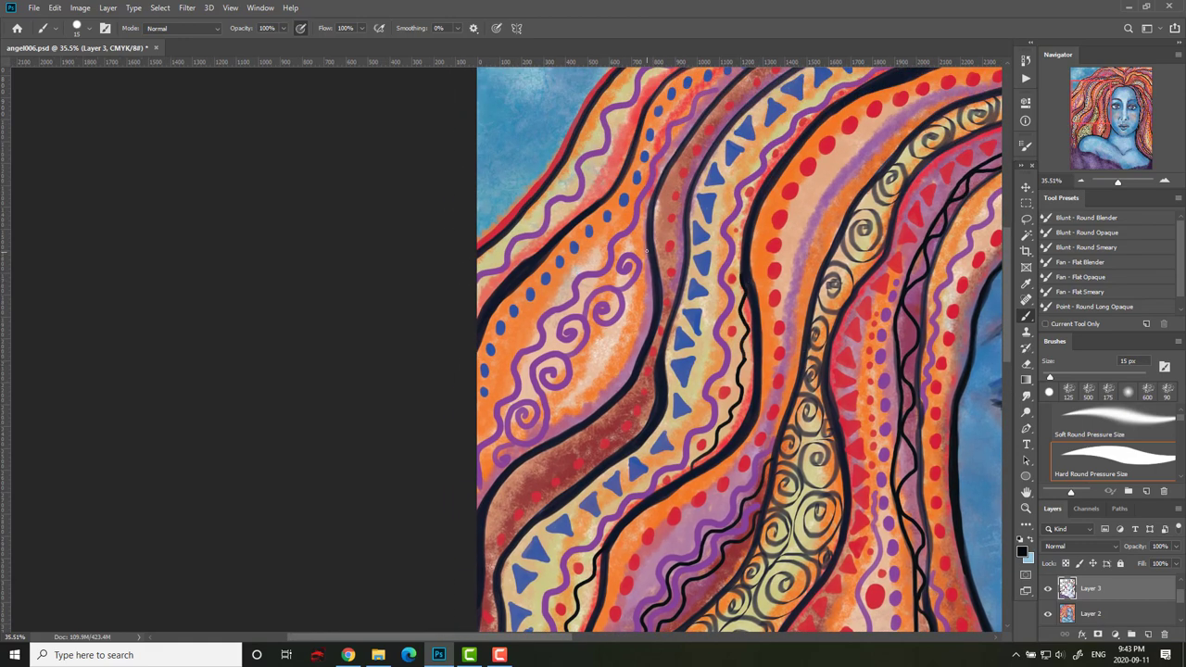
mouse_move(647, 252)
mouse_down()
mouse_move(634, 298)
mouse_move(550, 439)
mouse_up()
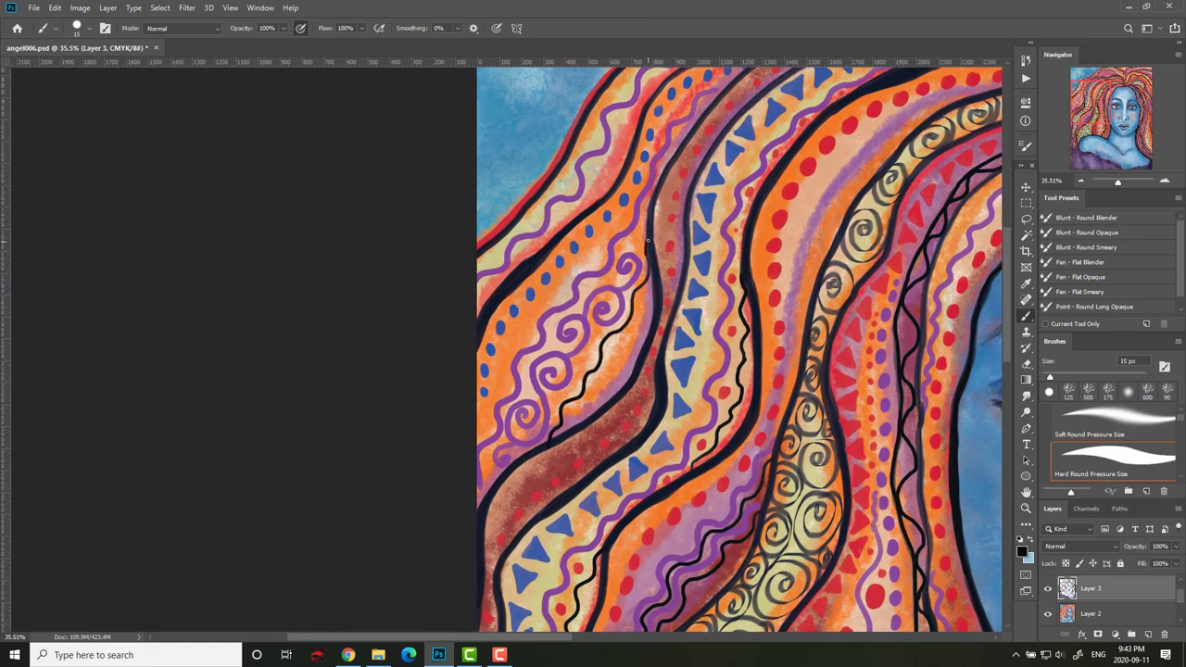
drag(649, 261, 647, 279)
mouse_move(646, 237)
mouse_down()
mouse_move(648, 273)
mouse_move(623, 339)
mouse_move(569, 419)
mouse_up()
drag(652, 301, 602, 411)
mouse_move(711, 263)
mouse_down()
mouse_move(605, 521)
mouse_move(500, 534)
mouse_up()
Draw a wavy black line above the red triangles in the upper purple lock, replacing the first attempt.
mouse_move(837, 270)
mouse_down()
mouse_move(717, 239)
mouse_move(619, 306)
mouse_up()
key(ctrl+z)
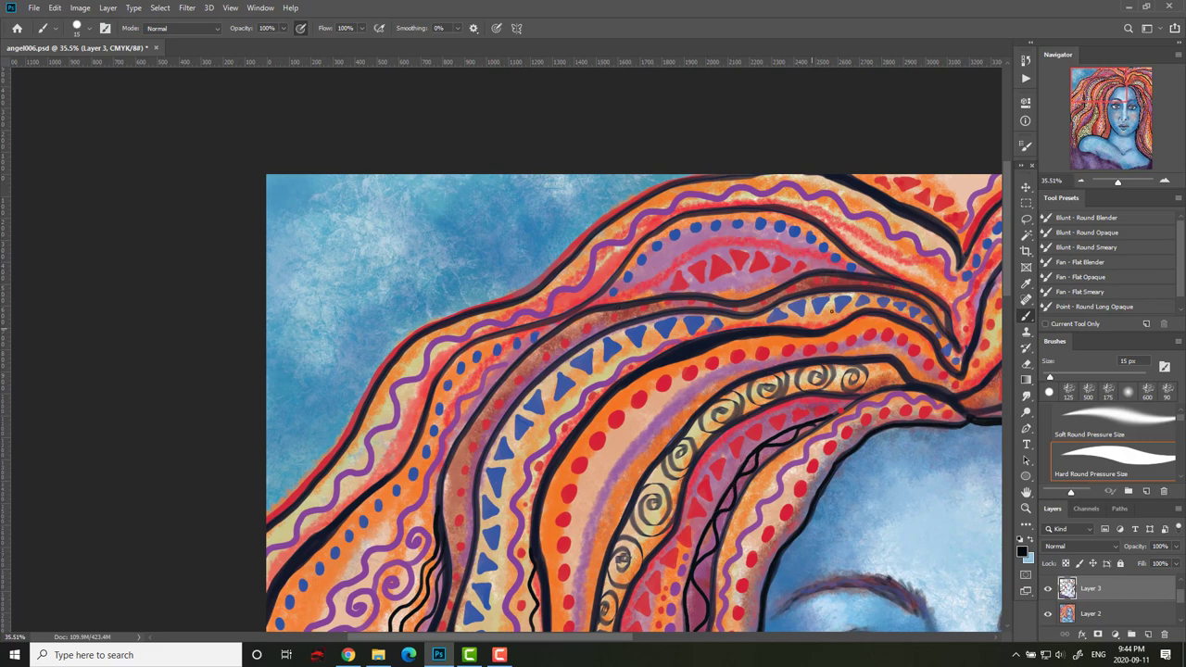
mouse_move(821, 269)
mouse_down()
mouse_move(746, 239)
mouse_move(659, 265)
mouse_move(628, 298)
mouse_up()
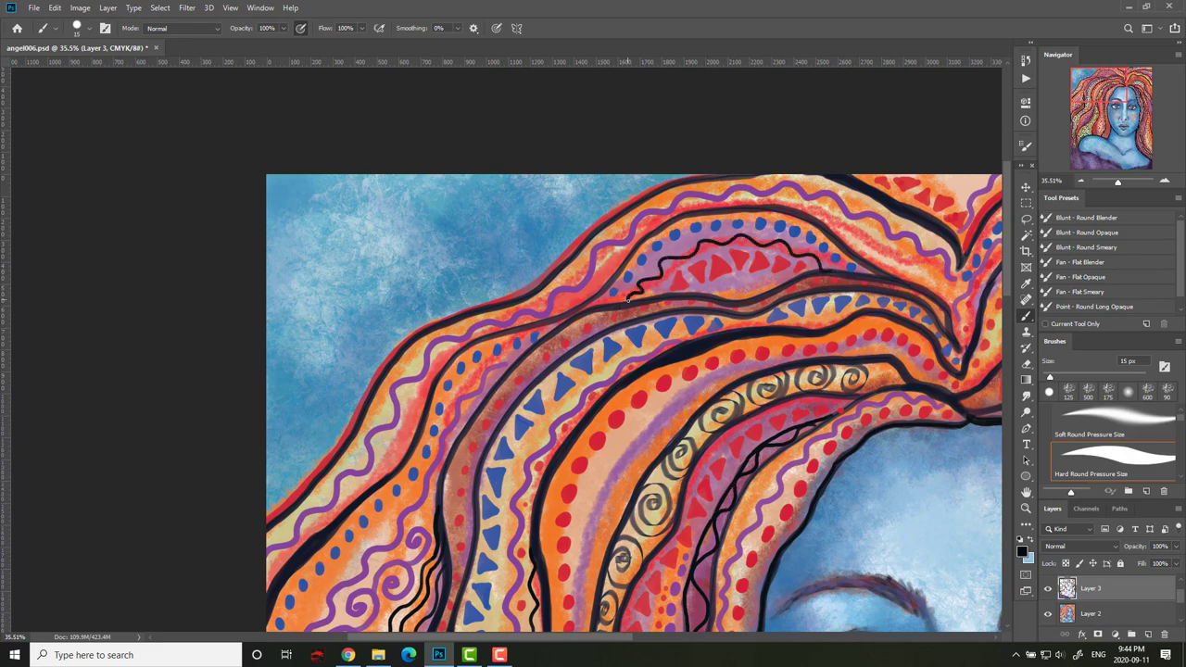
Add fine black hair strokes to both eyebrows to darken and define them.
drag(889, 457, 485, 382)
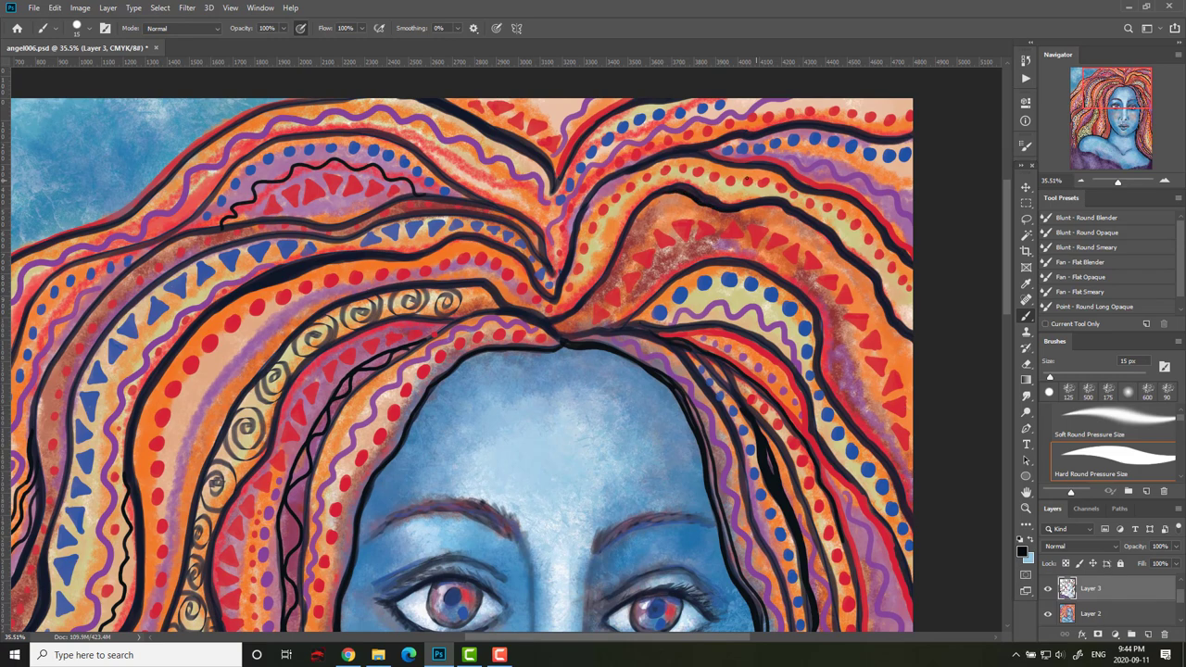
scroll(759, 428, down, 6)
scroll(778, 389, left, 3)
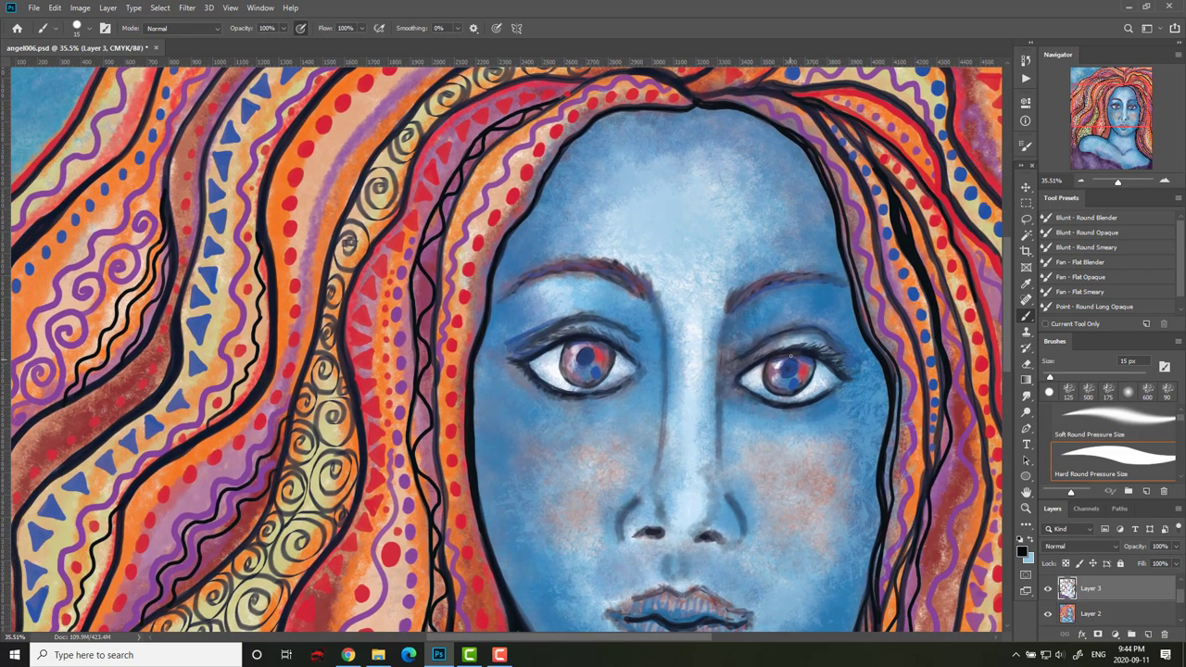
drag(737, 298, 824, 272)
mouse_move(651, 299)
mouse_down()
mouse_move(617, 267)
mouse_move(574, 263)
mouse_move(523, 282)
mouse_up()
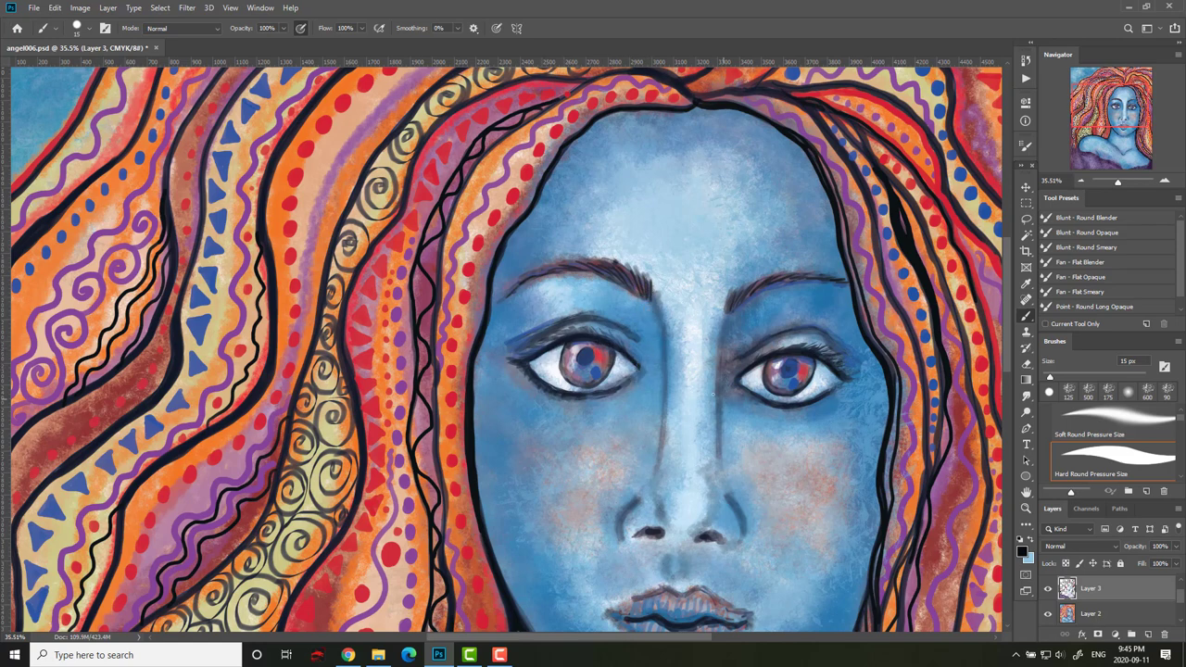
Save the document and zoom out to view more of the painting.
drag(812, 519, 817, 413)
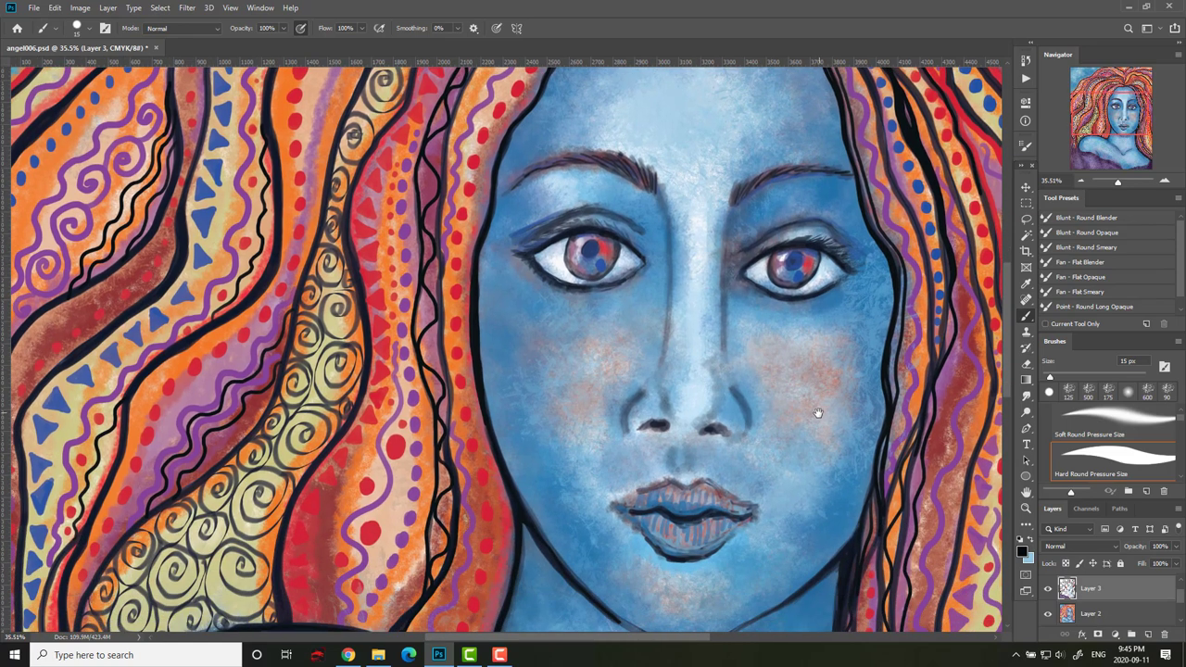
key(ctrl+s)
key(ctrl+0)
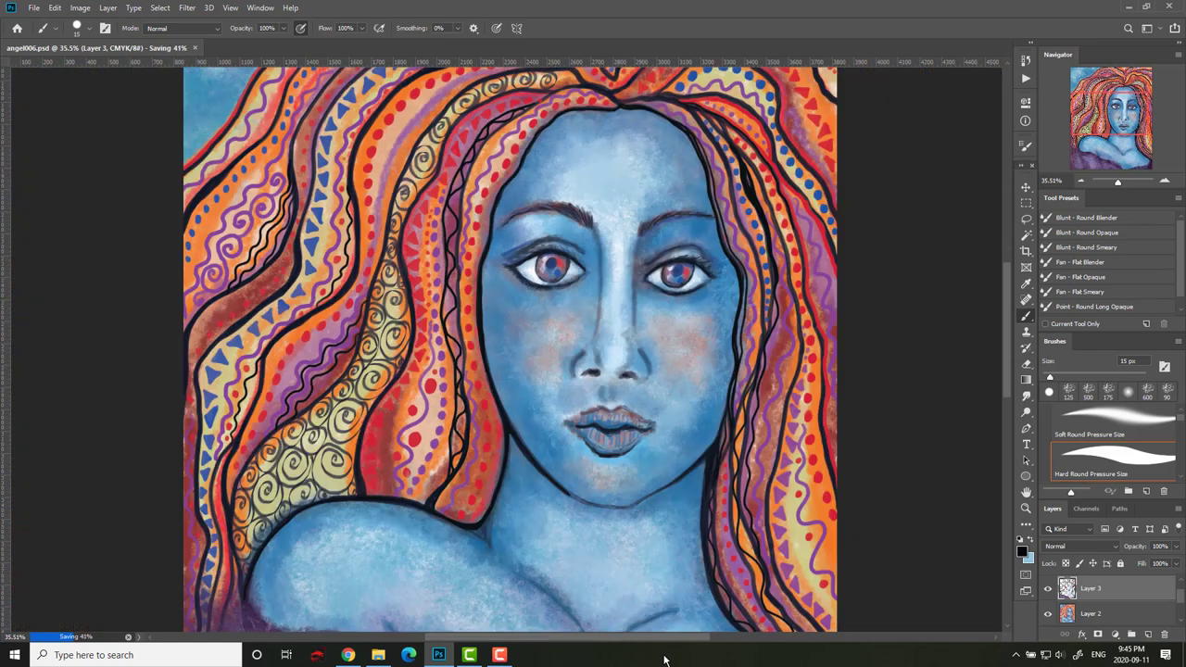